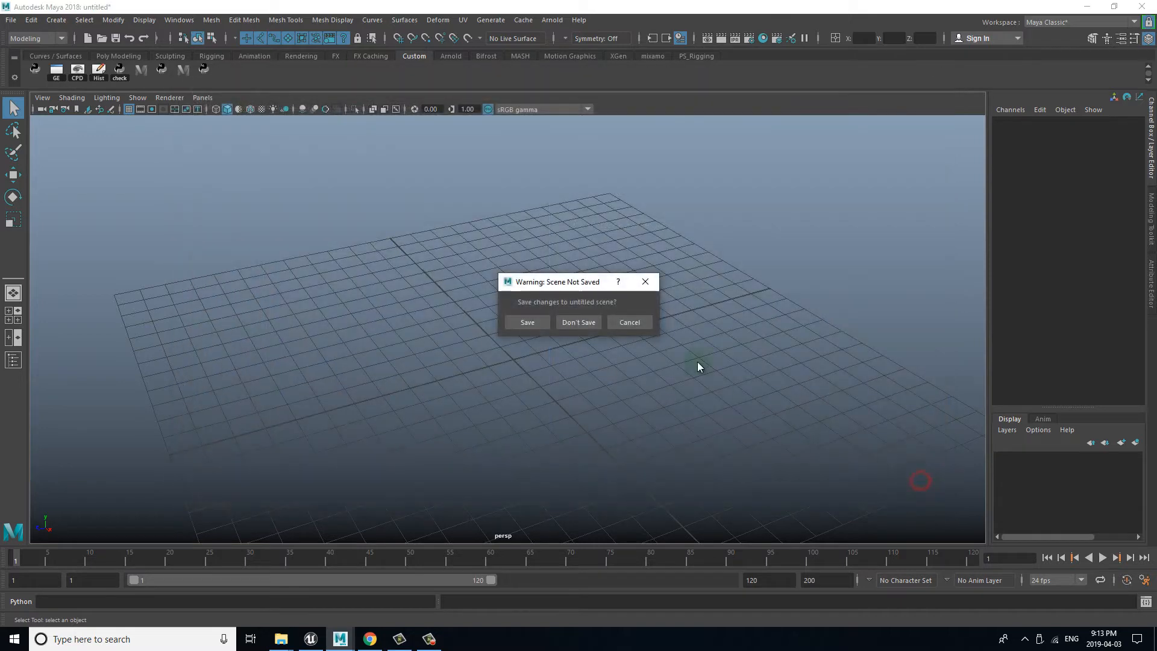
Step: Discard the untitled scene to open ANI_kick.fbx, and examine the animated skeleton from several angles and along the timeline
left_click(579, 322)
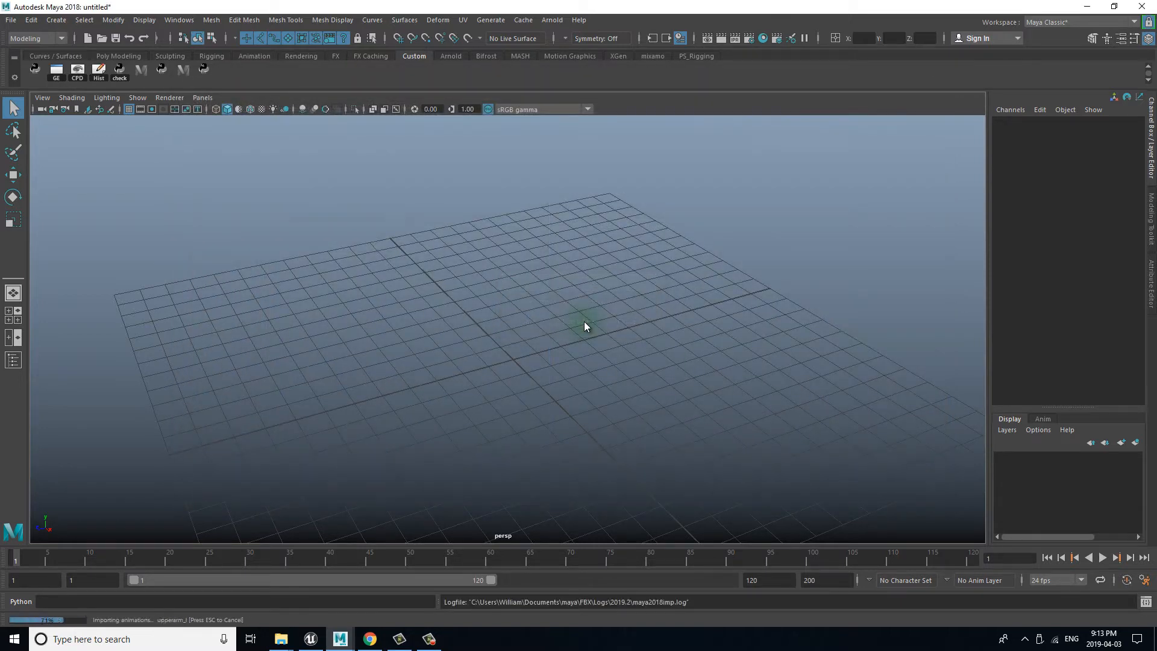
right_click_drag(665, 342, 301, 264, "alt")
right_click_drag(625, 305, 361, 250, "alt")
left_click_drag(425, 250, 595, 268, "alt")
right_click_drag(596, 270, 392, 252, "alt")
middle_click_drag(500, 250, 475, 345, "alt")
right_click_drag(544, 337, 441, 326, "alt")
left_click_drag(439, 327, 404, 322, "alt")
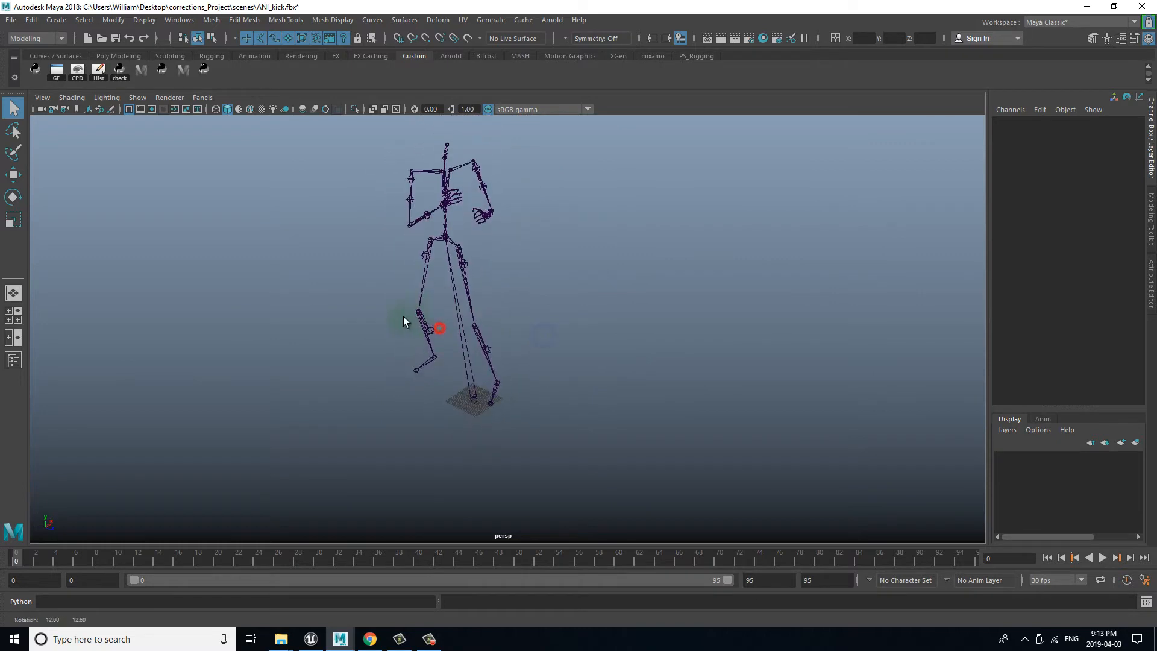
left_click_drag(100, 553, 16, 558)
Step: Open SK_carole.fbx without saving the current scene, and examine the character mesh and whether it moves along the timeline
key("ctrl+o")
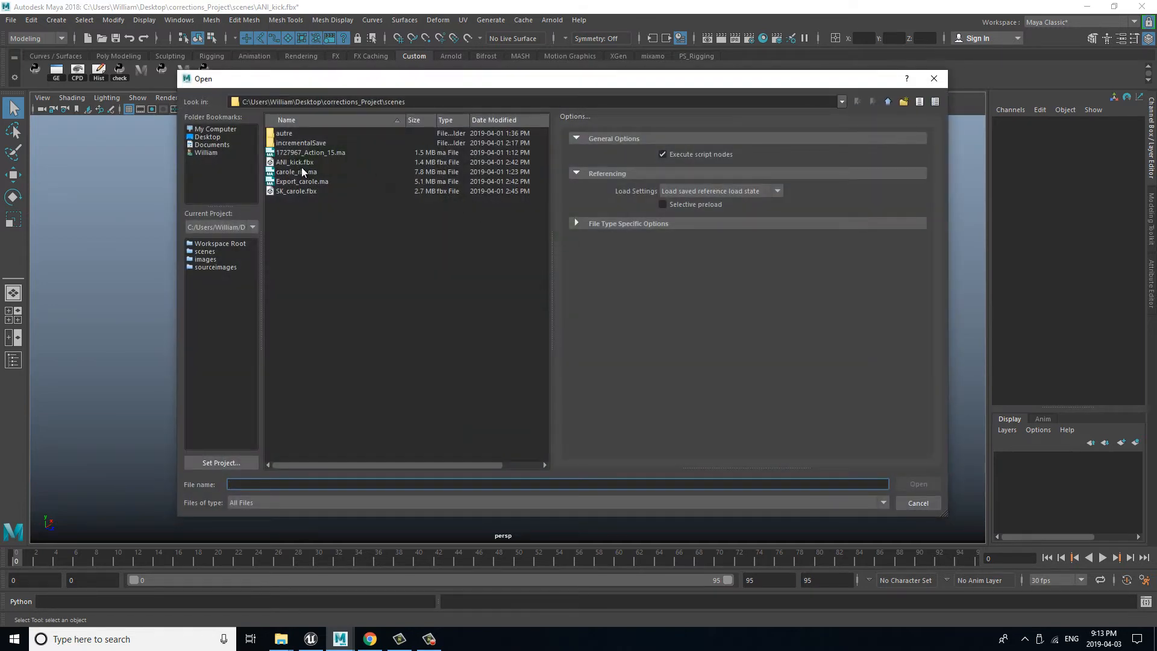
left_click(300, 191)
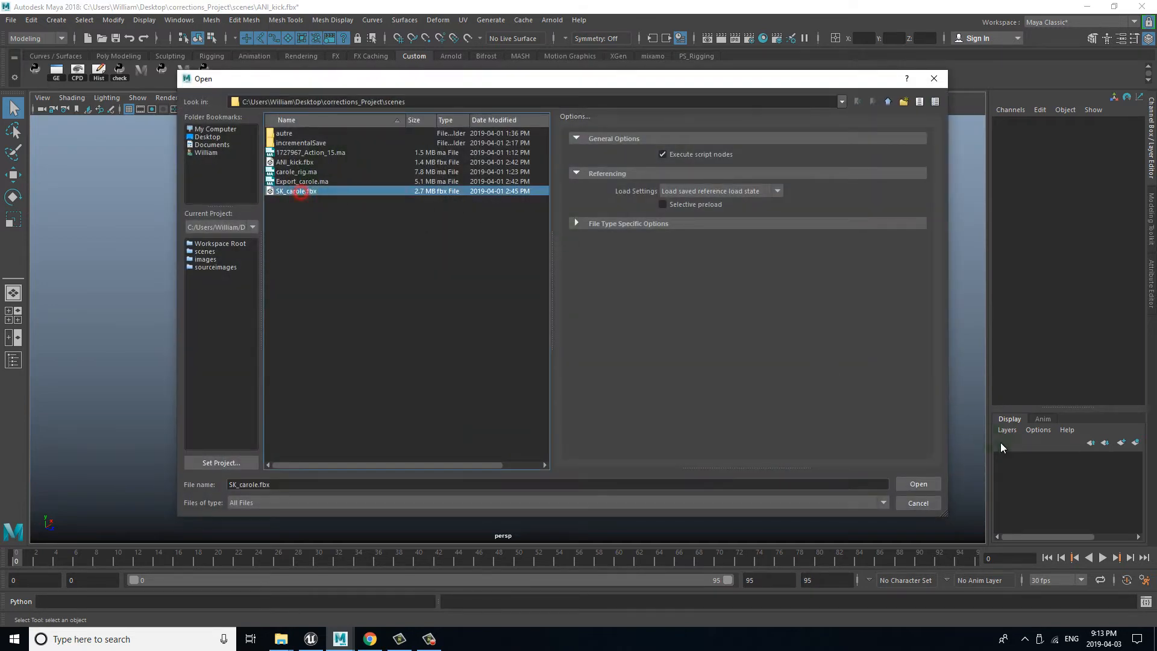
left_click(917, 483)
left_click(583, 321)
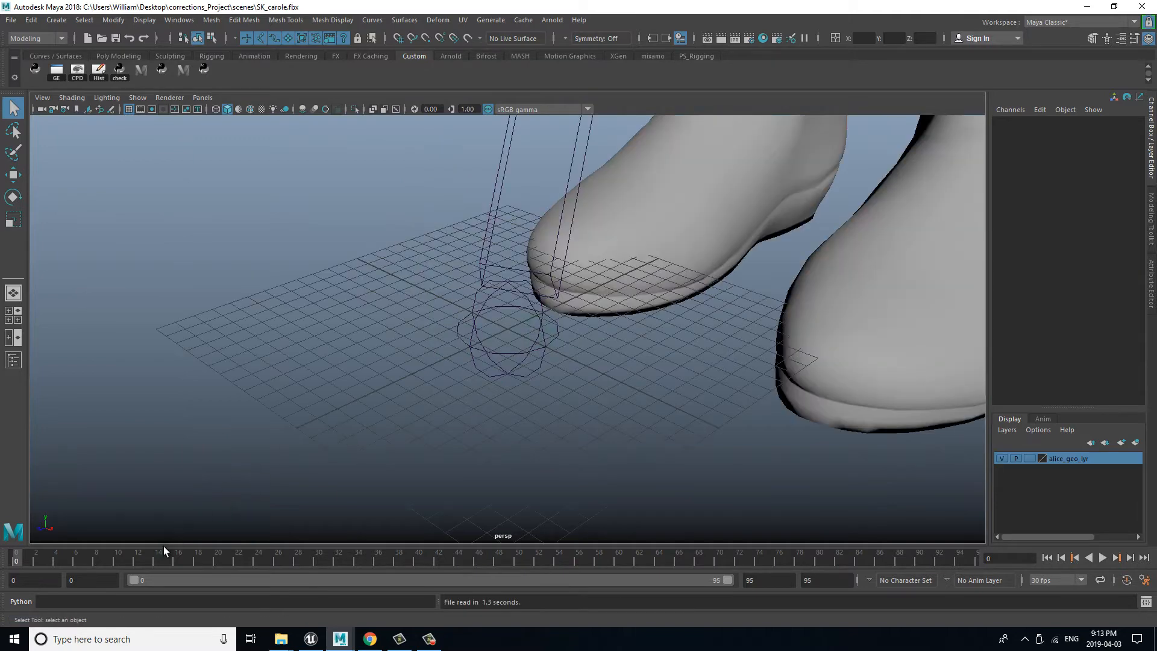
right_click_drag(571, 422, 71, 295, "alt")
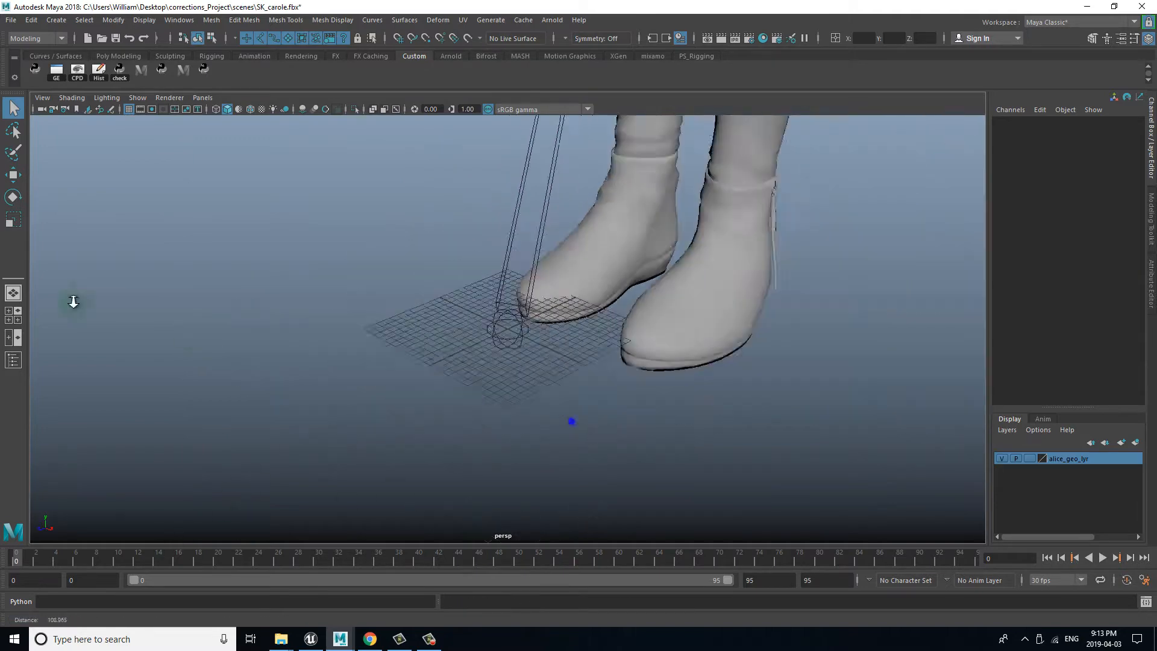
right_click_drag(417, 294, 82, 228, "alt")
middle_click_drag(385, 219, 352, 343, "alt")
left_click_drag(406, 302, 462, 282, "alt")
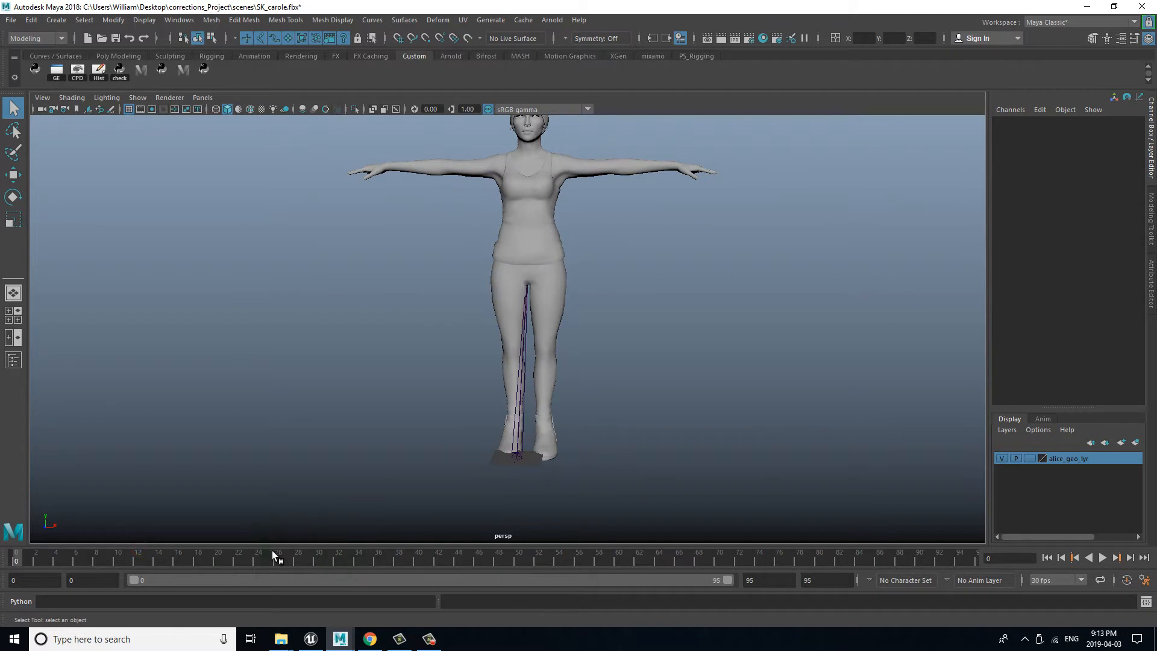
left_click_drag(287, 554, 238, 558)
Step: Switch to the Unreal Project Browser and choose the Third Person Blueprint template for a new project
left_click(311, 638)
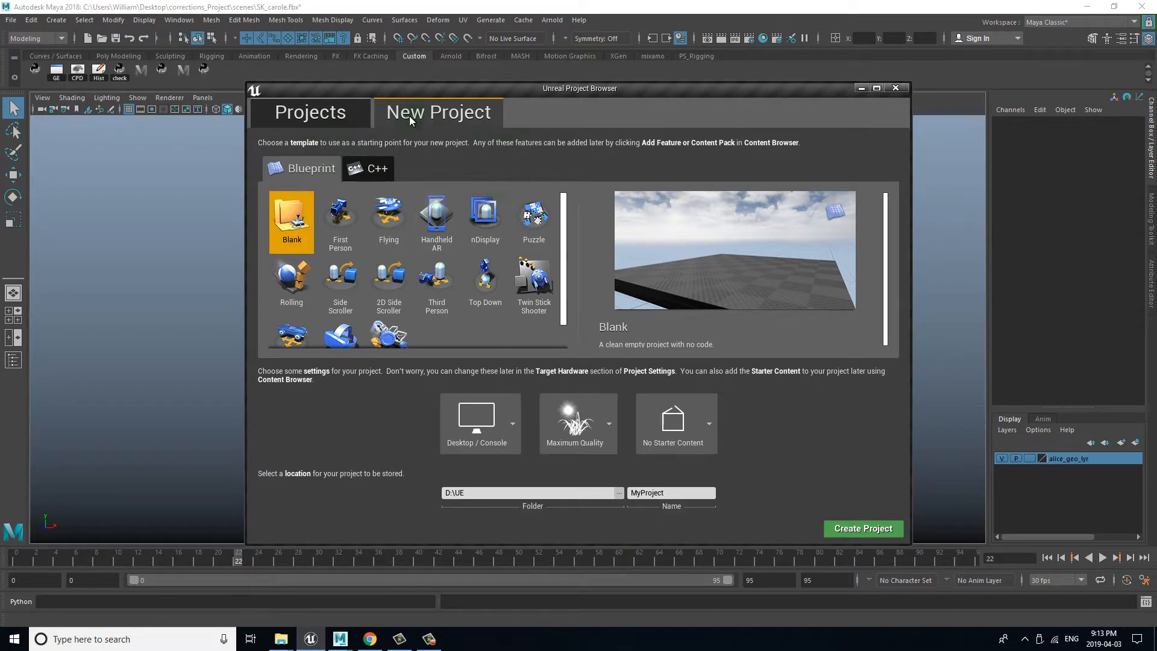
left_click(332, 113)
left_click(424, 116)
left_click_drag(564, 270, 558, 294)
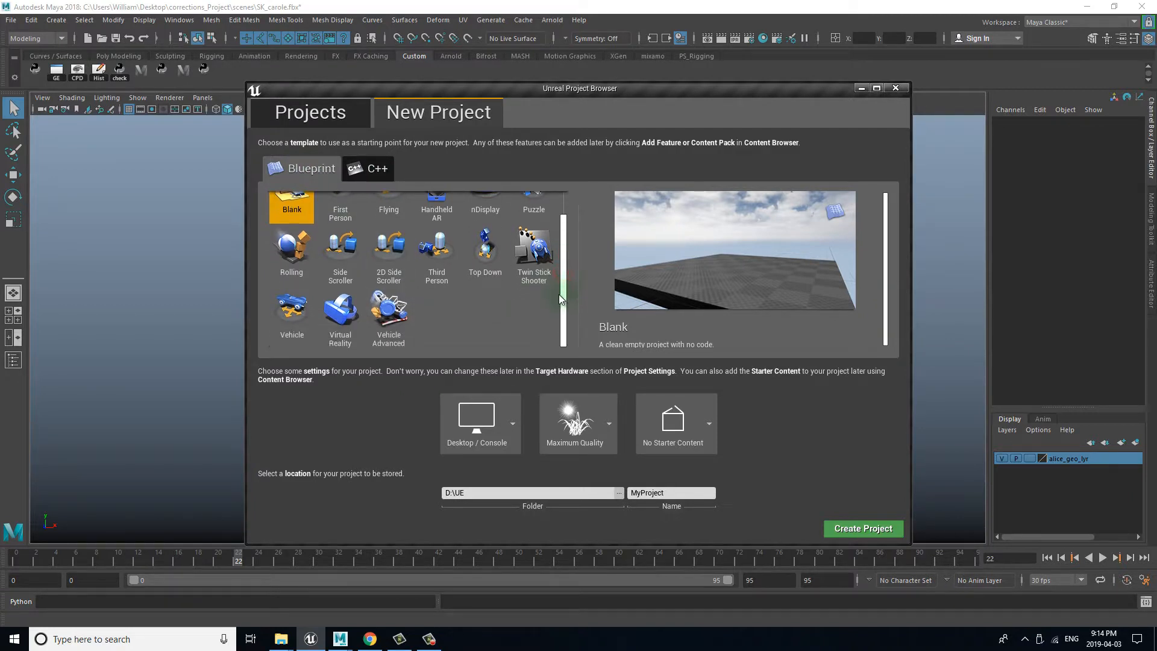
left_click(442, 252)
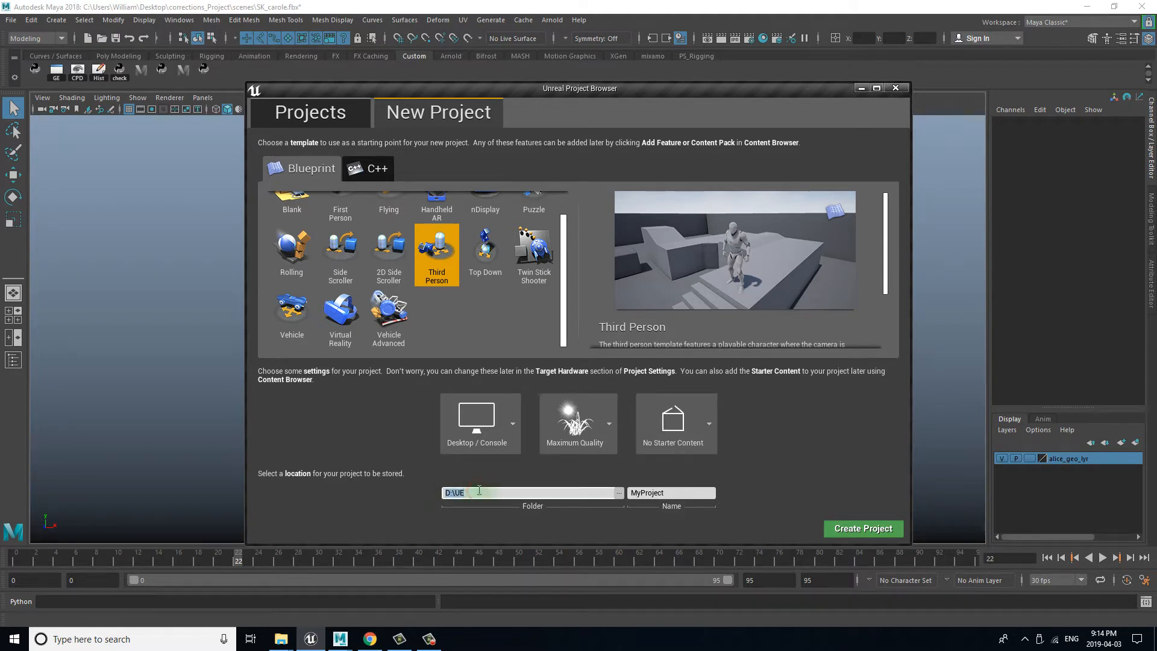
Step: Name the new project carole_Project in the D:\UE folder and create it
left_click(678, 491)
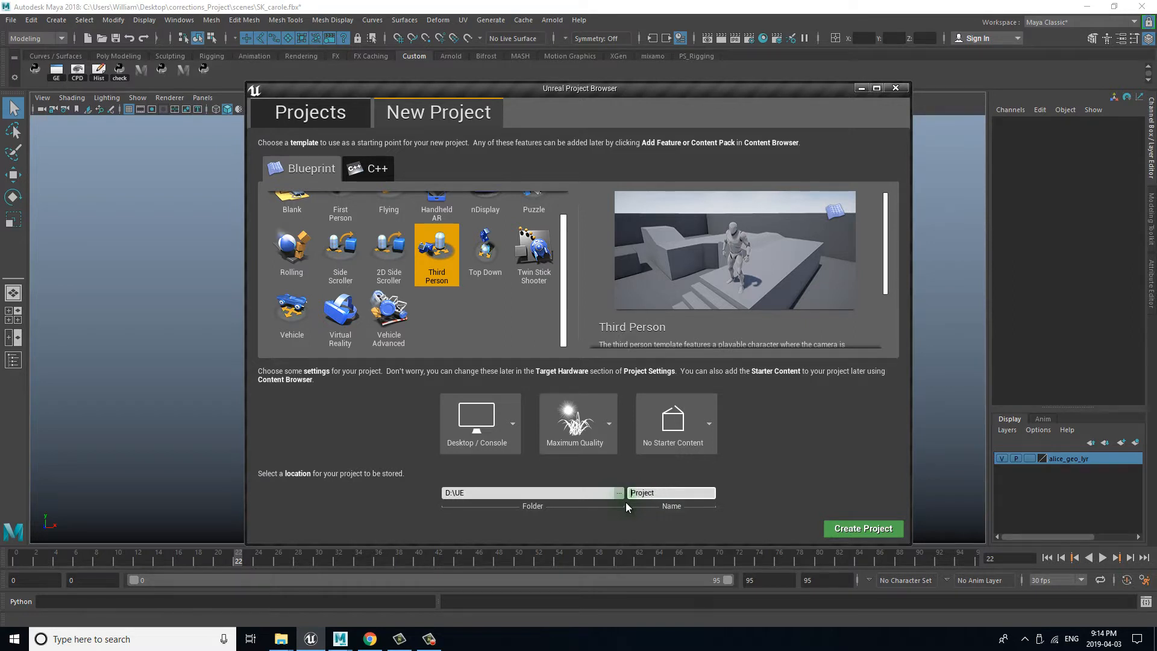
type("role_")
left_click(843, 529)
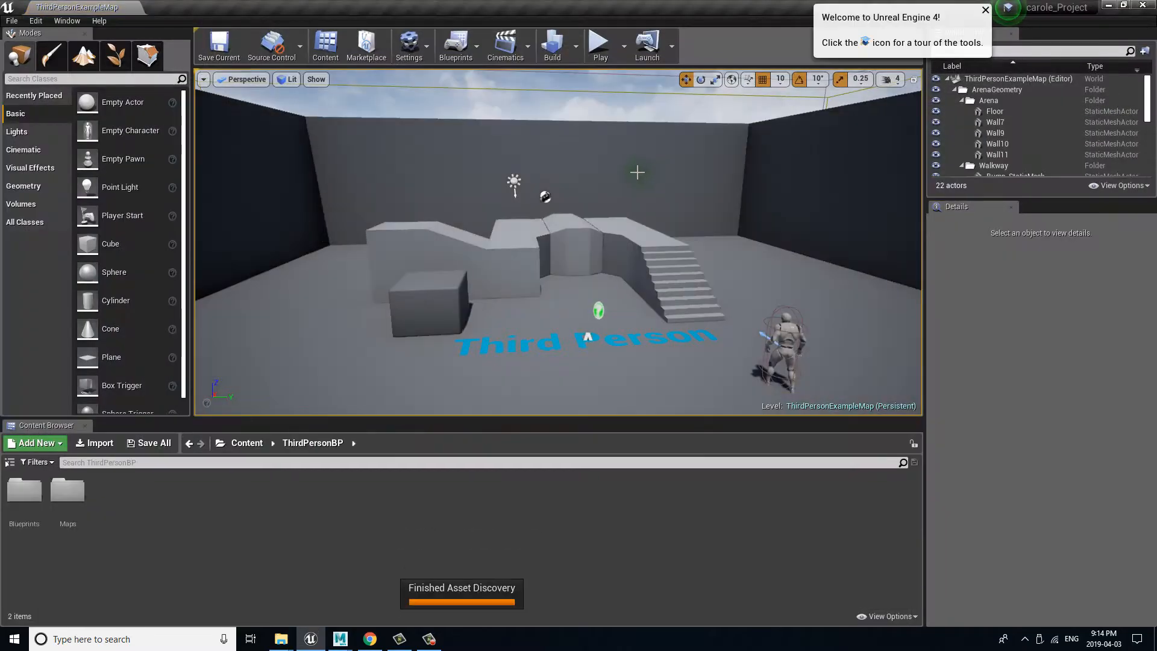
Step: Switch to Maya and close it without saving the changes to SK_carole.fbx
mouse_move(340, 637)
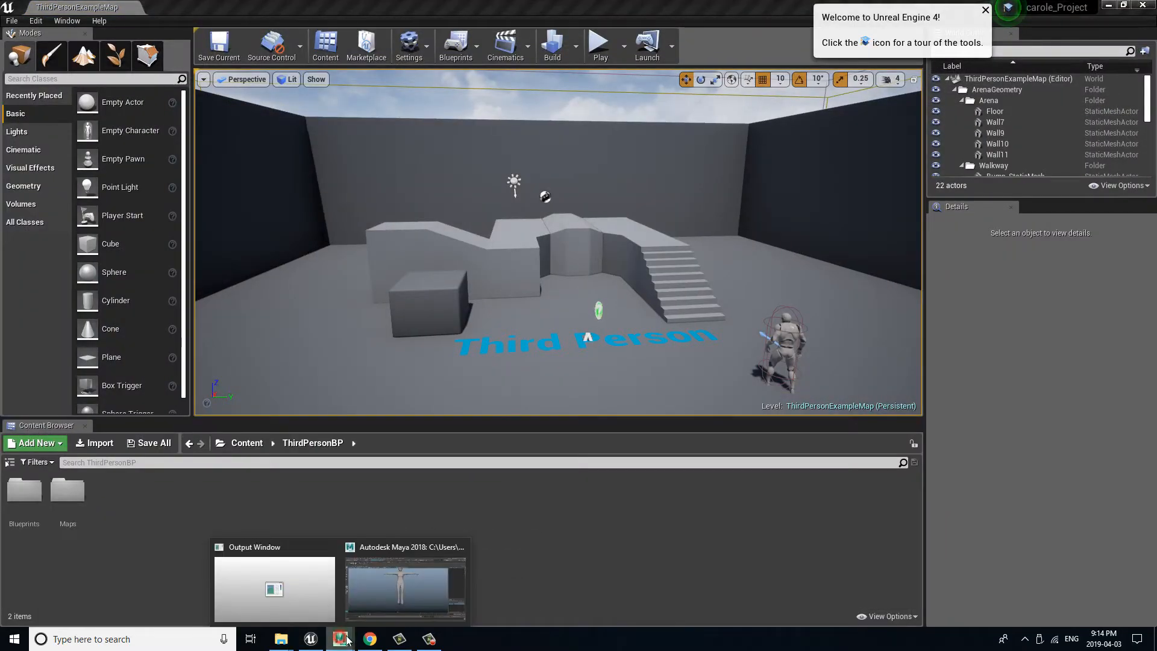
left_click(386, 602)
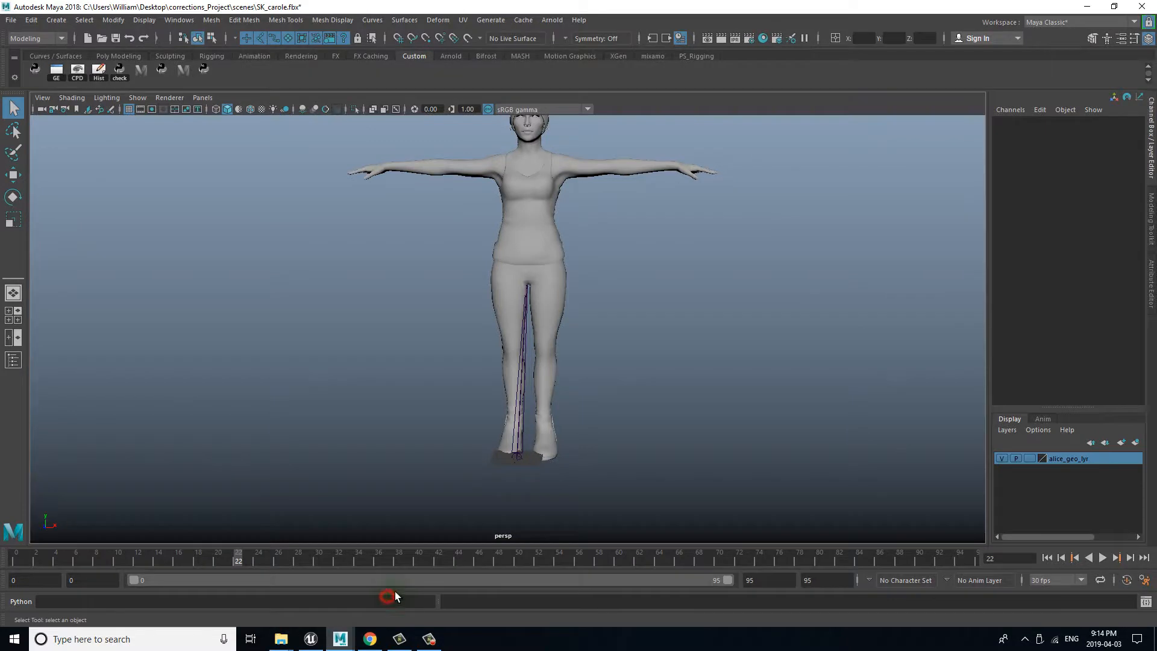
left_click(1148, 9)
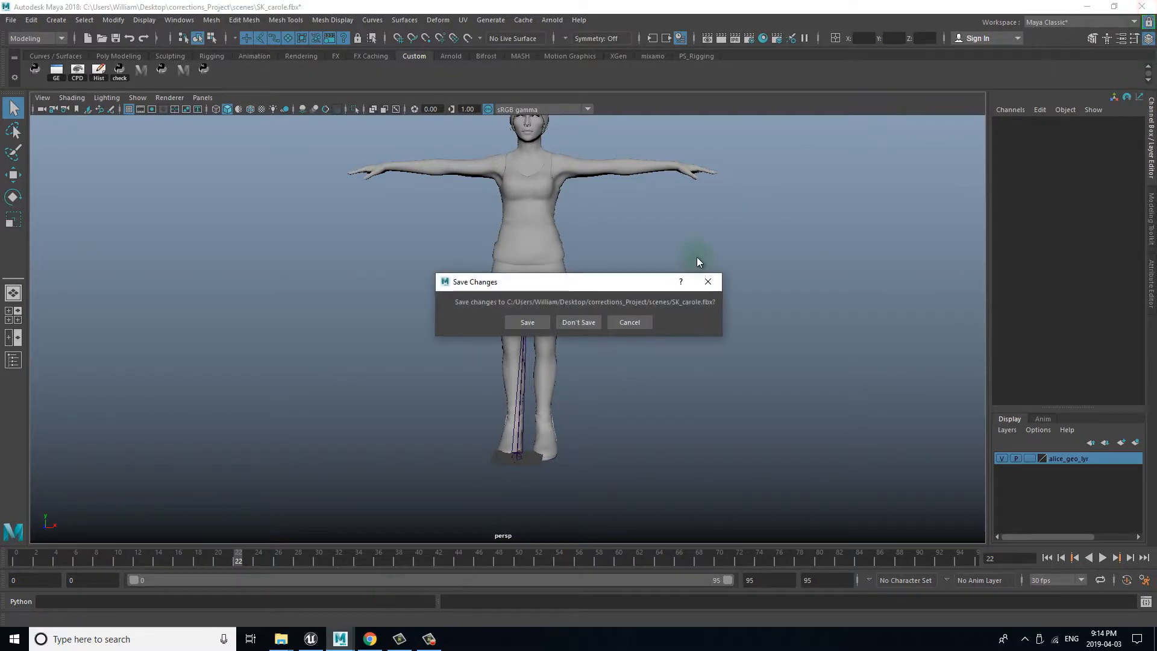
left_click(591, 323)
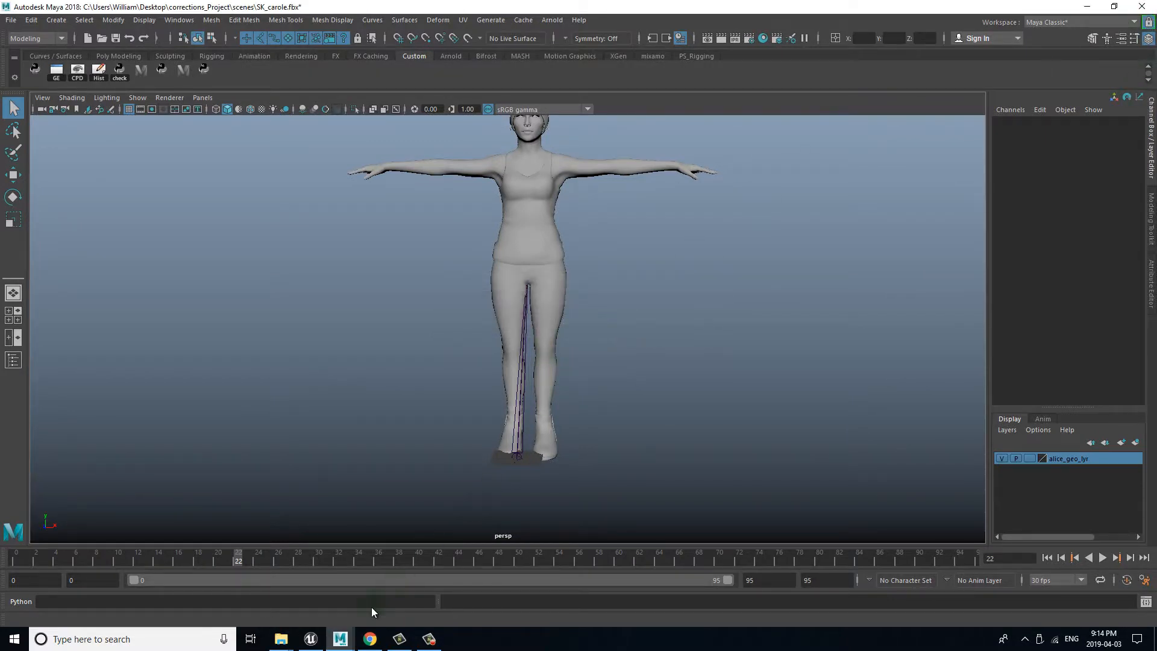
Step: Return to the Unreal Editor, show the project's folder tree and create a folder named carole directly under Content
left_click(314, 638)
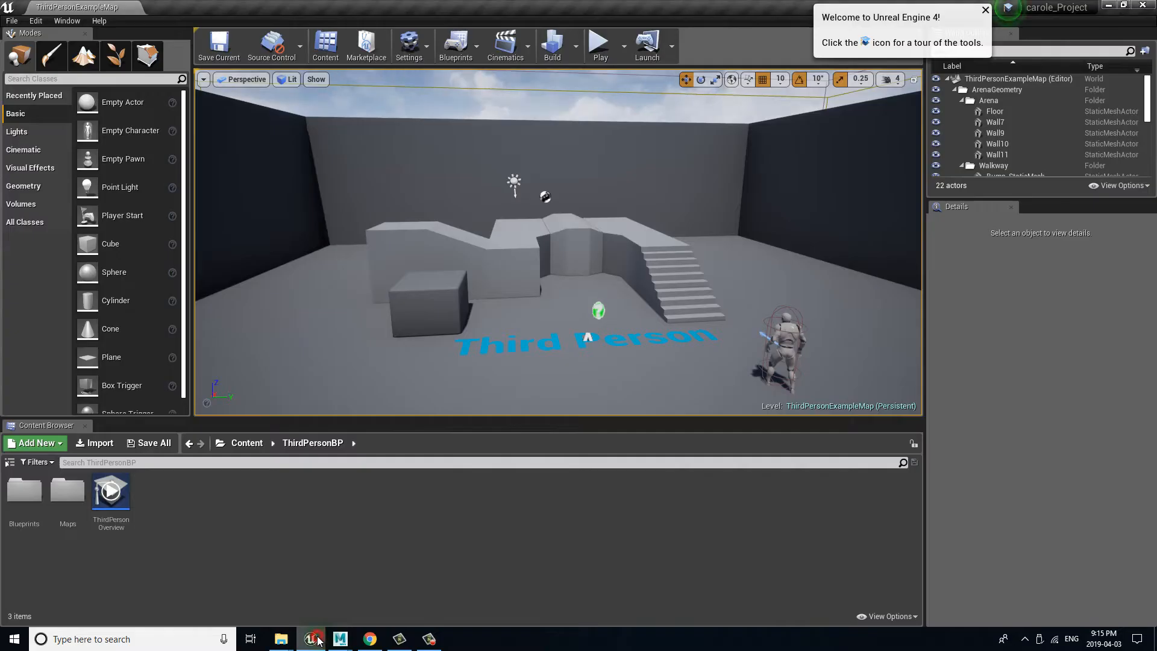
left_click(9, 464)
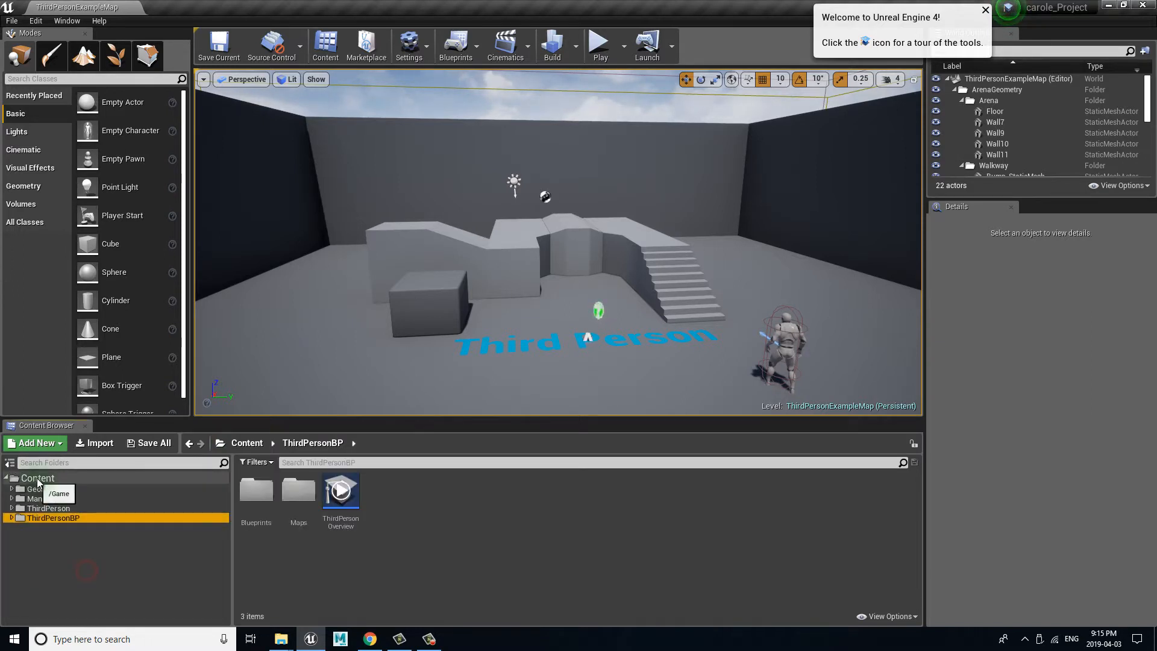
left_click(15, 479)
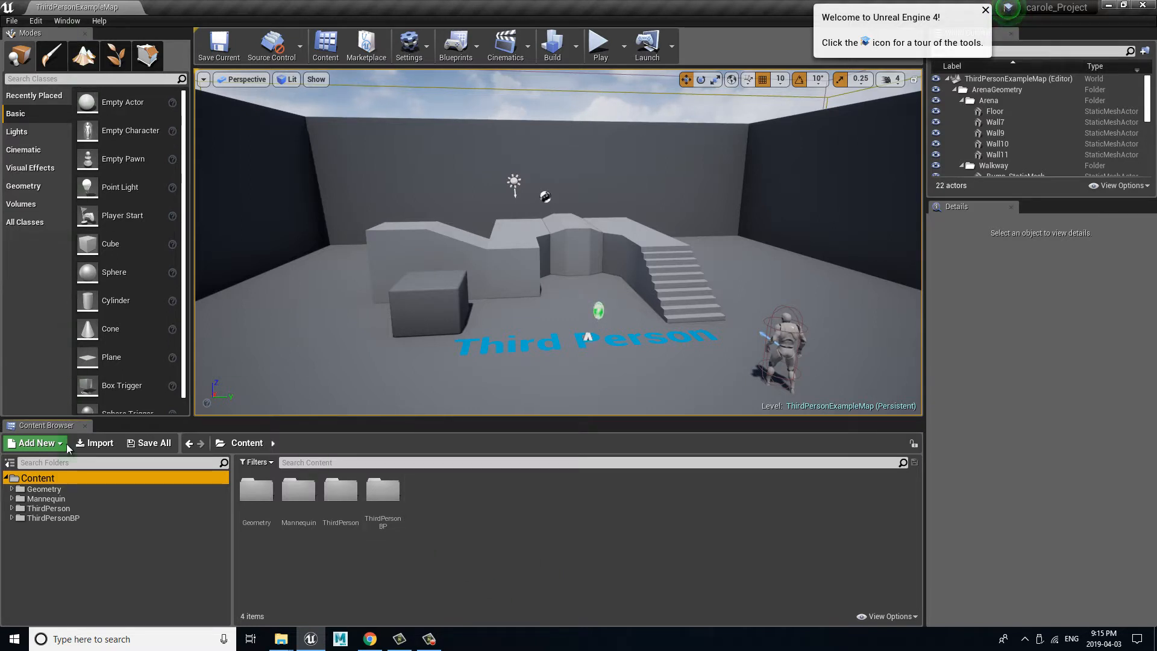
left_click(48, 444)
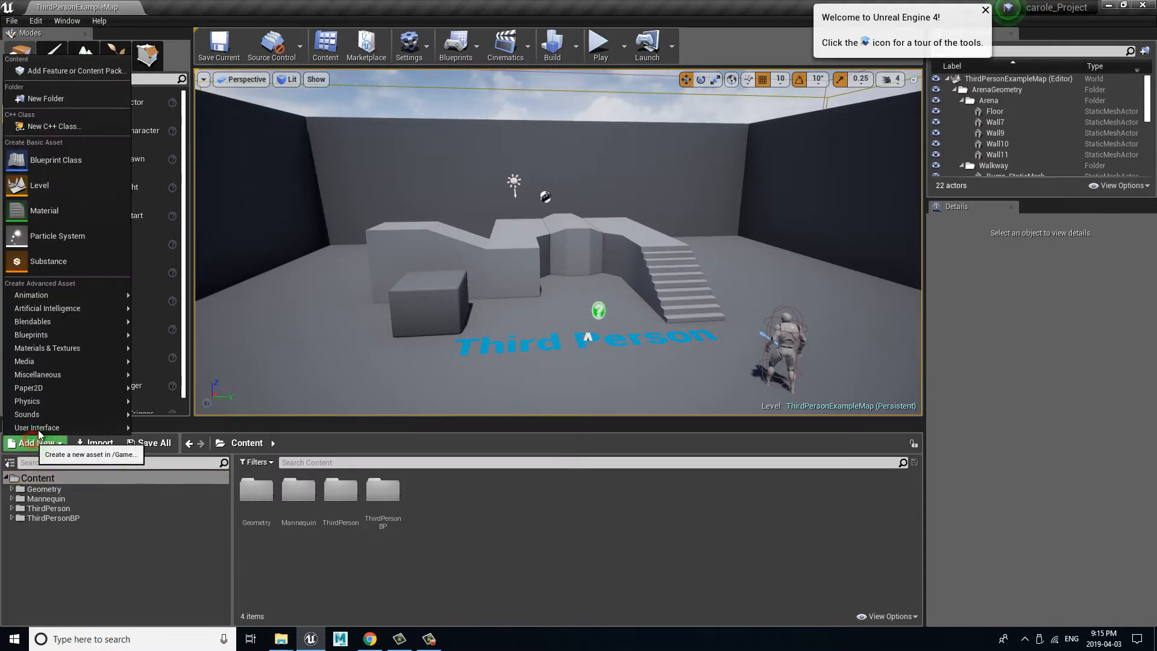
left_click(46, 98)
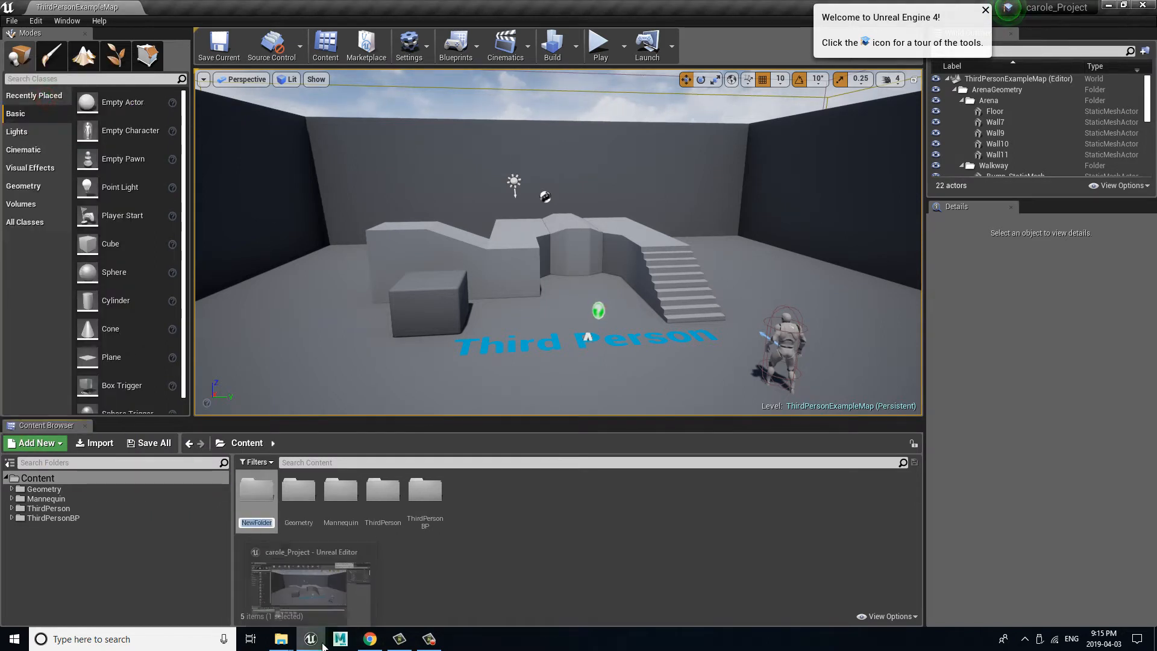
type("carol")
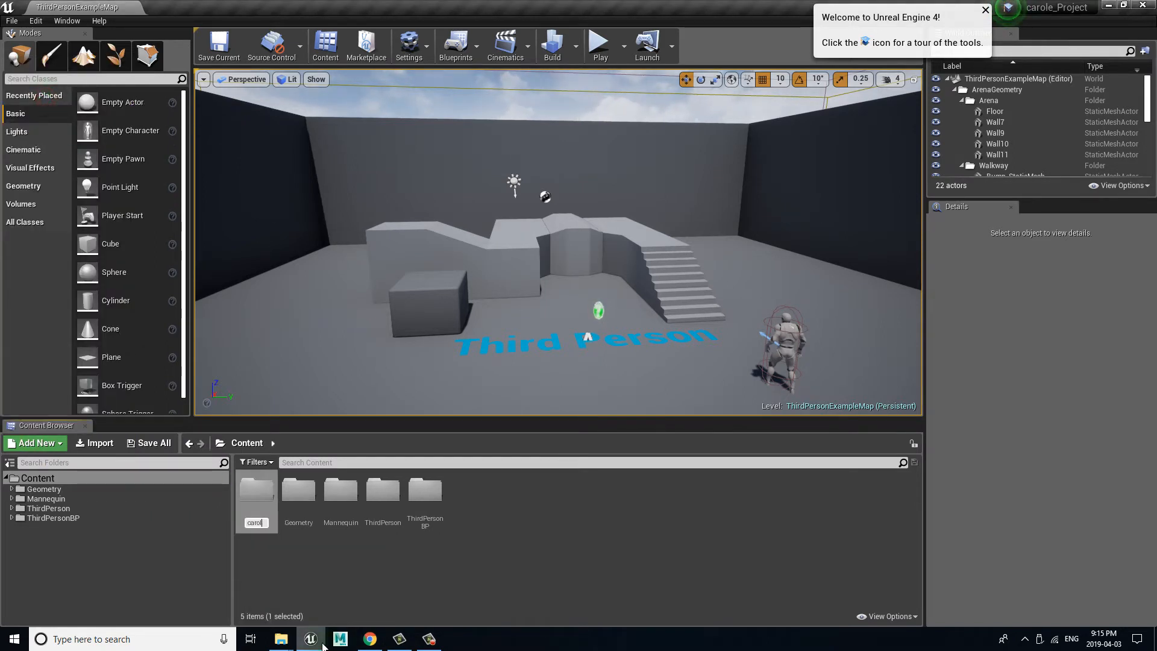
type("e")
key("Return")
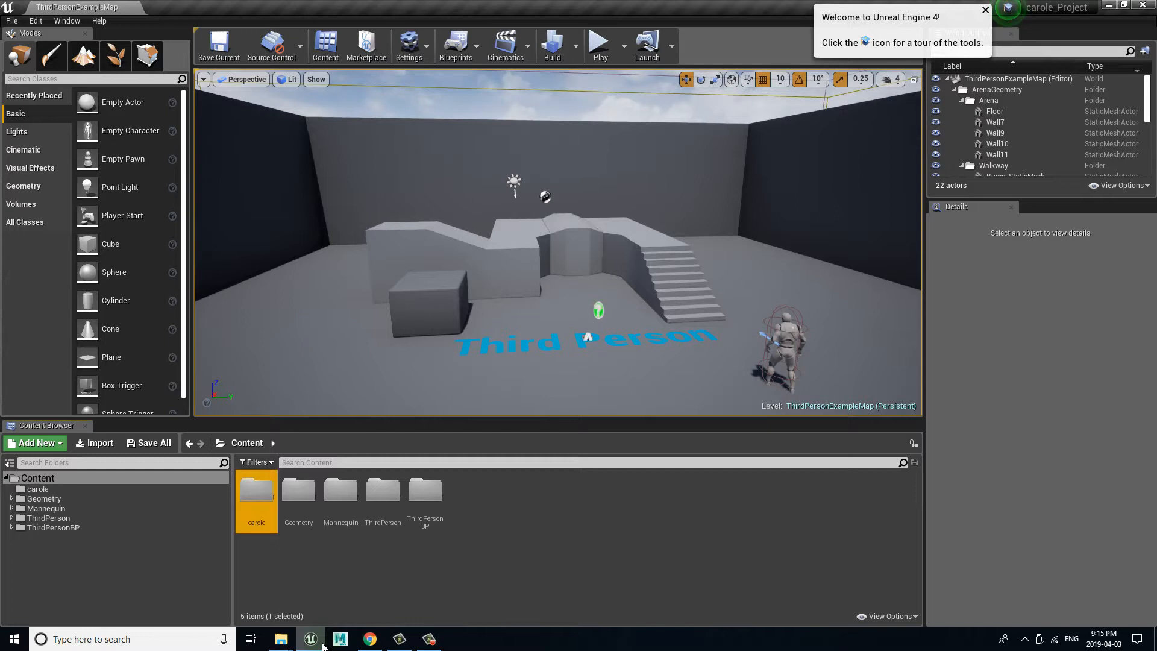
Step: Create a subfolder named mesh inside the carole folder
double_click(255, 498)
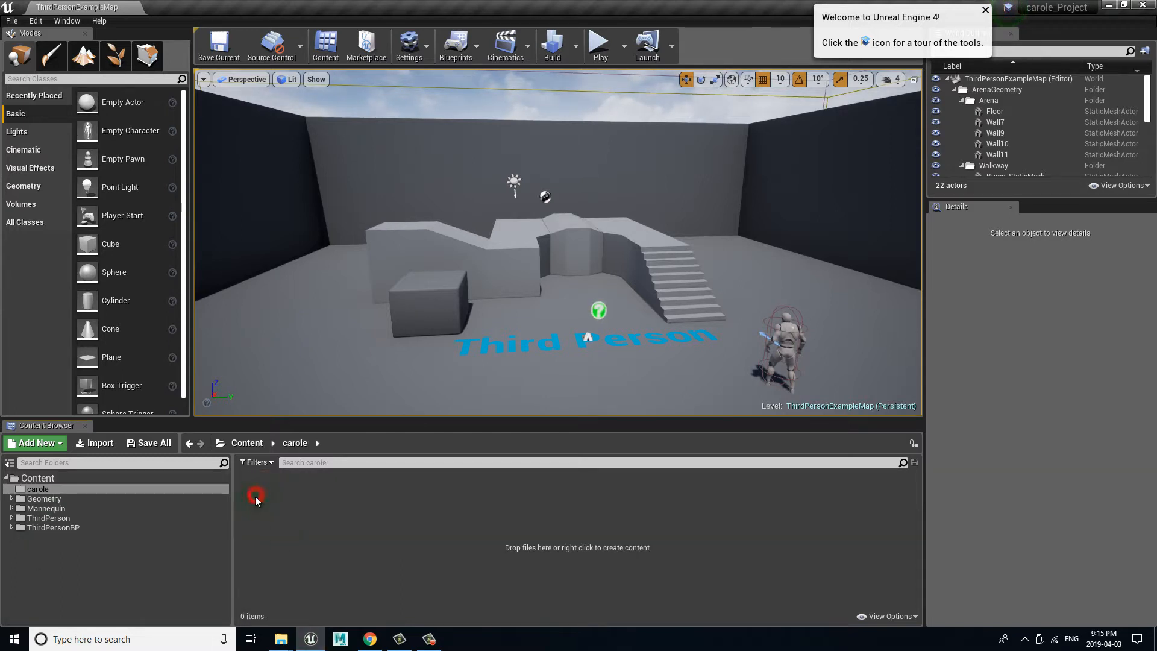
right_click(269, 575)
mouse_move(270, 569)
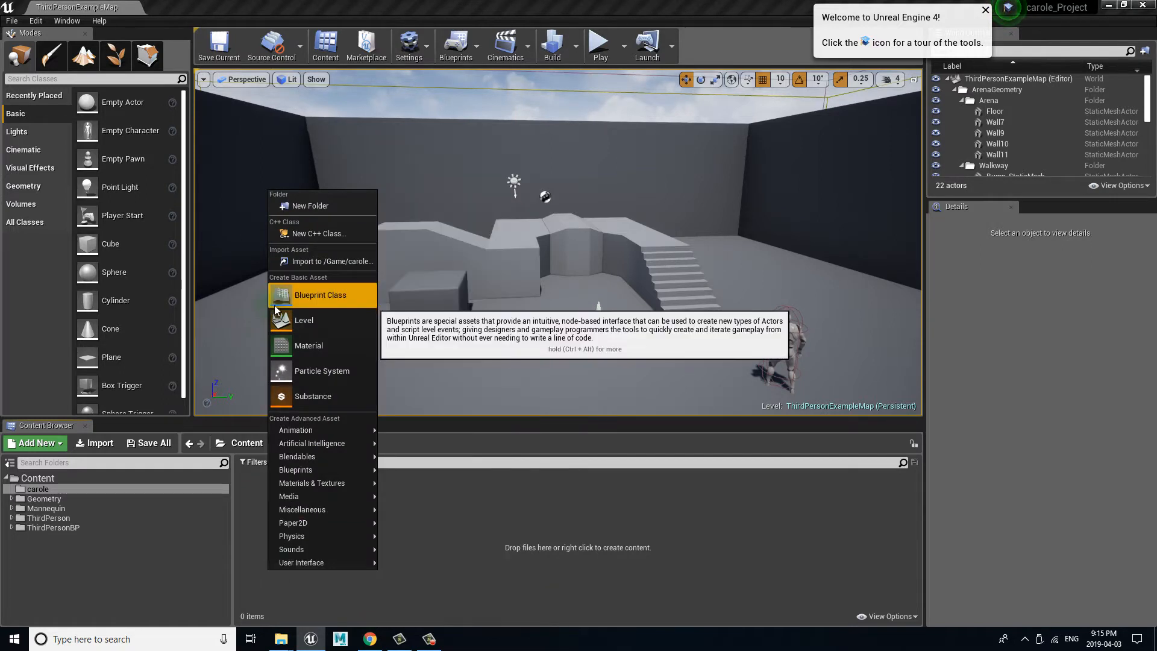
left_click(331, 206)
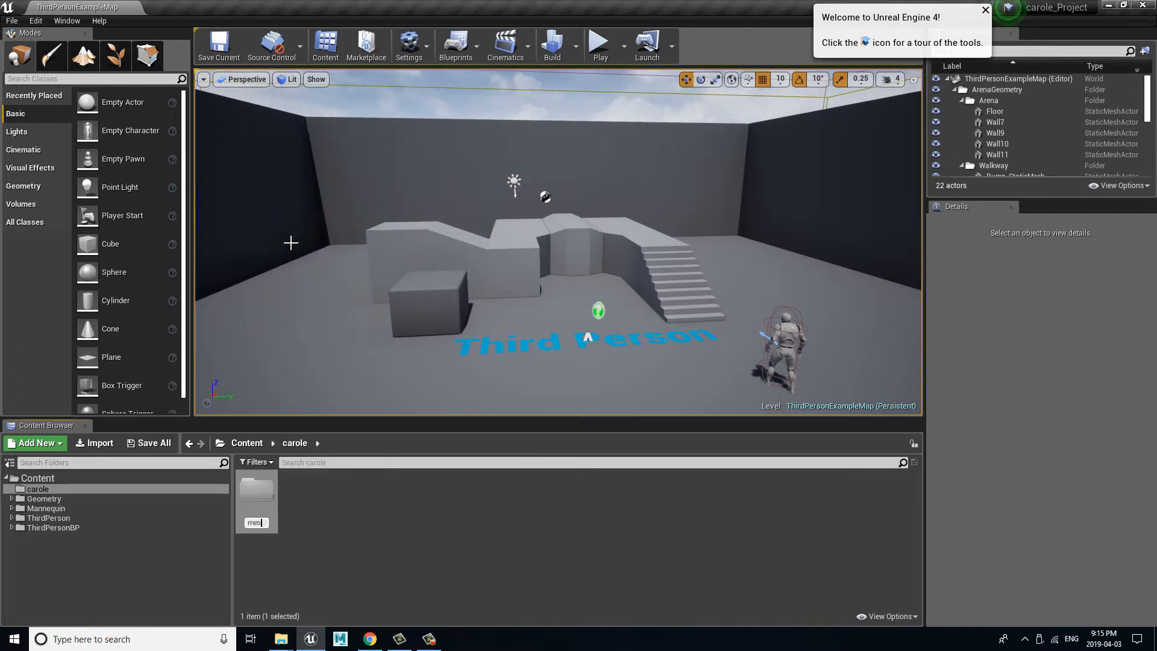
key("Return")
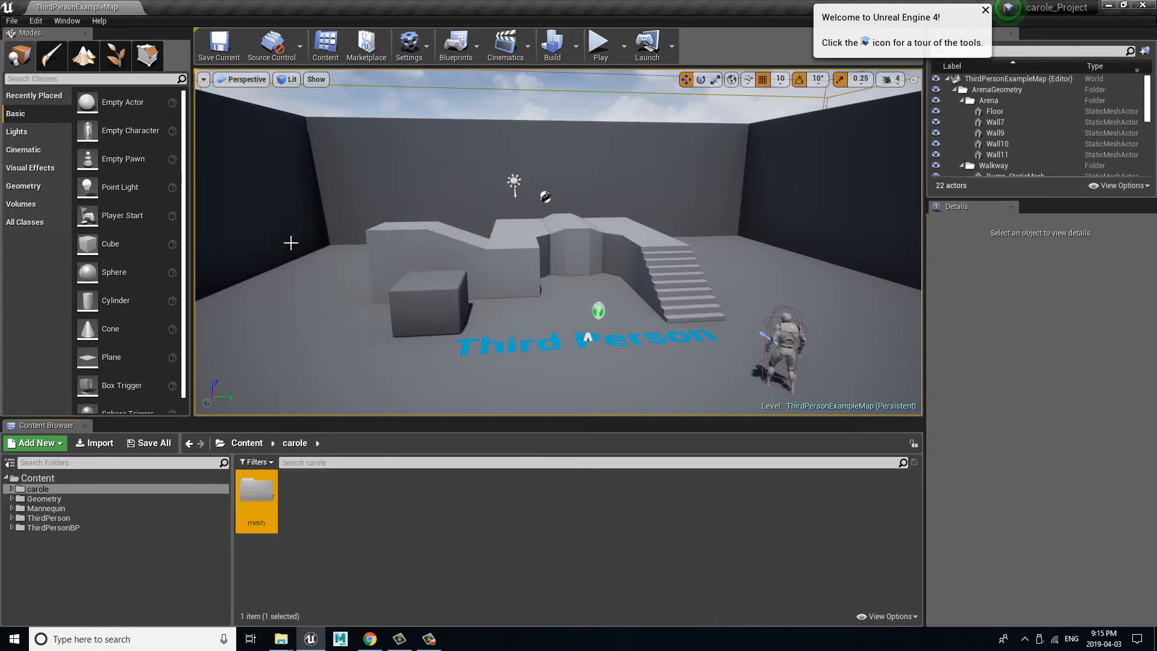
left_click(291, 554)
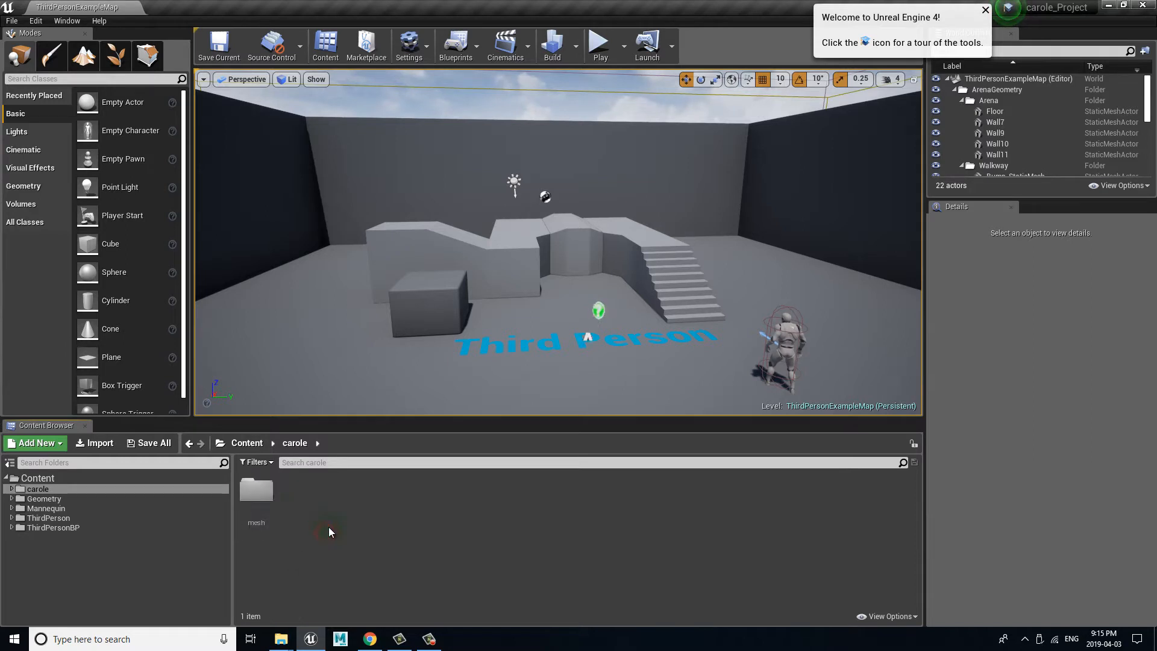
Step: Add a second subfolder named animations inside the carole folder
right_click(335, 538)
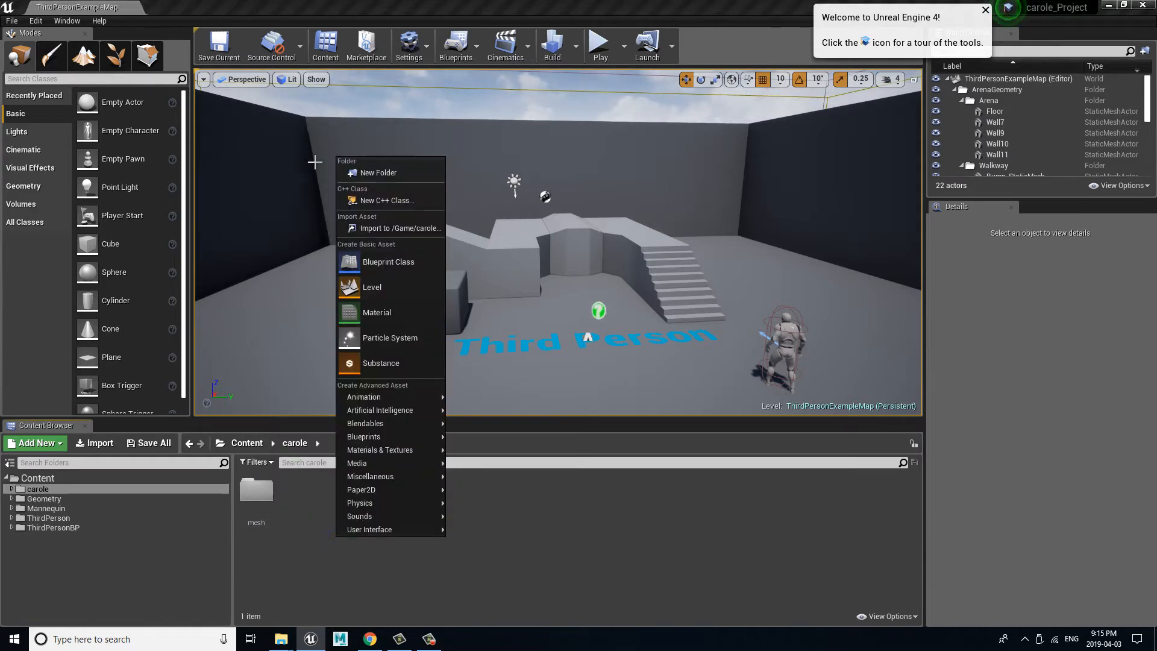
left_click(405, 174)
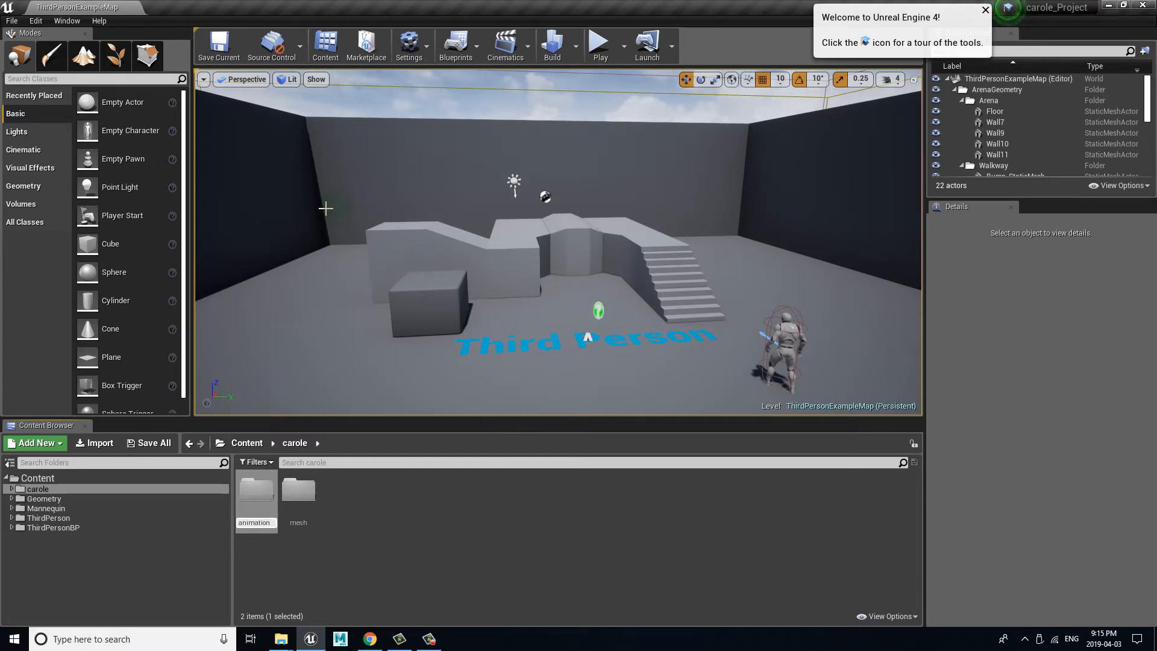
key("Return")
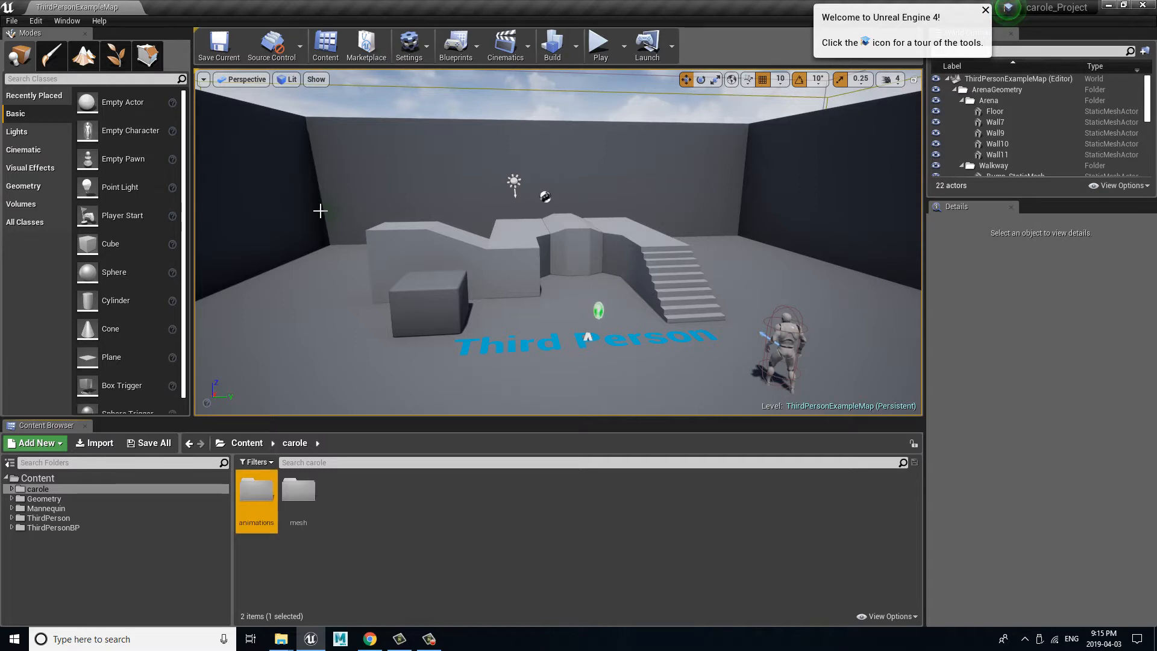
left_click(419, 553)
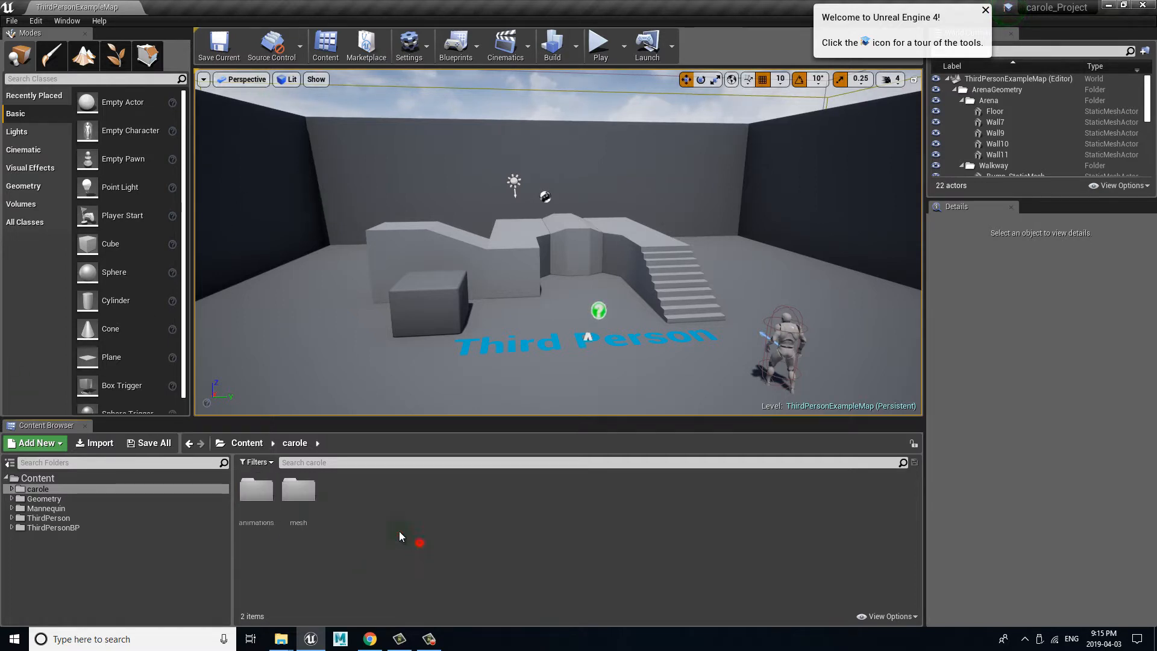
Step: Choose SK_carole from the Desktop's corrections_Project/scenes folder for import into the carole/mesh folder
double_click(305, 497)
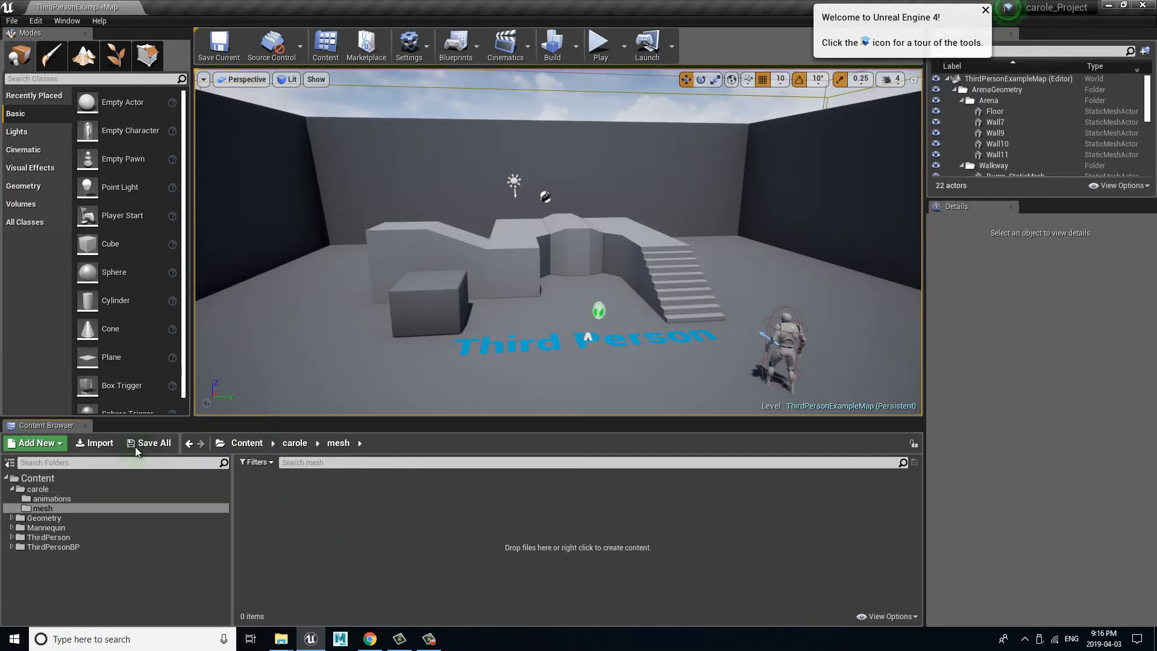
left_click(101, 443)
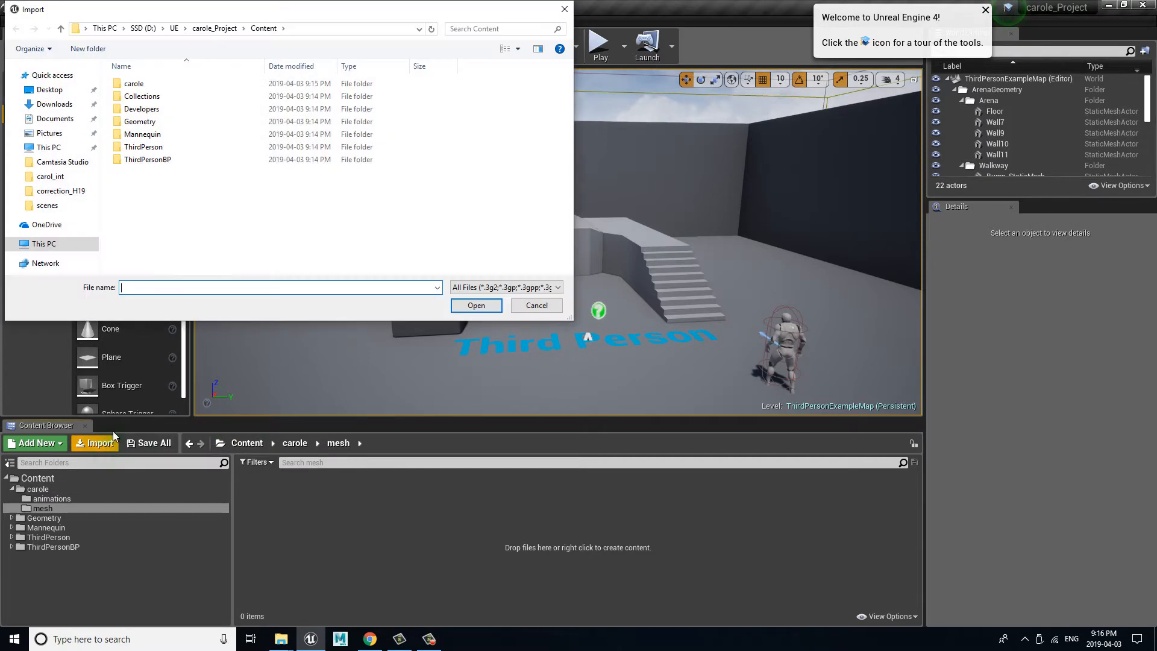
left_click(55, 104)
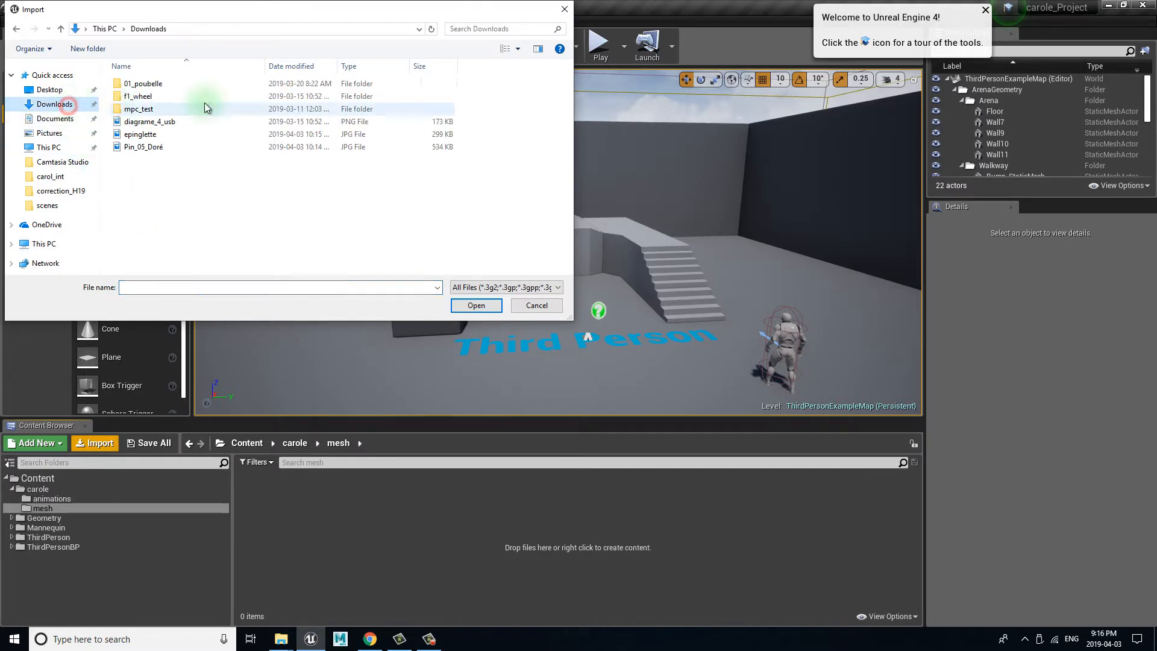
left_click(60, 91)
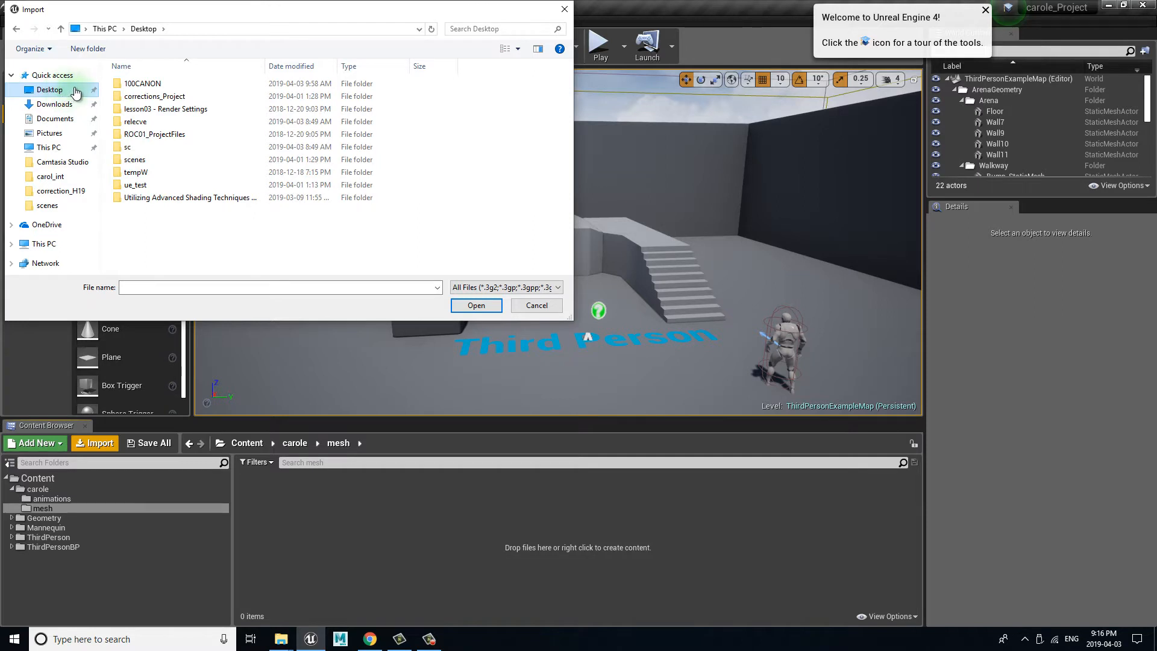
double_click(149, 96)
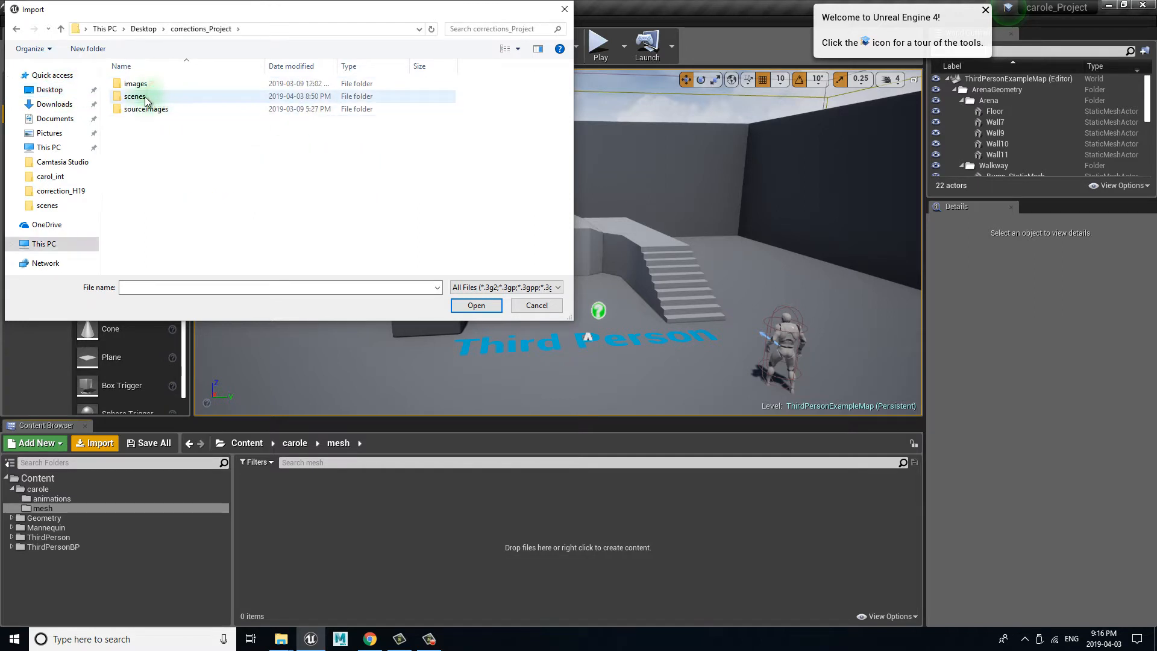
double_click(146, 97)
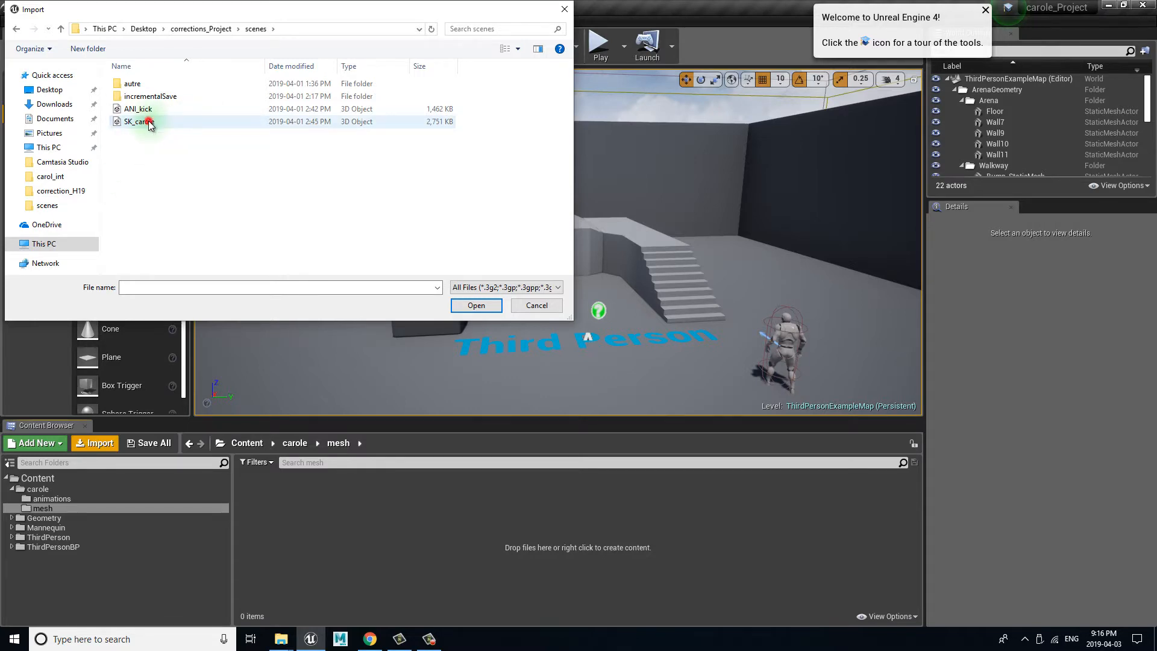
left_click(147, 122)
left_click(479, 305)
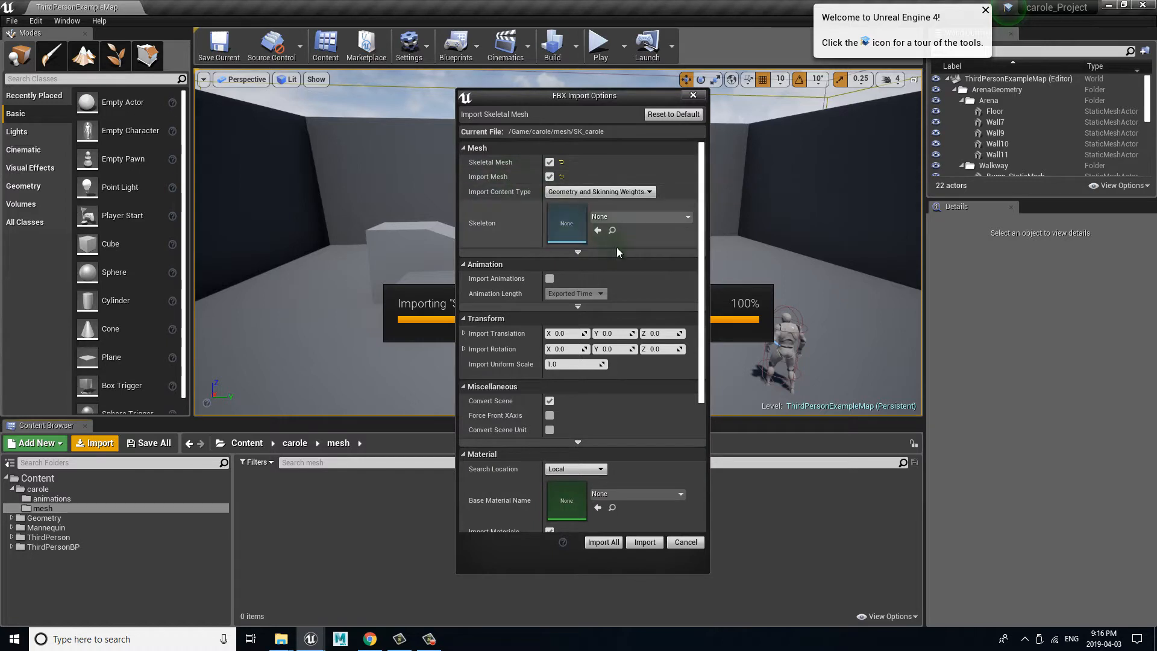
Step: Enable Use T0 As Ref Pose in the advanced mesh options of the FBX import
left_click(578, 251)
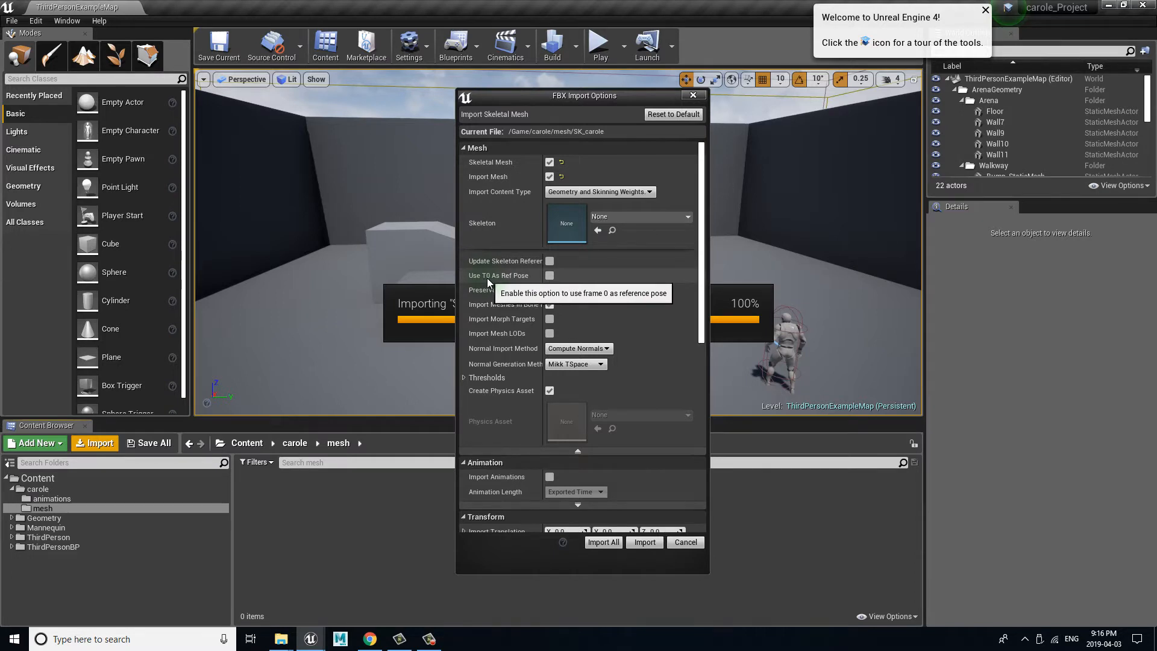
left_click(549, 277)
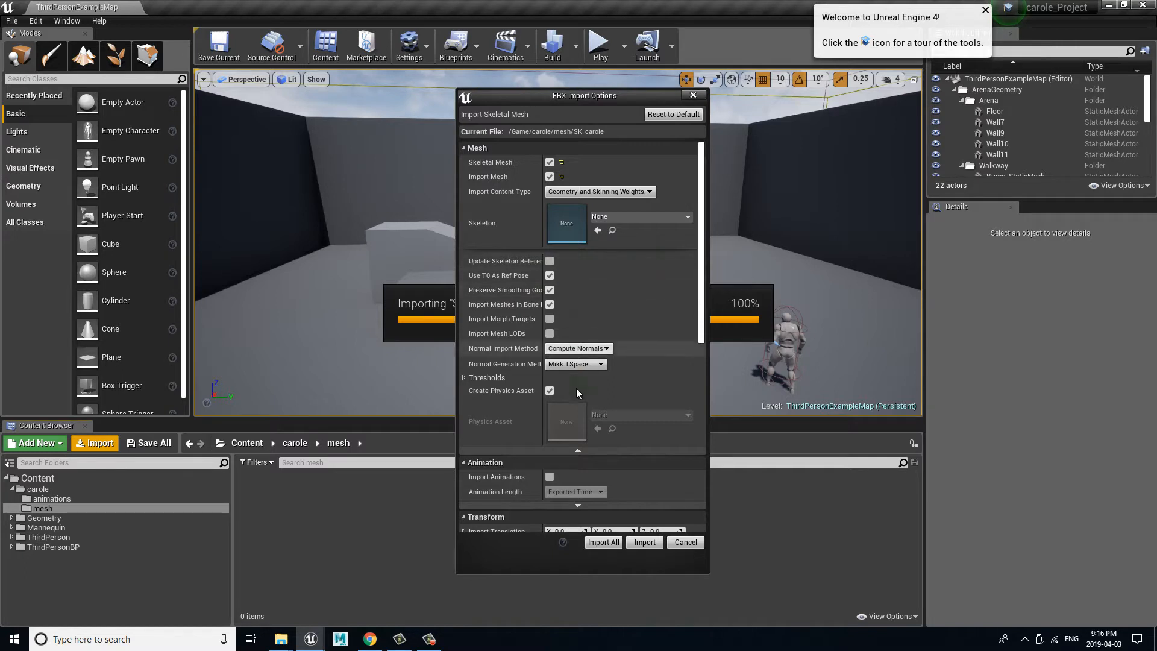
left_click(578, 450)
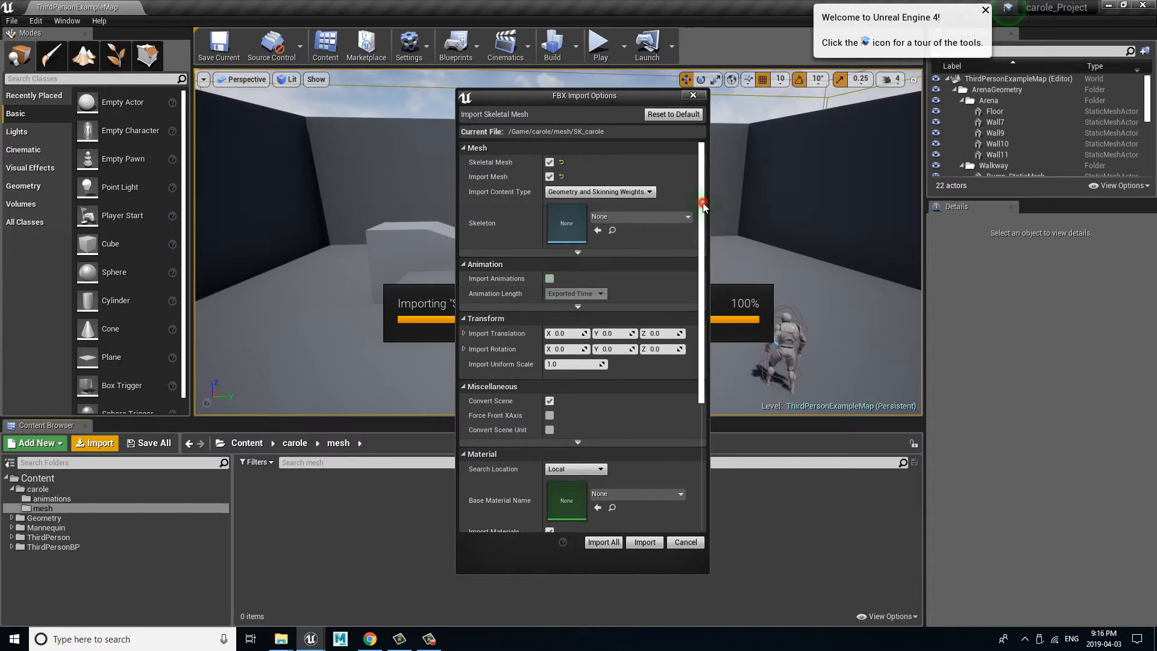
Step: Turn off Import Materials and Import Textures and import the SK_carole skeletal mesh
left_click_drag(702, 205, 703, 265)
left_click_drag(704, 292, 704, 317)
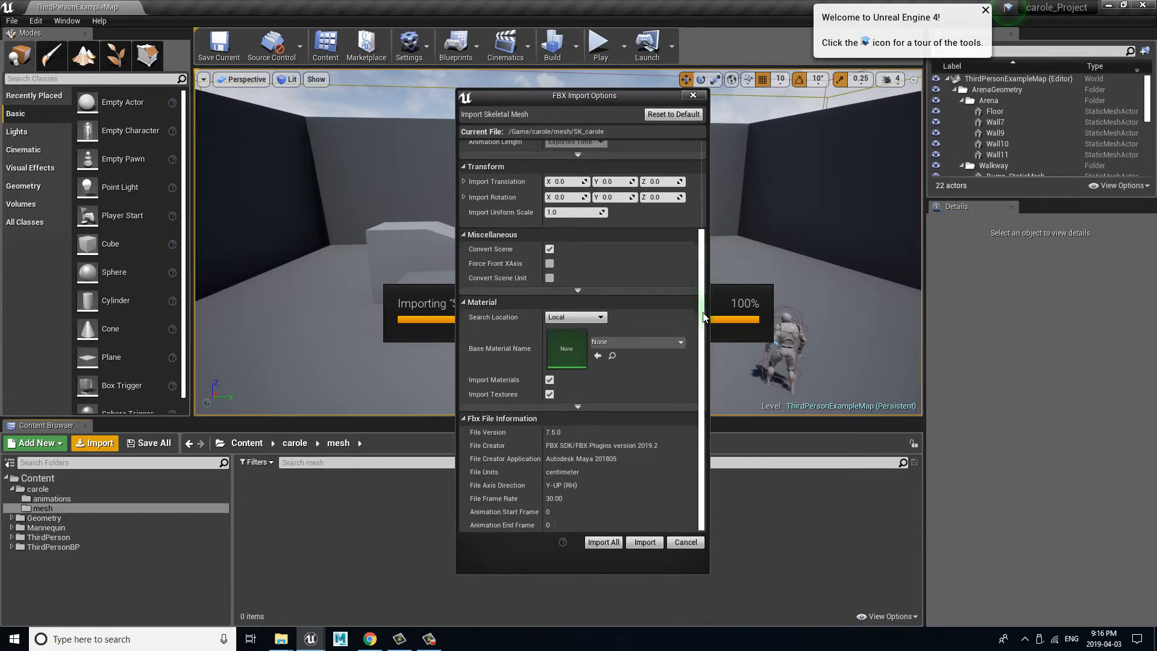
left_click(549, 380)
left_click(550, 394)
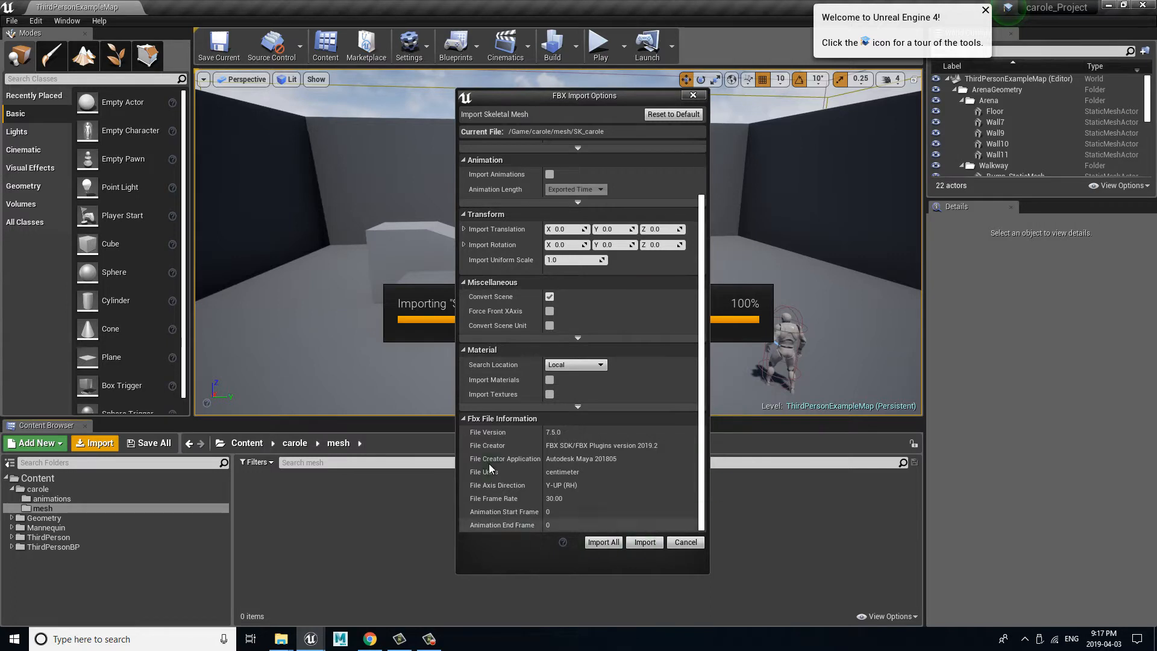
left_click(645, 543)
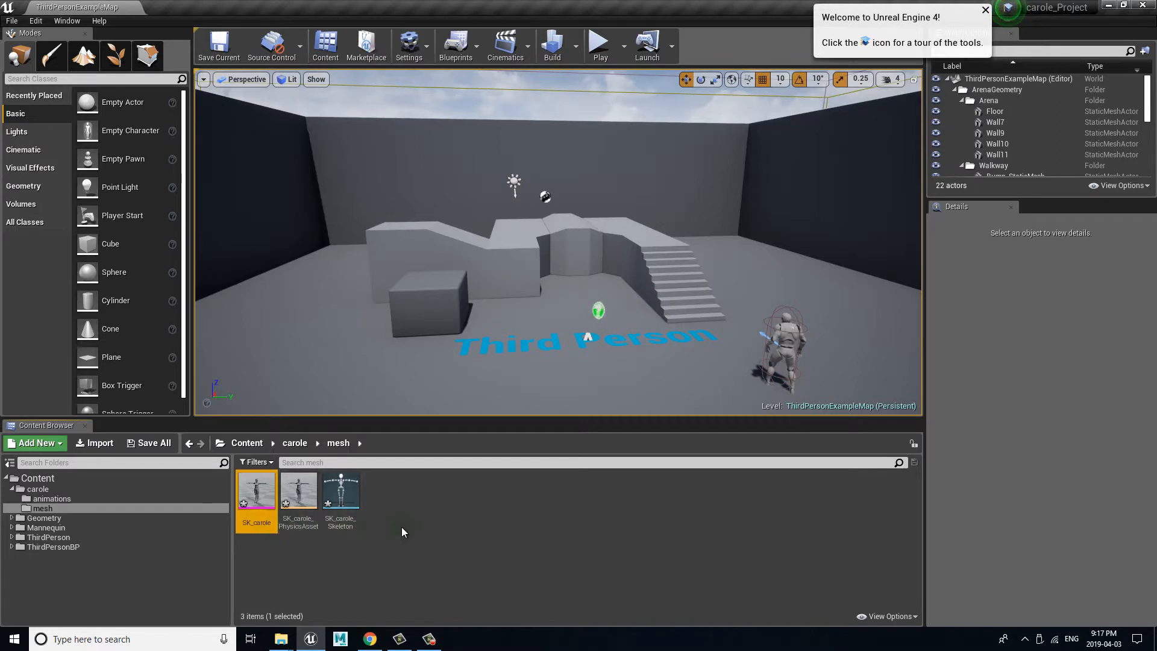
Step: Open the imported SK_carole skeletal mesh to inspect the character, and close its editor
left_click(488, 499)
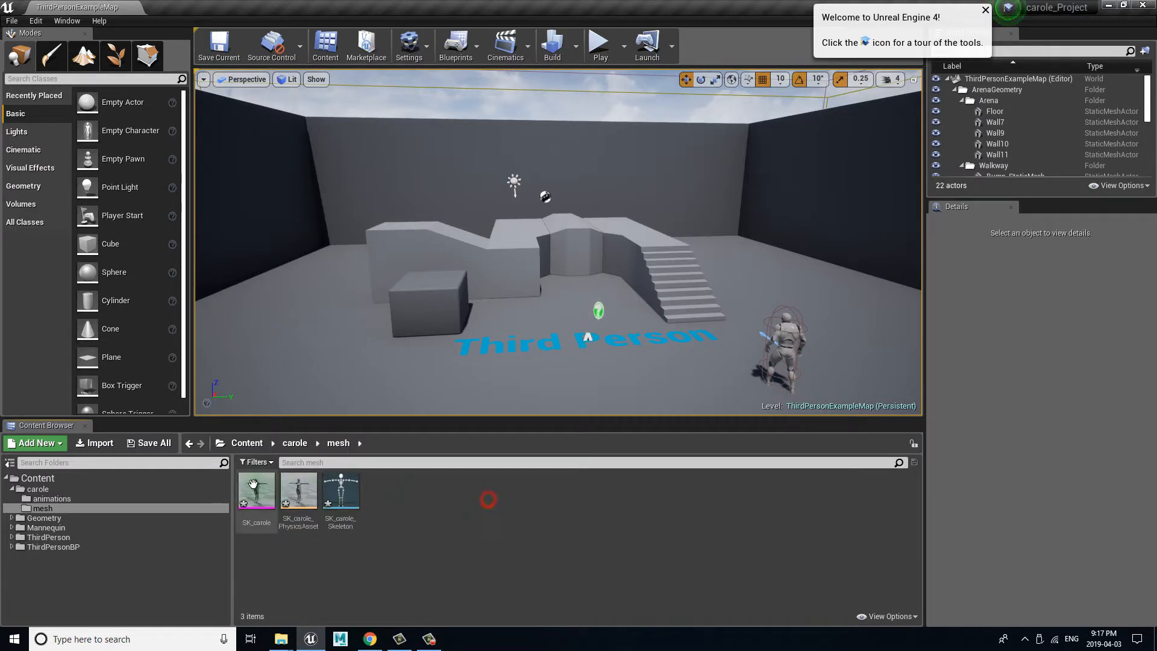
left_click(254, 487)
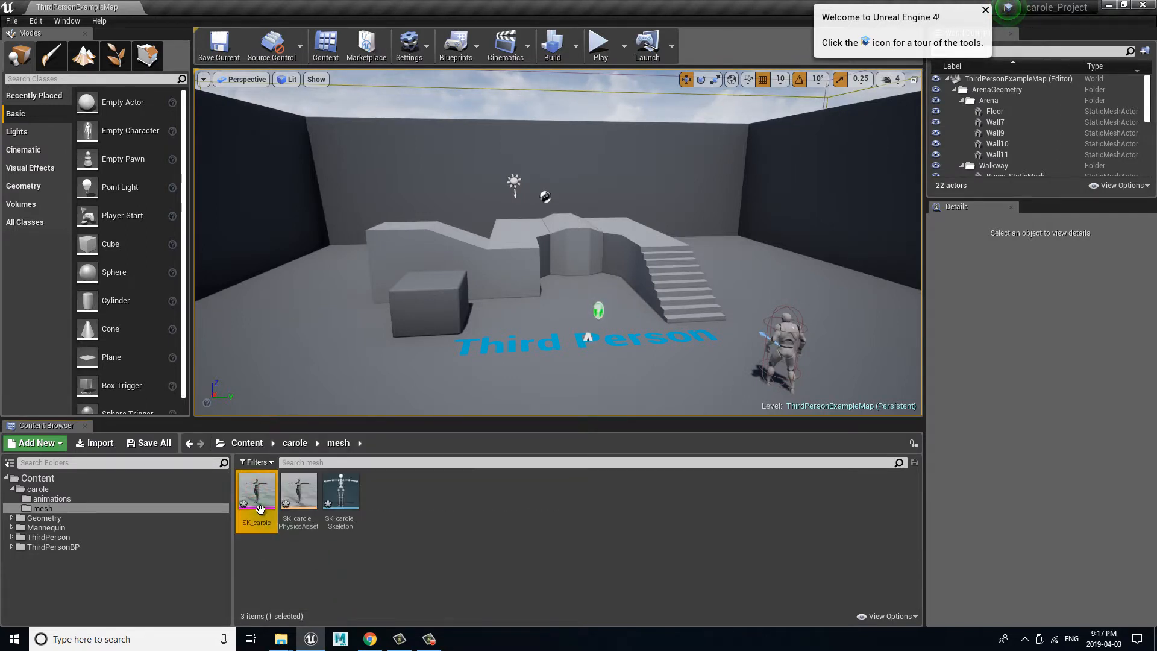
double_click(259, 503)
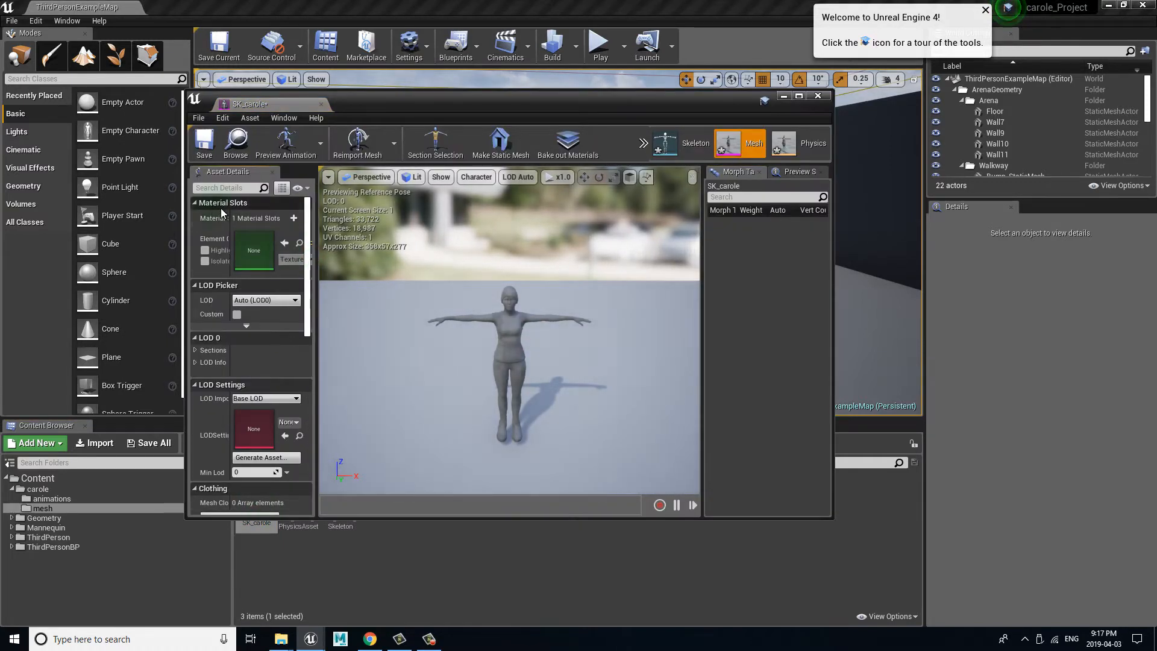
left_click(624, 419)
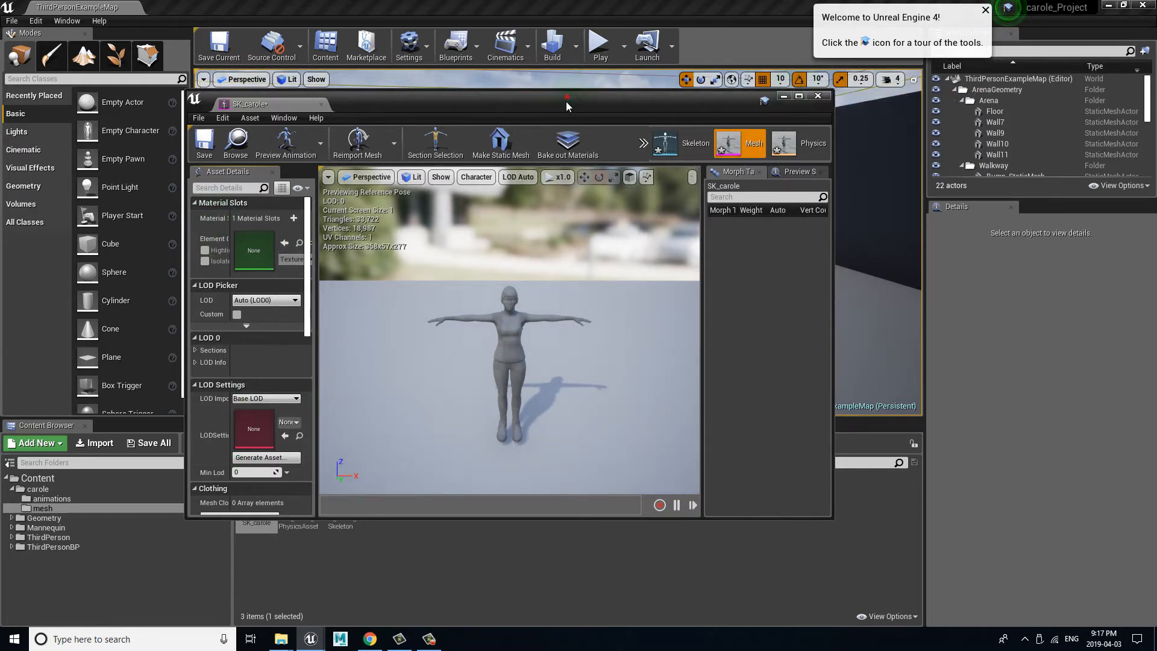
left_click_drag(565, 100, 561, 138)
left_click(816, 138)
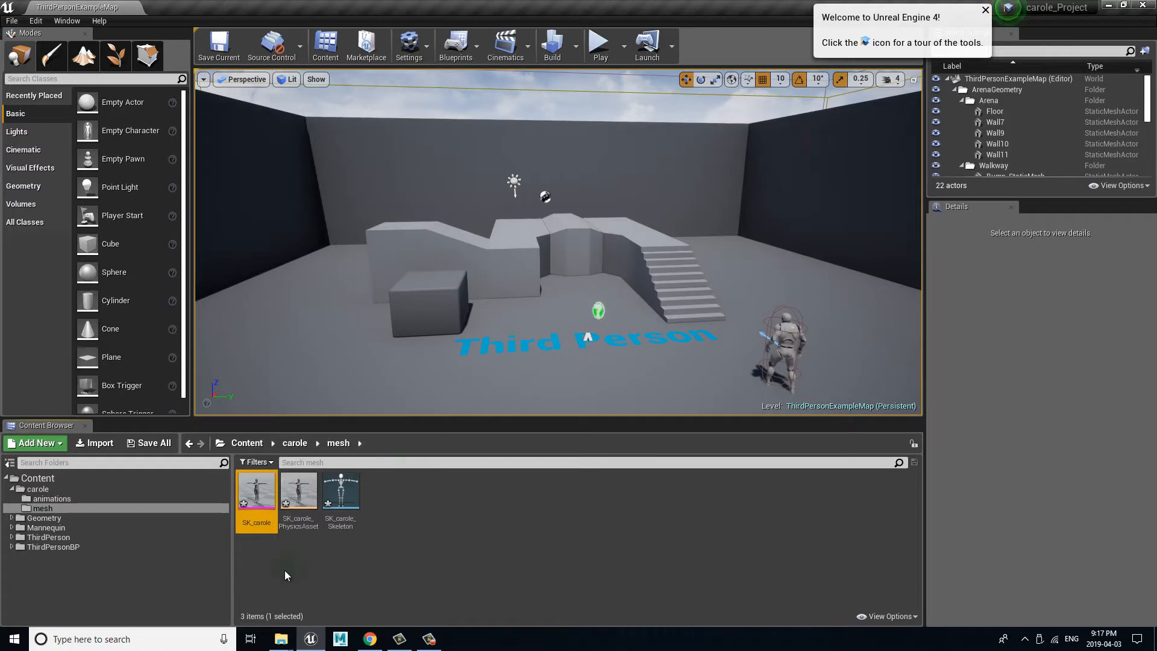
Step: Save all modified assets: the carole skeletal mesh, its physics asset and its skeleton
left_click(291, 486)
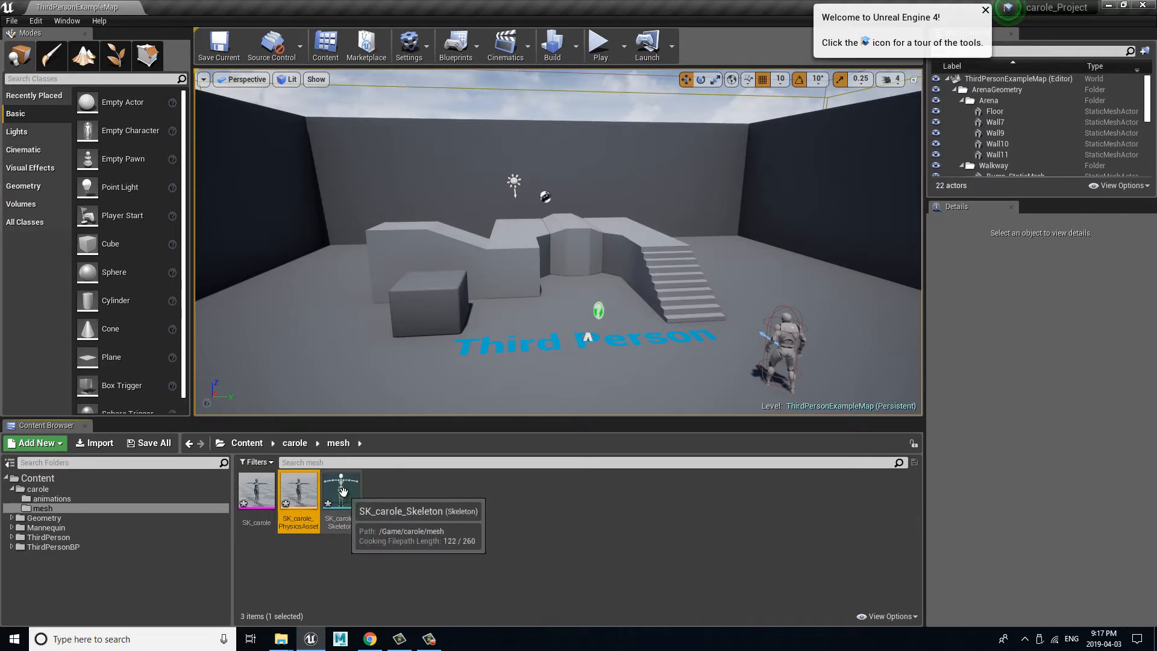
left_click(453, 505)
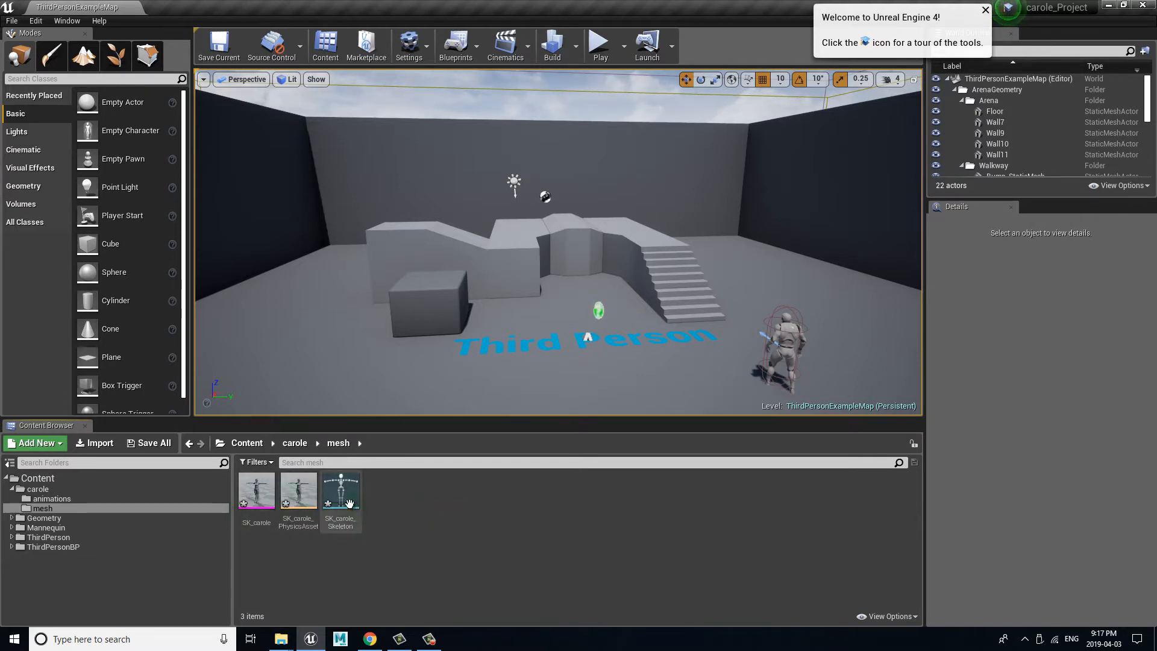
left_click(155, 446)
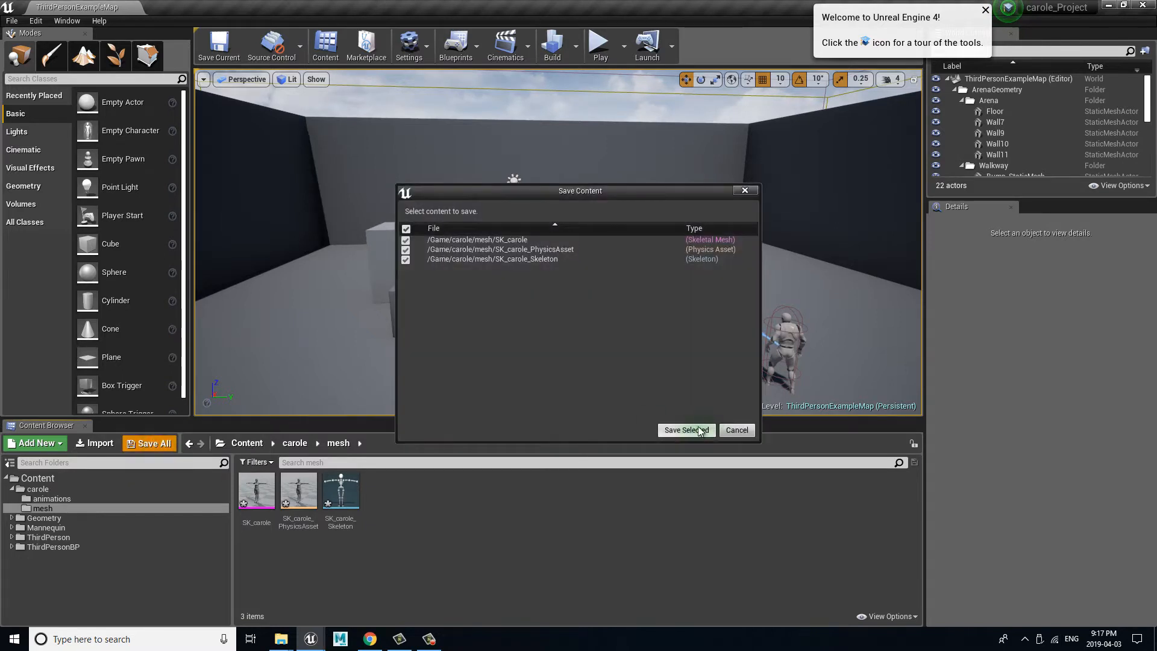
left_click(686, 428)
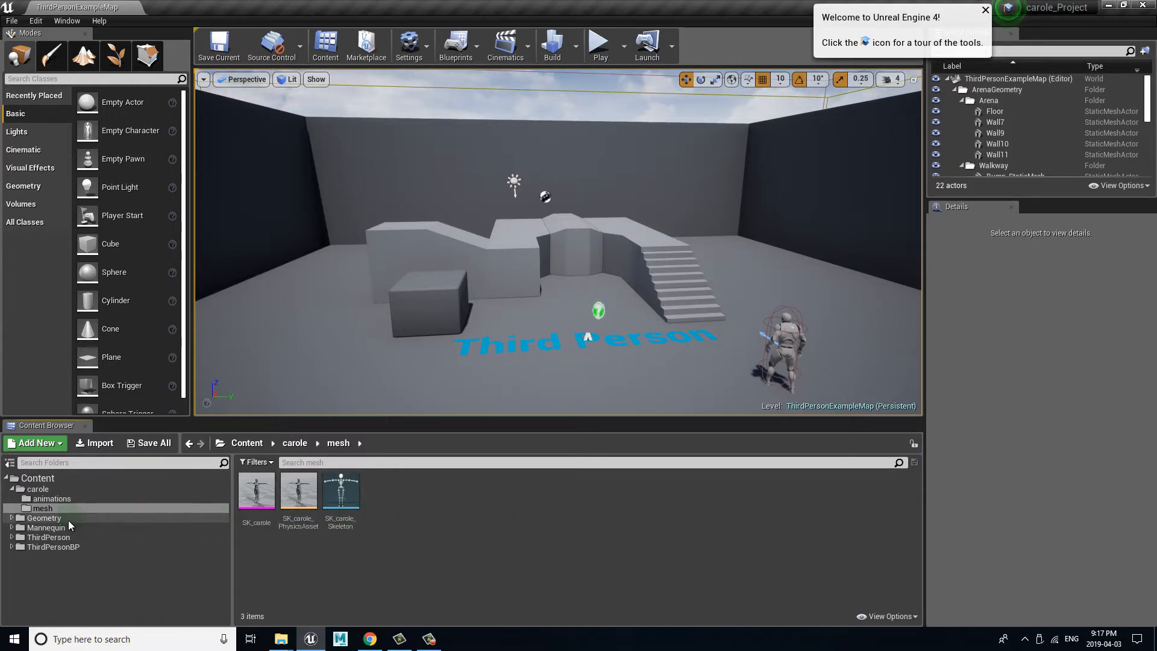
Step: Open UE4_Mannequin_Skeleton from the Mannequin/Character/Mesh folder and enlarge its editor window
left_click(13, 489)
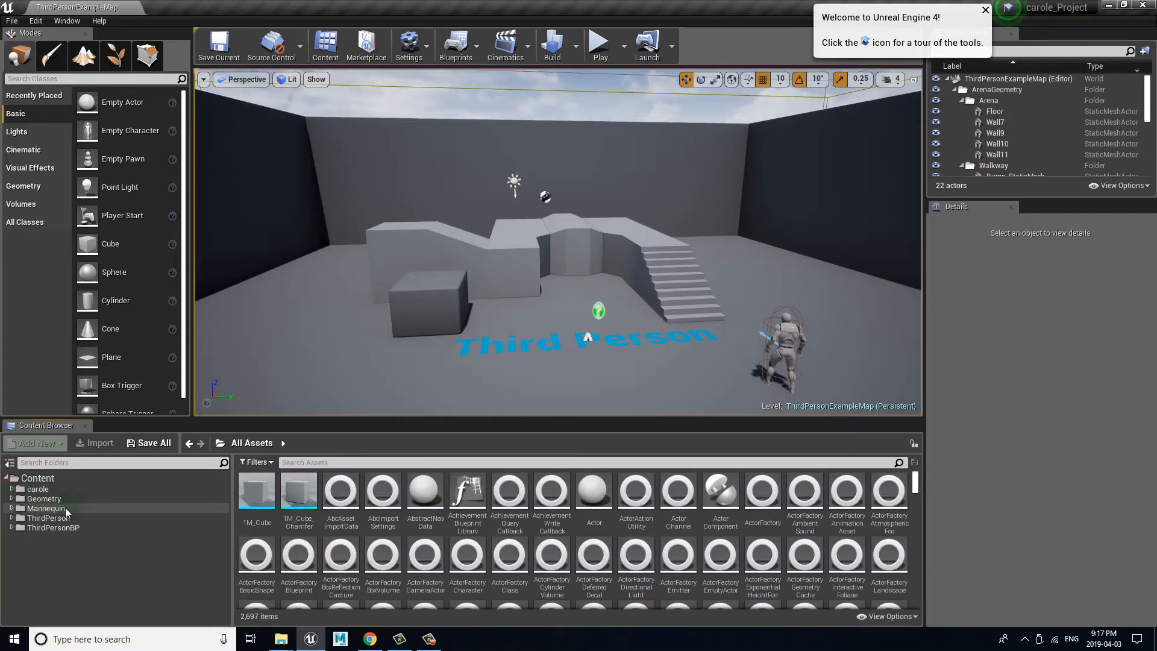
left_click(13, 508)
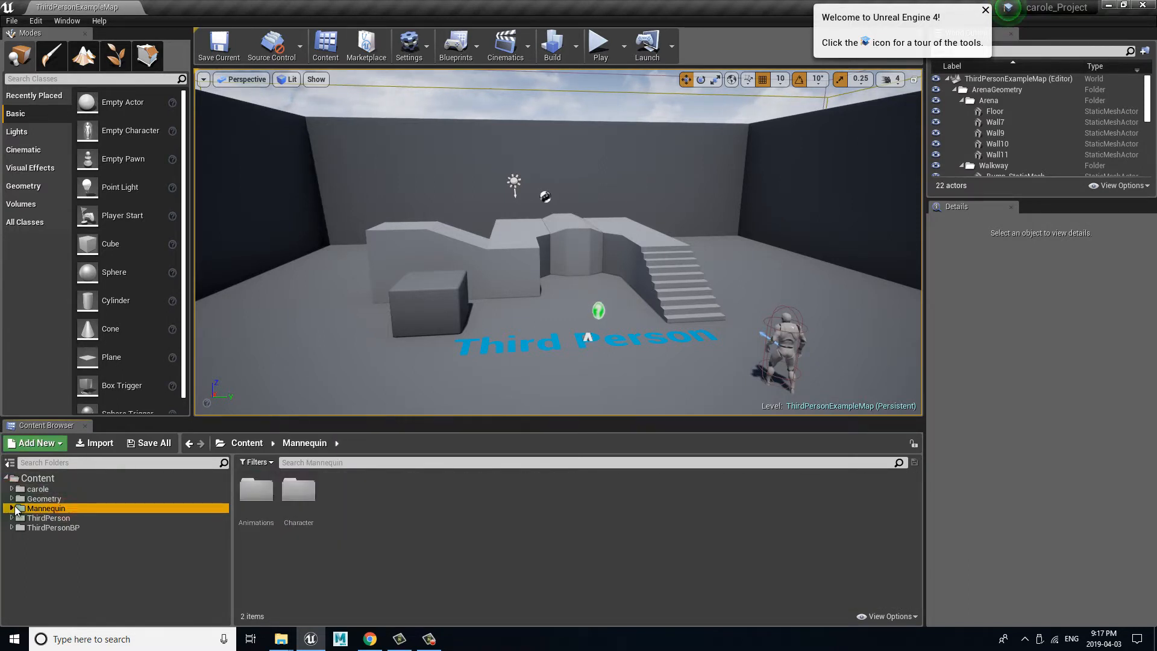
double_click(307, 494)
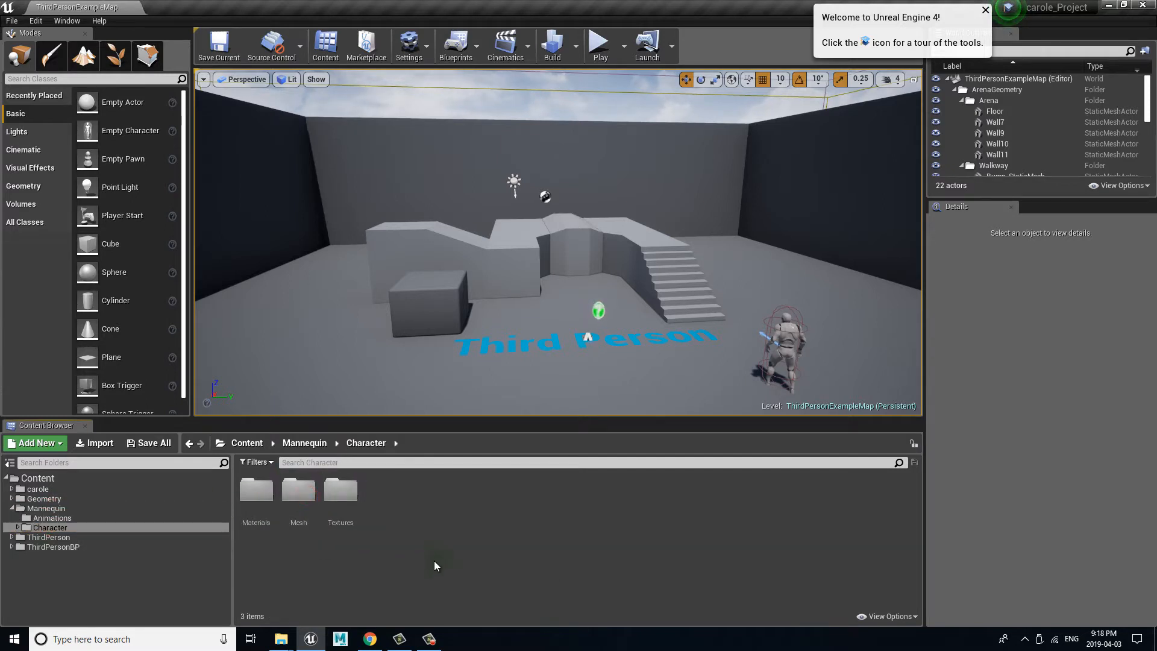
double_click(301, 491)
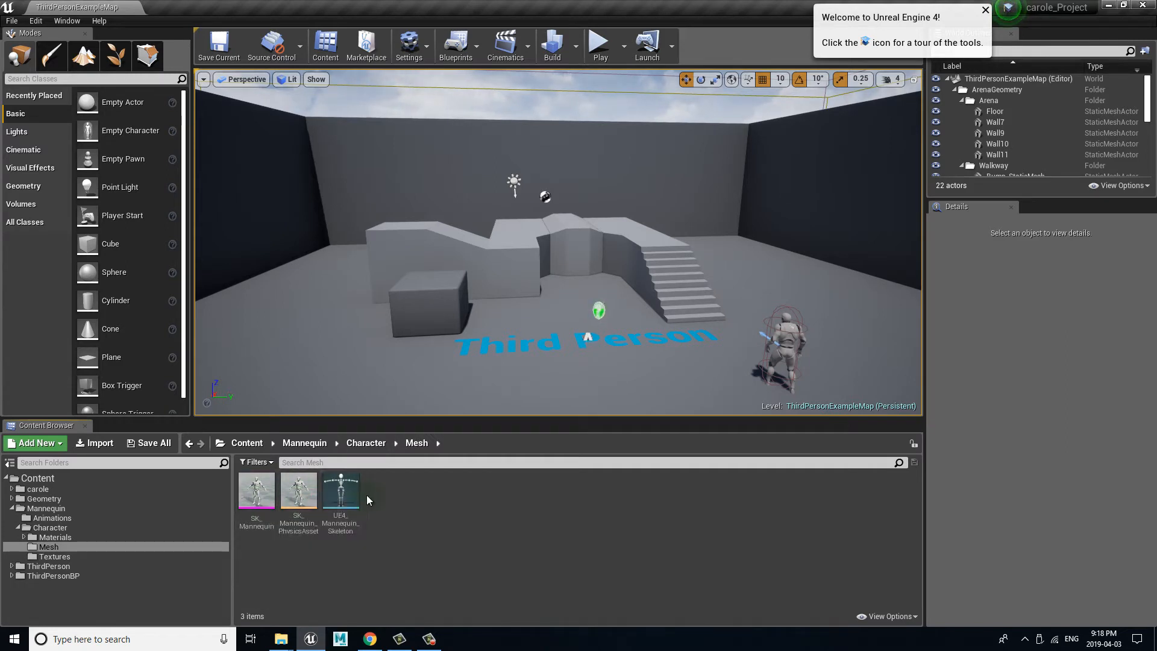
mouse_move(246, 494)
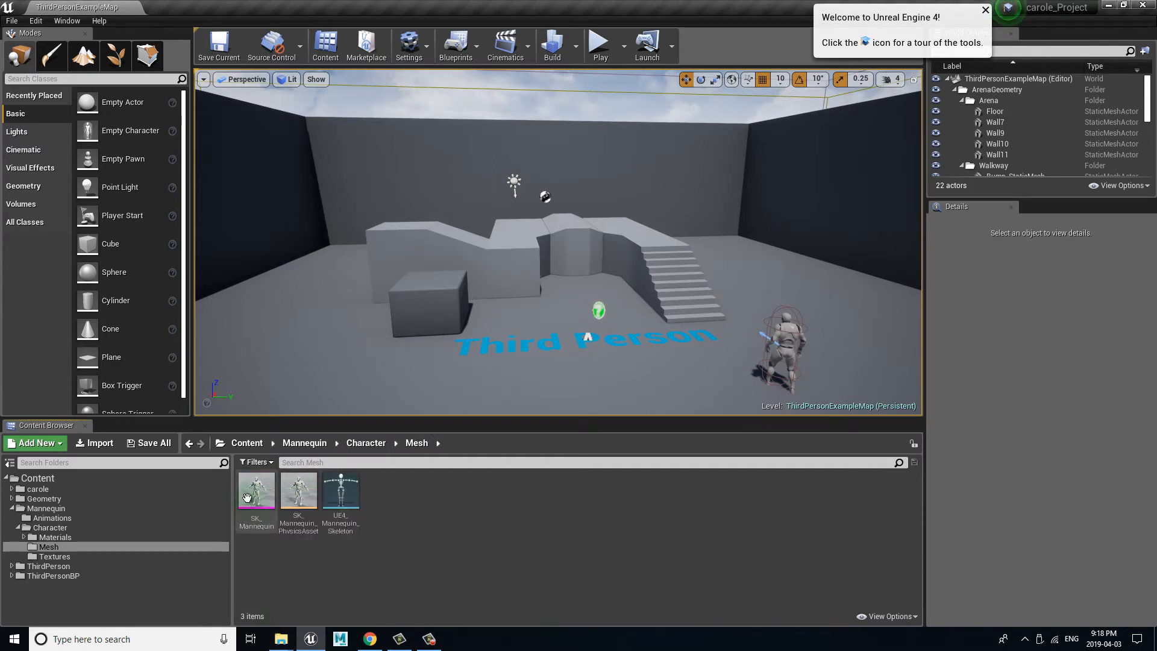
double_click(339, 489)
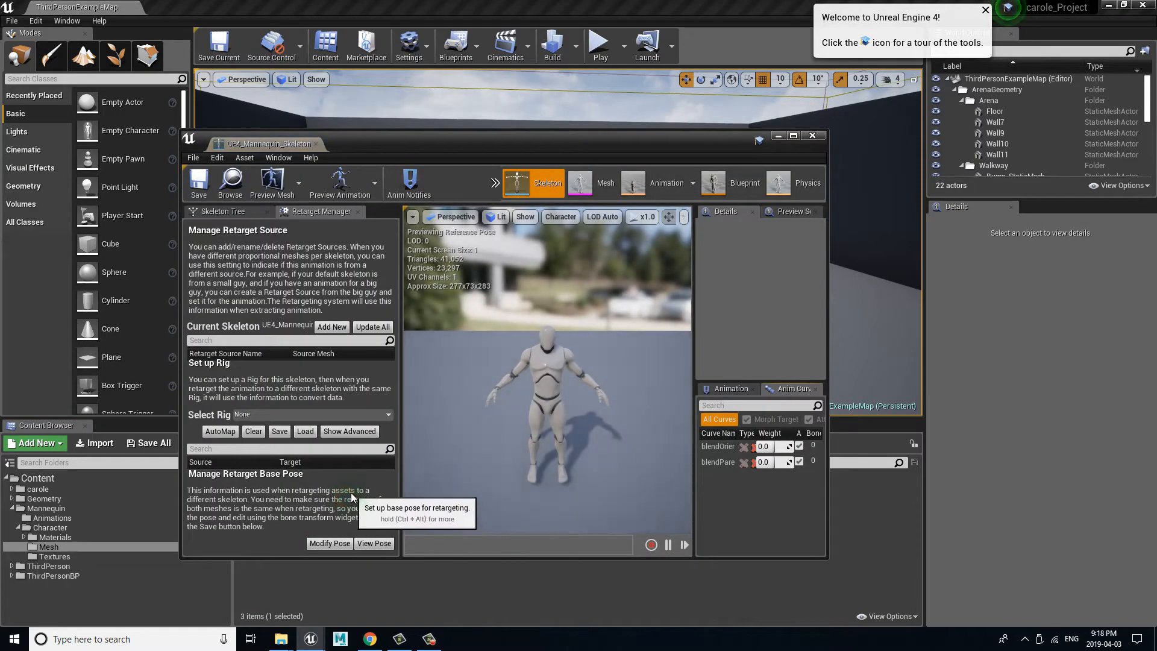
left_click_drag(371, 146, 304, 45)
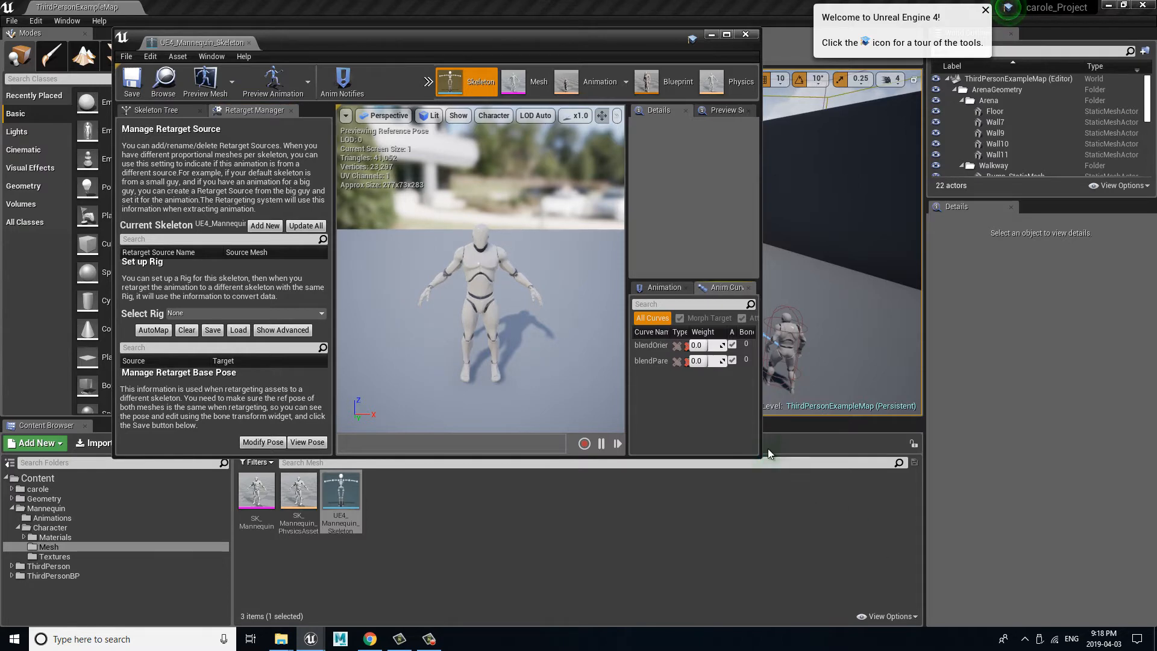
left_click_drag(758, 455, 974, 629)
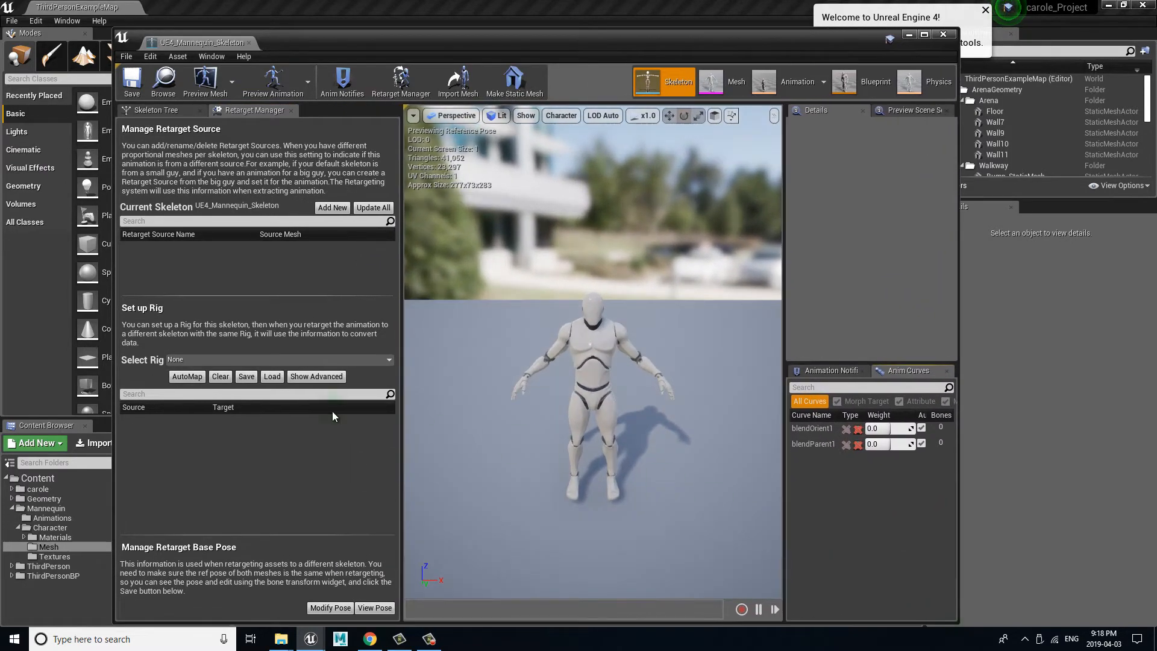
Step: Assign the Humanoid rig to the mannequin skeleton in the Retarget Manager
left_click(205, 360)
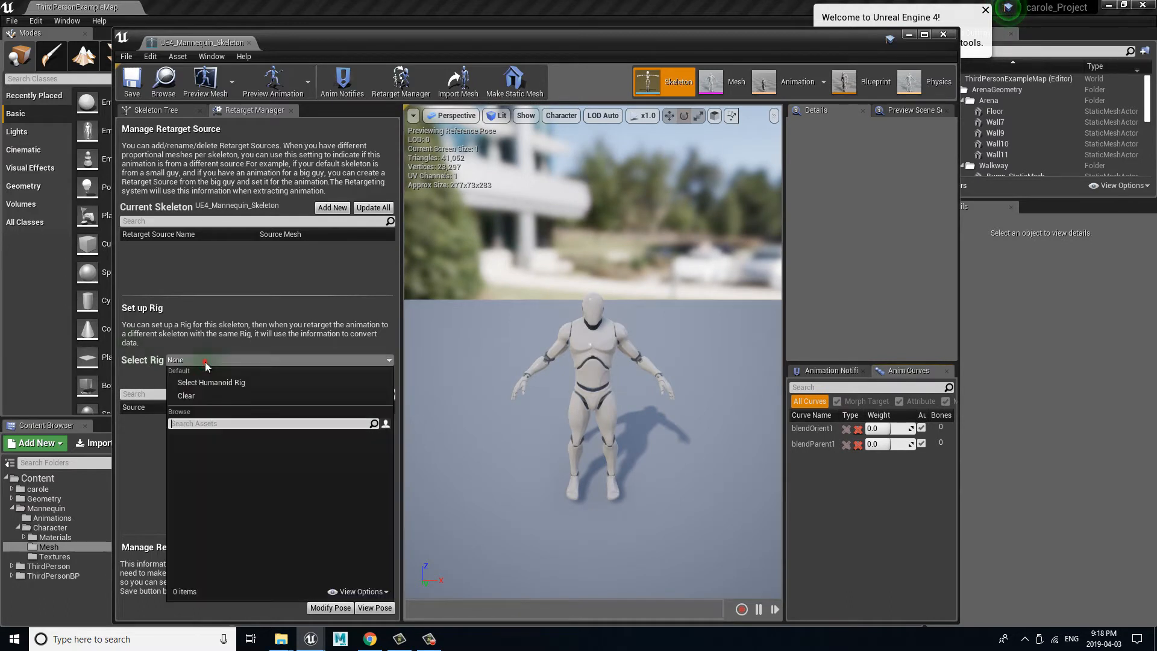
left_click(260, 384)
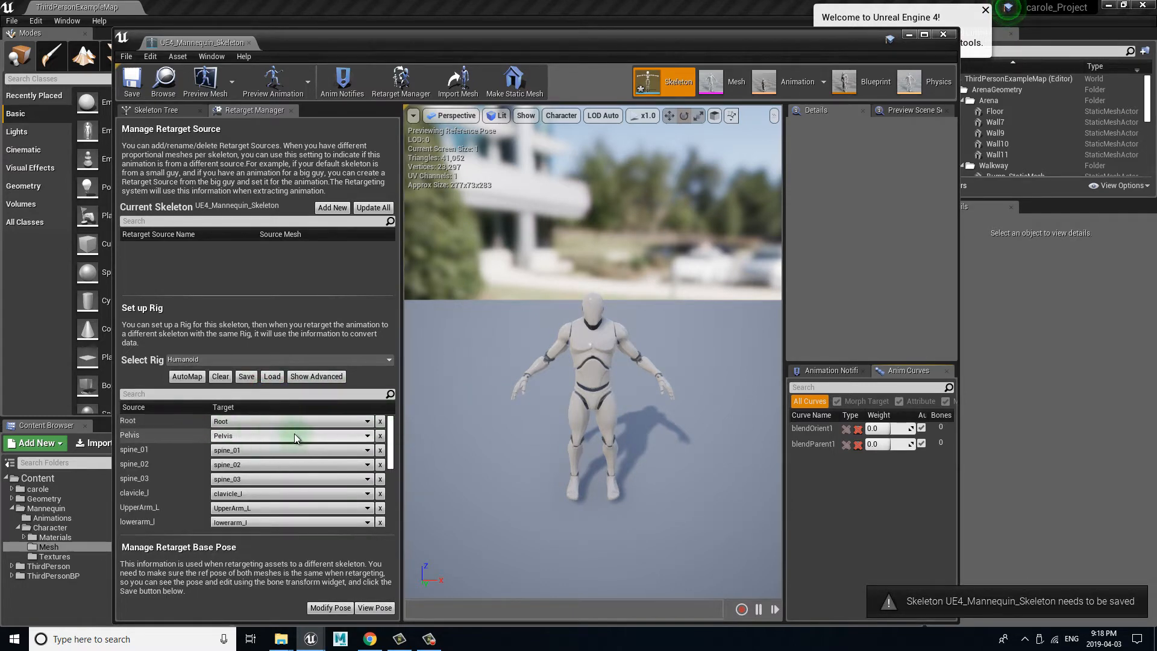
left_click(137, 417)
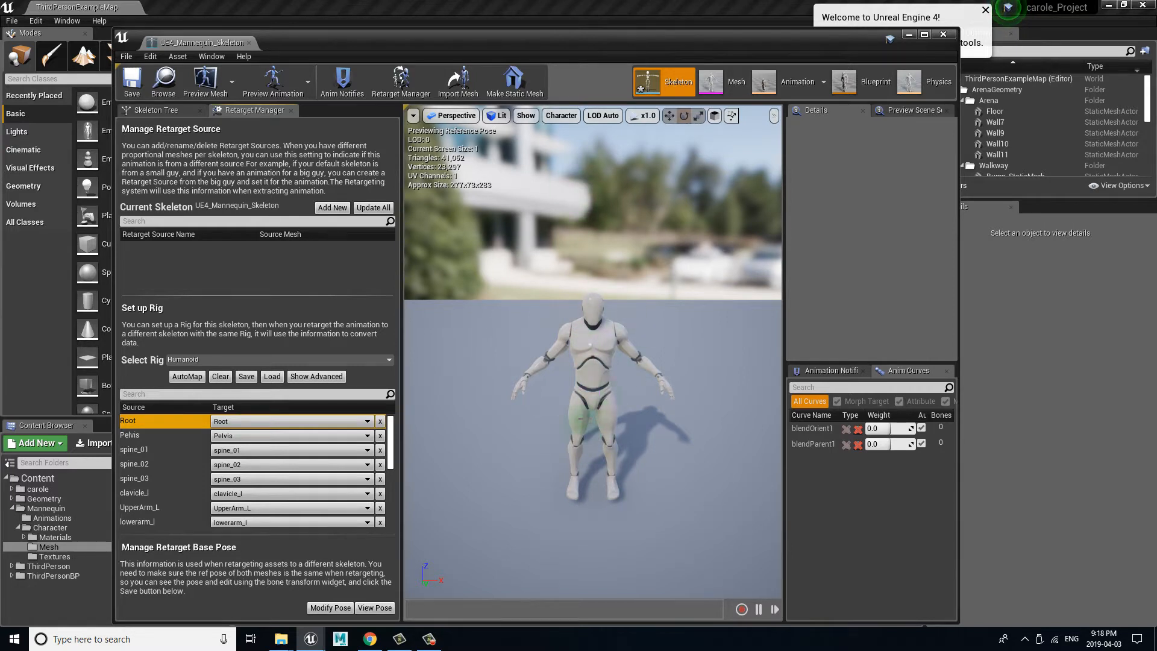
Step: Display the full bone hierarchy on the mannequin preview and check the bone choices for the Root target
left_click_drag(579, 423, 585, 394, "alt")
mouse_move(577, 423)
right_mouse_down("alt")
mouse_move(644, 420)
mouse_move(559, 418)
right_mouse_up("alt")
mouse_move(559, 418)
middle_mouse_down("alt")
mouse_move(551, 382)
mouse_move(555, 424)
middle_mouse_up("alt")
scroll(555, 425, "down", 2)
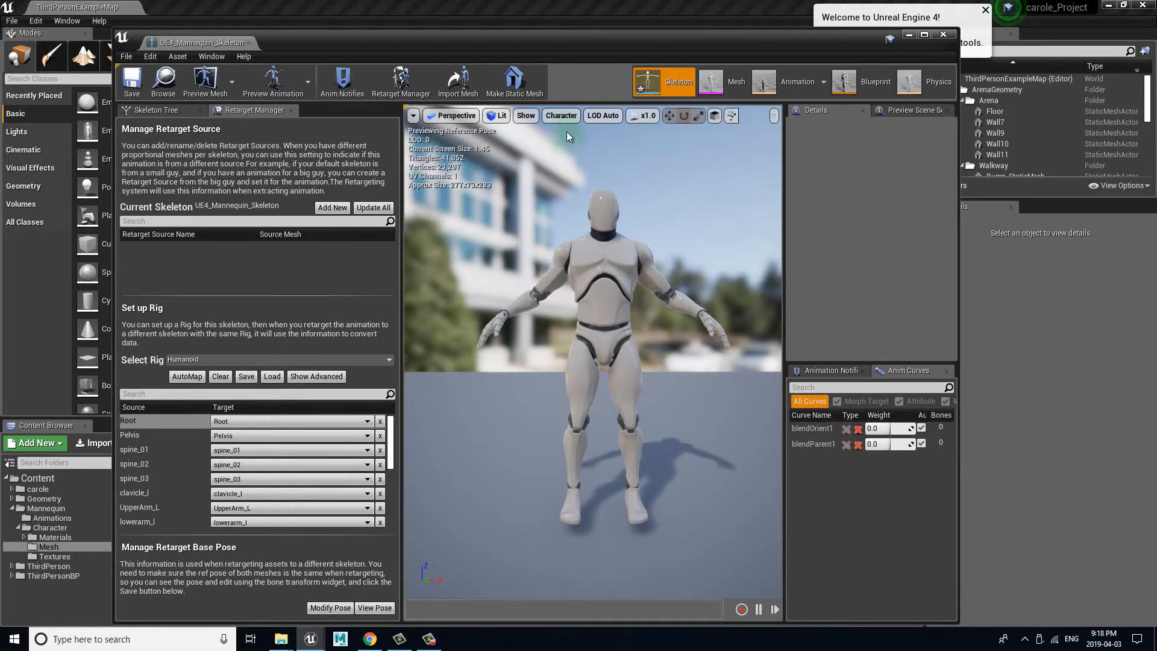
left_click(561, 115)
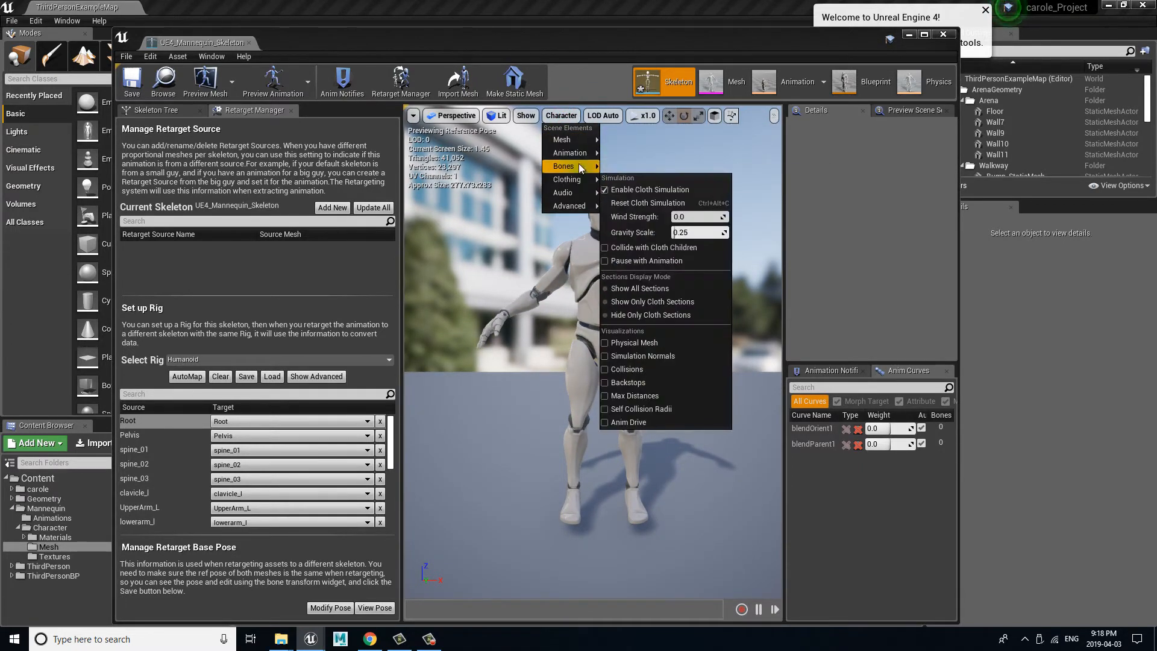
mouse_move(578, 165)
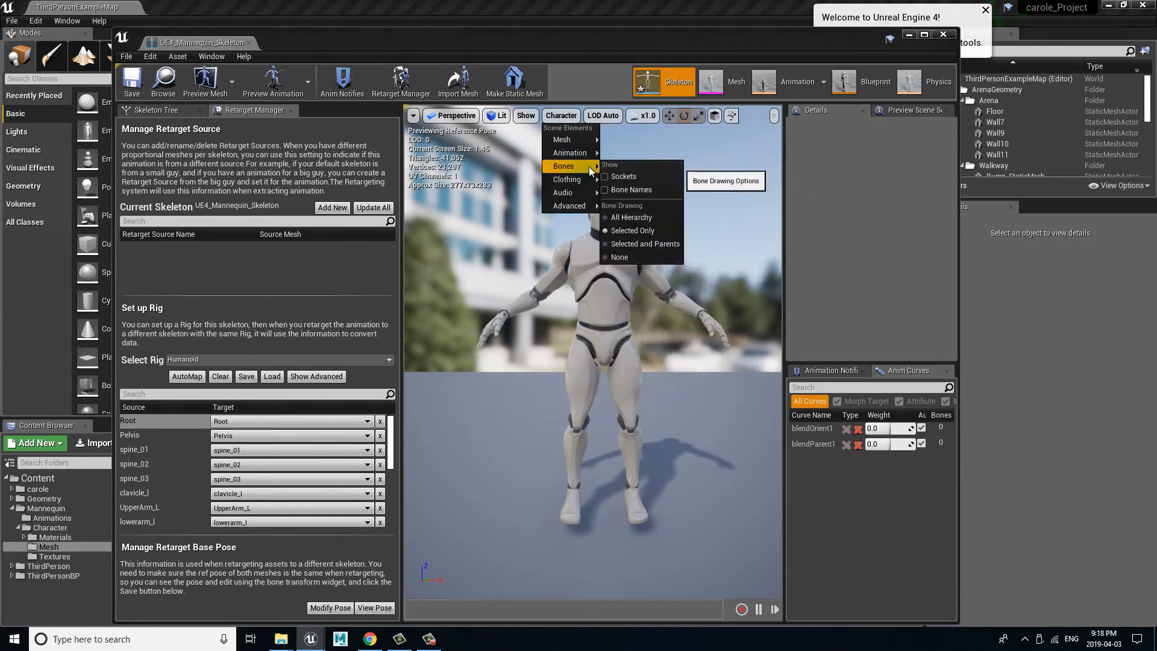
left_click(648, 218)
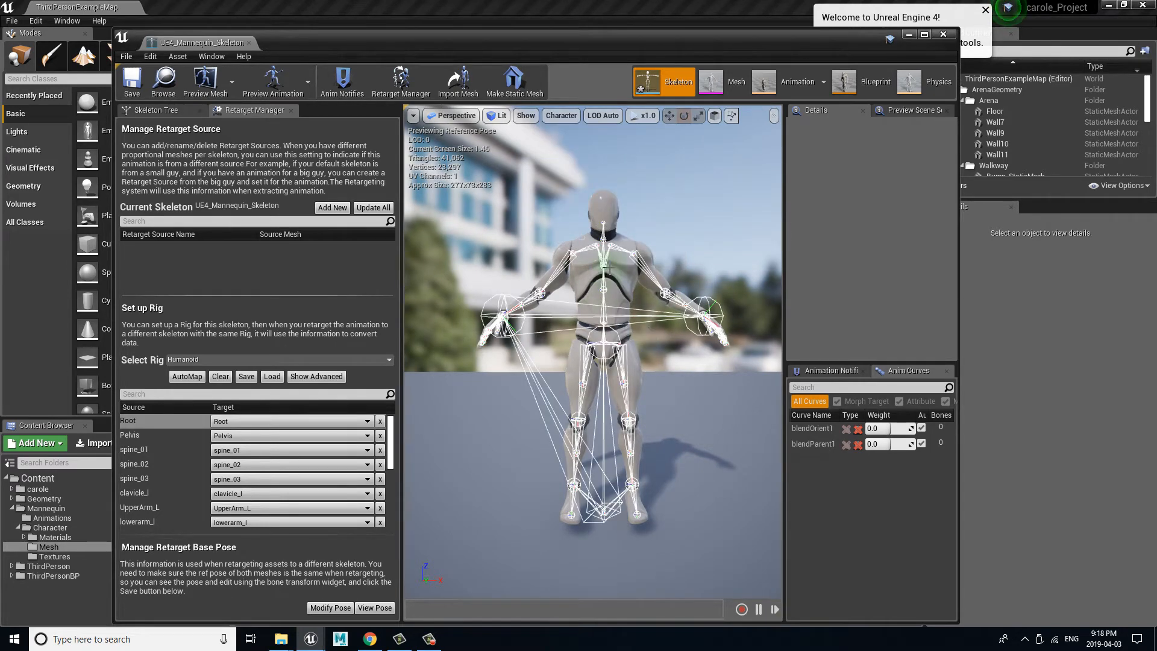
left_click(232, 421)
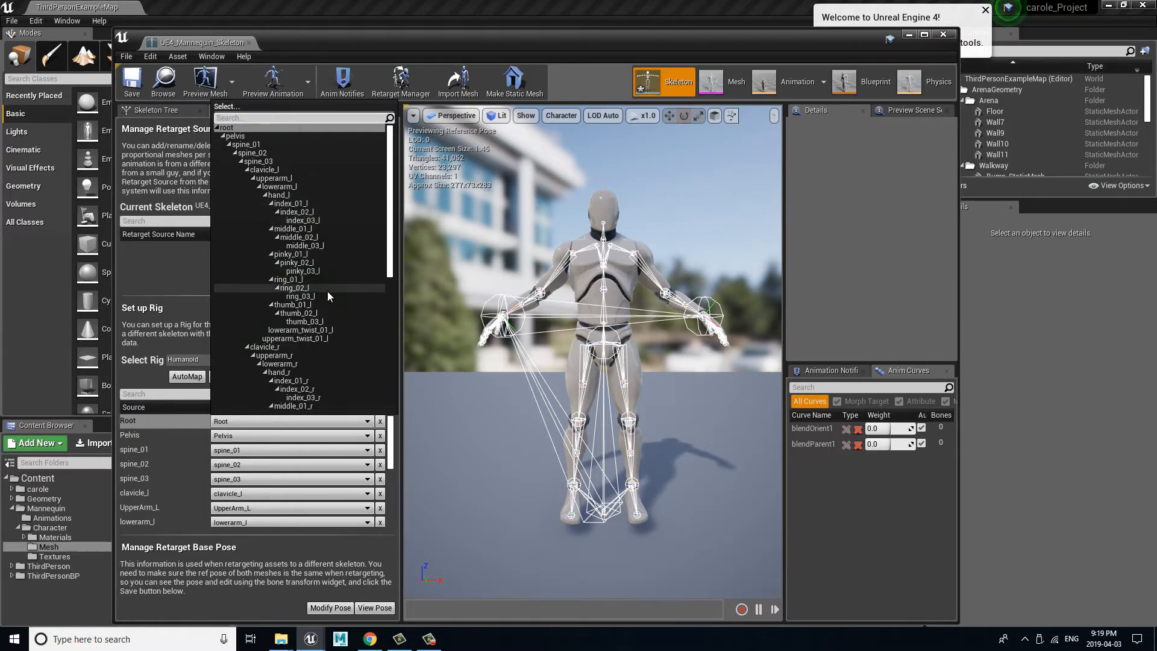
left_click(499, 557)
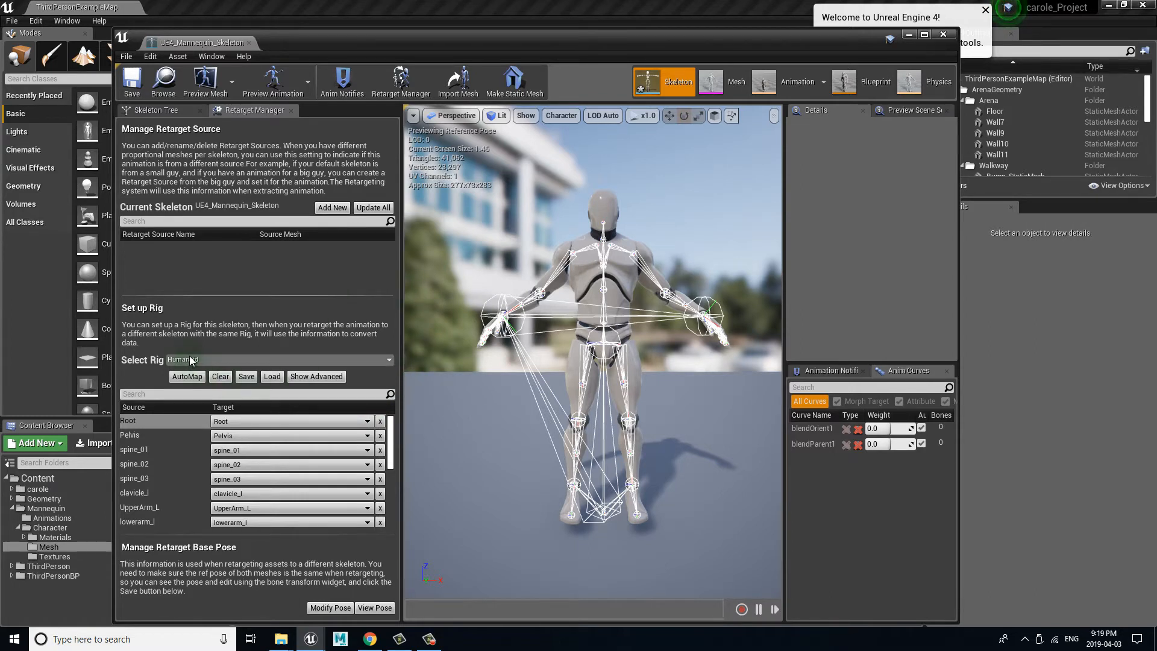
Step: Save the mannequin skeleton and close its editor
left_click(131, 81)
left_click_drag(602, 44, 560, 72)
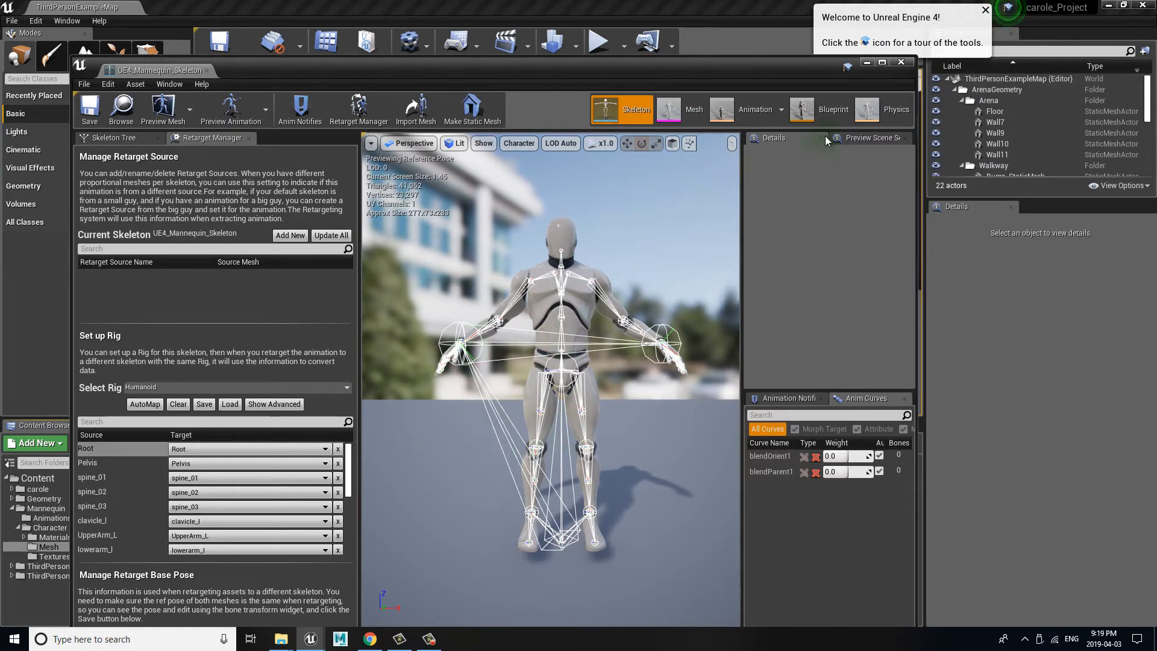
left_click(902, 64)
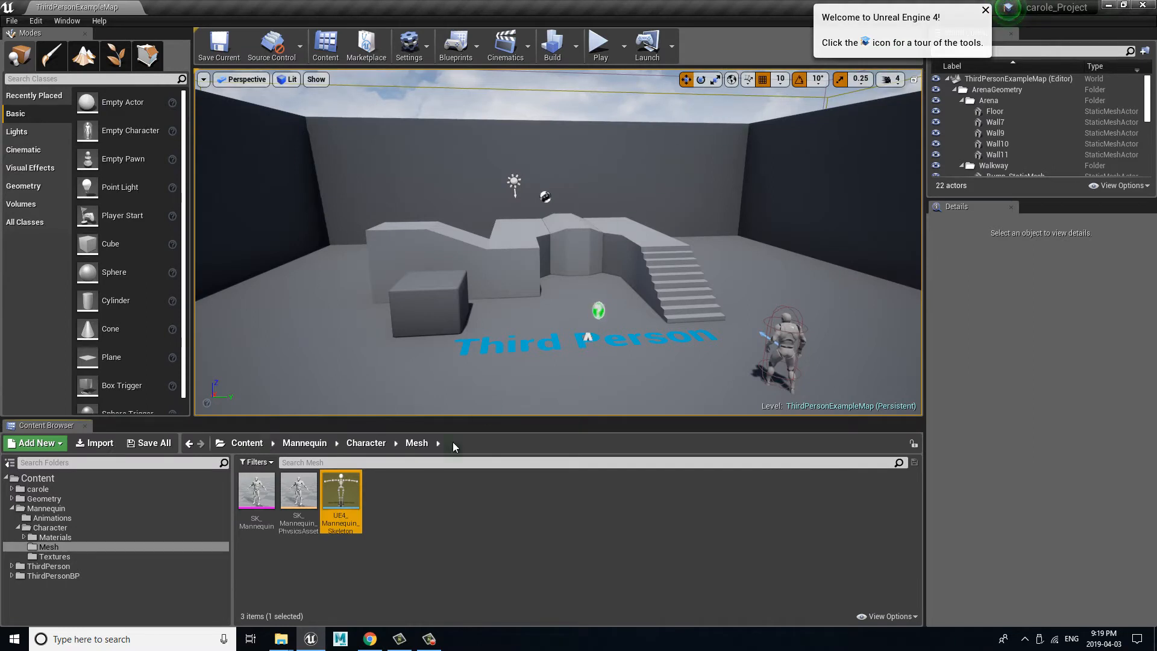
Step: Open SK_carole_Skeleton from the carole/mesh folder and reposition its editor window
left_click(28, 509)
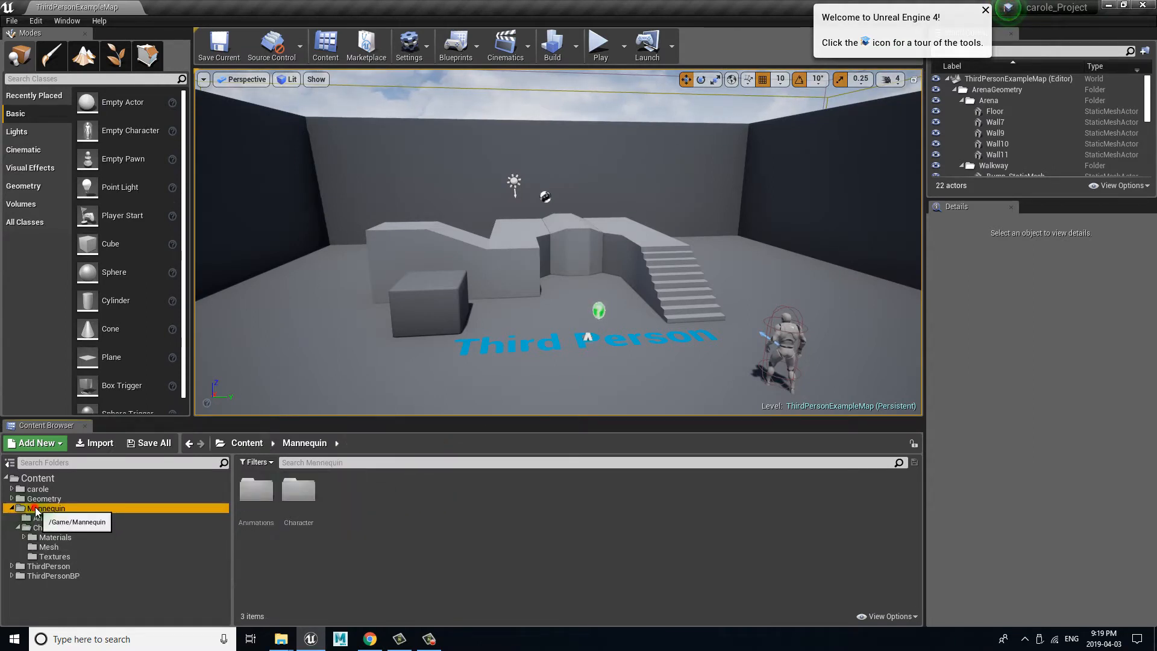
left_click(12, 508)
left_click(35, 489)
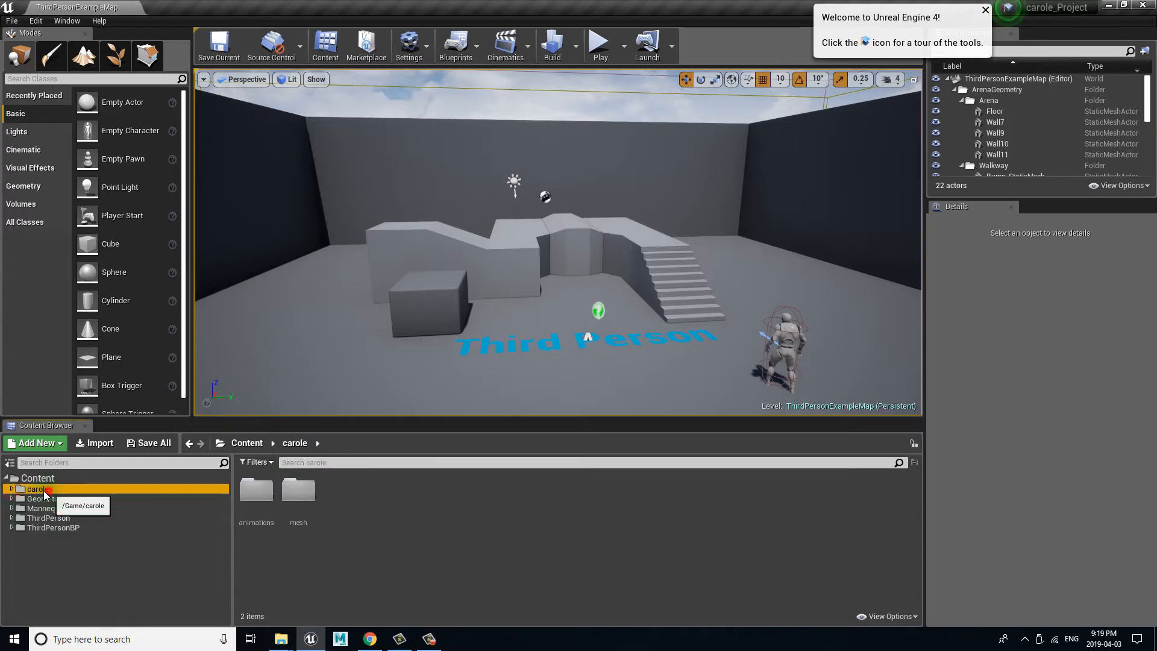
double_click(301, 495)
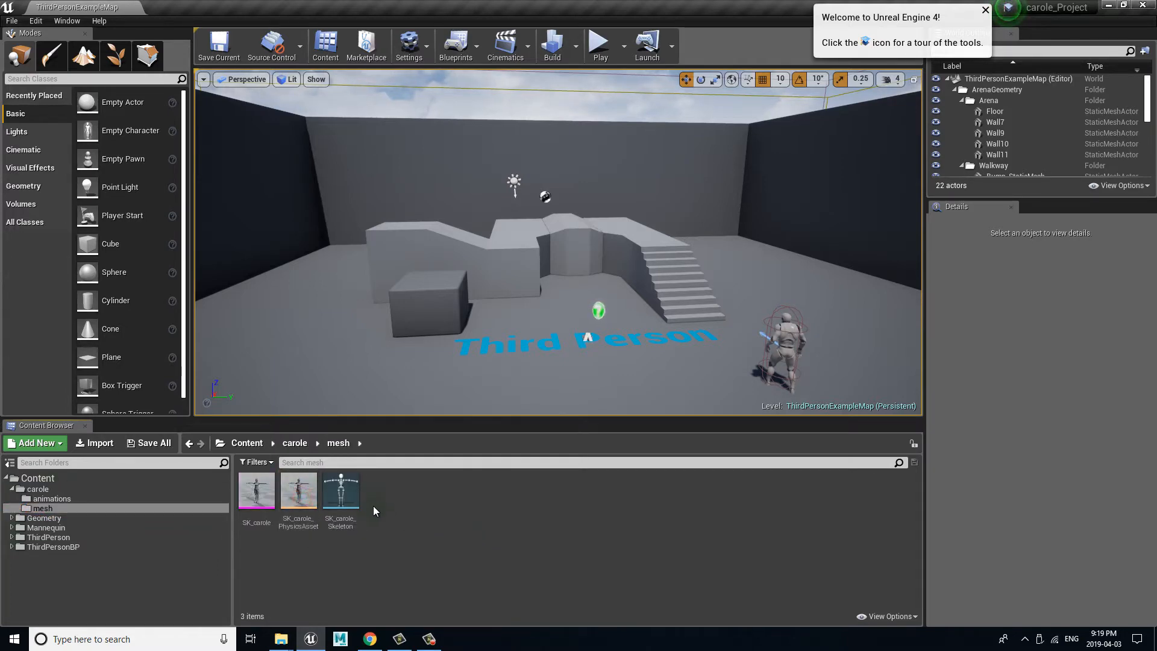
double_click(353, 494)
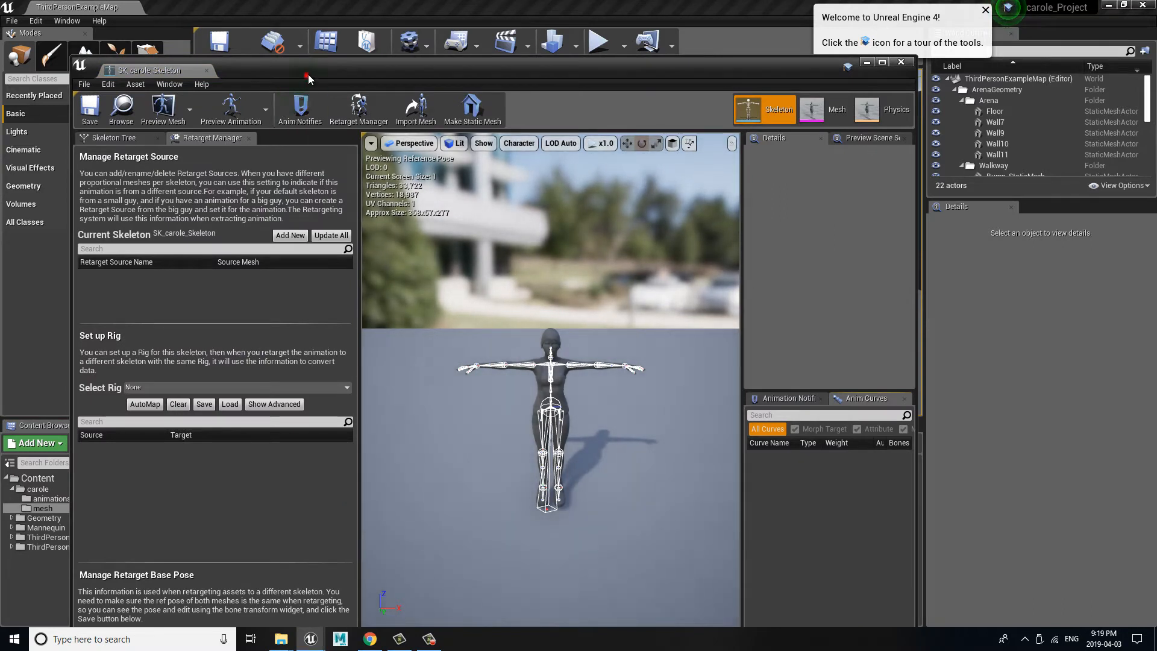
left_click_drag(262, 78, 277, 45)
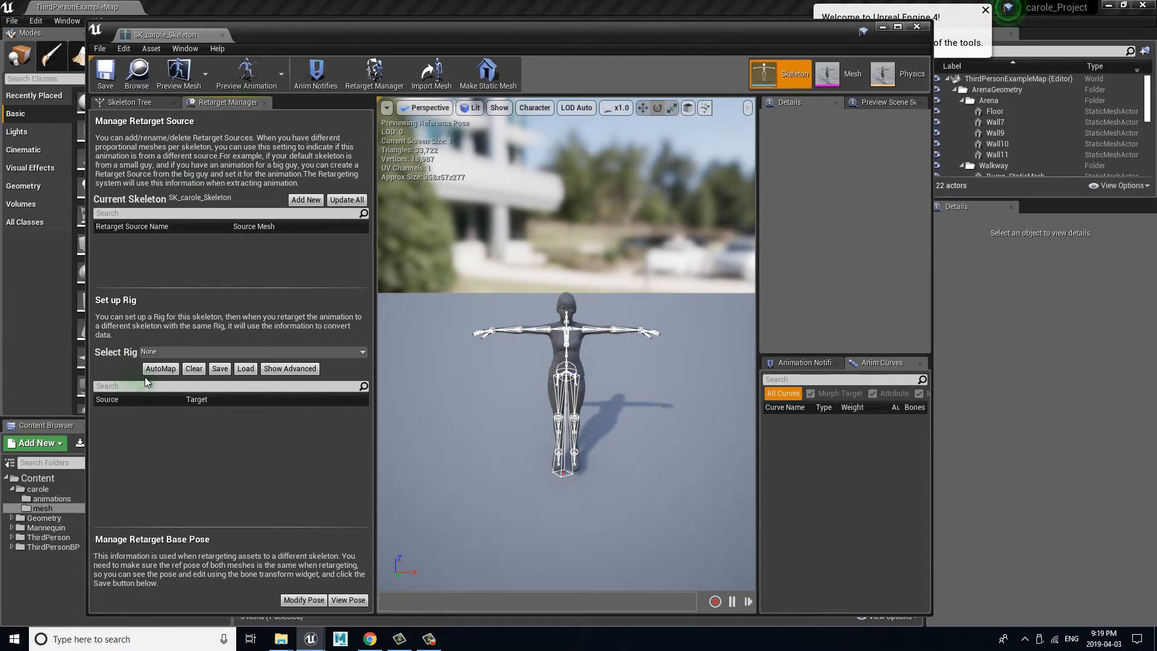
Step: Assign the Humanoid rig to the carole skeleton in the Retarget Manager
left_click(148, 352)
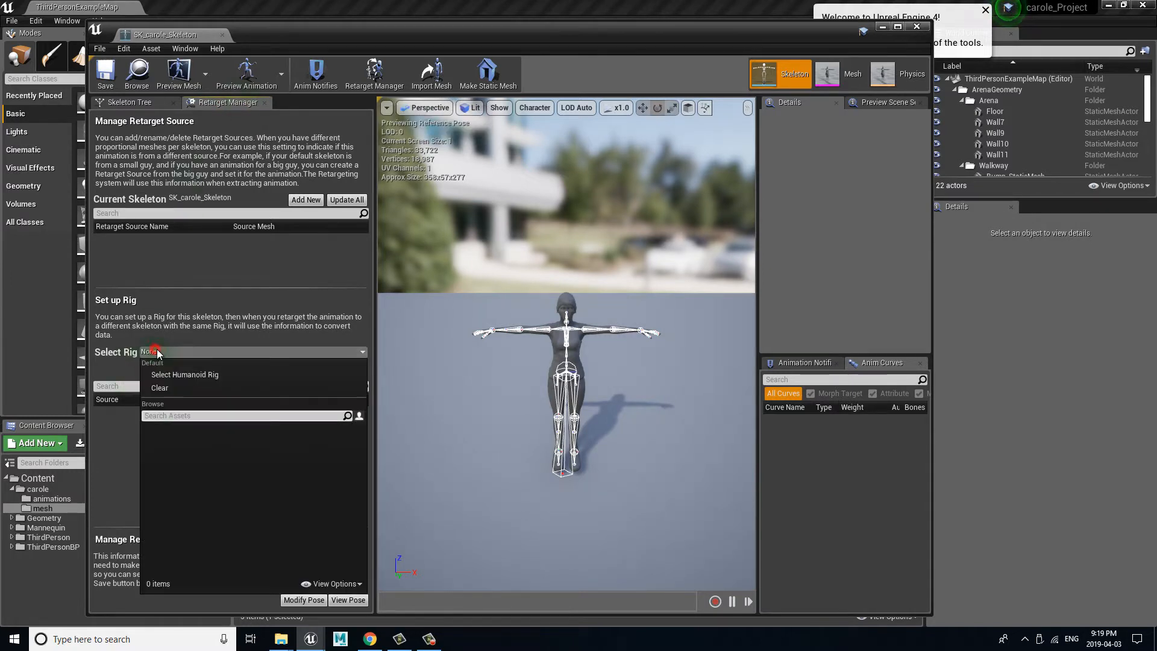
left_click(254, 375)
left_click_drag(366, 428, 363, 429)
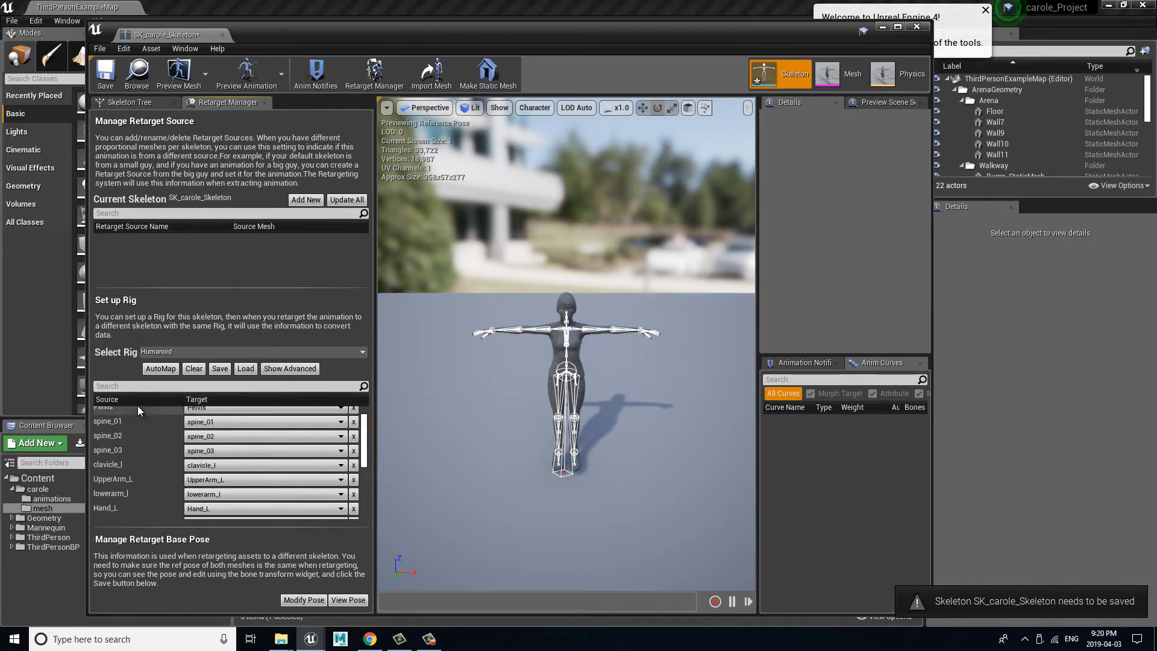
left_click_drag(366, 445, 367, 410)
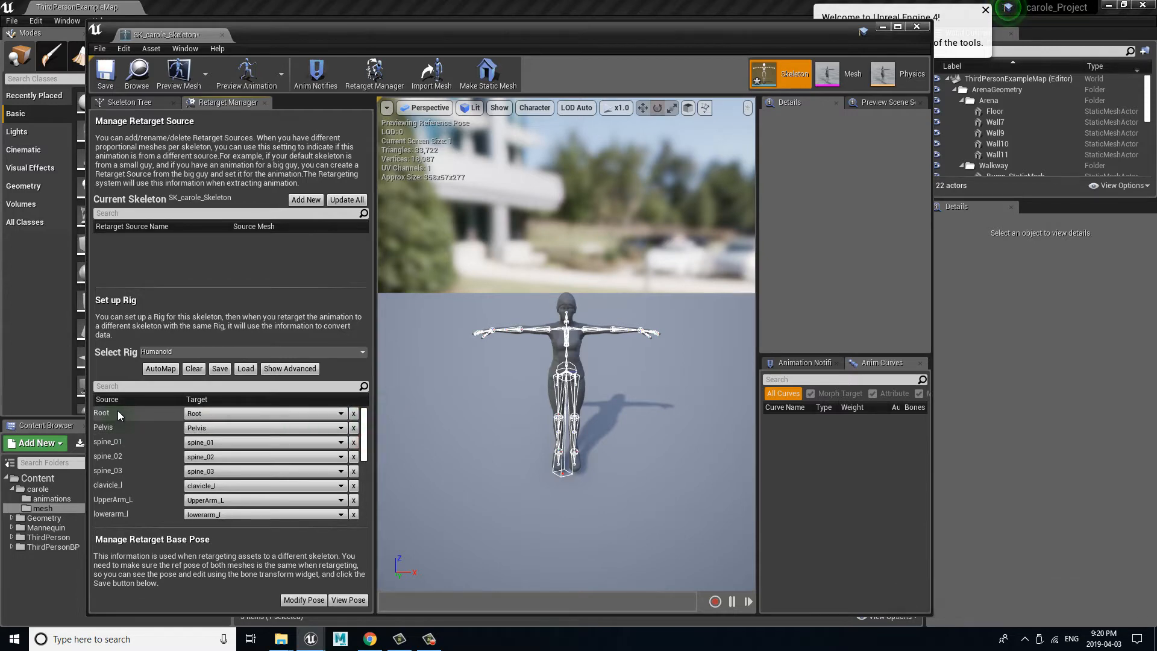
Step: Examine the carole skeleton's bones in the preview and the bone choices for the Root target
scroll(566, 479, "up", 5)
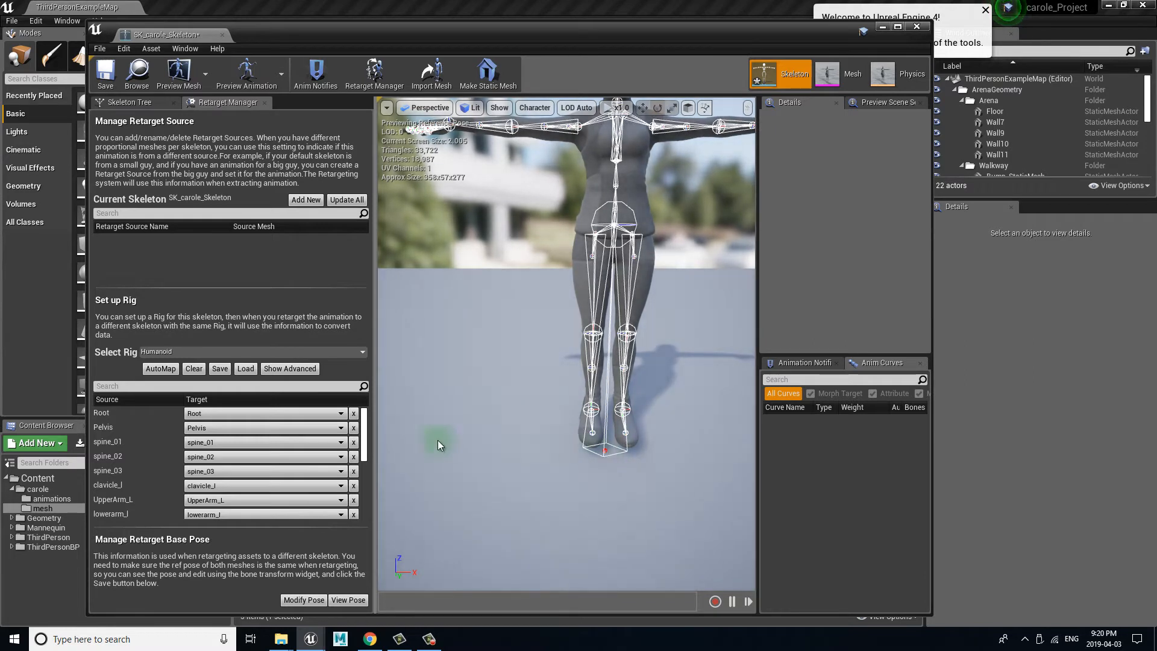
left_click(108, 427)
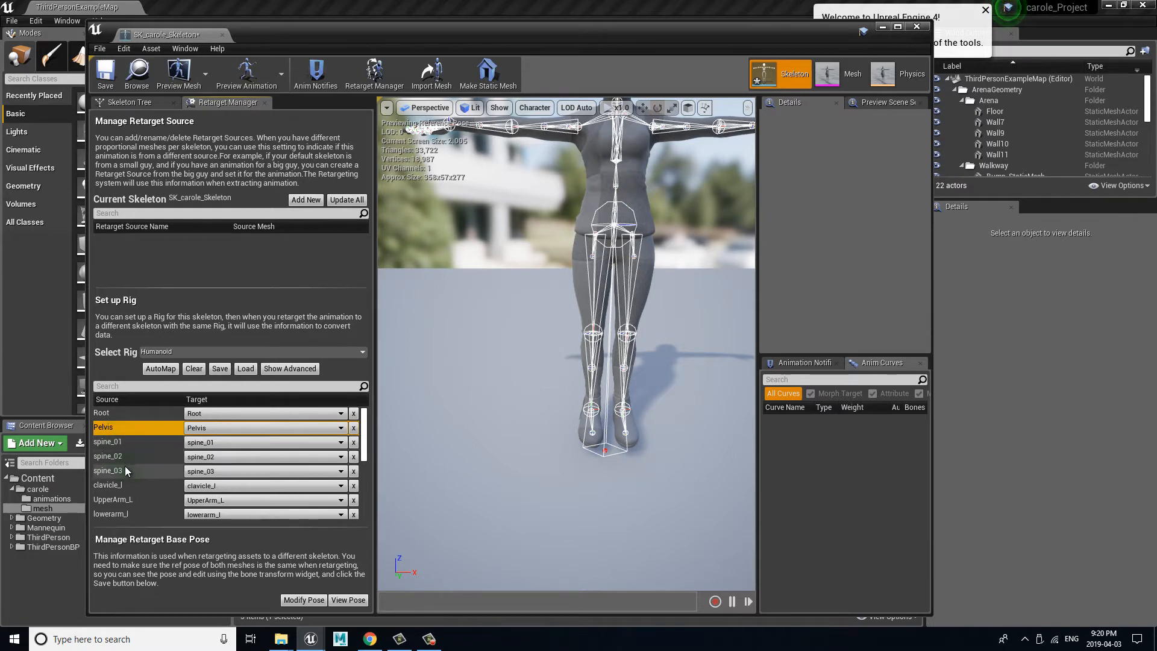
left_click(705, 290)
key("f")
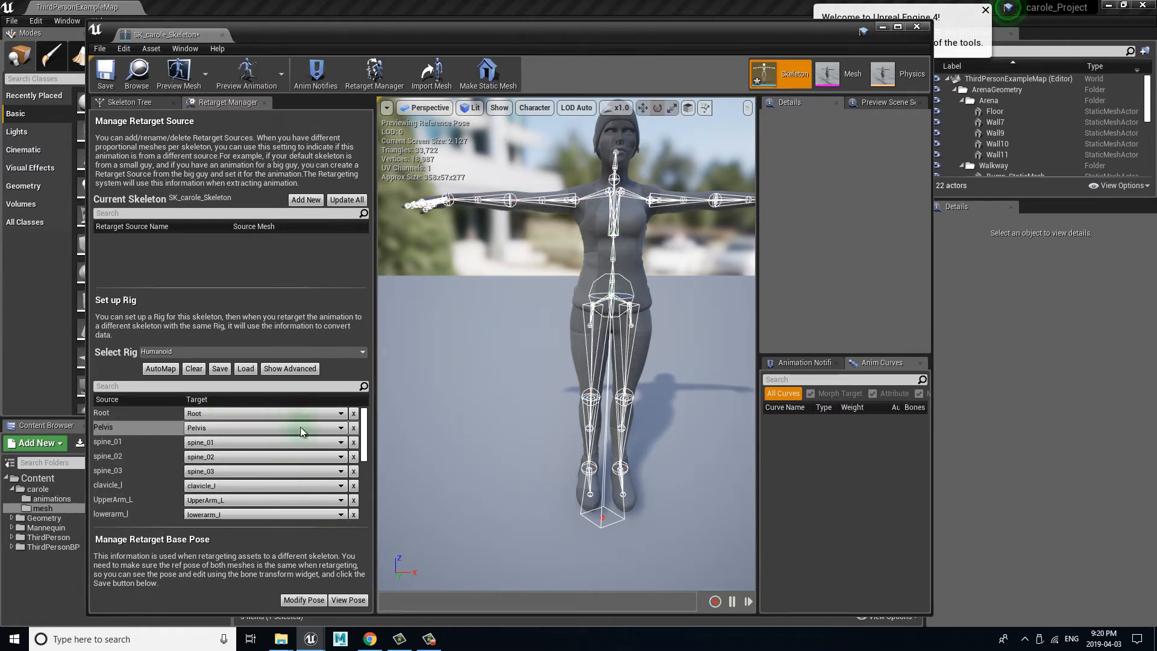
left_click(253, 414)
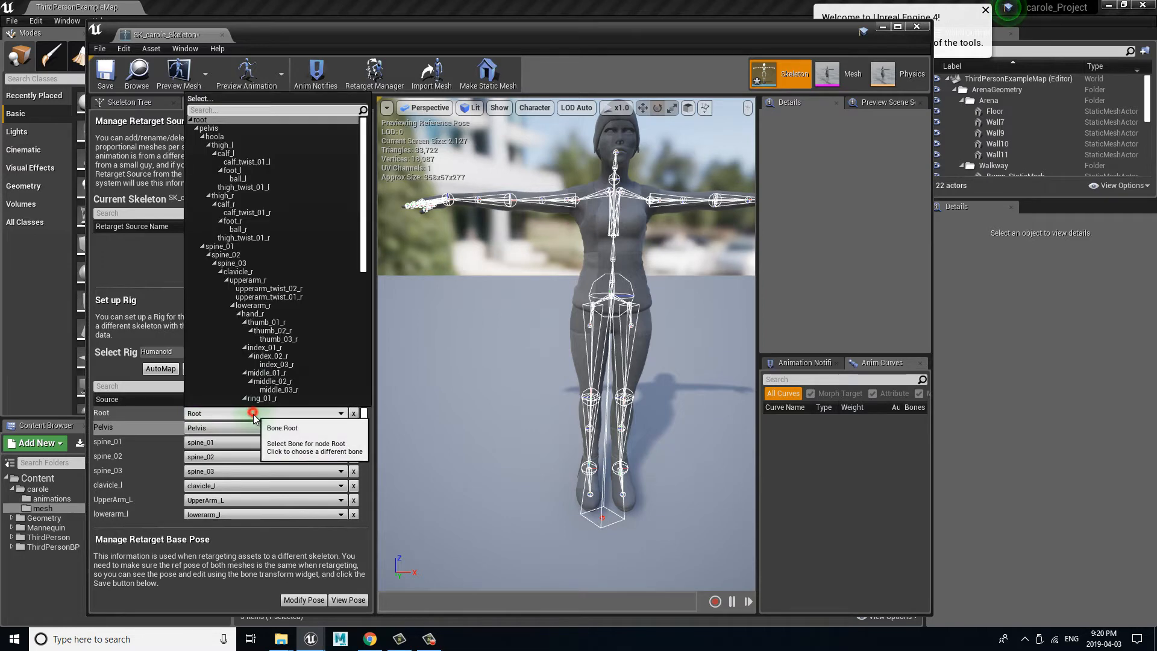
left_click_drag(362, 143, 363, 109)
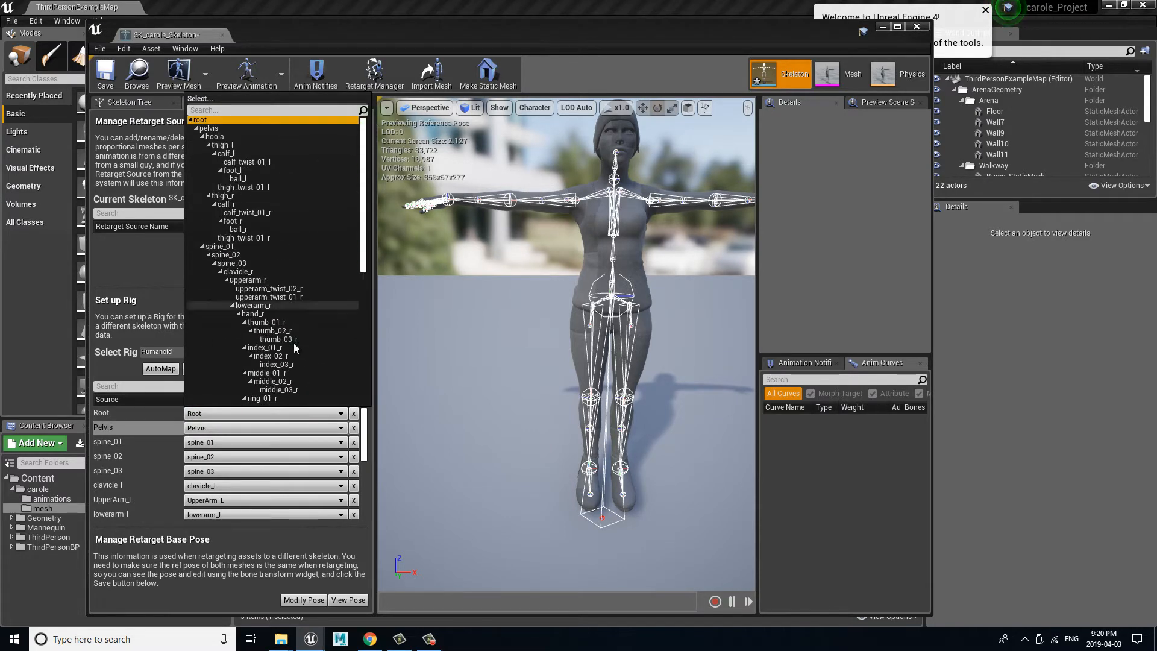
left_click(447, 461)
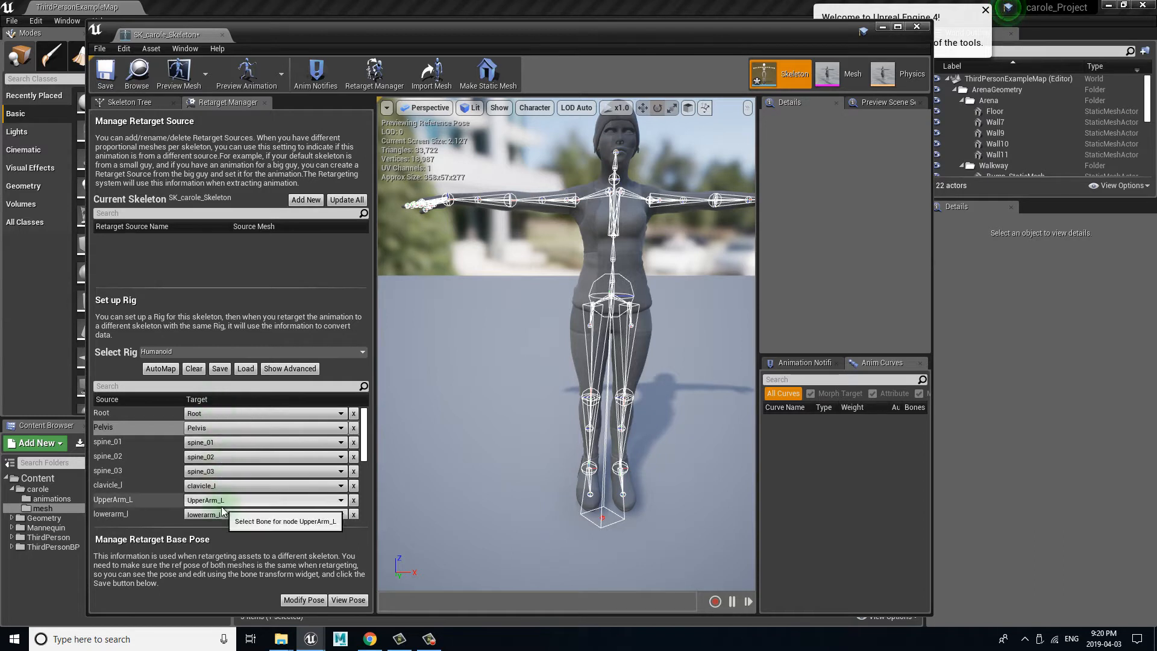
left_click(220, 413)
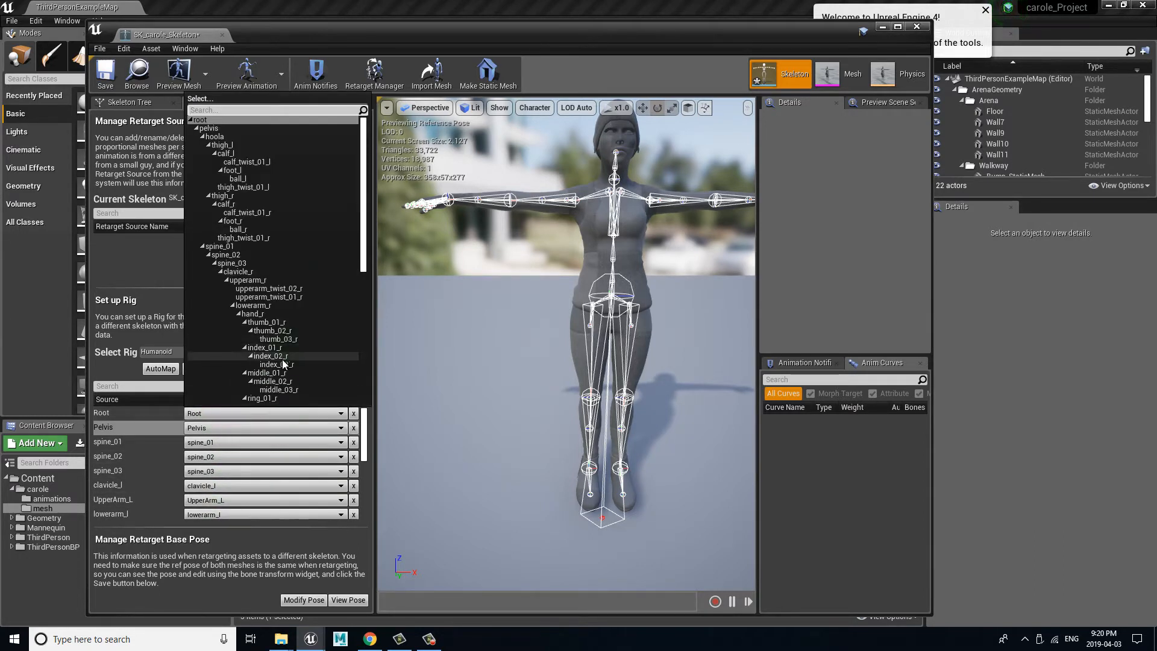
left_click(428, 345)
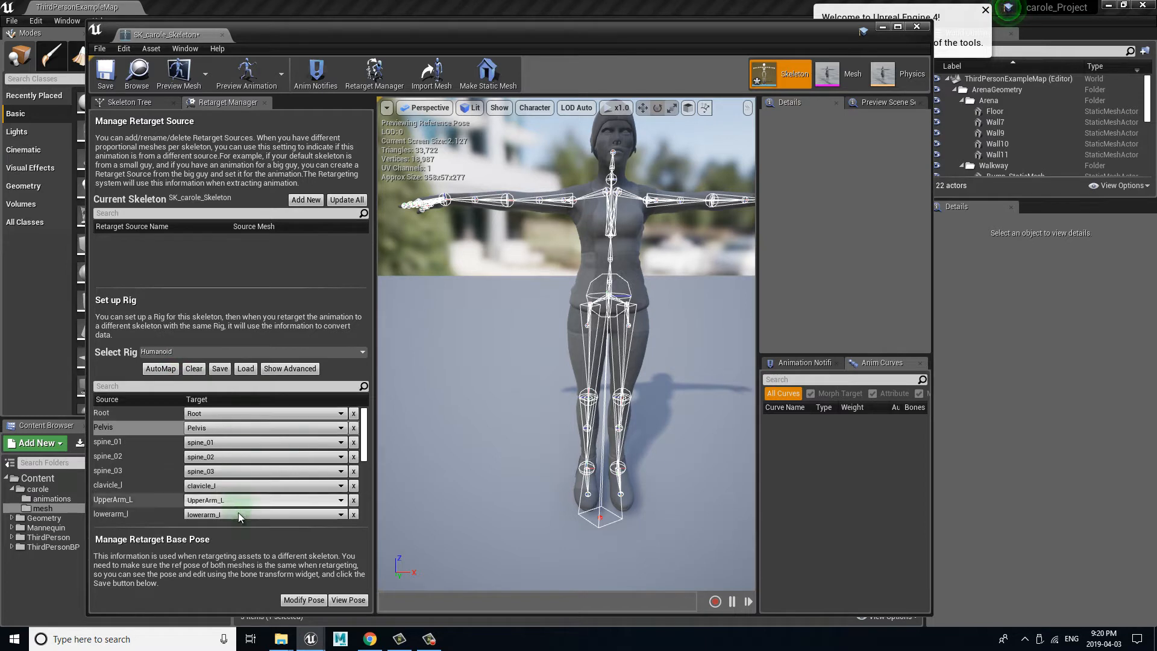
Step: Show the advanced rig configuration and review the finger, twist, IK and custom bone mappings against the skeleton
left_click(296, 368)
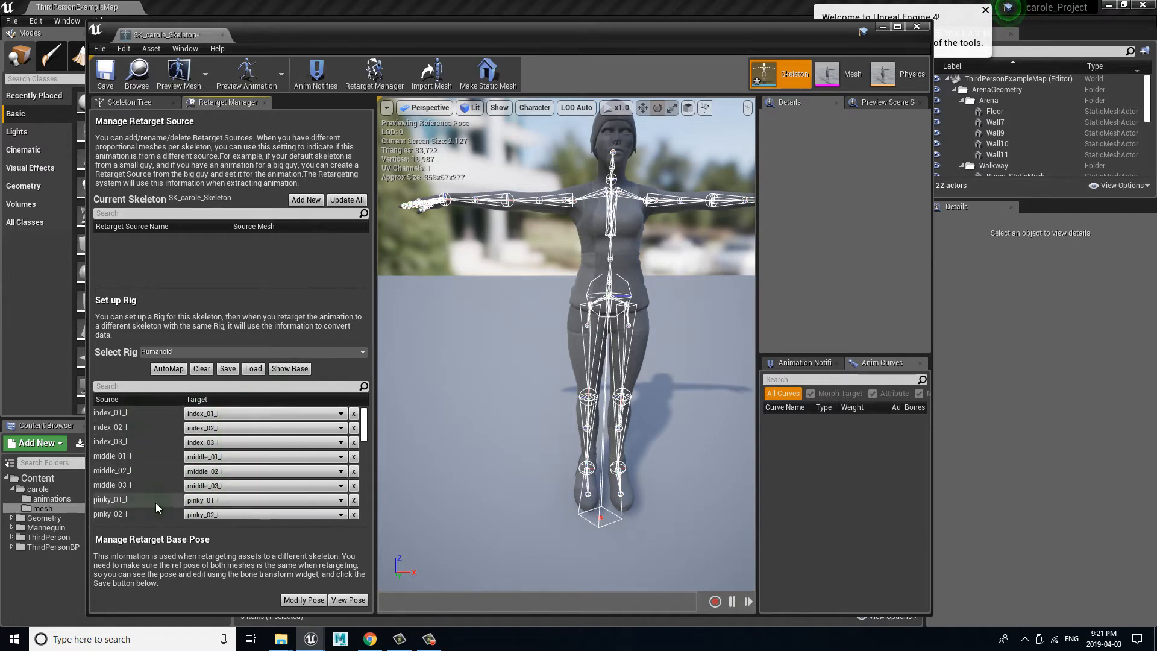
scroll(365, 437, "down", 6)
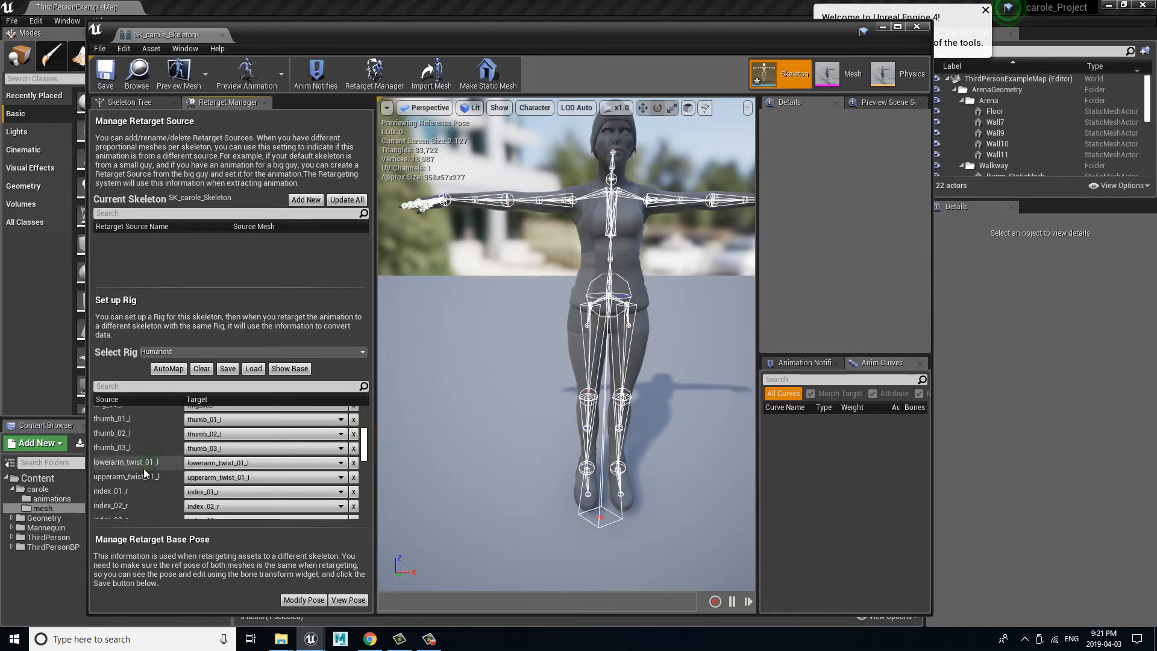
scroll(627, 330, "up", 6)
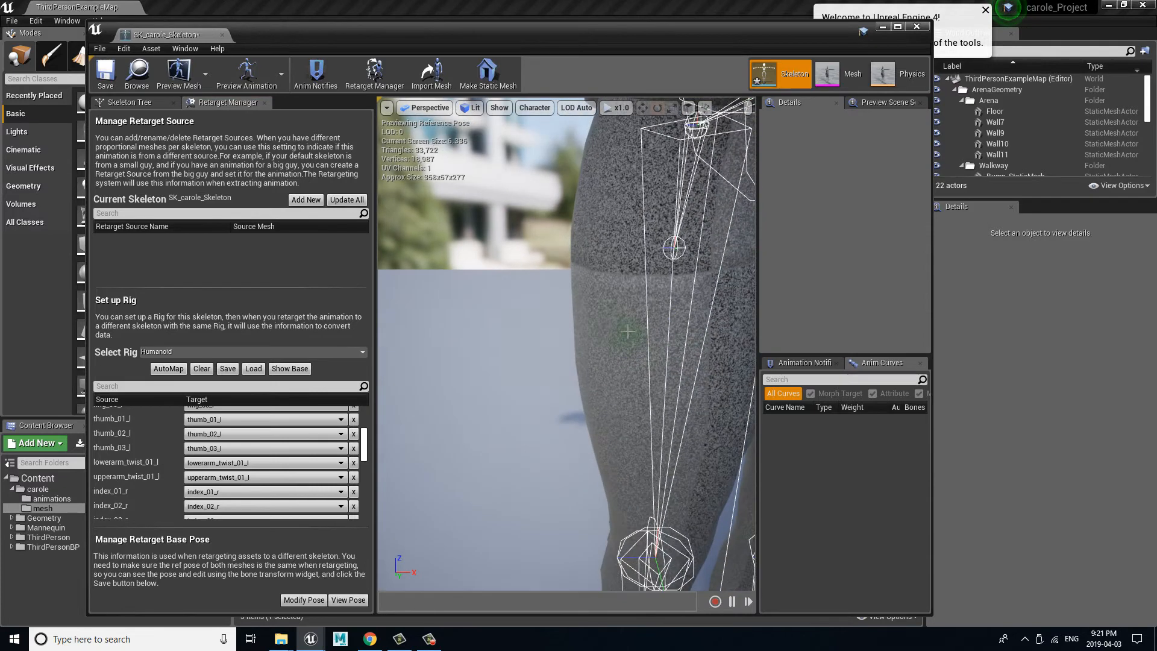
scroll(669, 266, "down", 4)
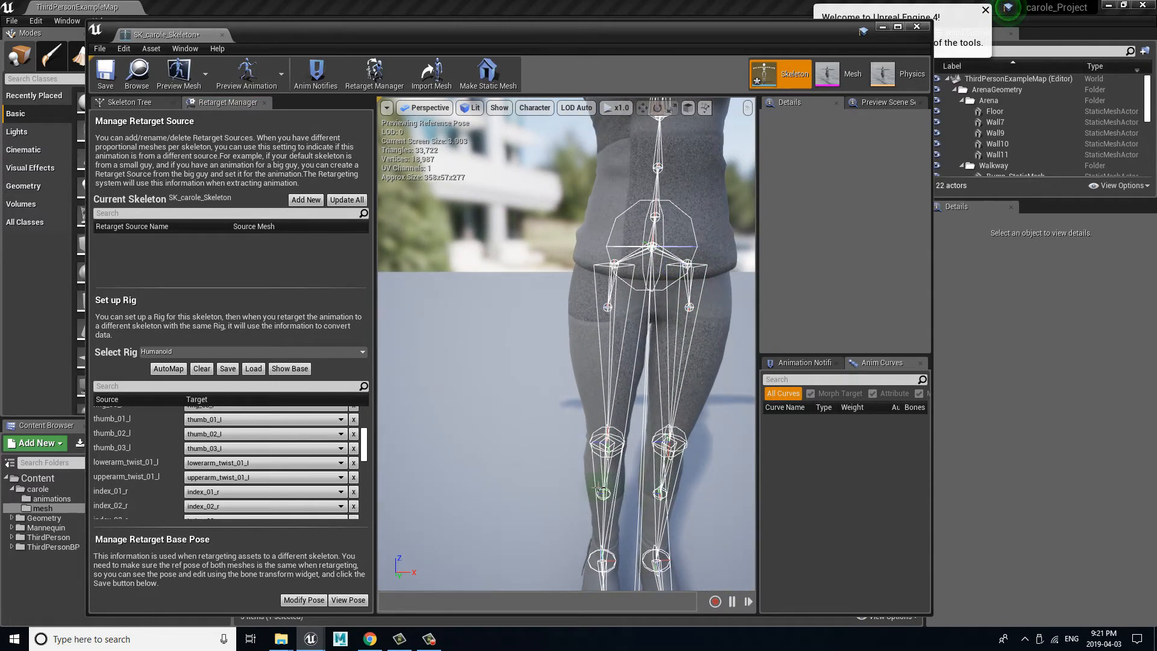
scroll(649, 318, "down", 5)
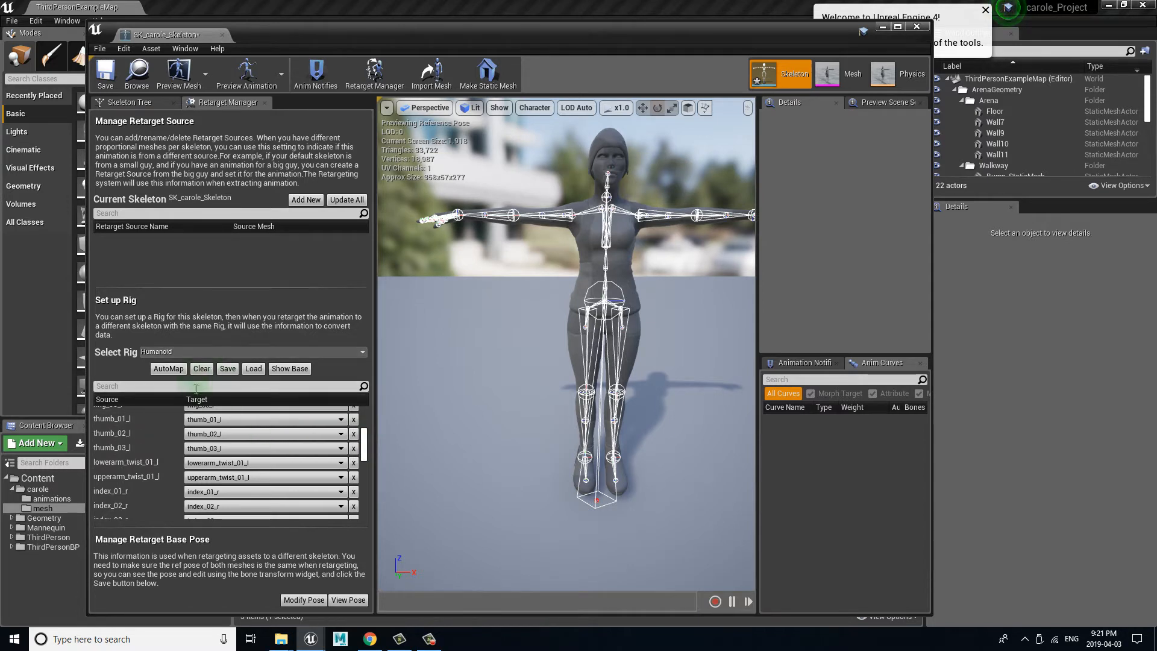
left_click_drag(363, 441, 361, 517)
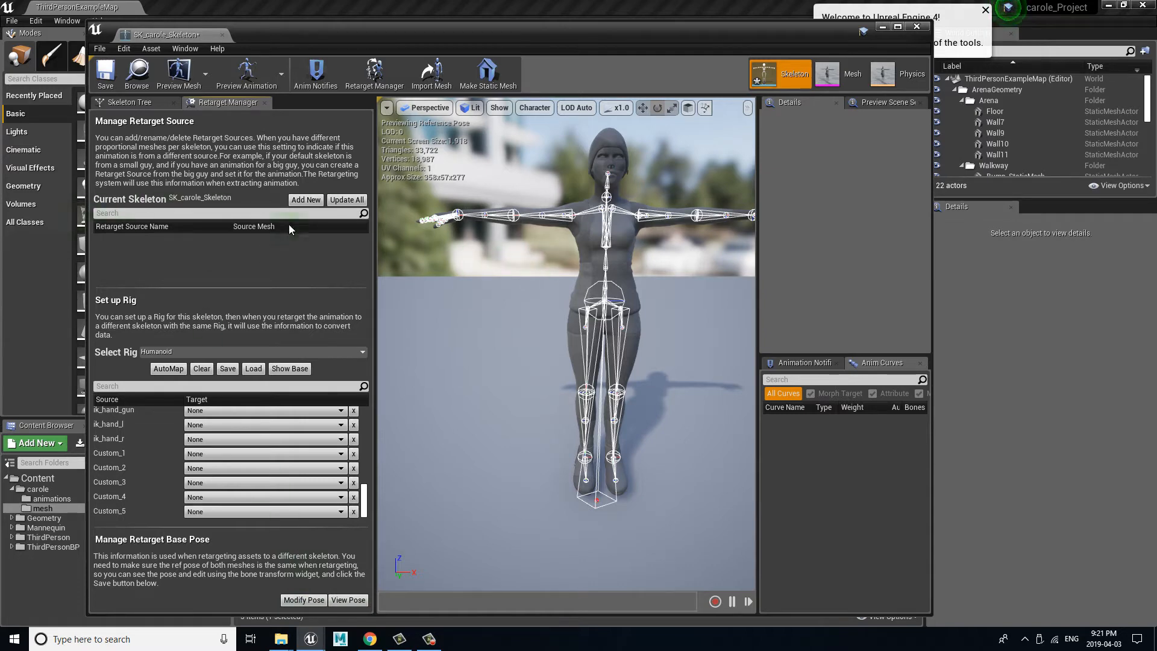
Step: Rotate the clavicle_l bone from the Skeleton Tree so the character's left arm tilts slightly downward
left_click(144, 104)
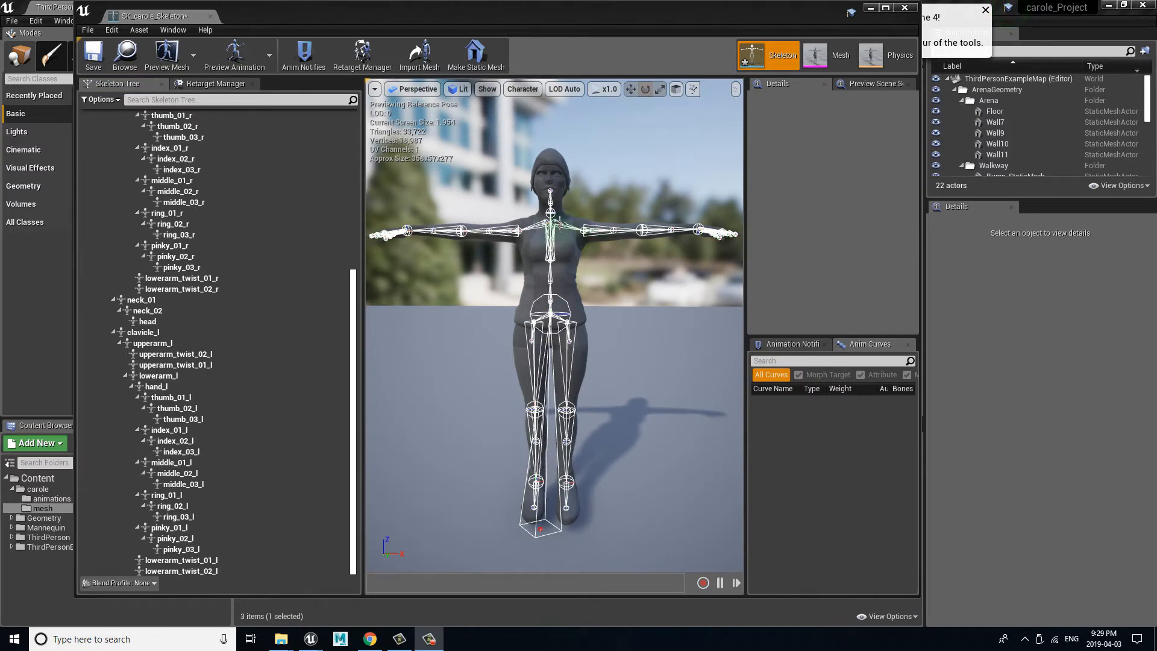
left_click(561, 224)
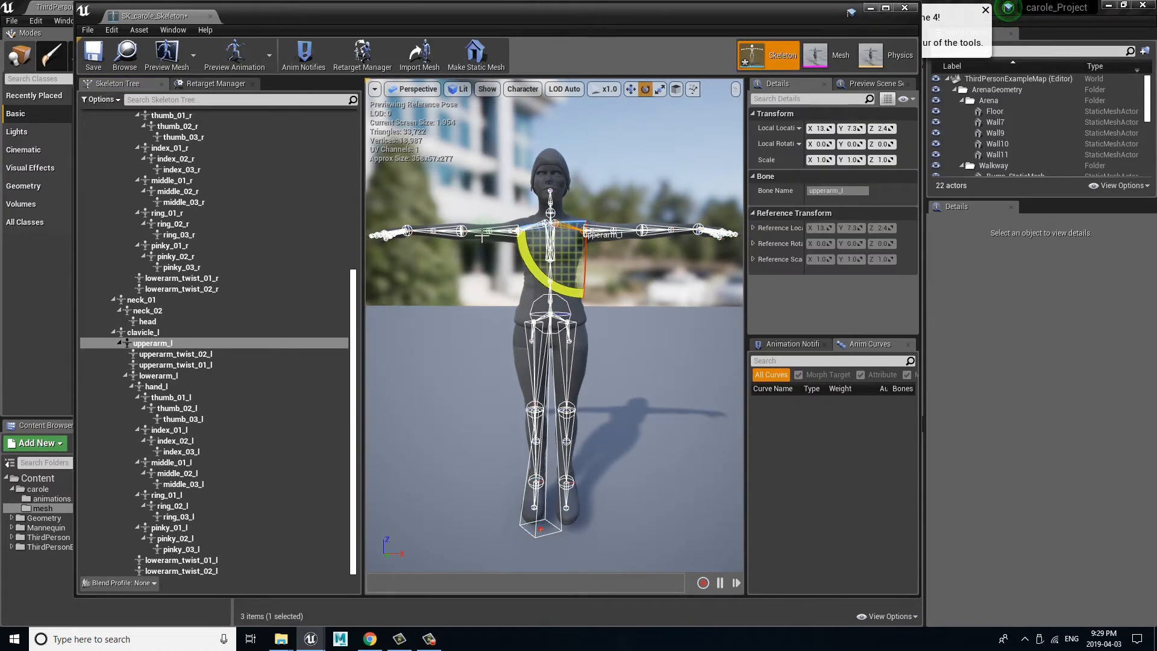
left_click(167, 333)
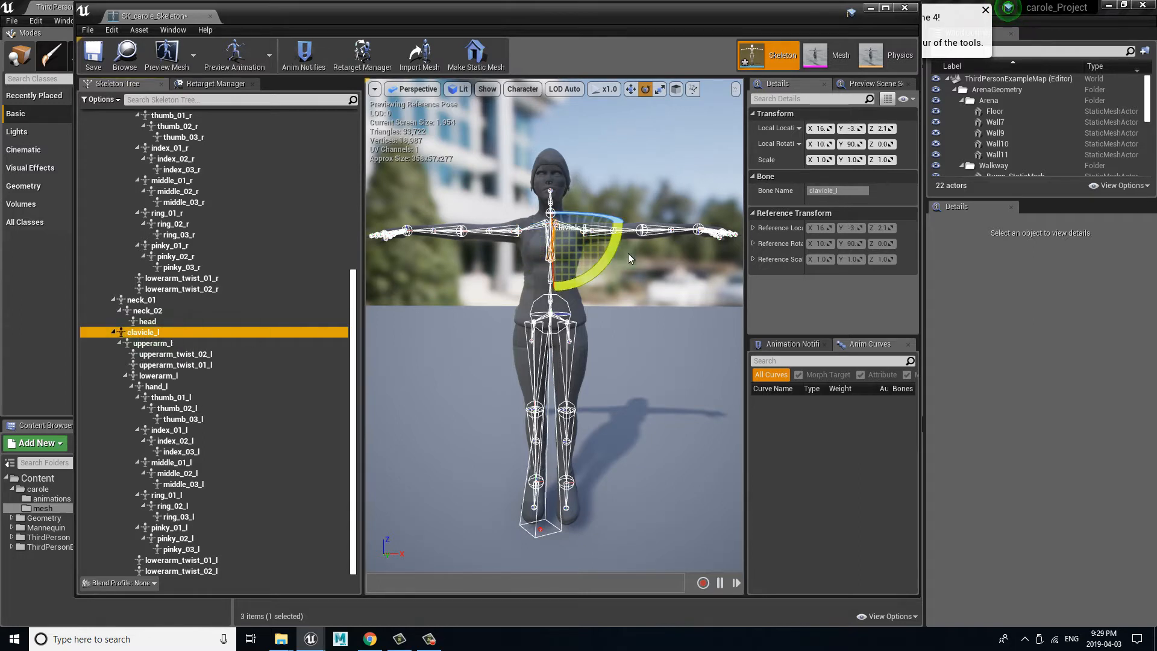
left_click_drag(616, 238, 612, 251)
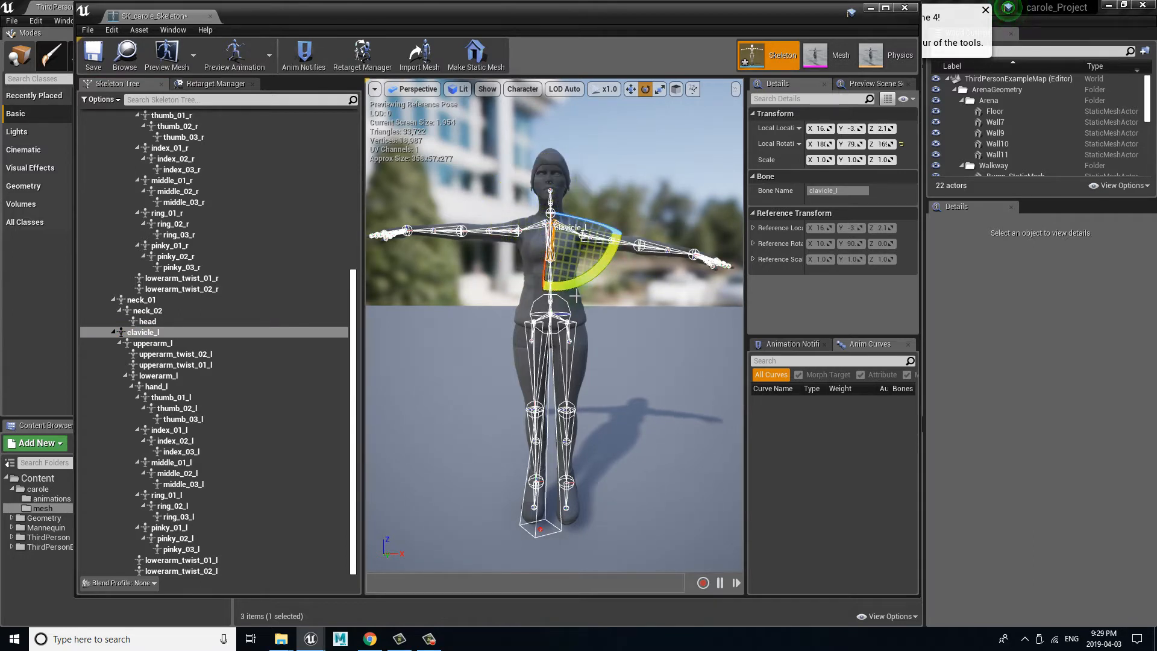
Step: Rotate the upperarm_l bone about 40° downward so the left arm hangs diagonally from the shoulder
left_click(176, 344)
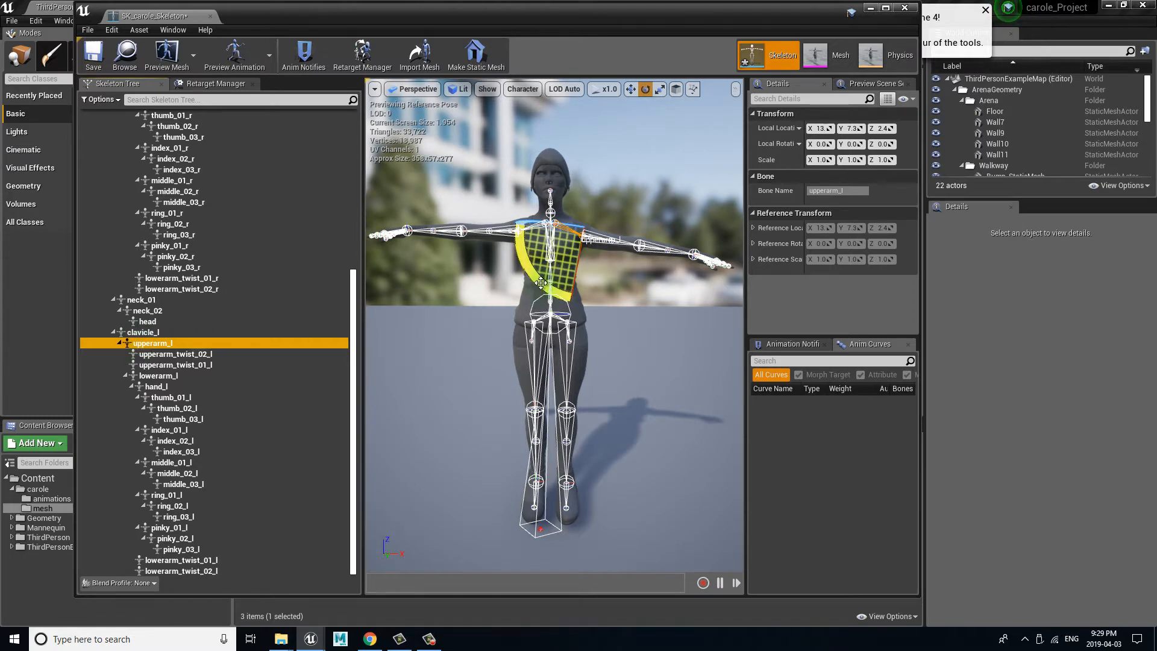
left_click_drag(540, 285, 461, 247)
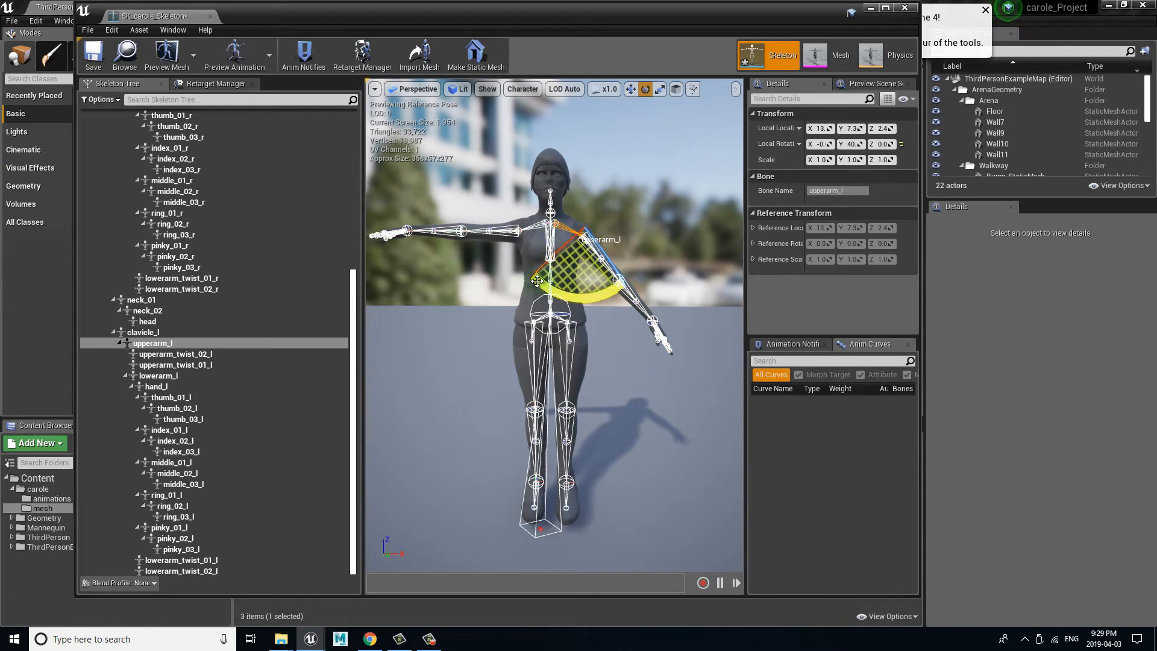
Step: Rotate clavicle_r about 10° and upperarm_r about 40° downward so the right arm mirrors the left arm
left_click(503, 234)
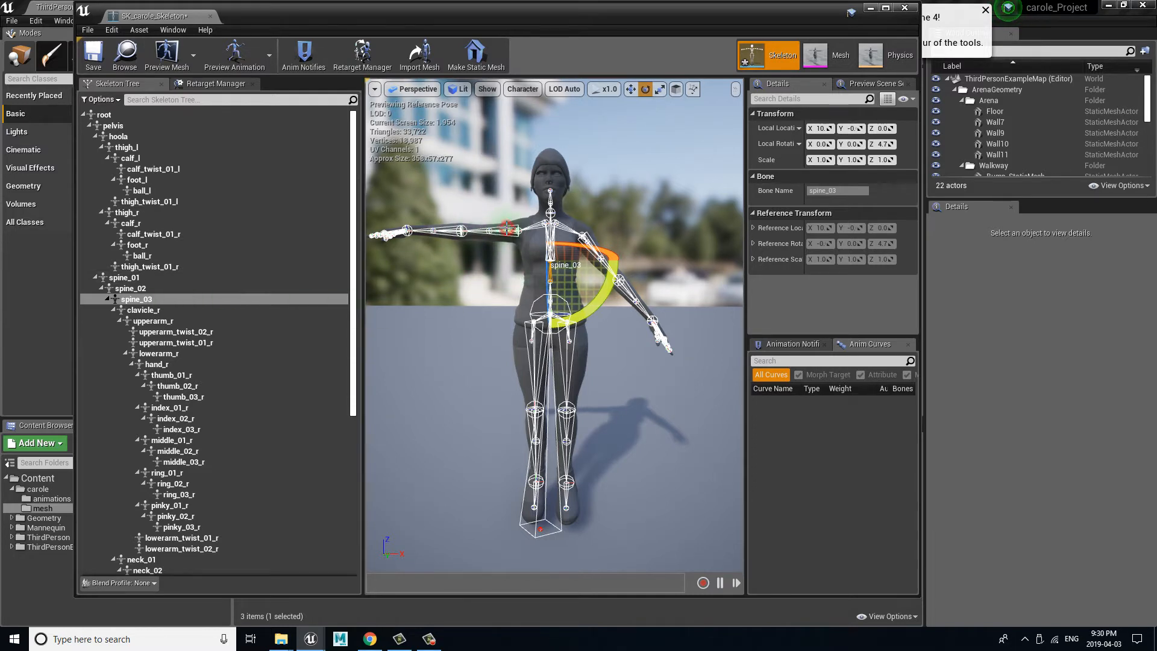
left_click(473, 232)
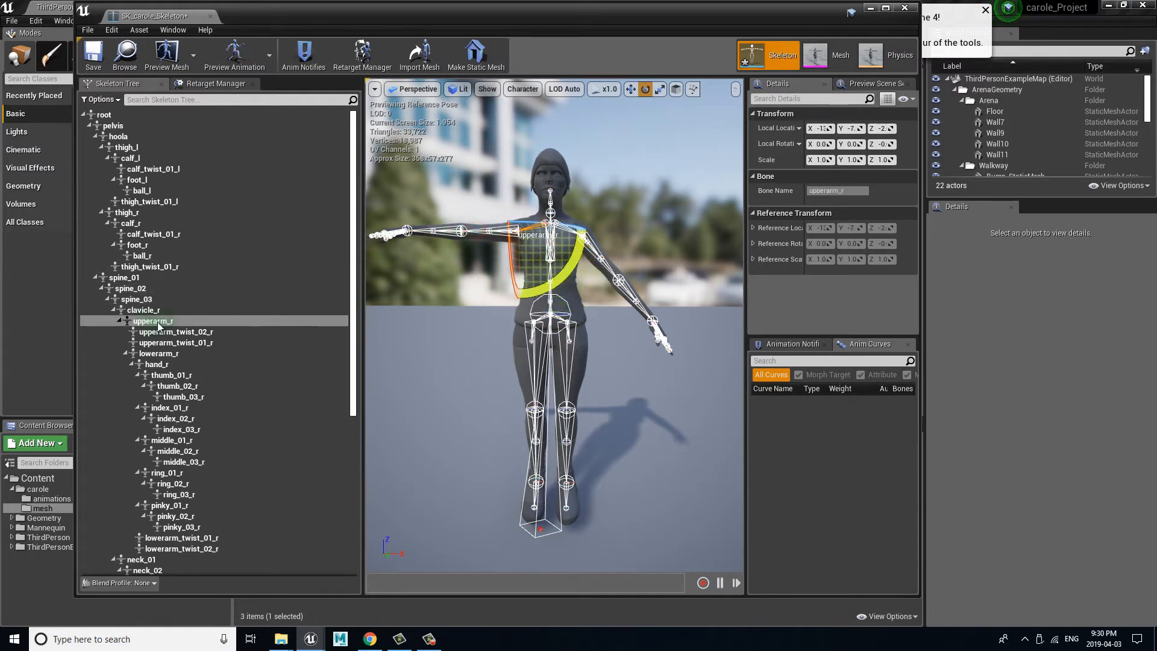
left_click(144, 310)
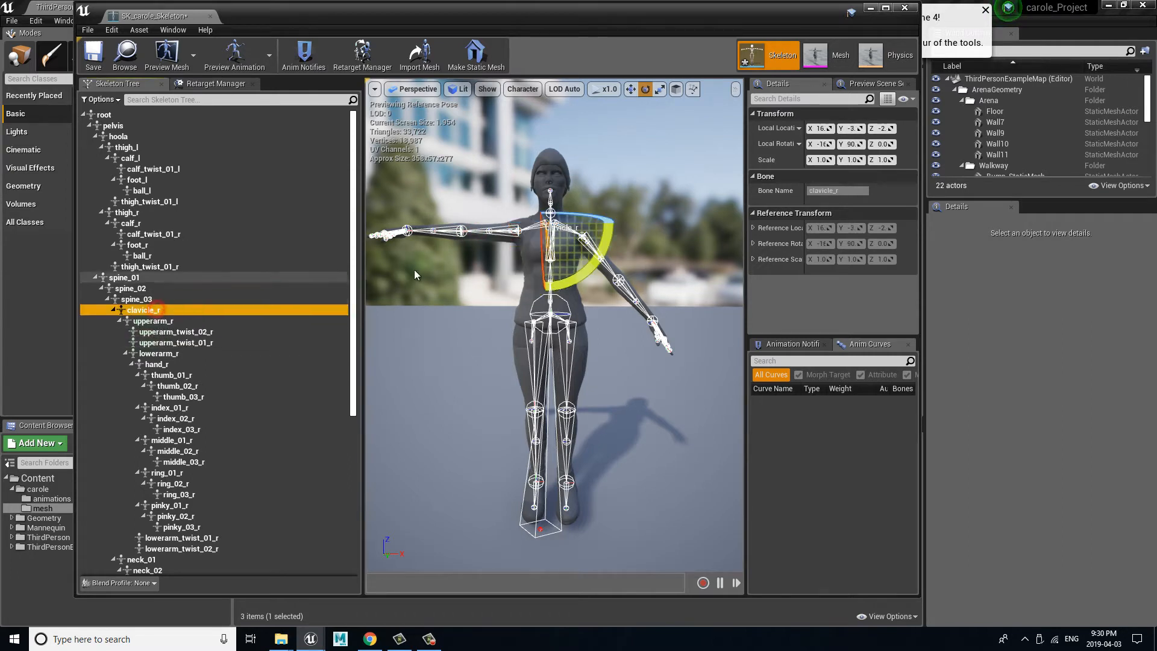
left_click_drag(605, 243, 612, 231)
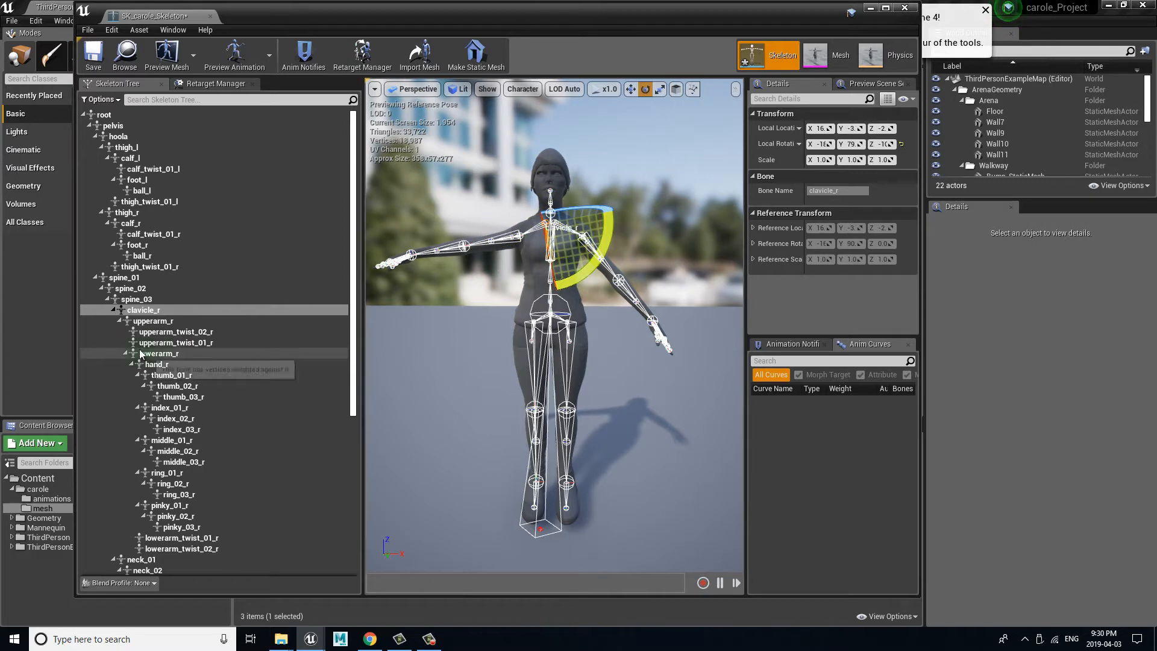
left_click(154, 320)
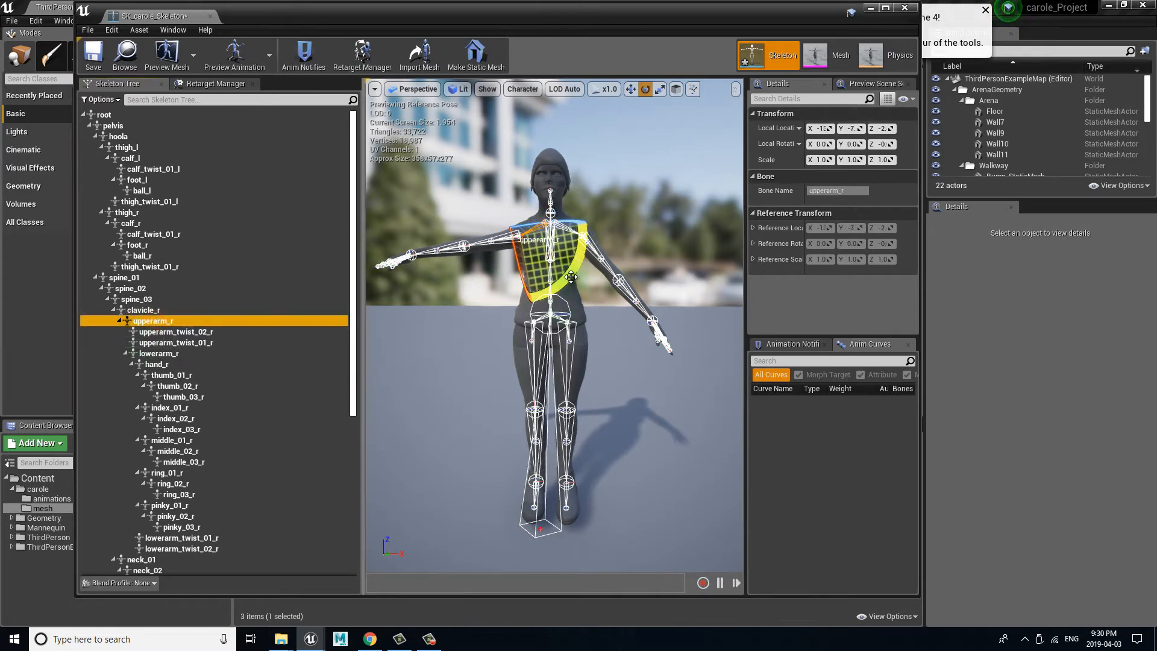
left_click_drag(578, 264, 605, 209)
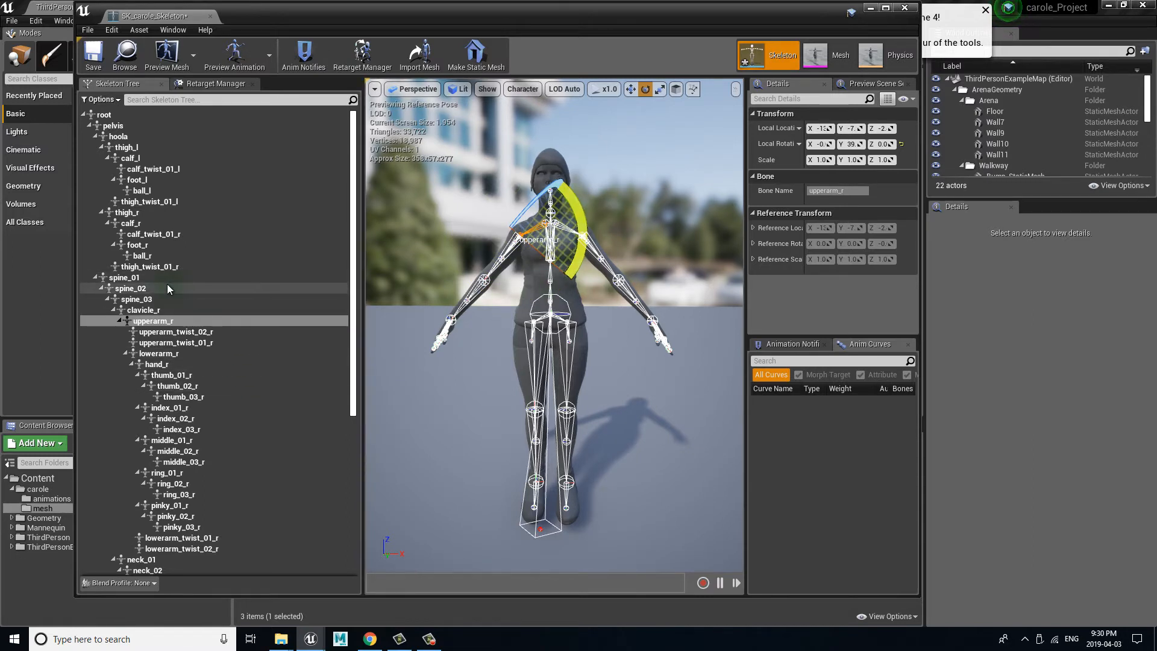
Step: Rotate the thigh_l bone 10° outward to spread the left leg
left_click(571, 346)
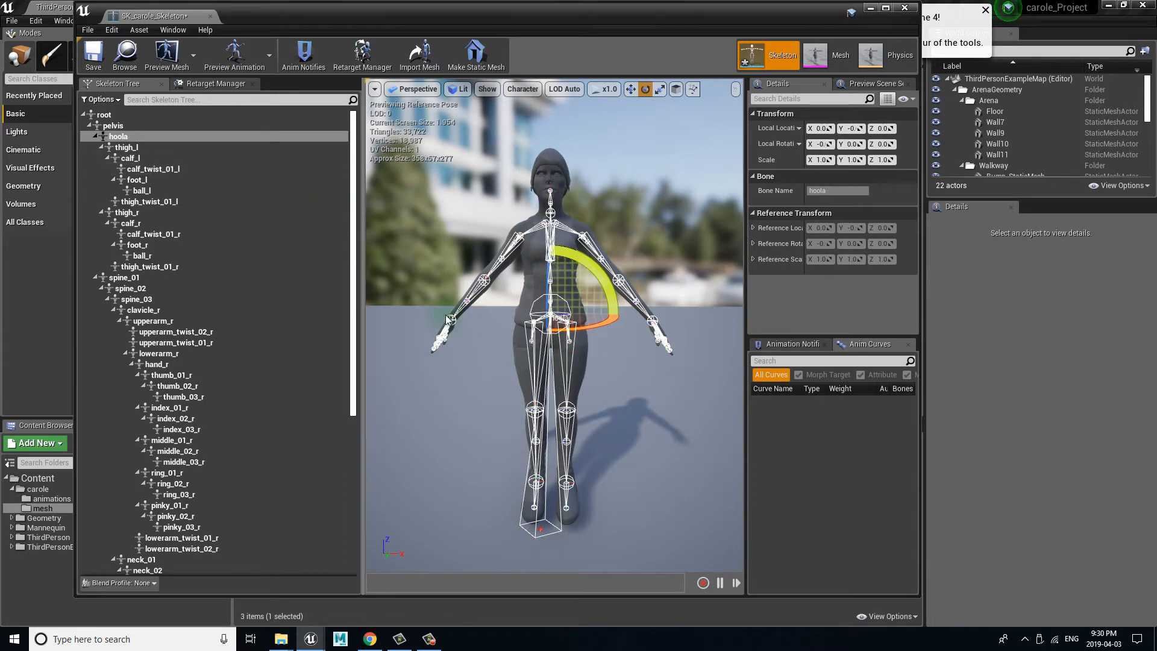
left_click(564, 384)
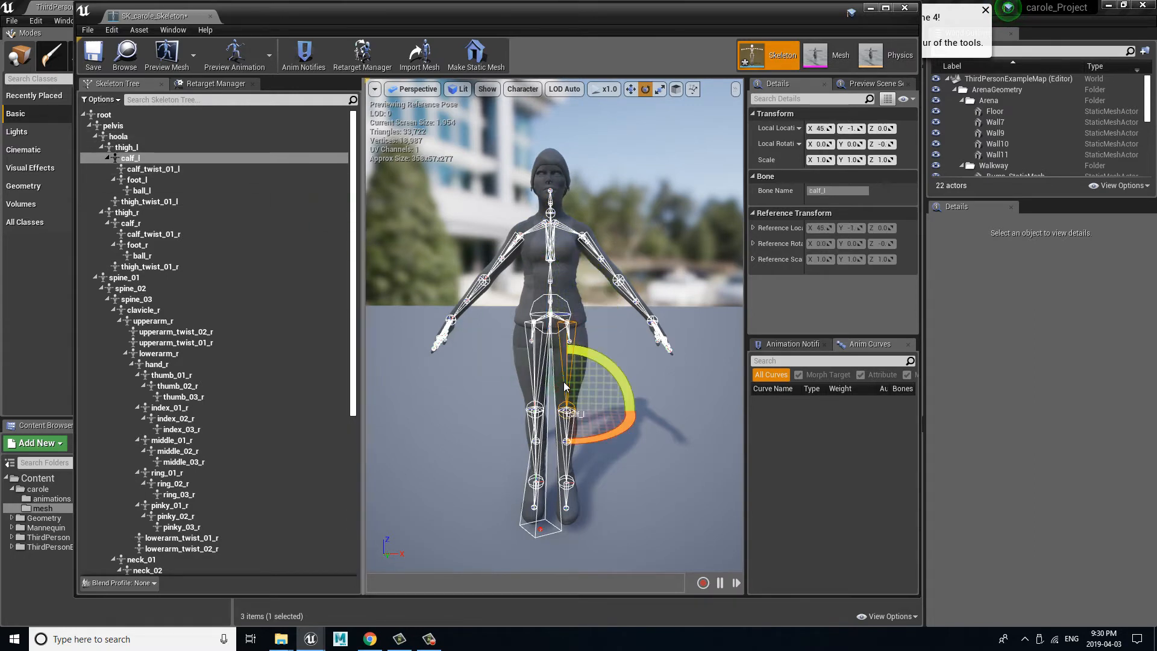
left_click(130, 148)
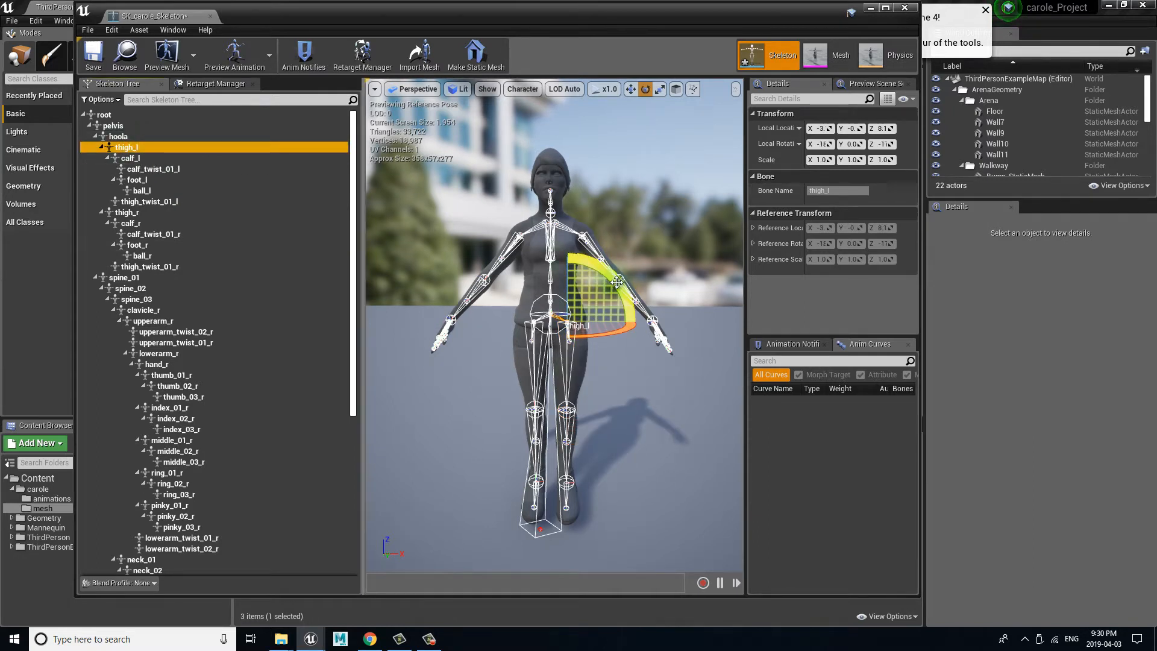
left_click_drag(617, 282, 612, 271)
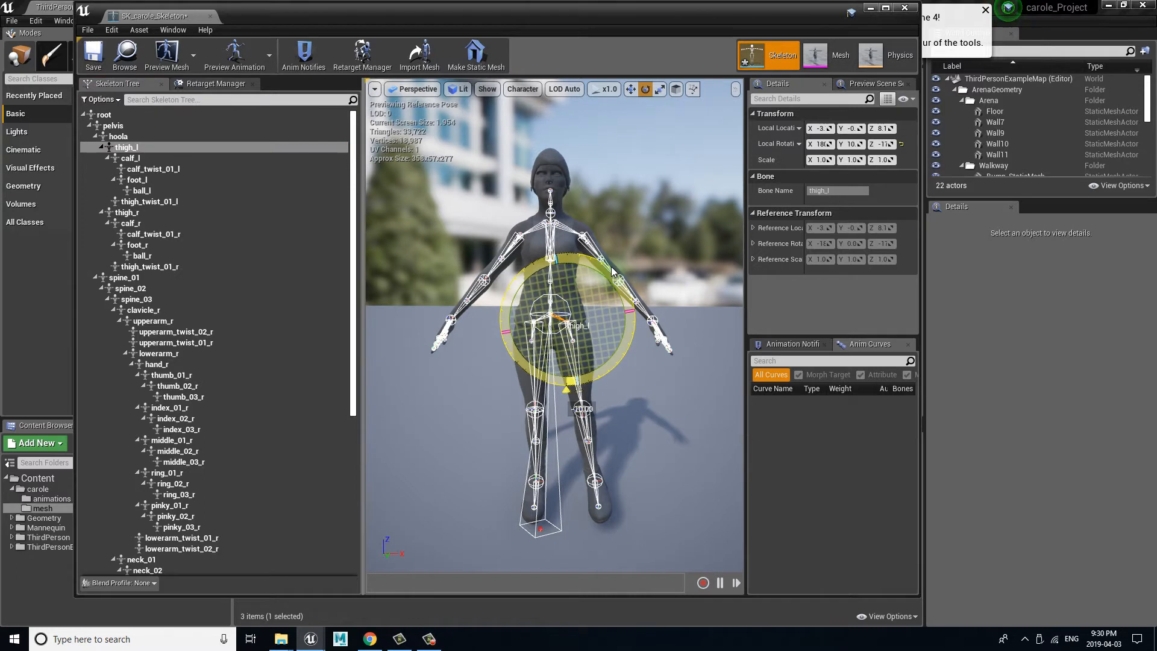
mouse_move(612, 271)
left_mouse_down()
mouse_move(617, 282)
mouse_move(624, 262)
left_mouse_up()
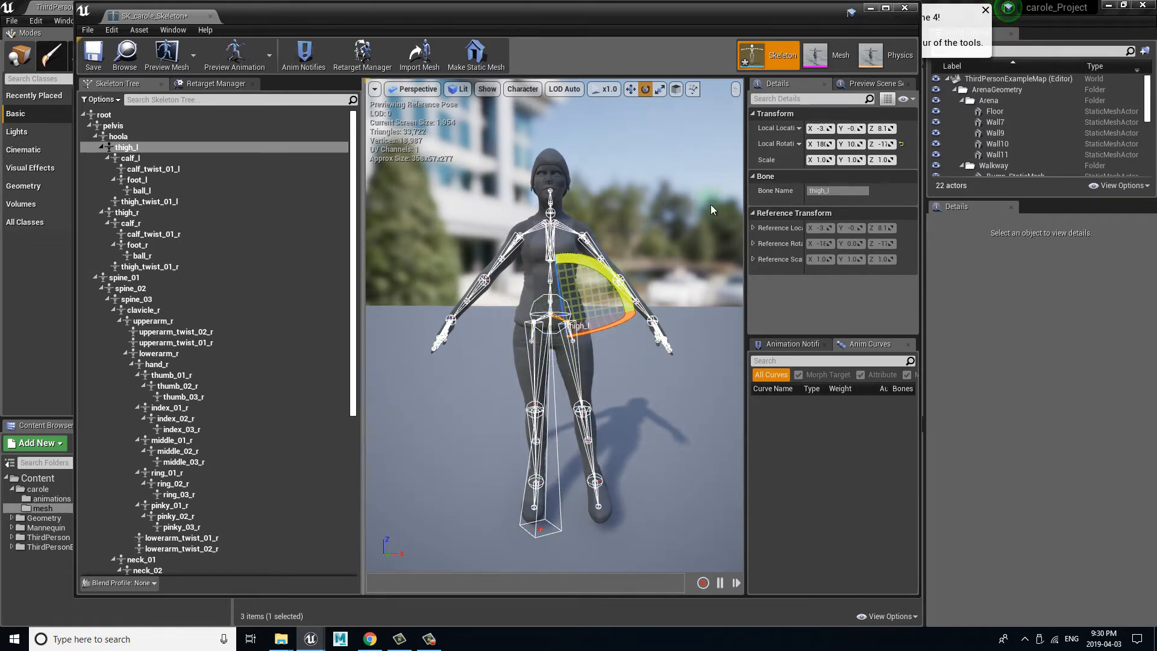
Step: Set the rotation grid snap to 5° and reduce the outward rotation of thigh_l to 5°
left_click(737, 90)
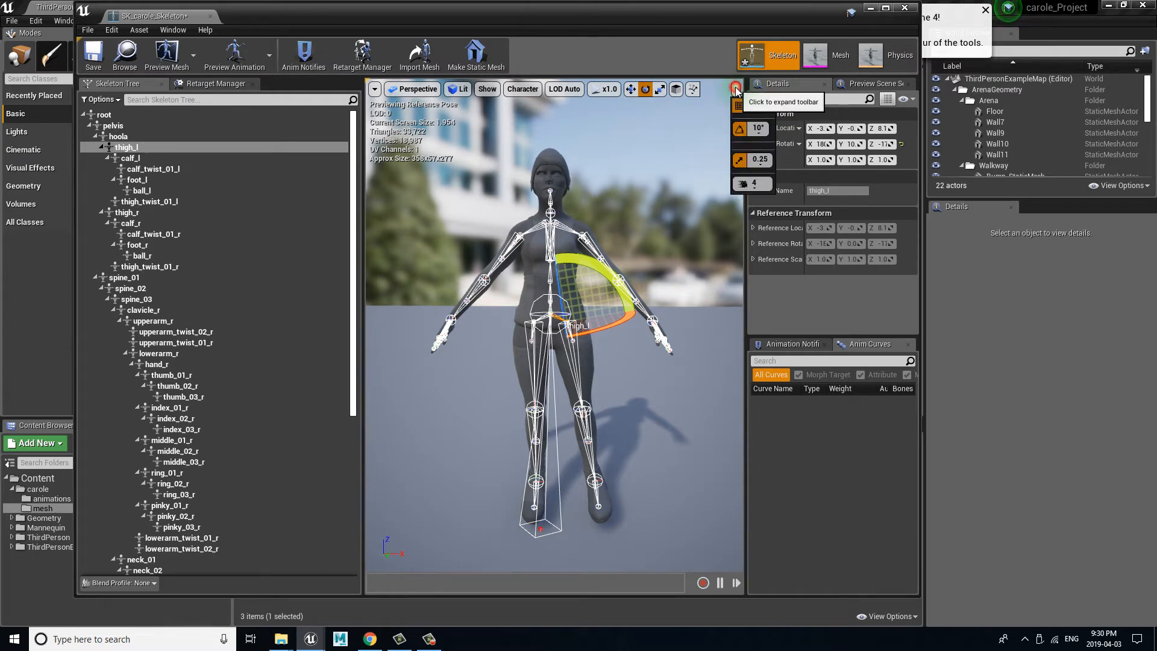
left_click(759, 129)
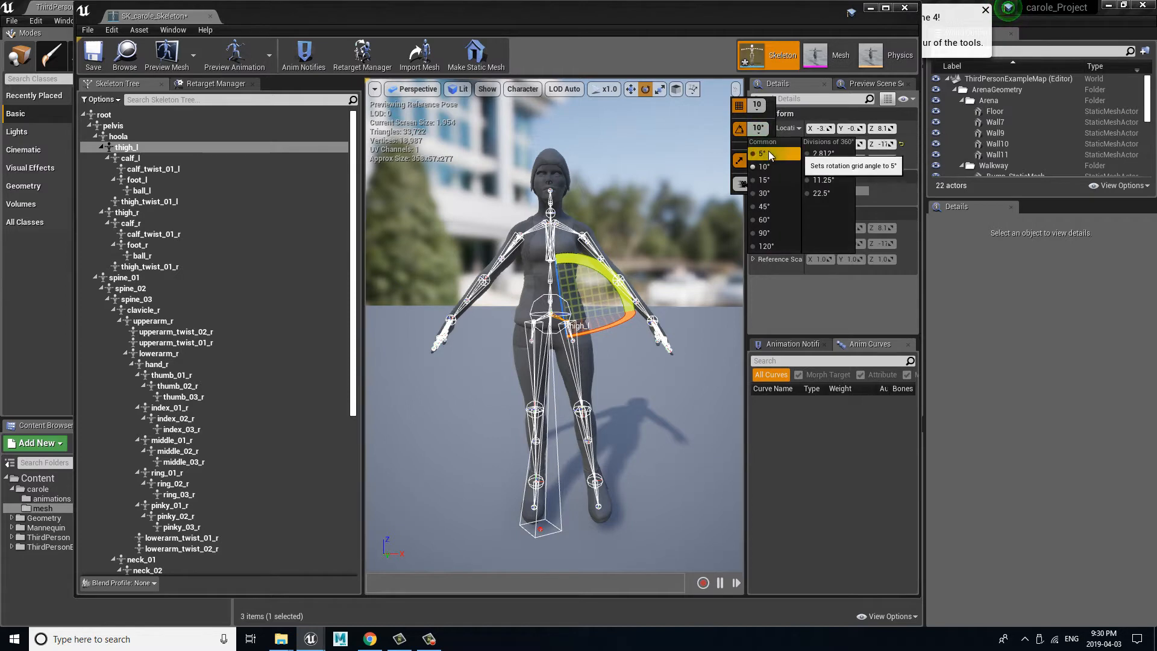
left_click(764, 153)
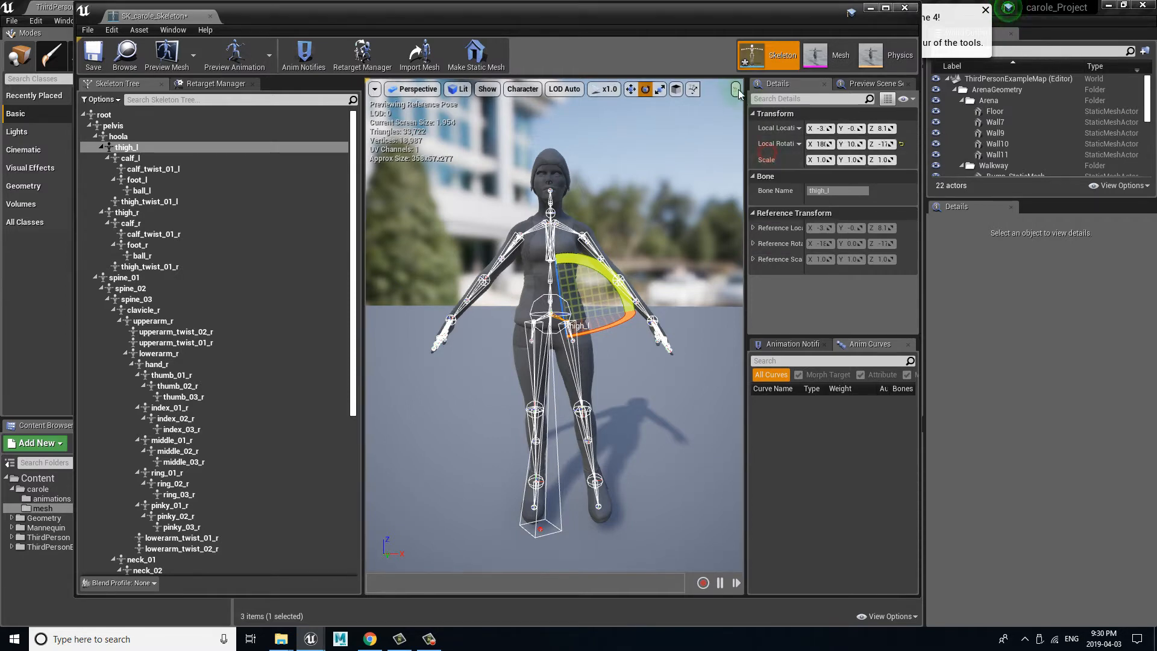
left_click(735, 90)
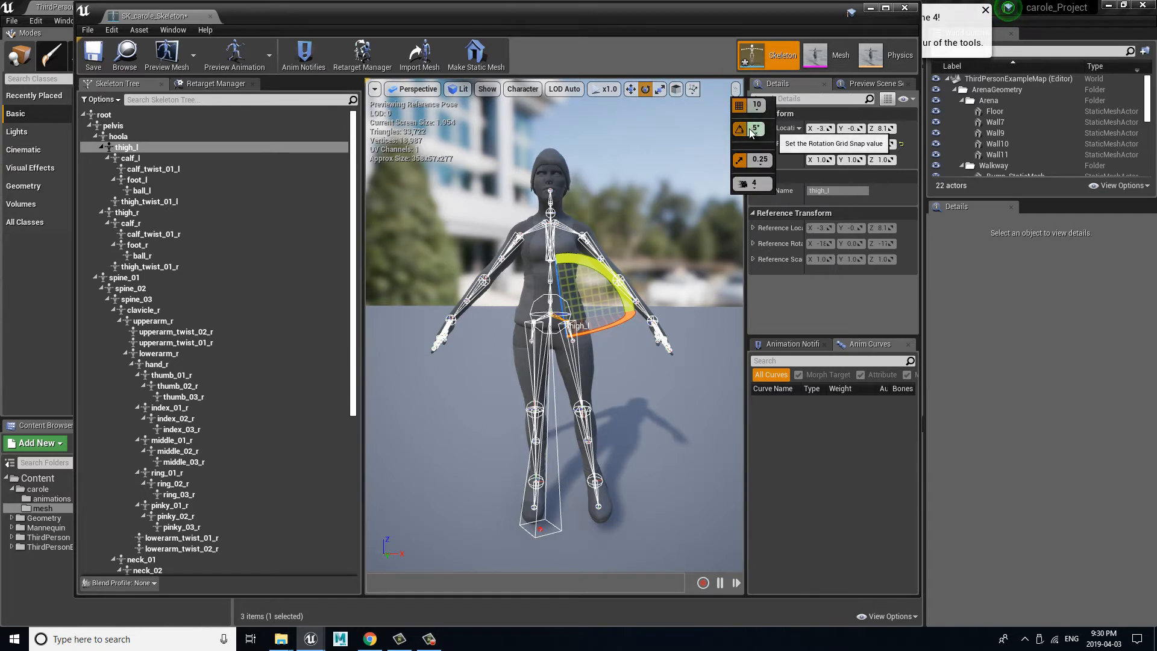
left_click_drag(603, 268, 607, 276)
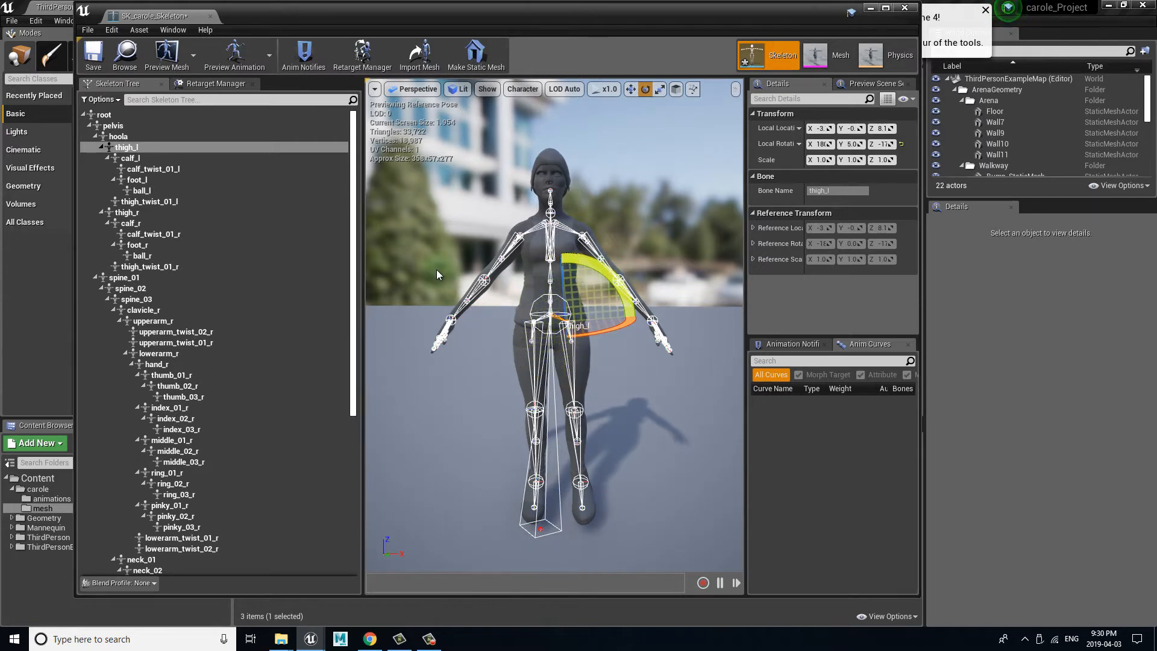
Step: Rotate the thigh_r bone 5° outward so the right leg mirrors the left leg
left_click(526, 352)
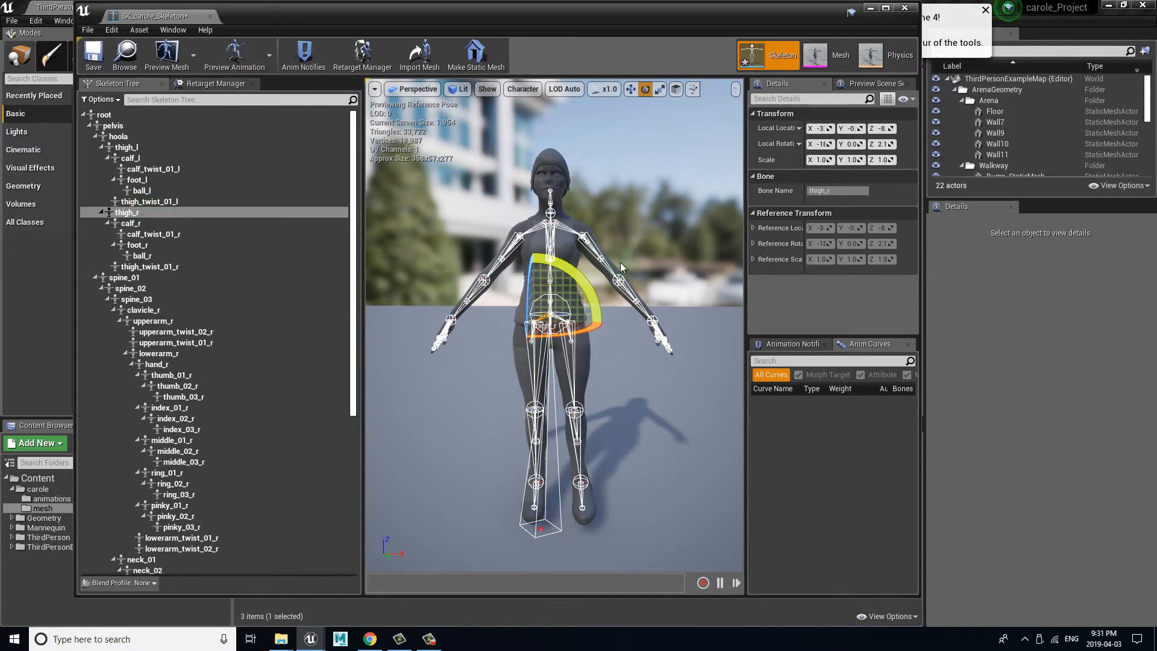
left_click_drag(582, 276, 595, 286)
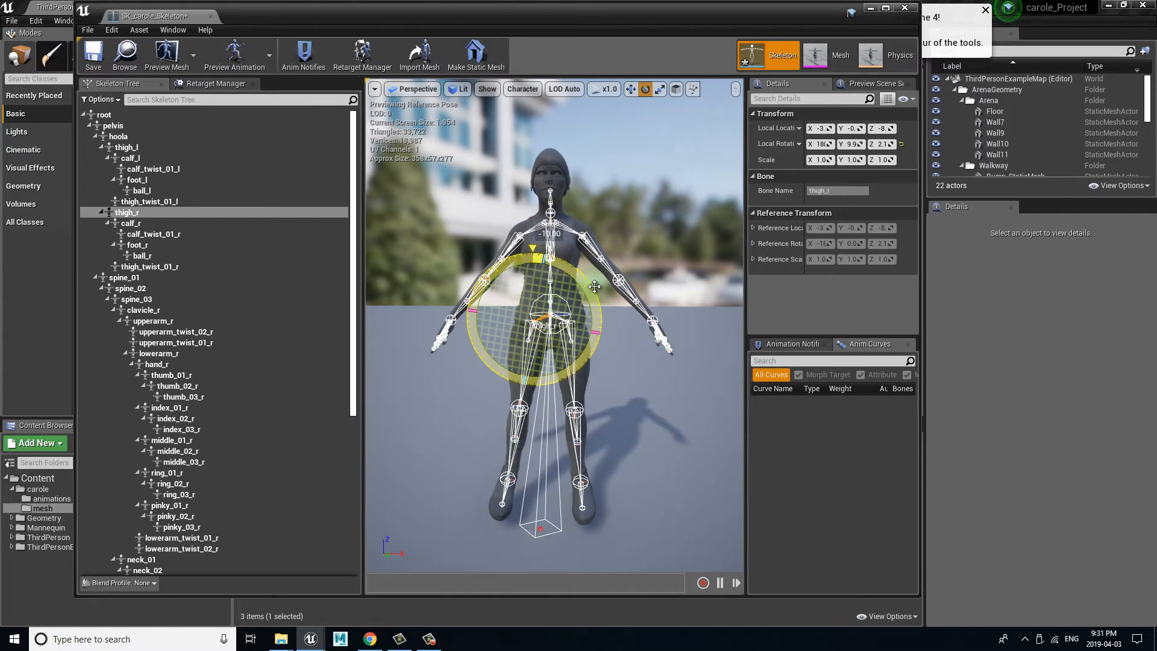
left_click_drag(594, 282, 593, 278)
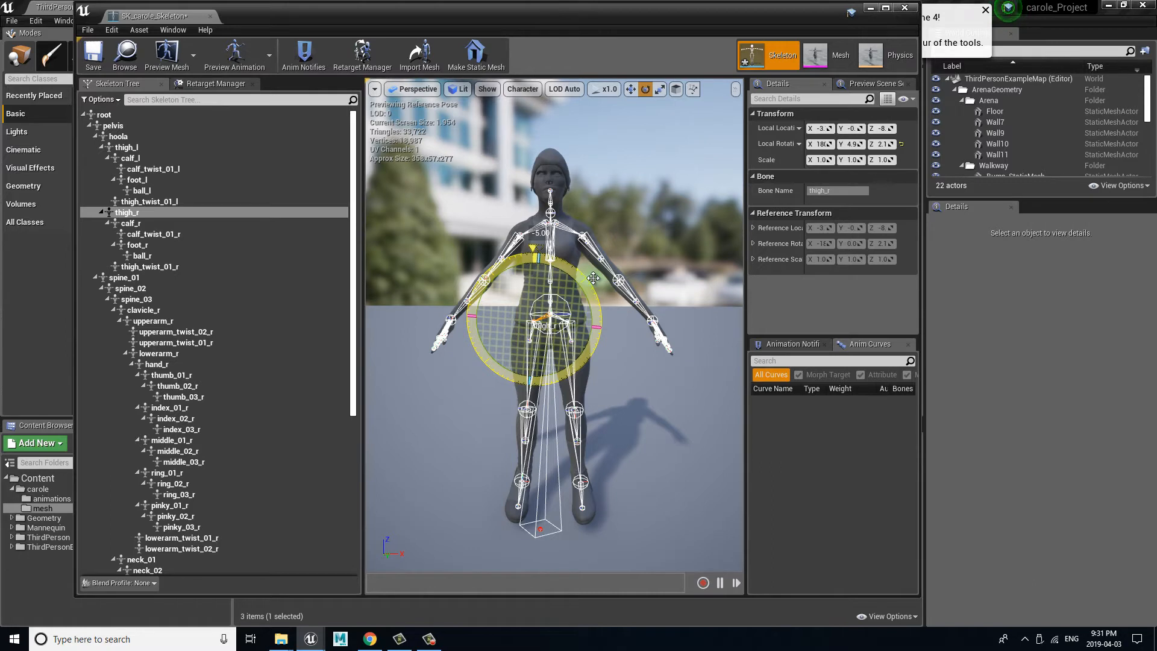
left_click_drag(594, 278, 593, 278)
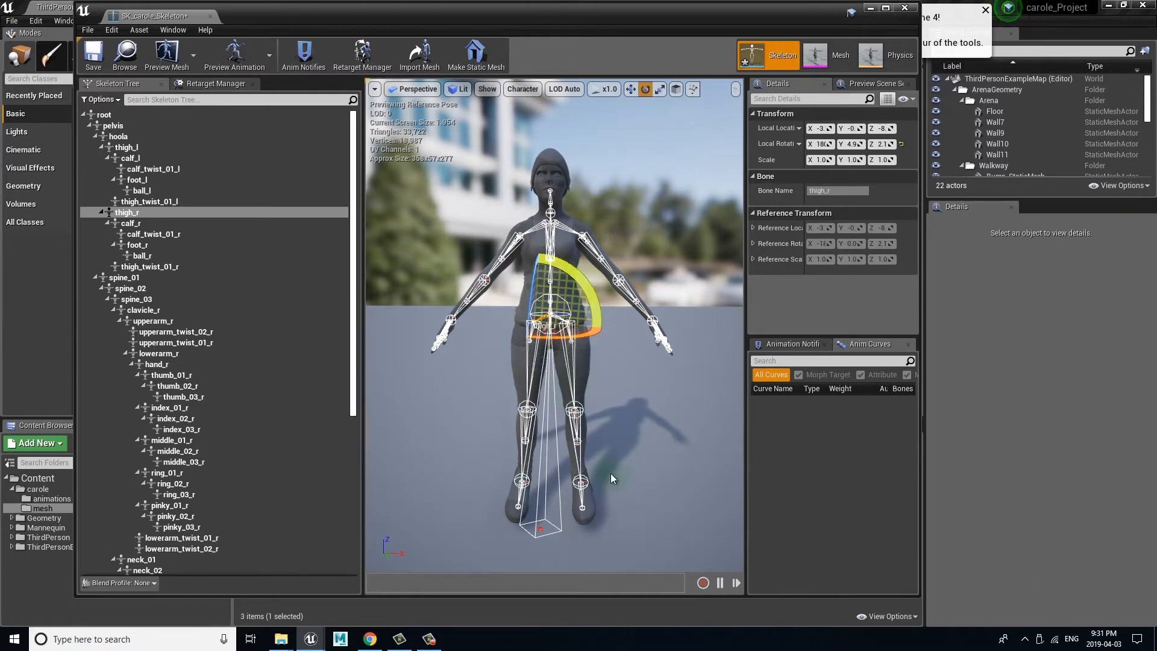
Step: Rotate the foot_r and foot_l bones slightly back against the leg spread so both feet rest flat on the floor
left_click(145, 245)
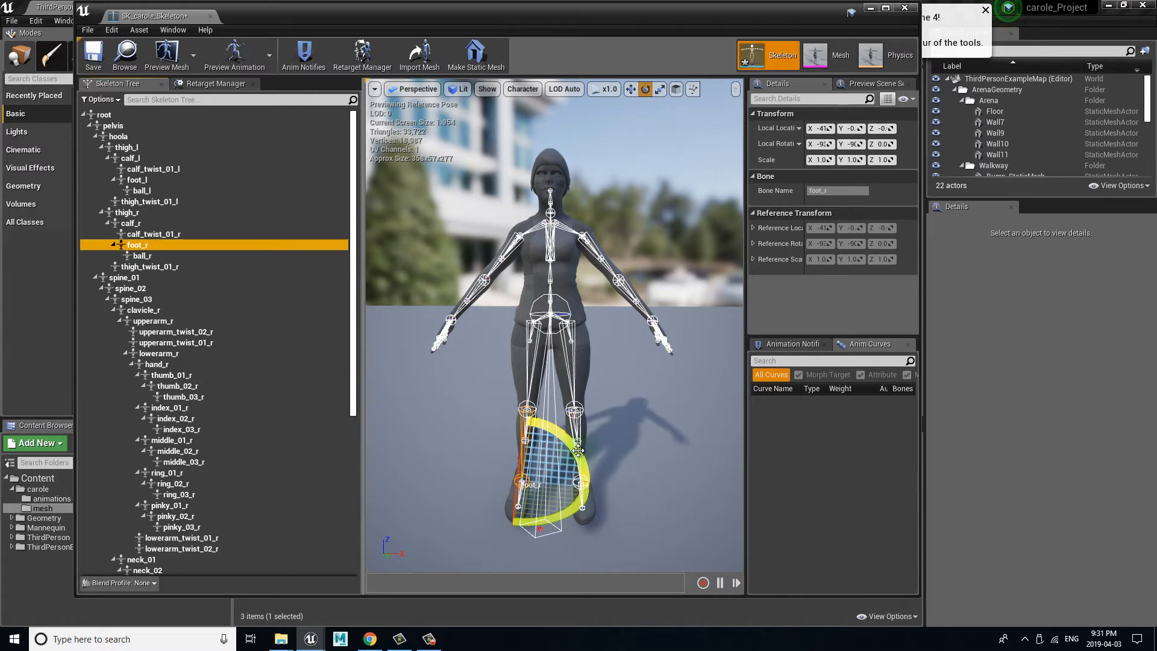
left_click_drag(578, 451, 579, 446)
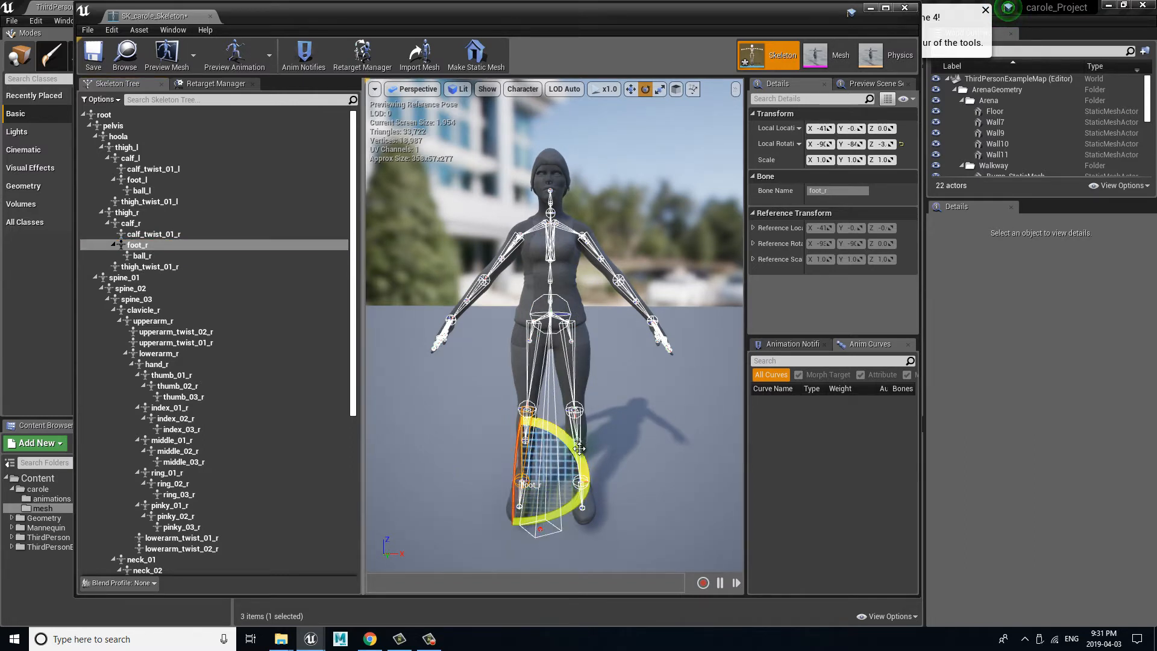
left_click(621, 531)
left_click(580, 496)
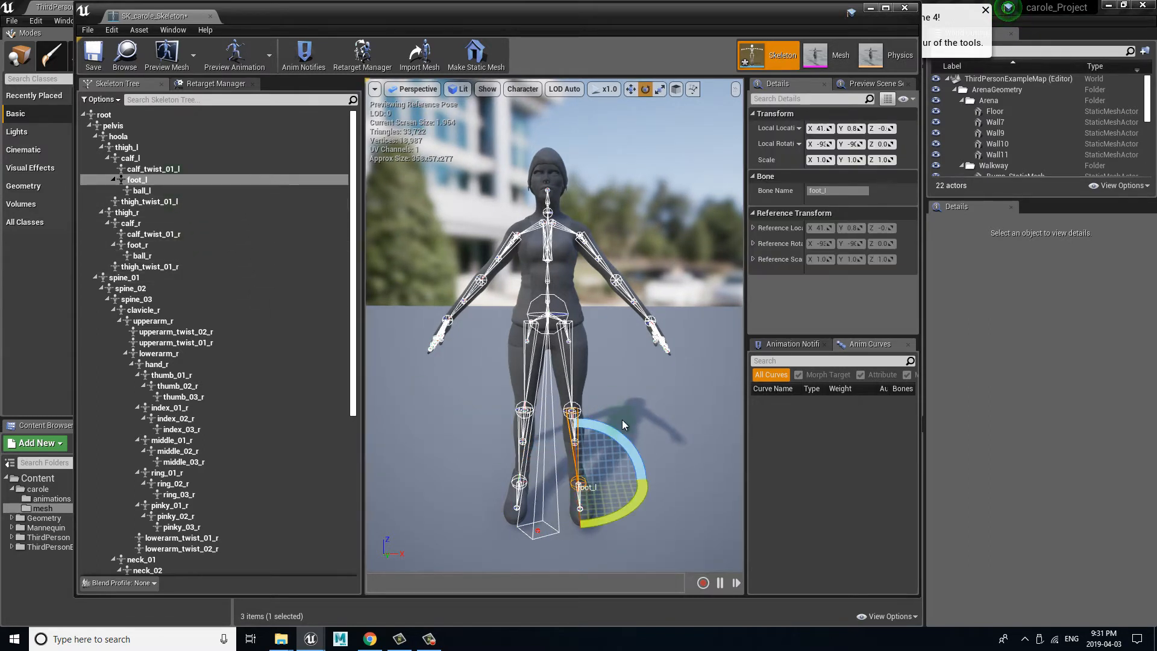
left_click_drag(621, 435, 624, 439)
left_click(660, 418)
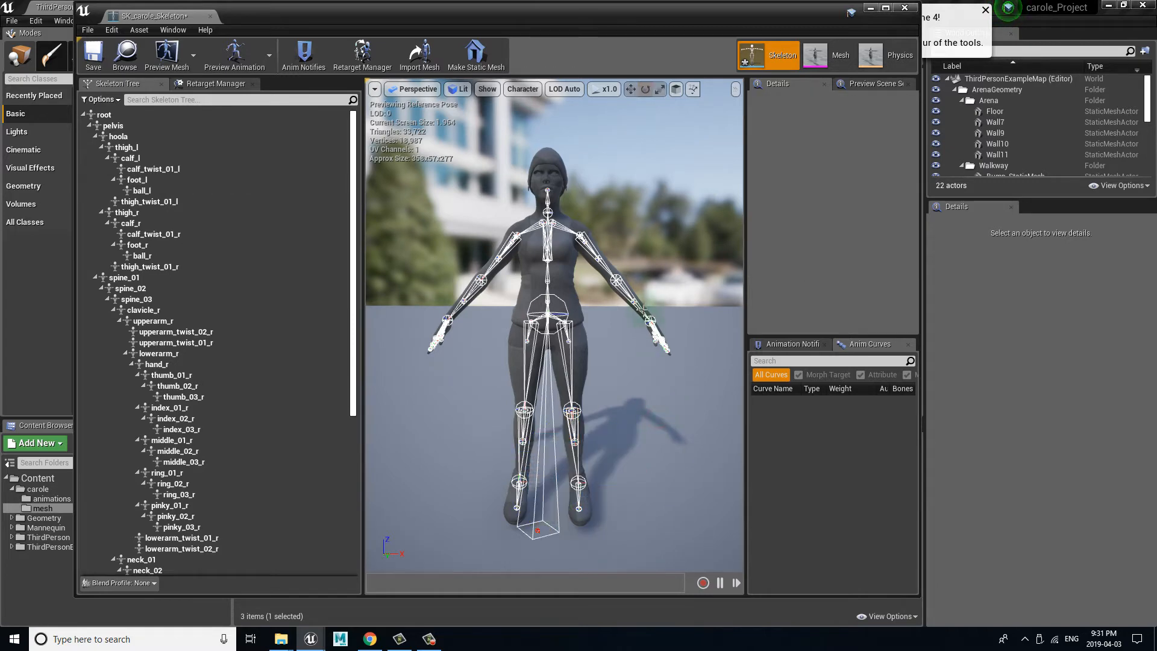
Step: Rotate the lowerarm_l bone so the left forearm bends slightly forward at the elbow
left_click_drag(678, 374, 692, 356)
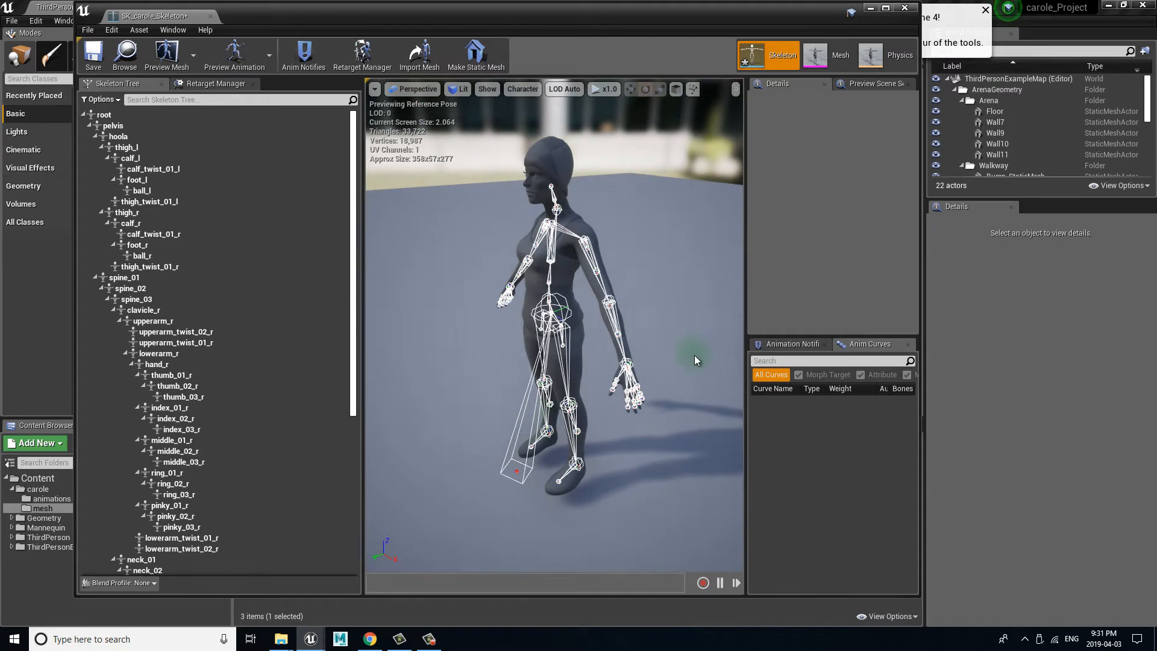
left_click(617, 315)
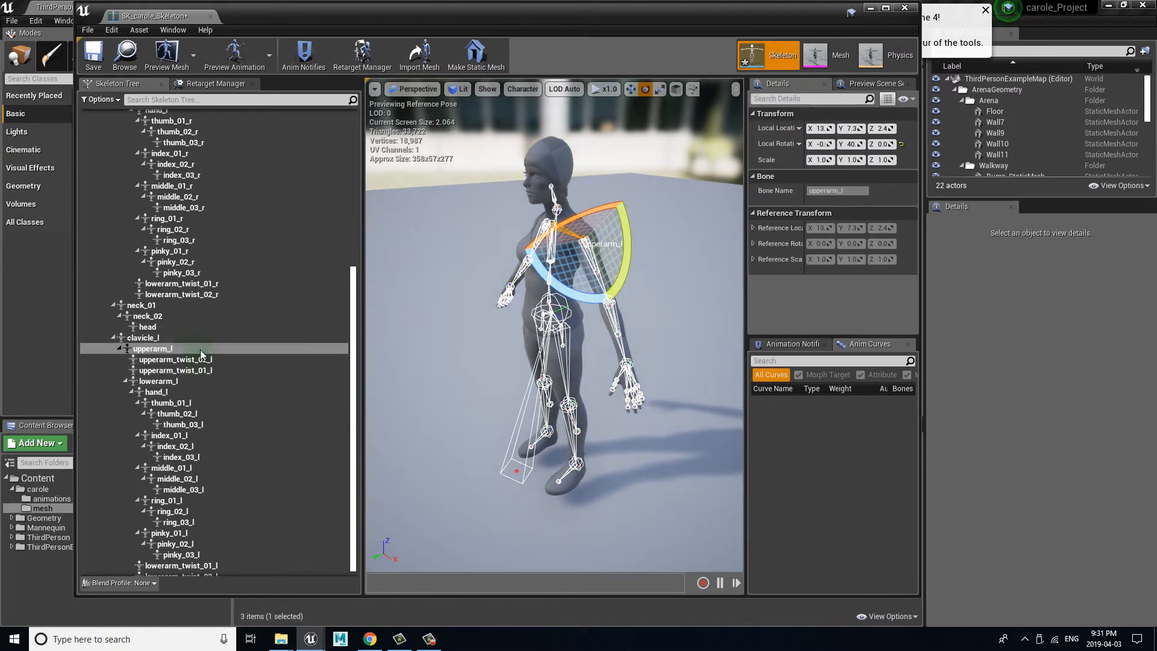
left_click(166, 382)
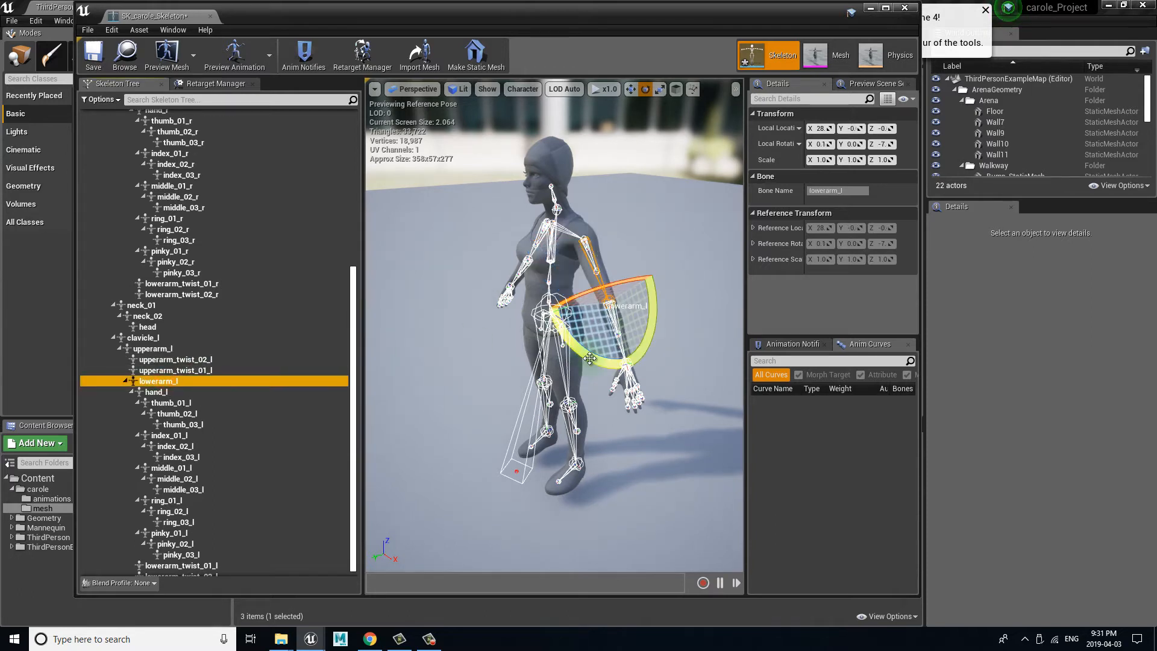
left_click_drag(591, 358, 569, 357)
Step: Rotate the lowerarm_r bone so the right forearm bends slightly forward like the left one
left_click_drag(478, 367, 758, 344, "alt")
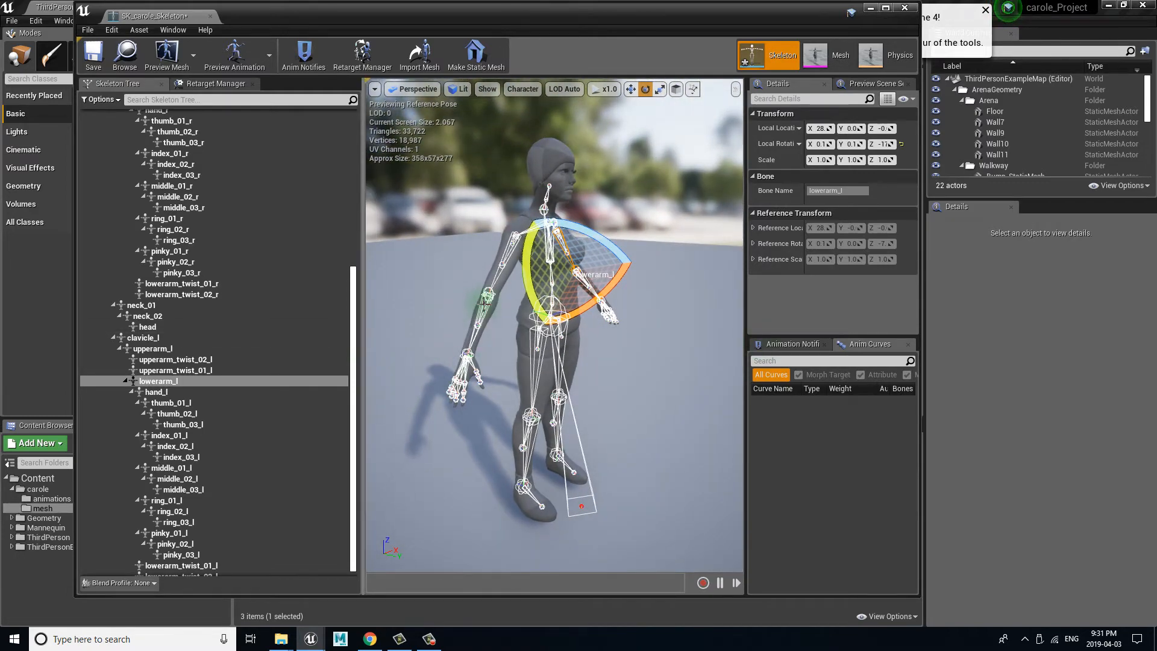
left_click(486, 298)
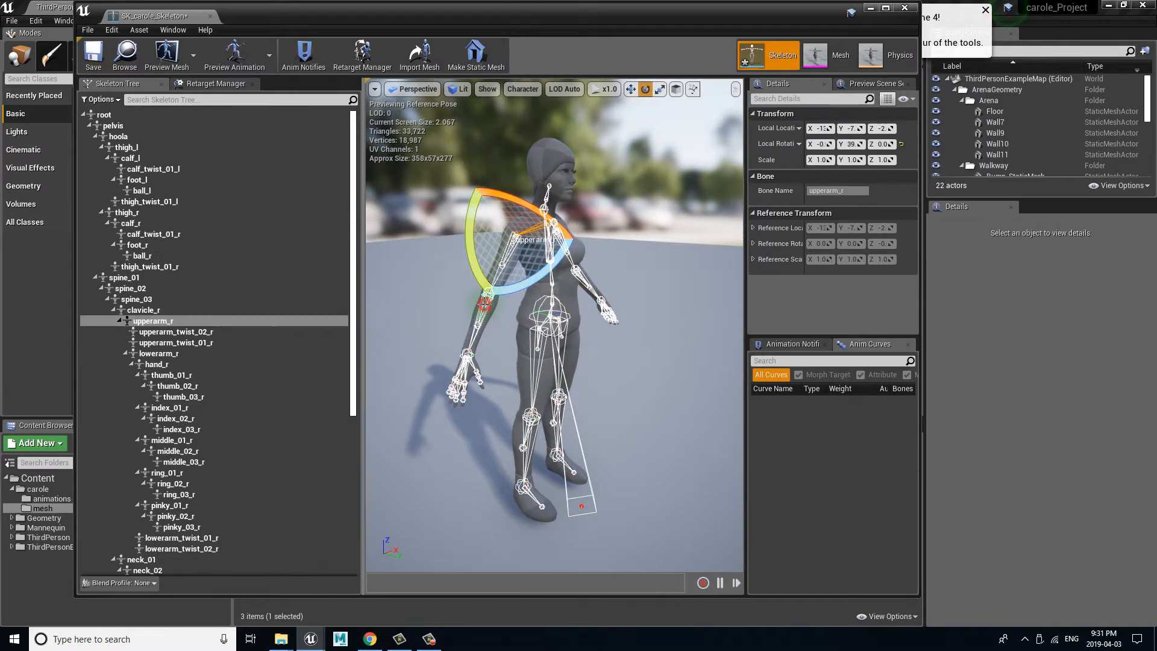
left_click(185, 353)
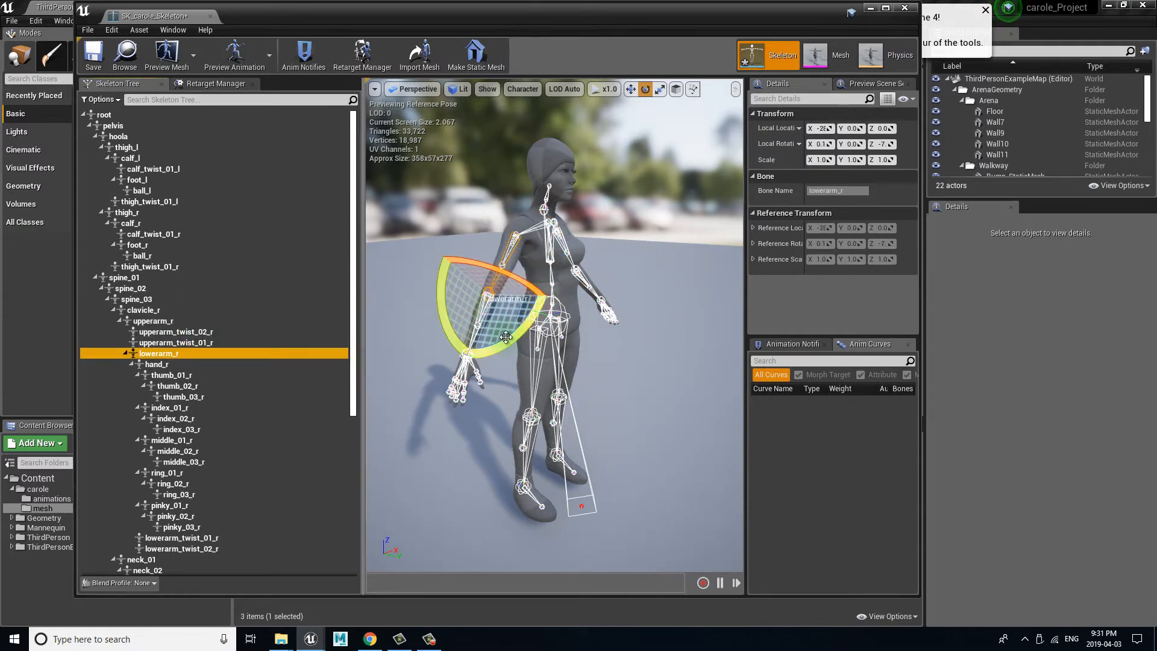
left_click_drag(505, 332, 527, 331)
Step: Store carole's current adjusted pose as the skeleton's retarget base pose
left_click_drag(603, 352, 415, 330, "alt")
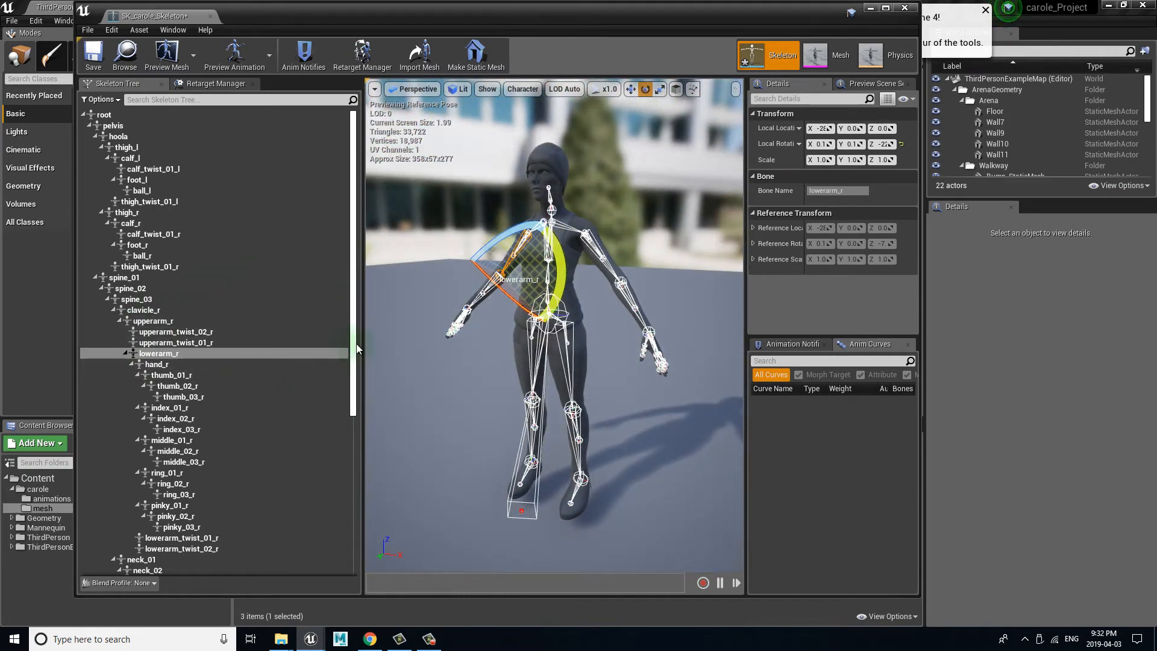
scroll(348, 374, "down", 2)
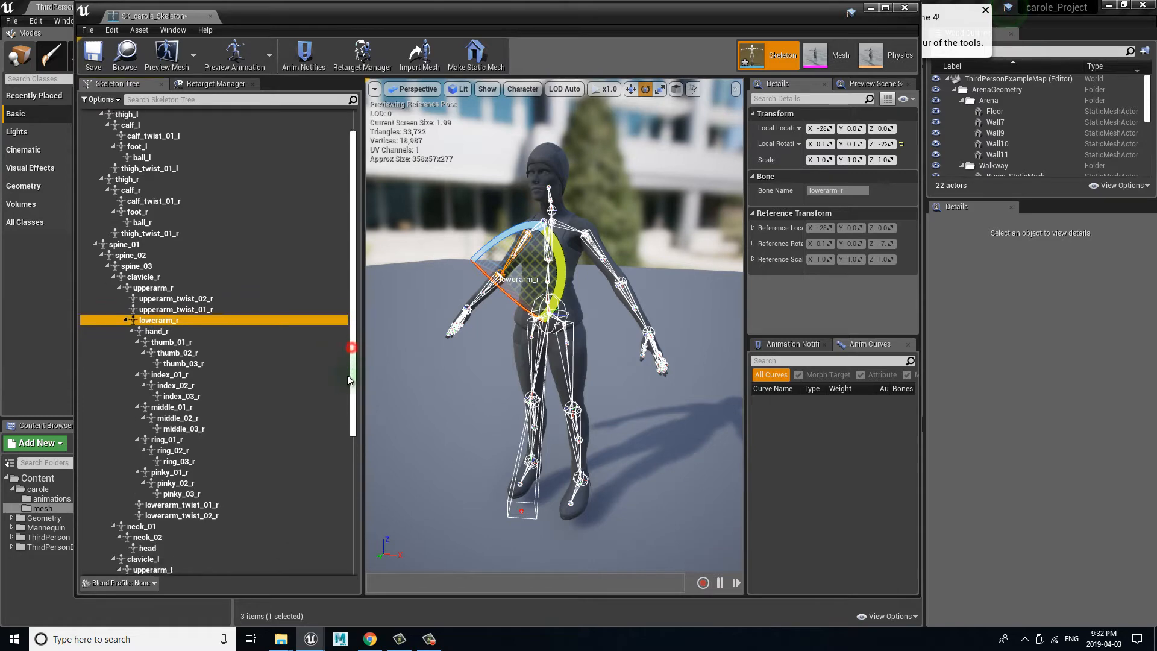
left_click(215, 83)
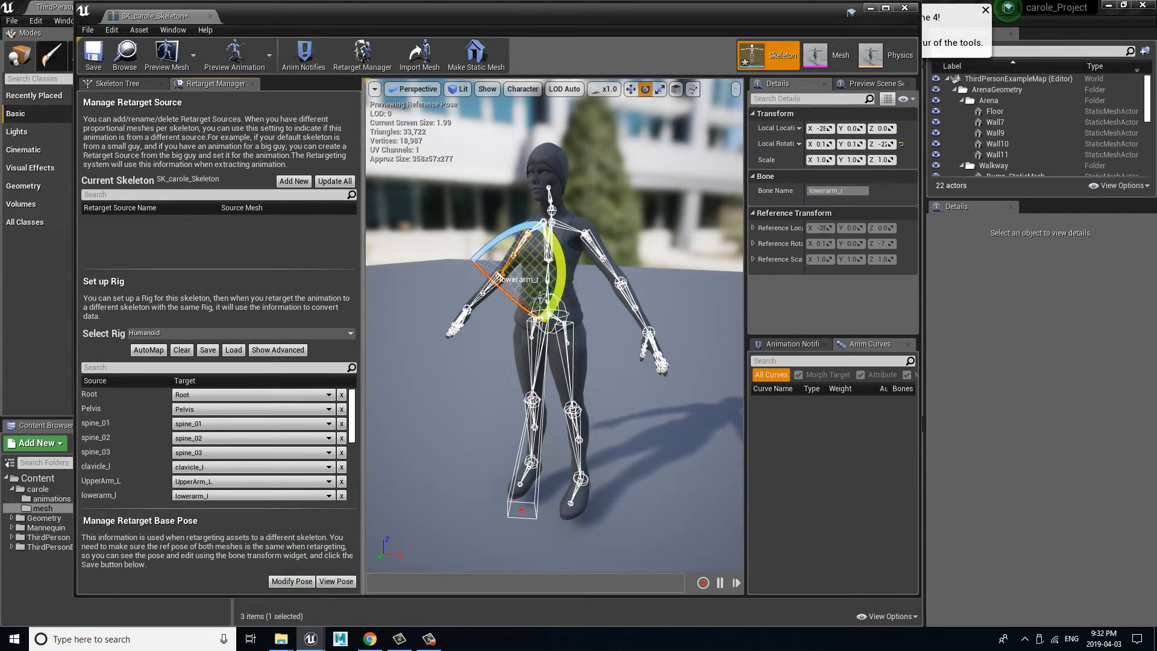
left_click(296, 582)
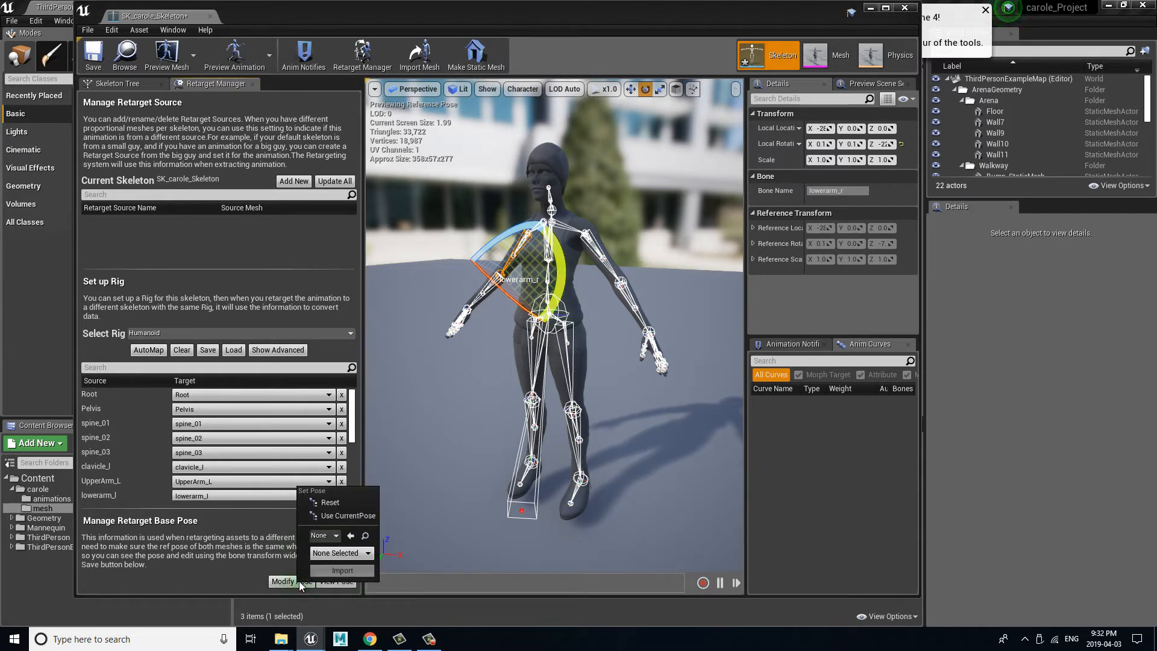
left_click(357, 515)
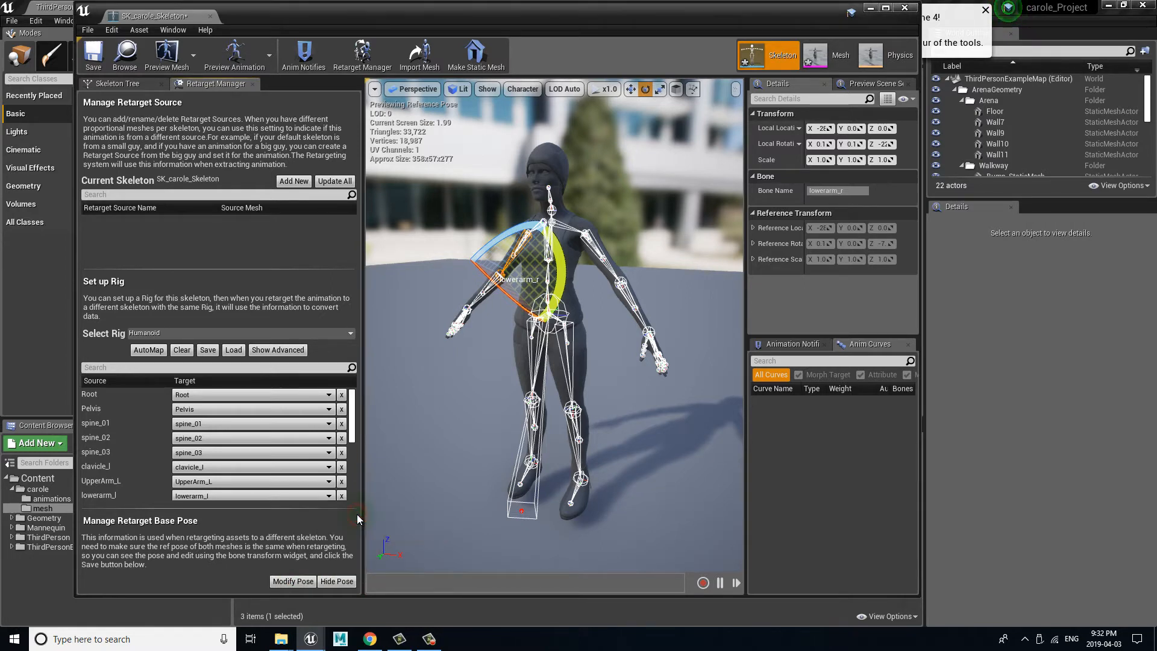
Step: Toggle the retarget base pose off and on to compare it with the original reference pose
left_click(336, 582)
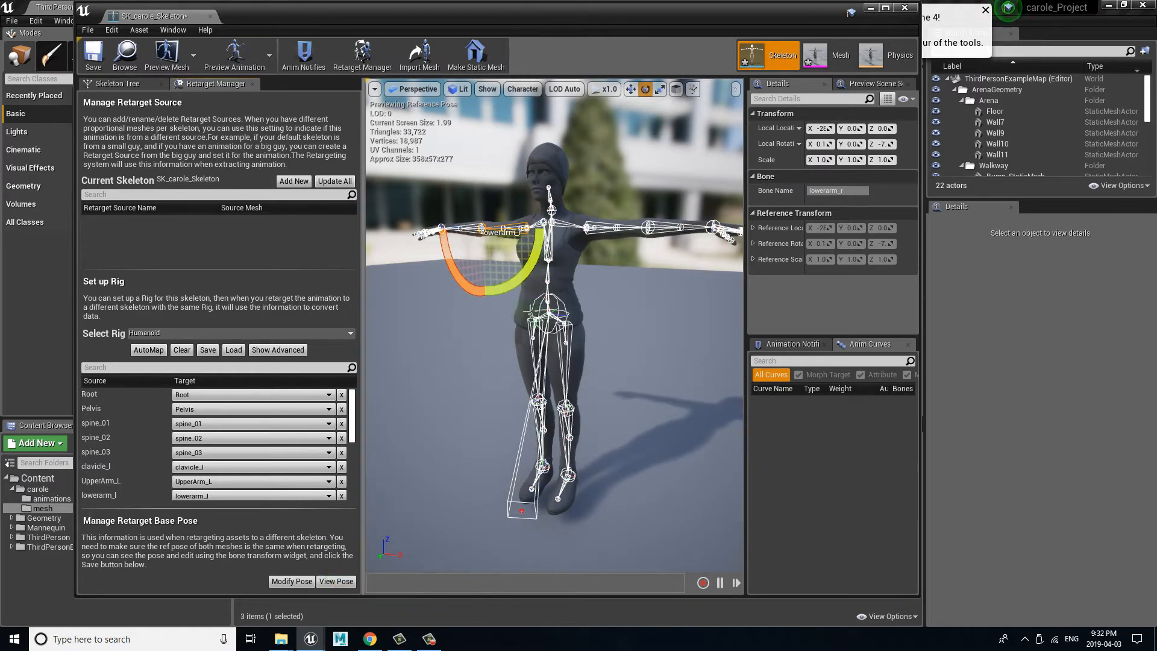
left_click_drag(608, 343, 696, 356)
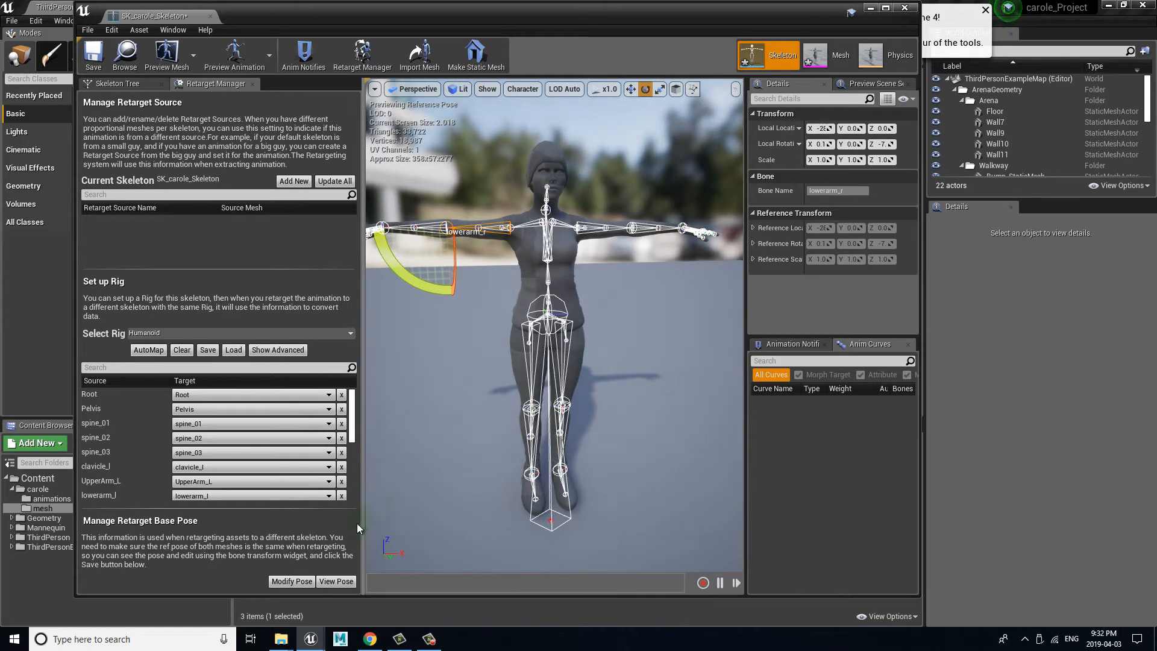
left_click(337, 582)
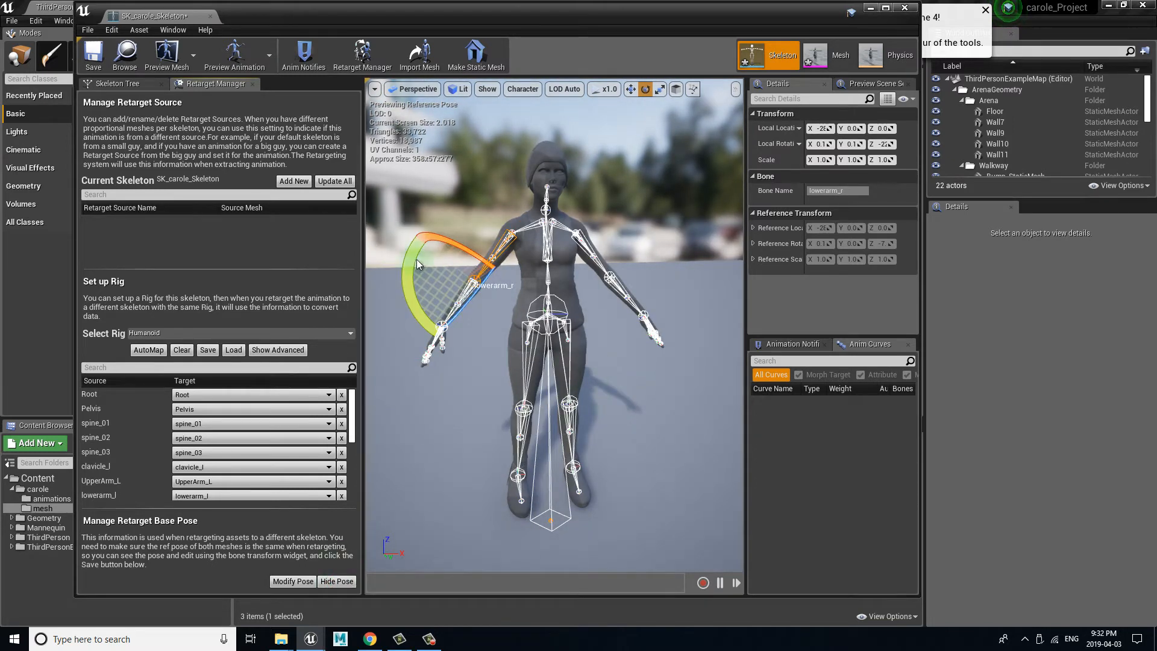
Step: Save the carole skeleton and close its editor, including saving the modified SK_carole skeletal mesh
left_click(100, 59)
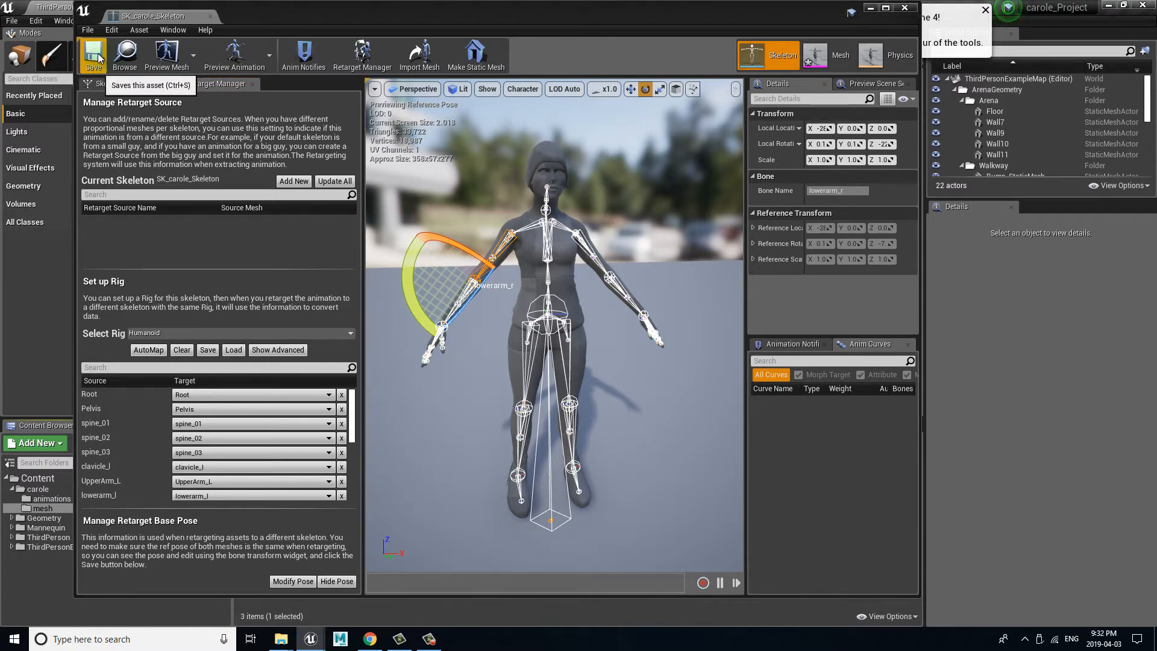
left_click_drag(656, 22, 627, 119)
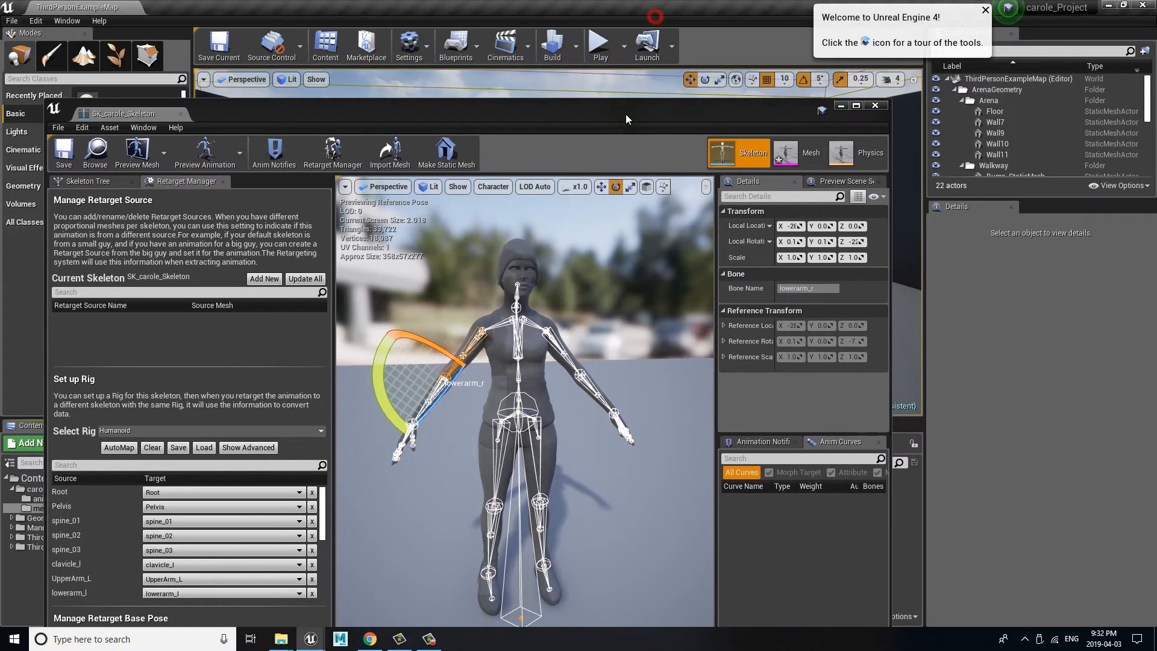
left_click(875, 106)
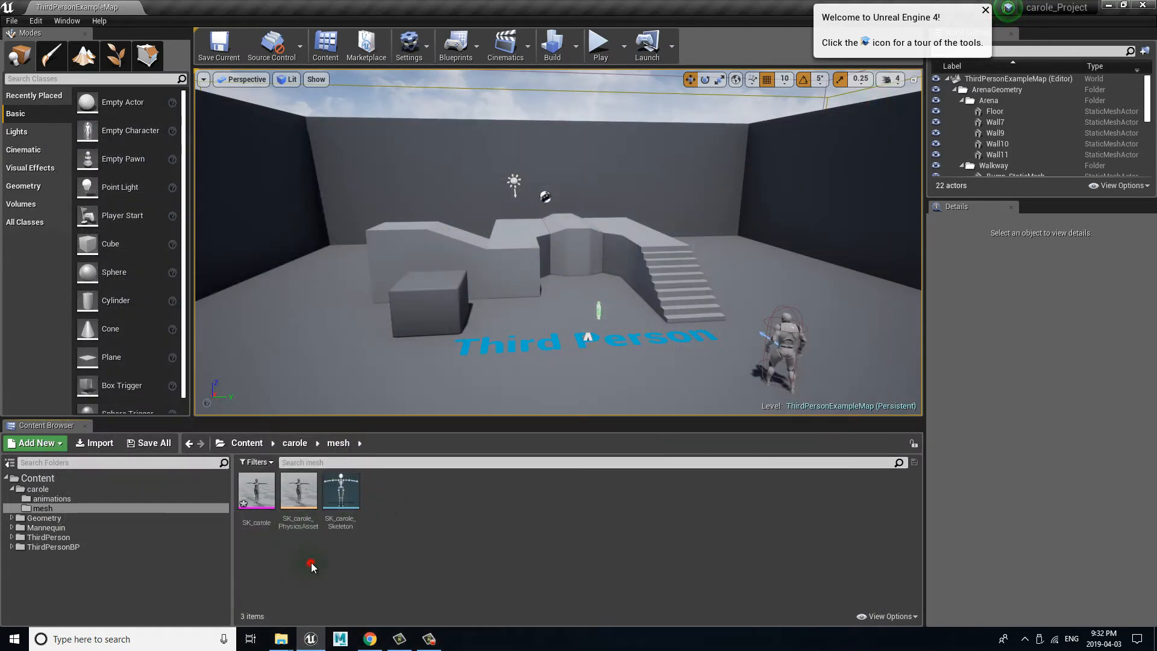
left_click(150, 443)
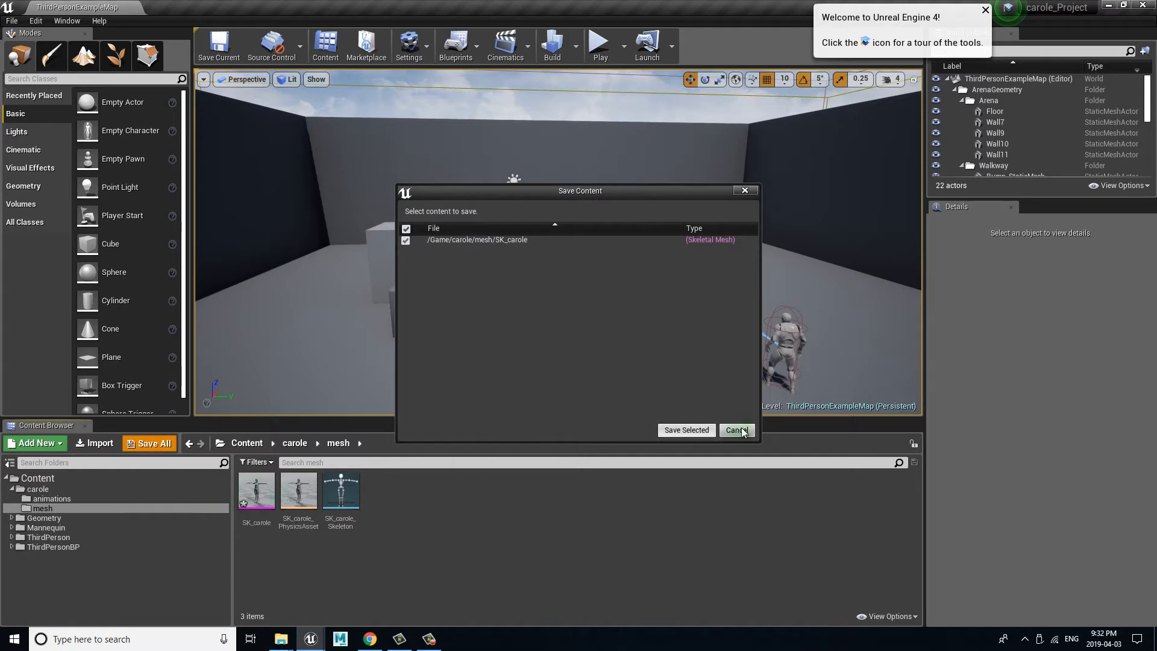
left_click(700, 430)
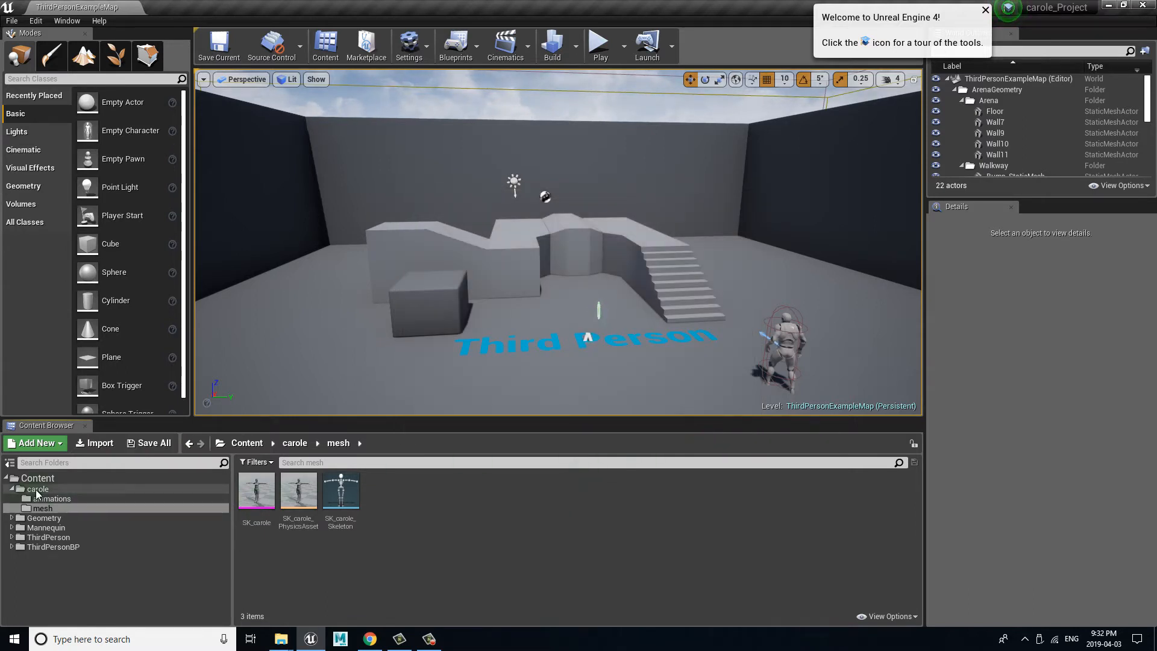
Step: Collapse the carole folder and open the Mannequin's Animations folder
left_click(12, 488)
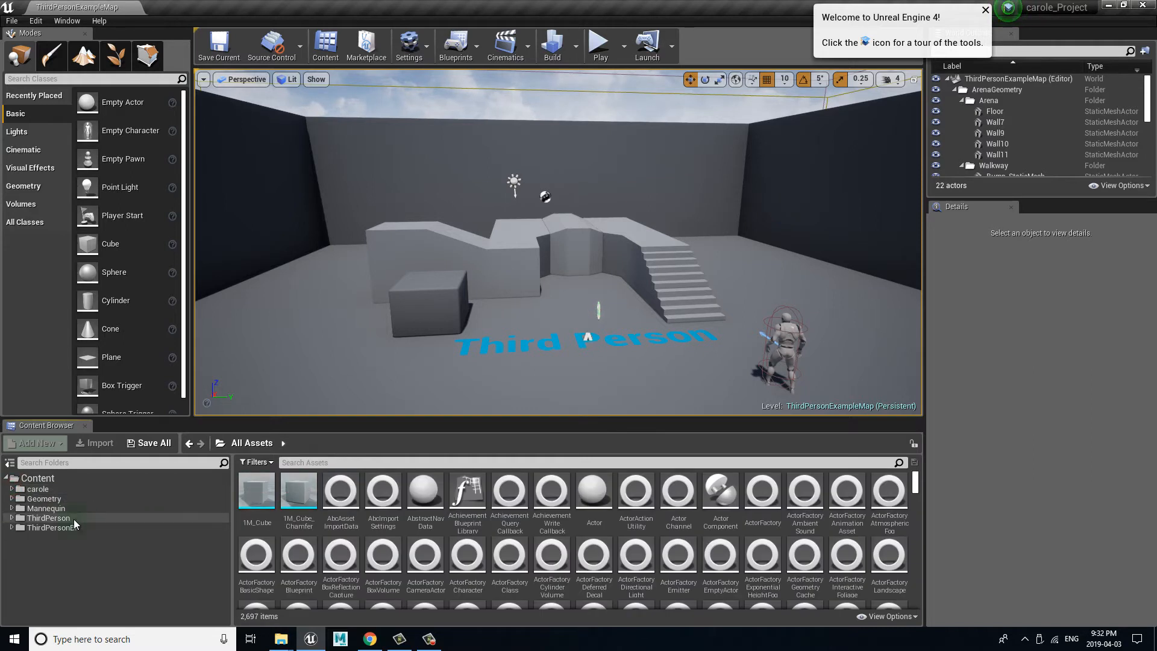
left_click(60, 509)
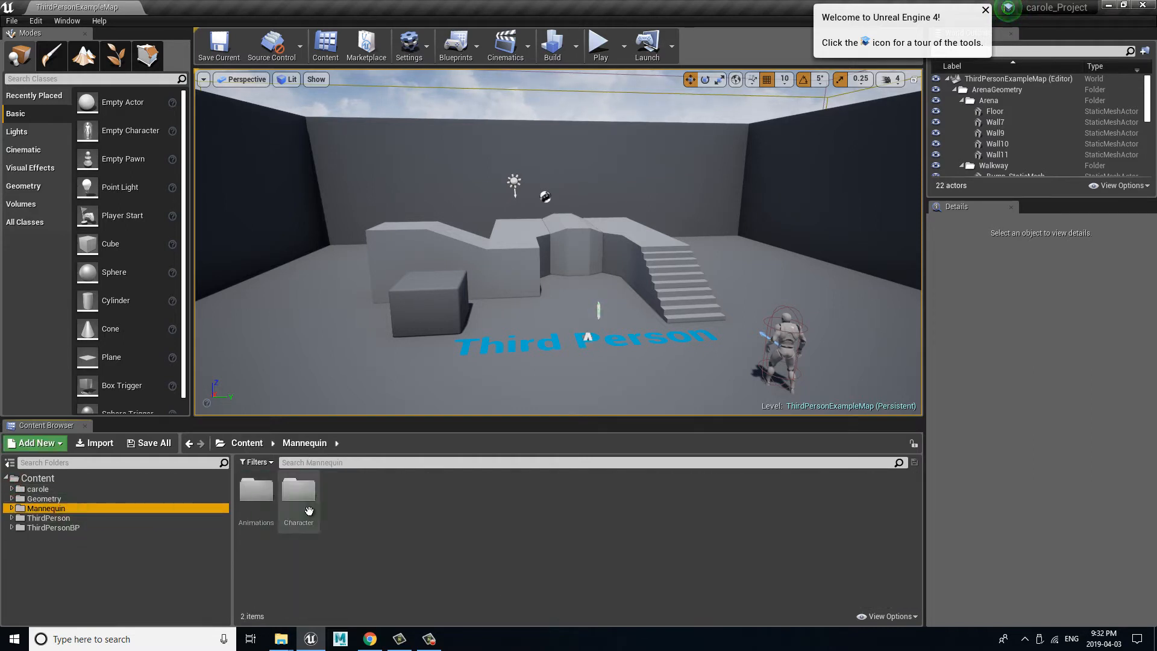
double_click(256, 490)
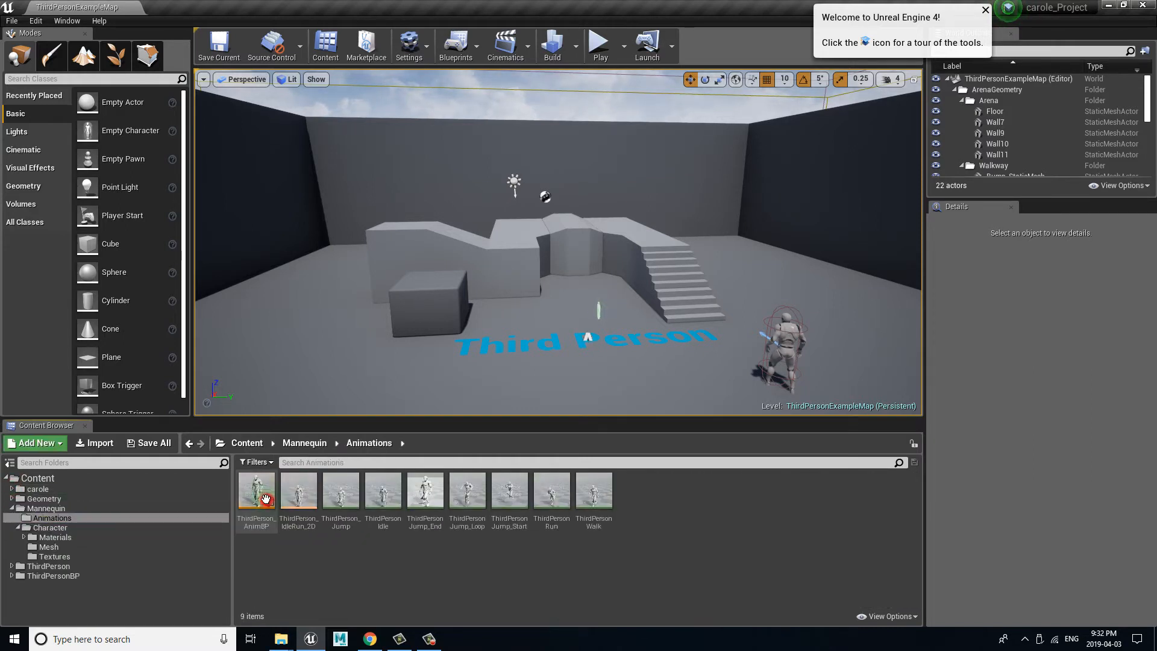
Step: Preview the ThirdPersonWalk and ThirdPersonJump_Start animations on the mannequin, closing each afterward
double_click(596, 500)
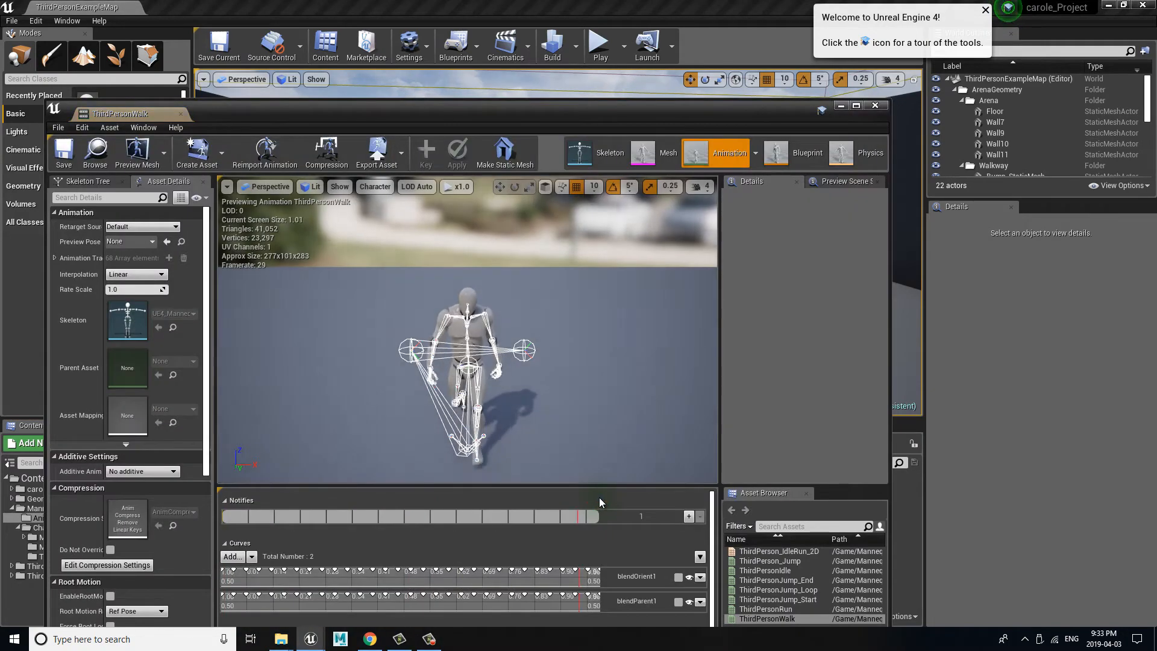
left_click(876, 106)
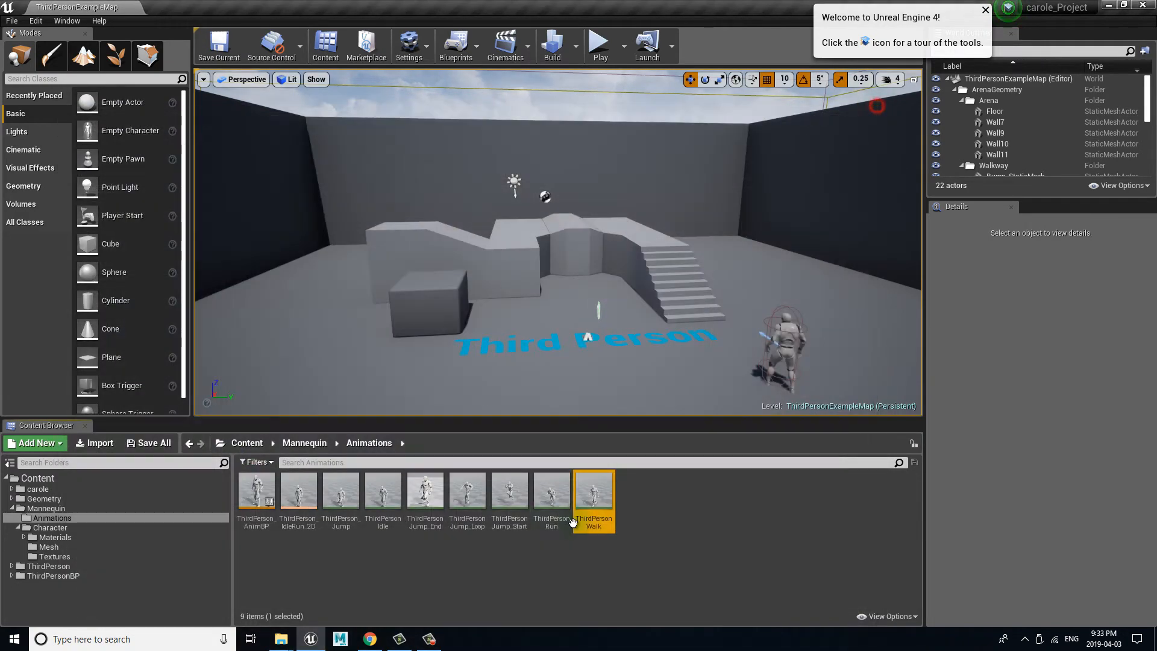
double_click(509, 499)
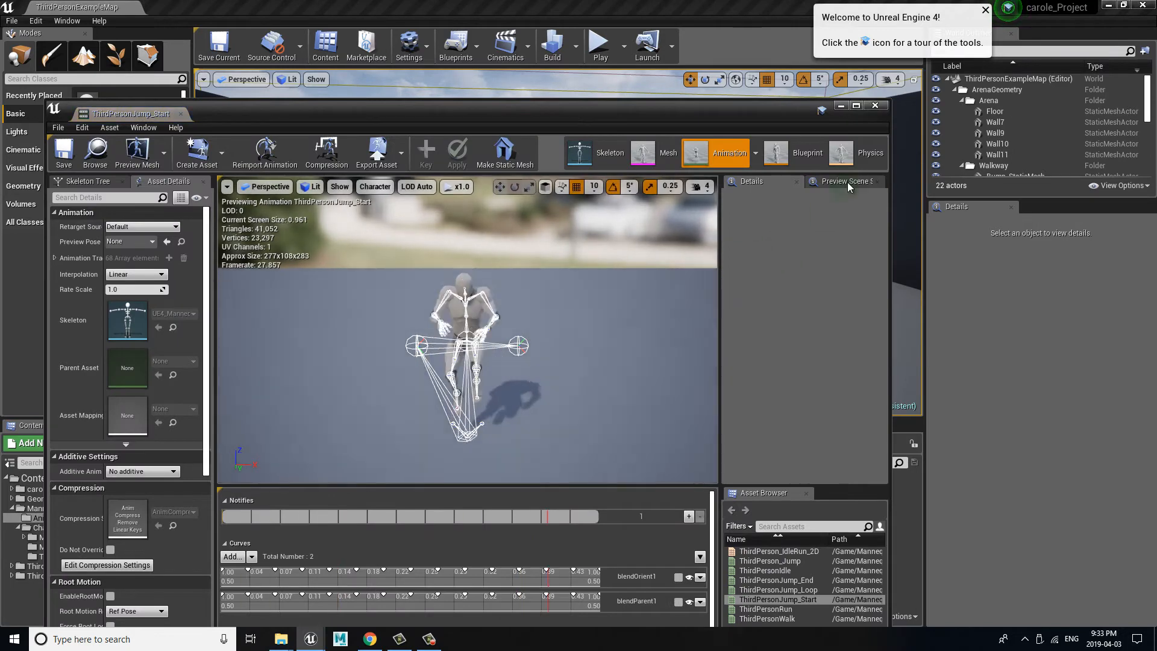
left_click(875, 106)
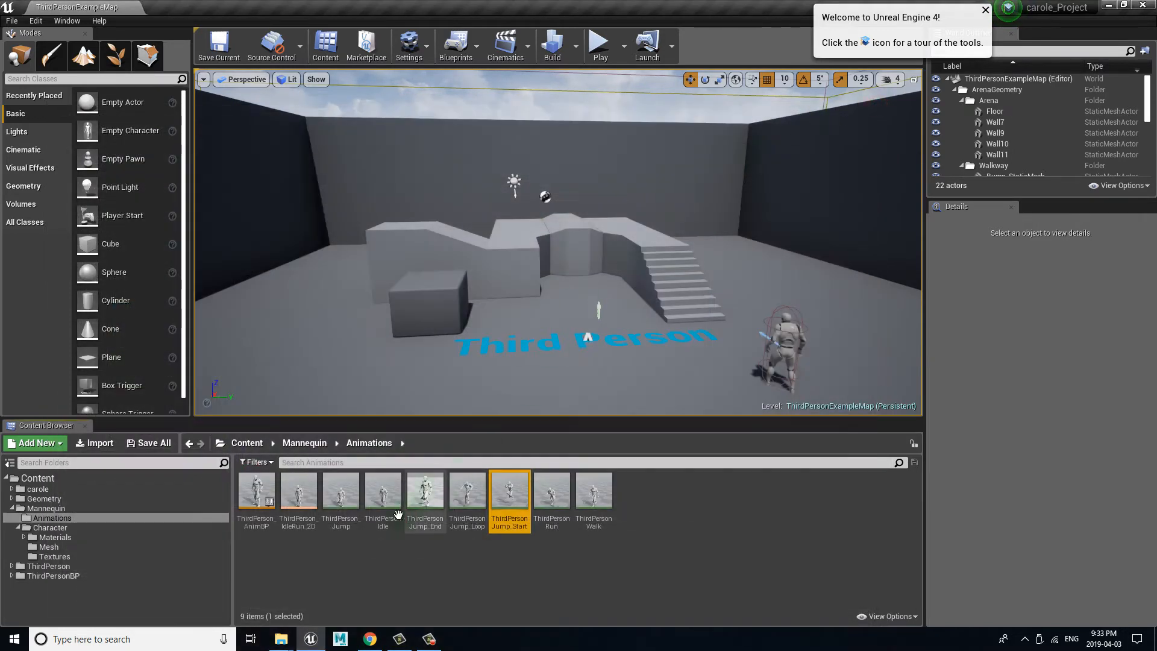
left_click(427, 494)
right_click(427, 494)
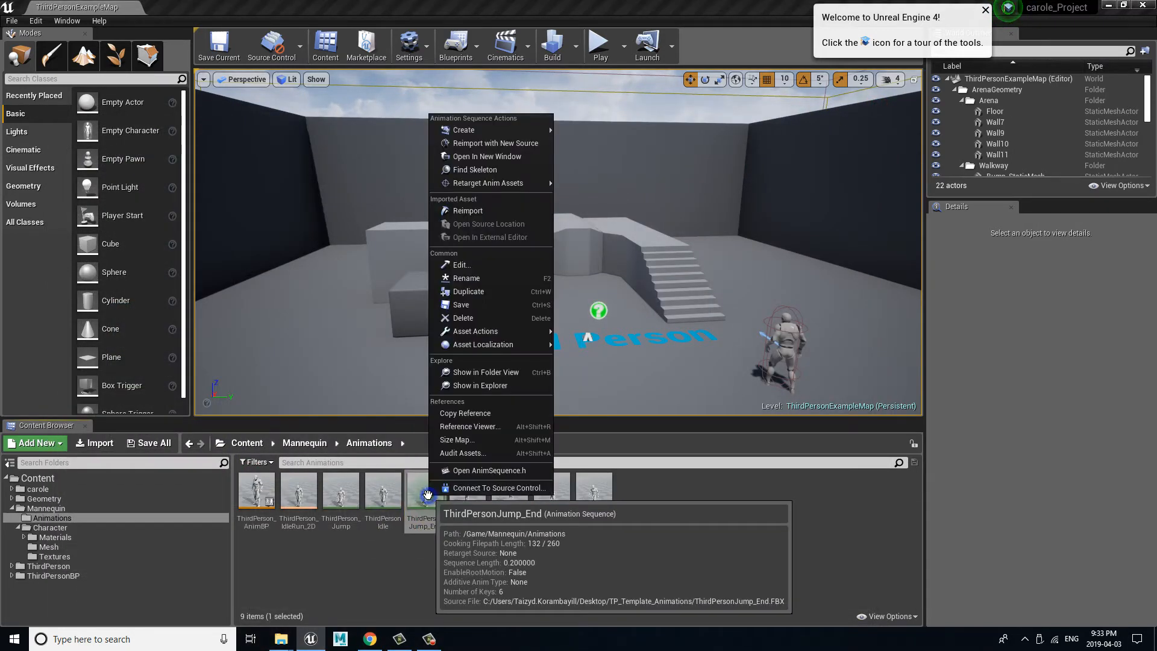
mouse_move(505, 183)
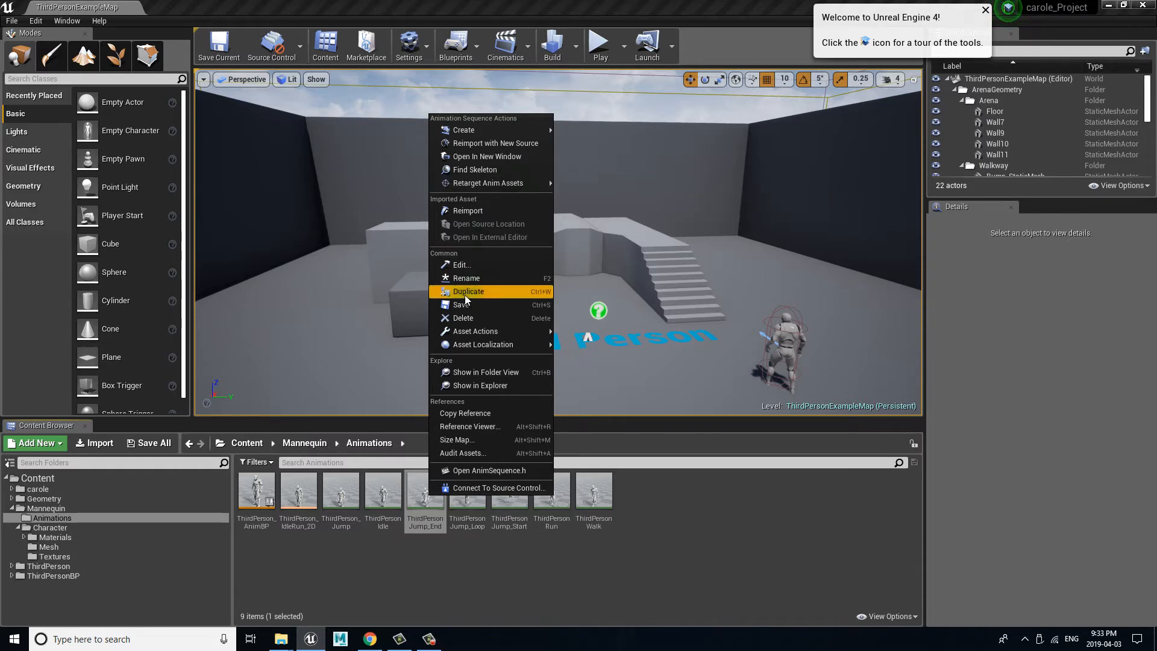
left_click(664, 566)
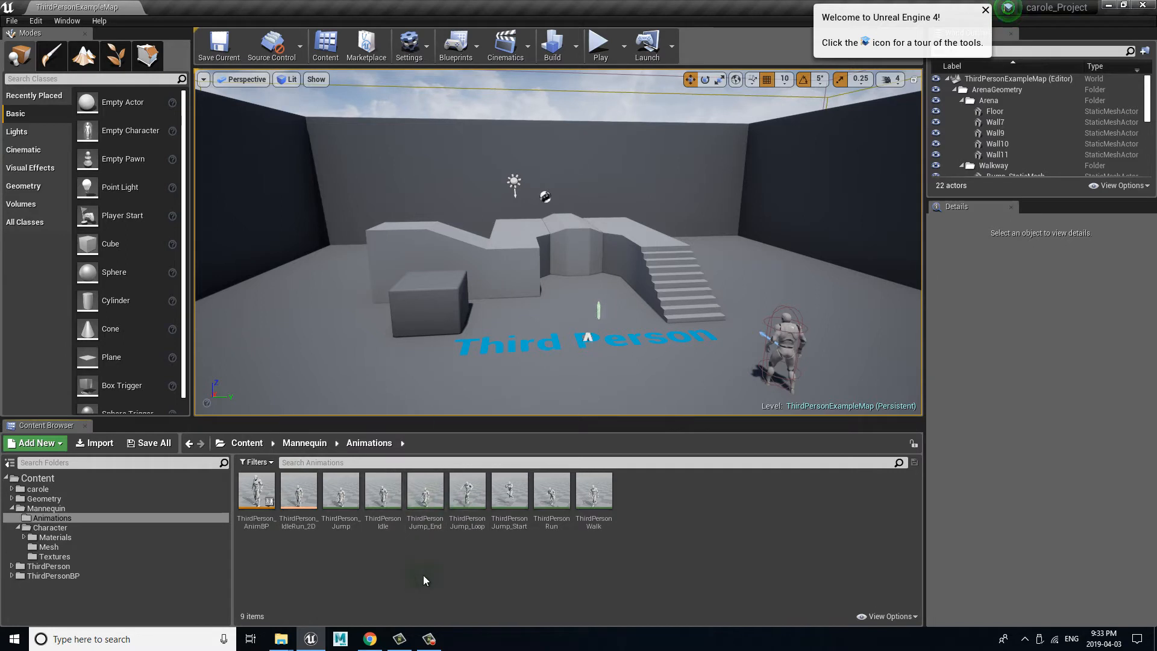
Step: Start duplicating and retargeting the ThirdPerson_AnimBP animation blueprint with SK_carole_Skeleton as the target skeleton
left_click(255, 495)
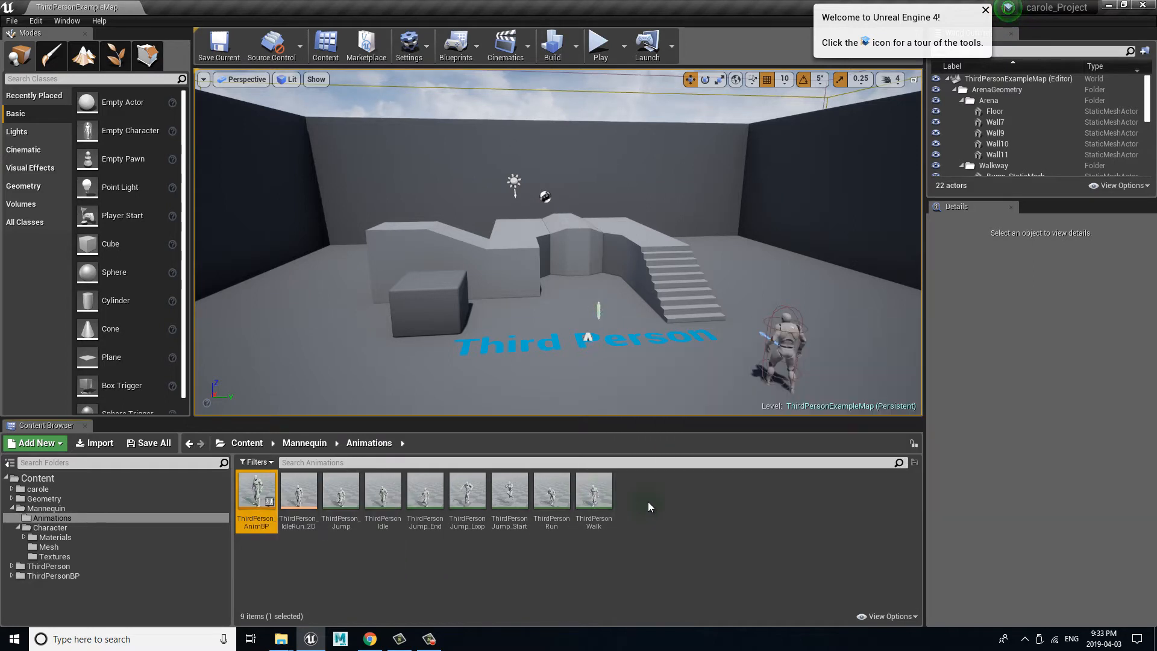
right_click(255, 491)
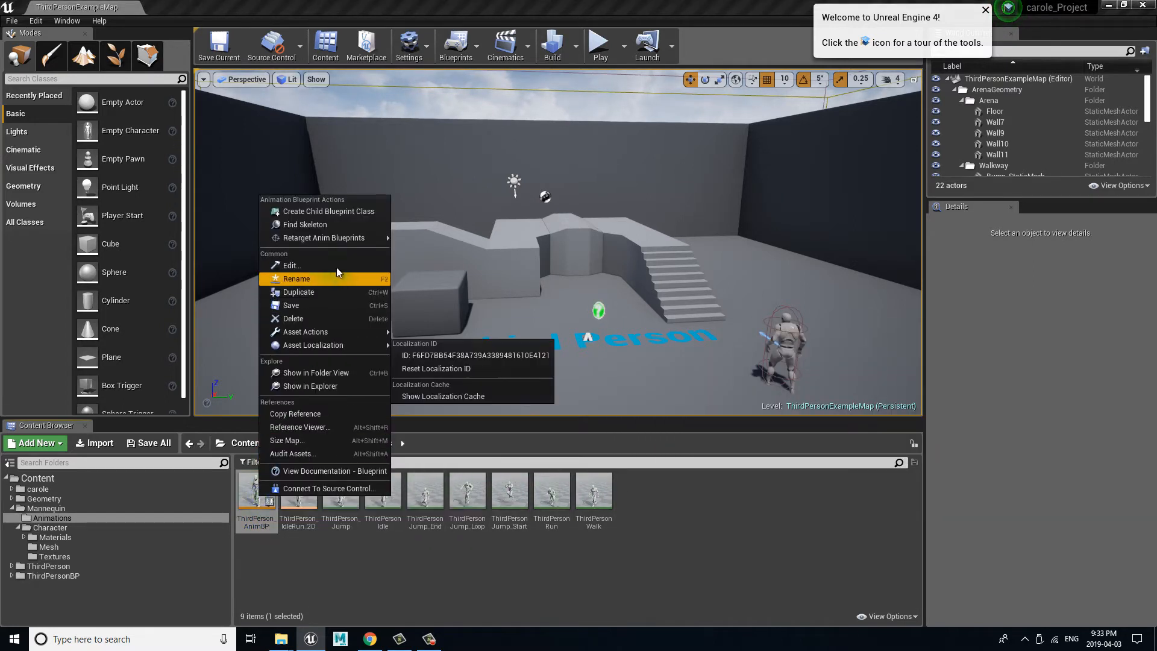
mouse_move(324, 237)
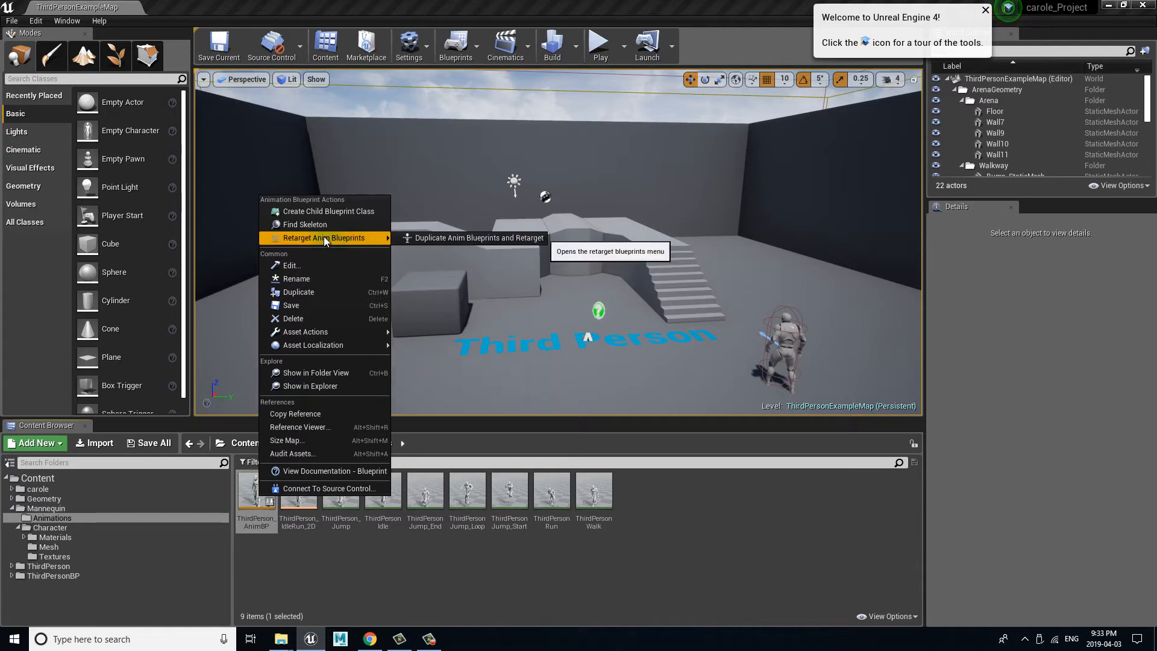
left_click(508, 237)
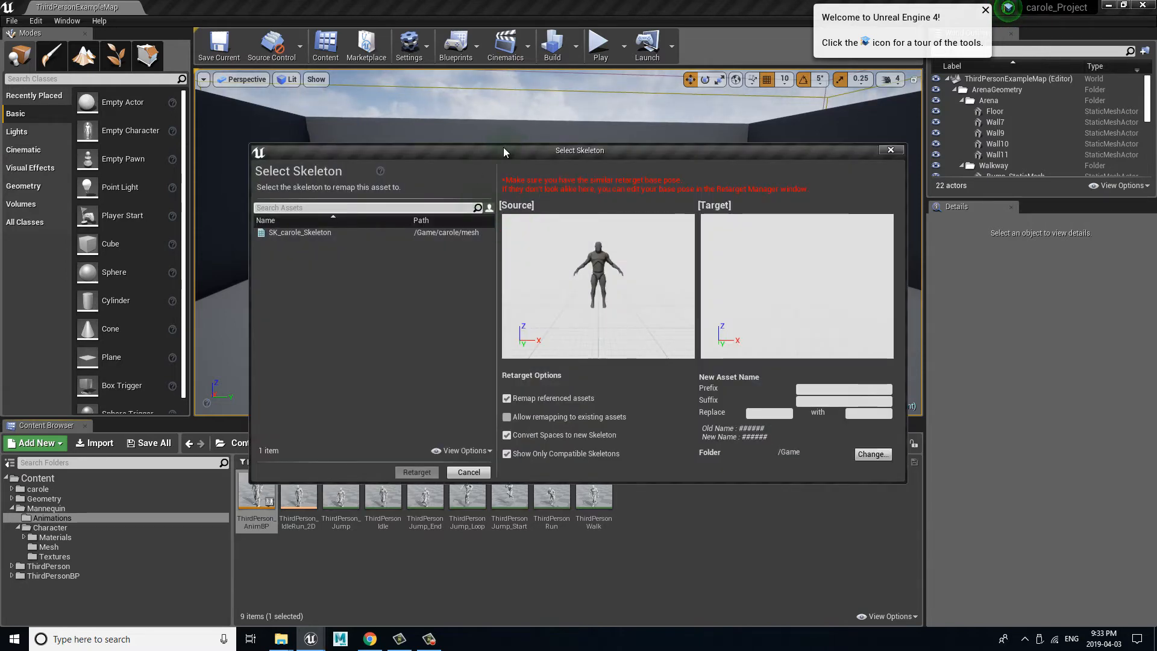
left_click_drag(504, 152, 461, 122)
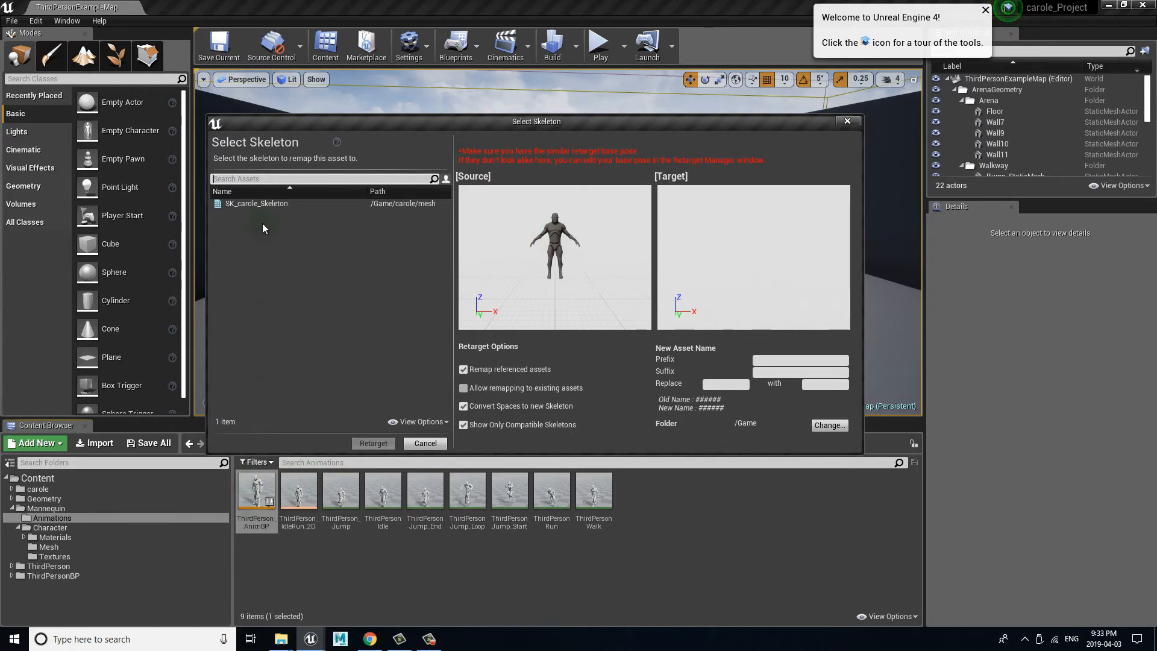
left_click(261, 205)
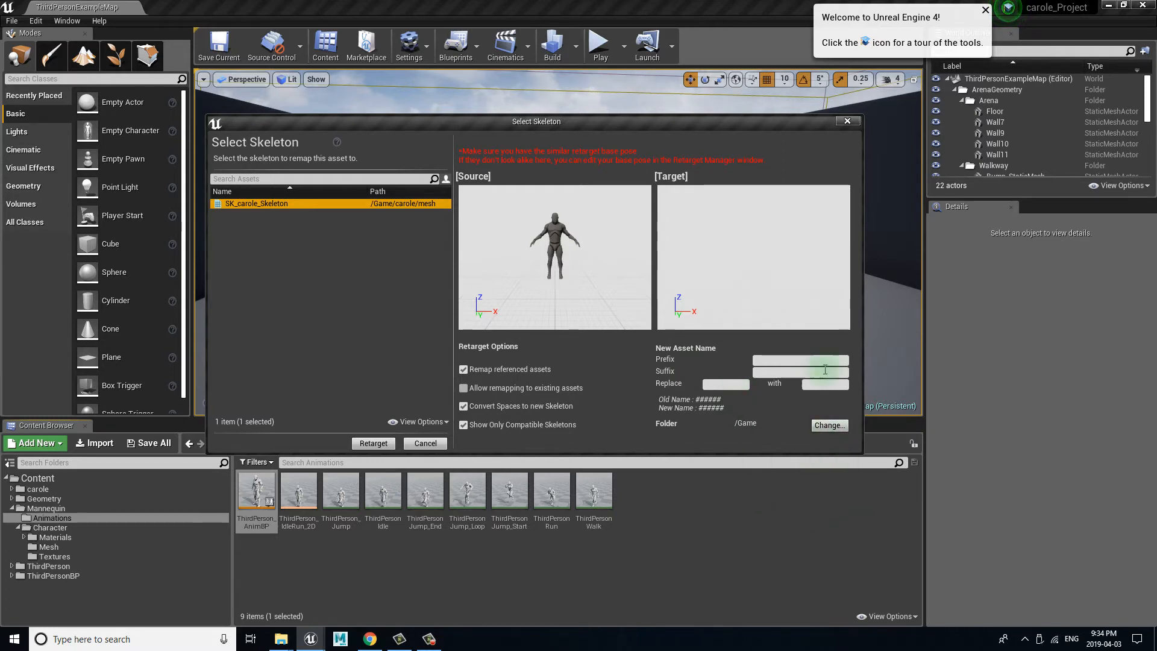
Step: Set the new asset names to replace "ThirdPerson" with "carole_"
left_click(716, 383)
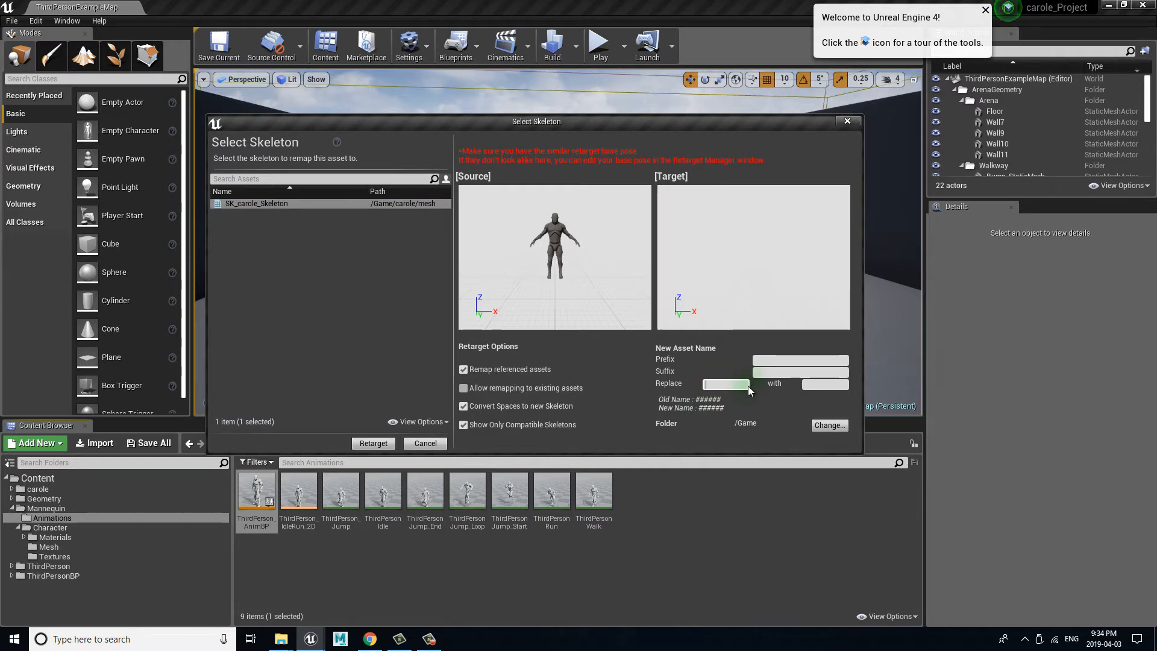
type("Thirdp")
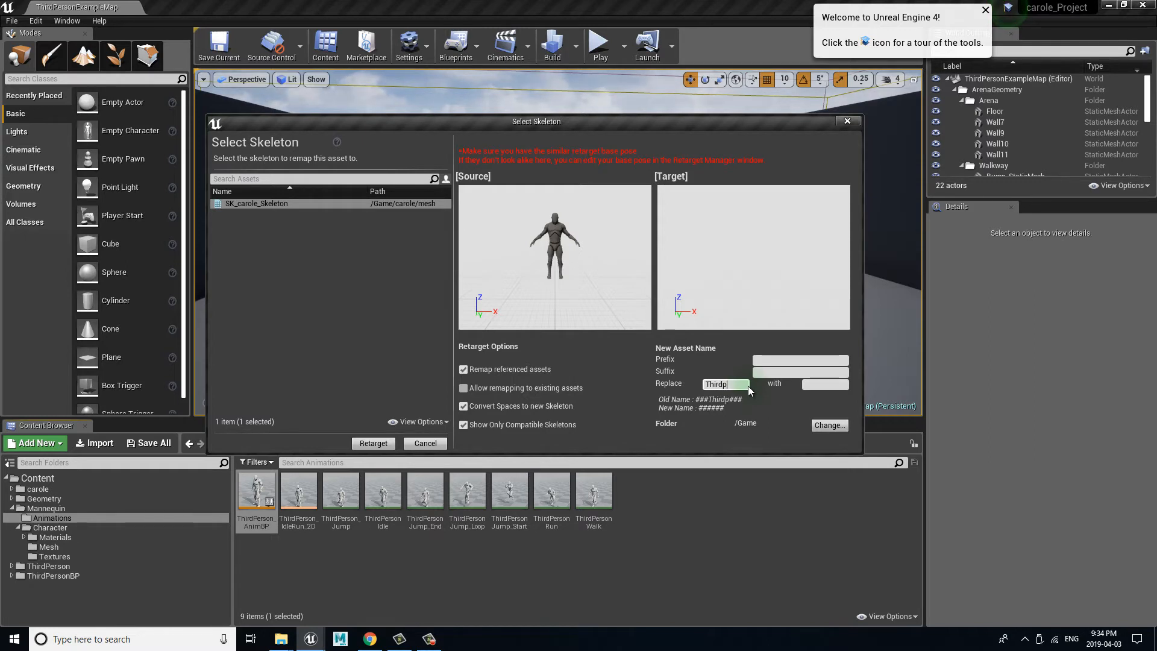
key("BackSpace")
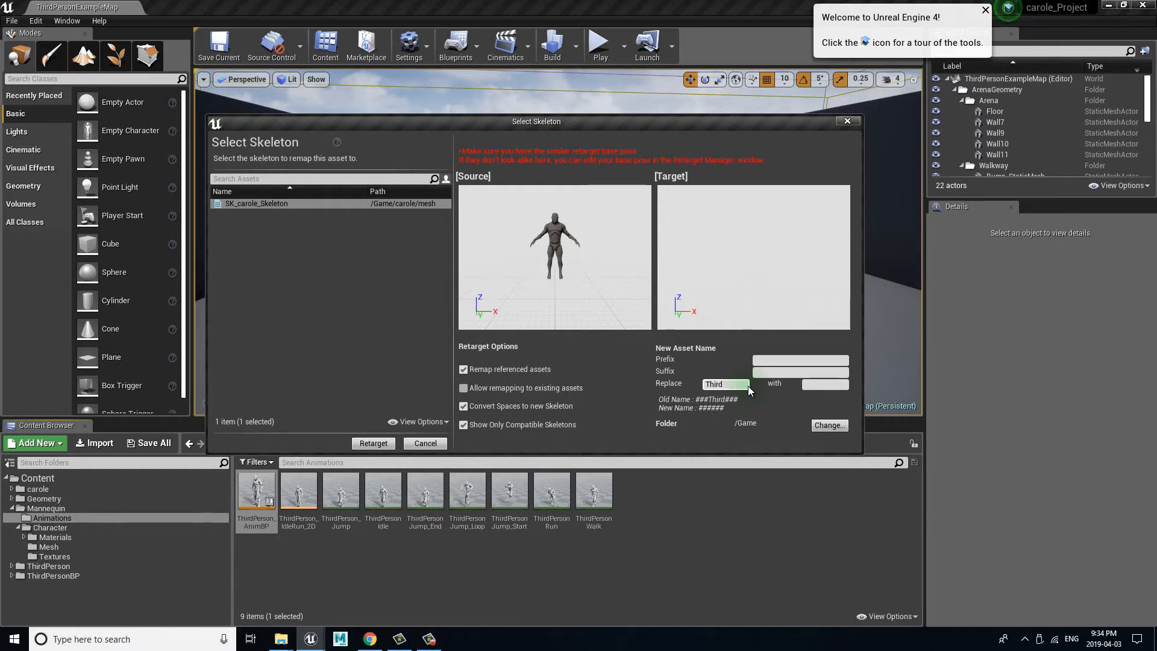
type("Person")
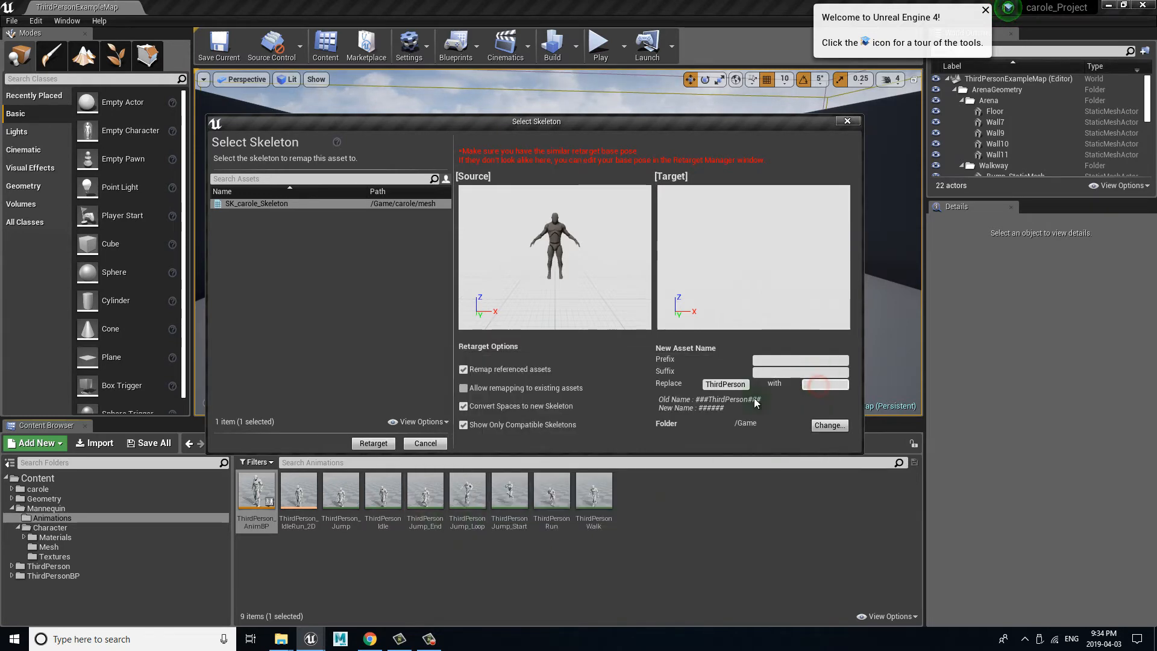
type("carole_")
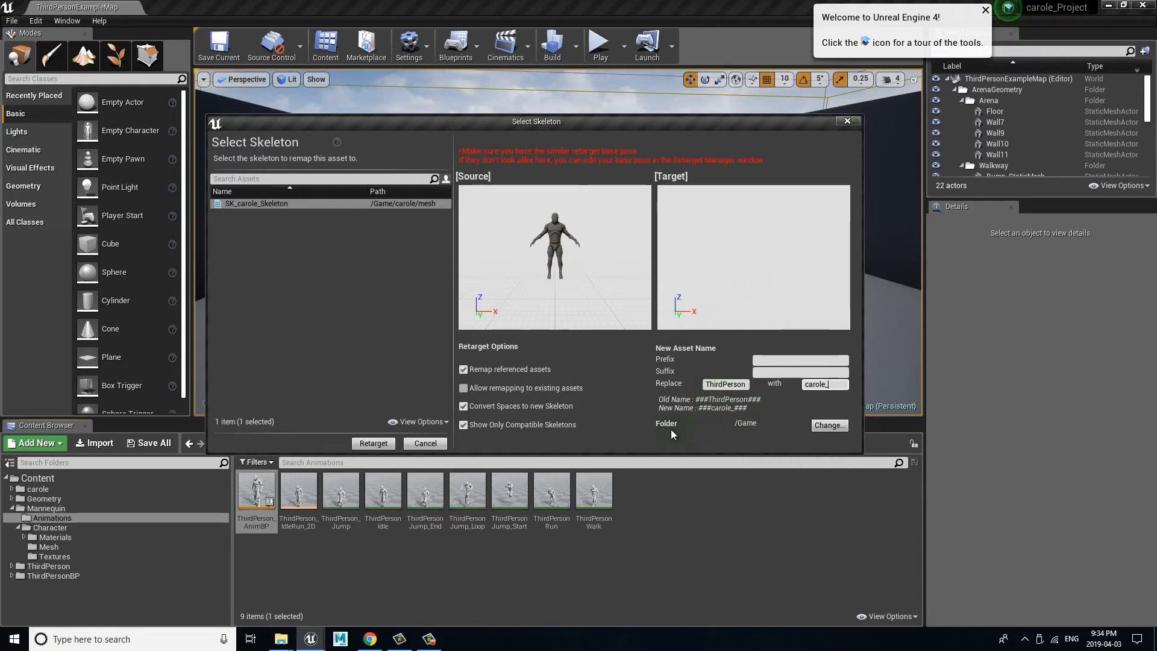
Step: Set the destination folder to carole/animations and retarget the duplicated animation blueprint to carole's skeleton
left_click(829, 425)
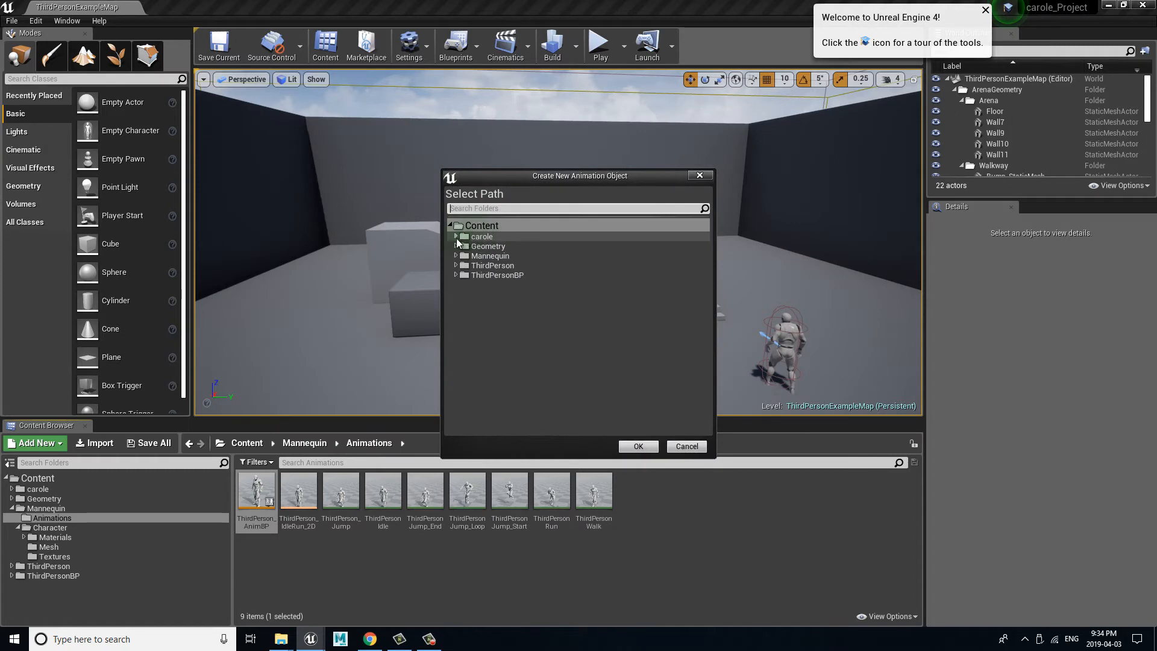
left_click(456, 236)
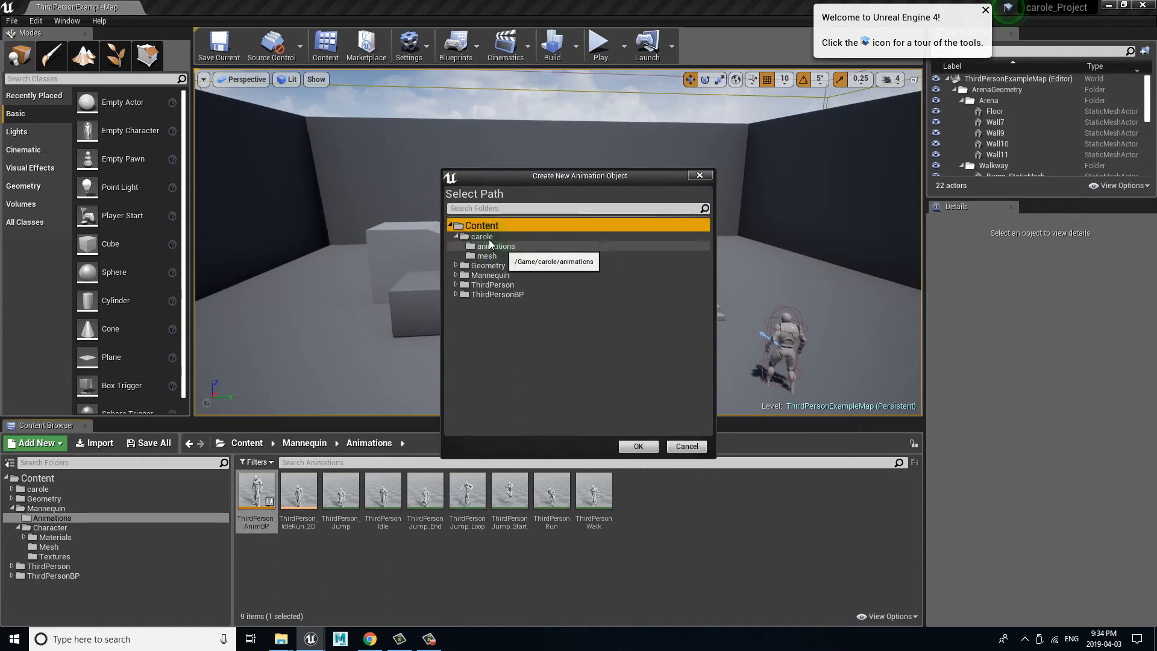
left_click(495, 246)
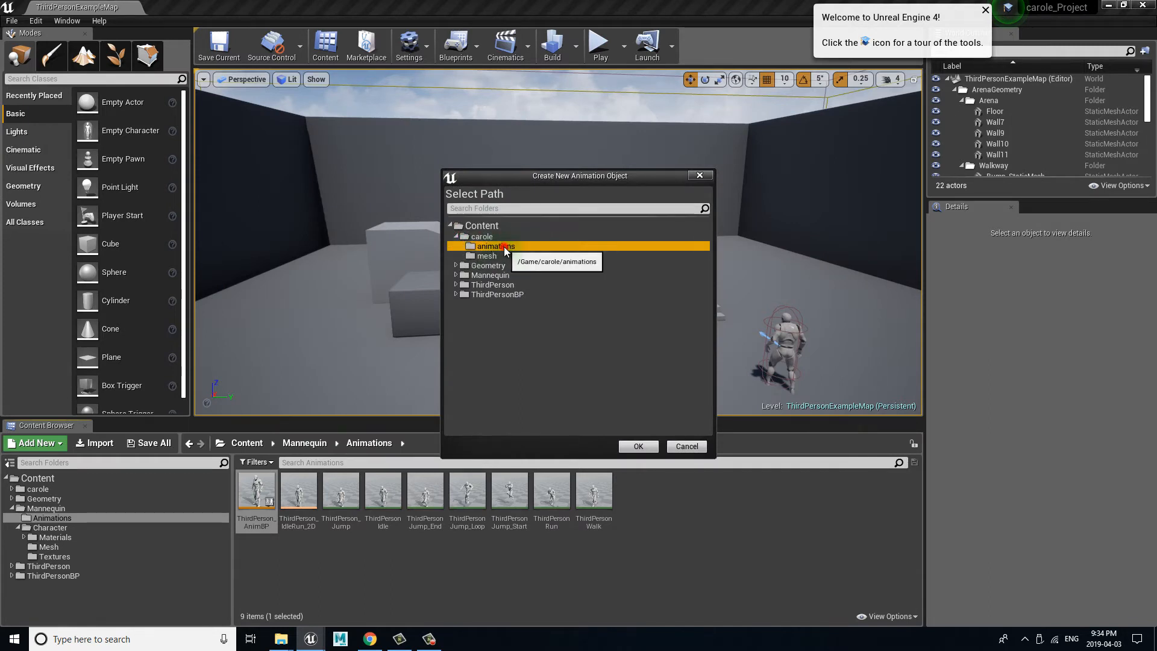
left_click(638, 445)
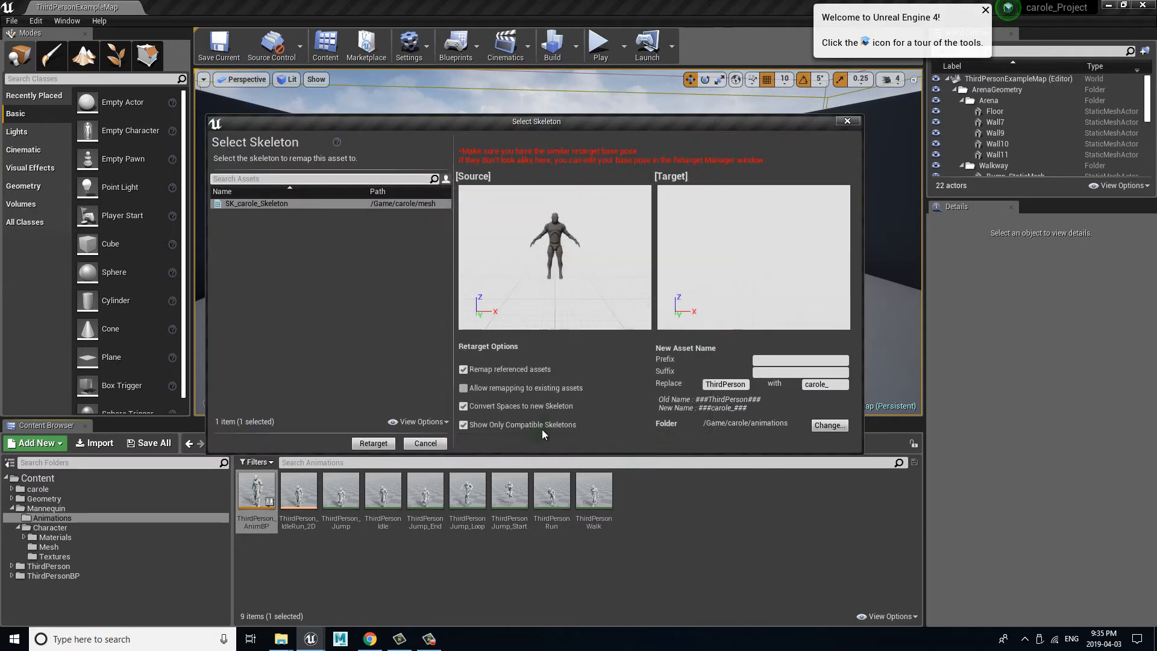
left_click(373, 443)
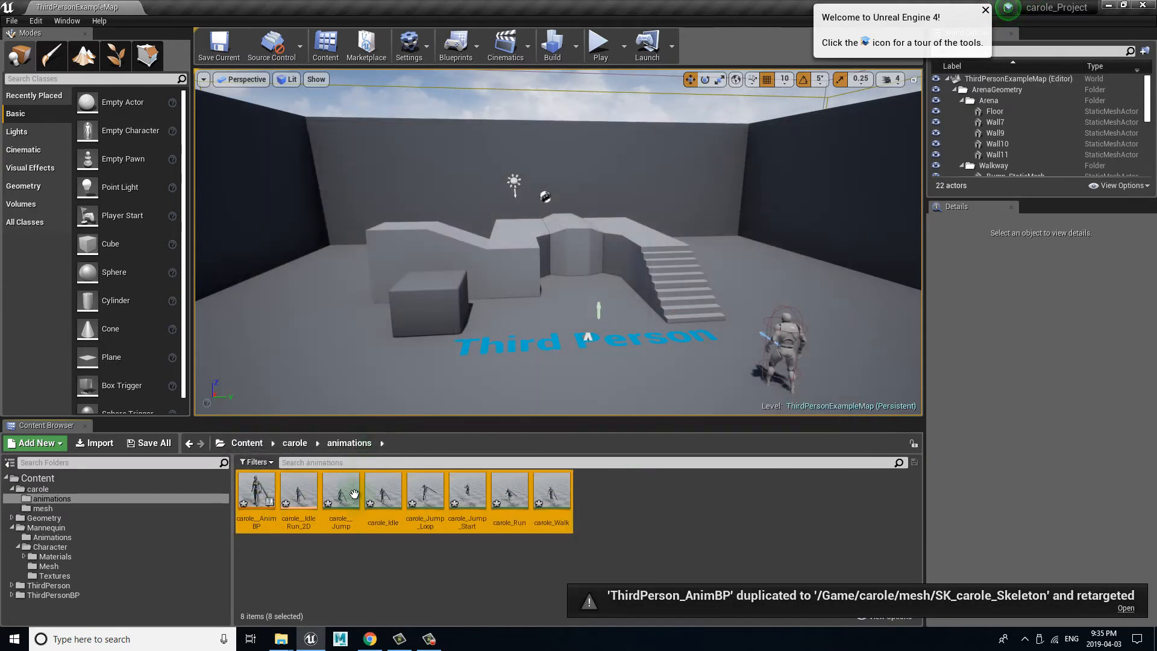
Step: Preview the retargeted carole_Jump_Loop animation on the character, close its editor and clear the asset selection
left_click(435, 565)
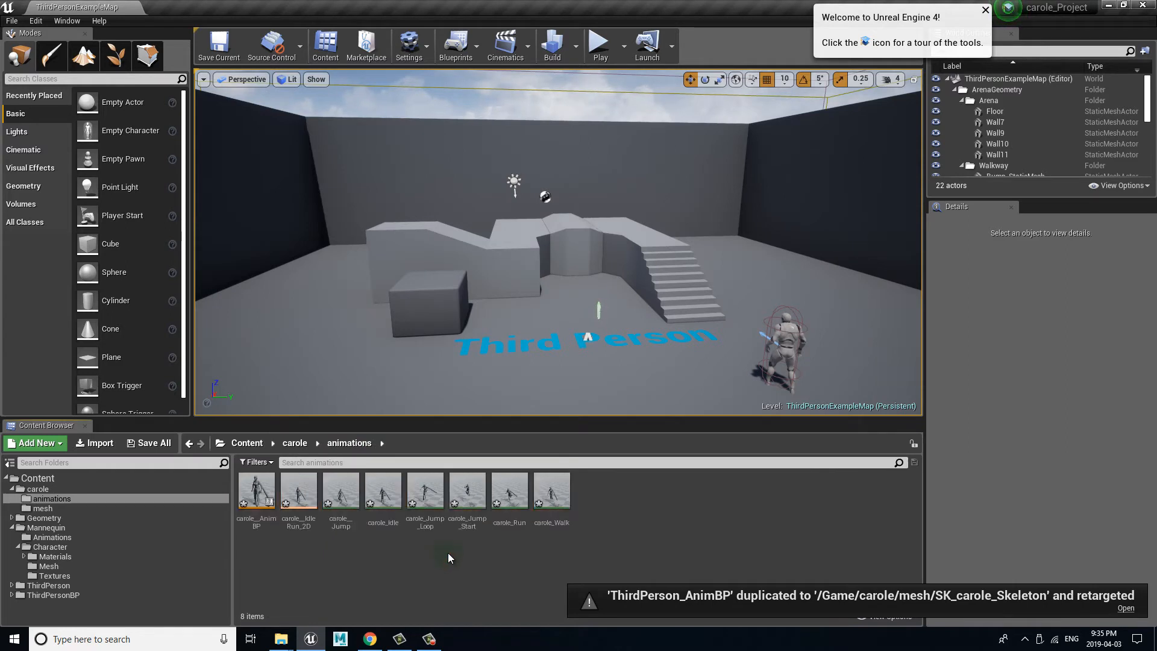
double_click(428, 488)
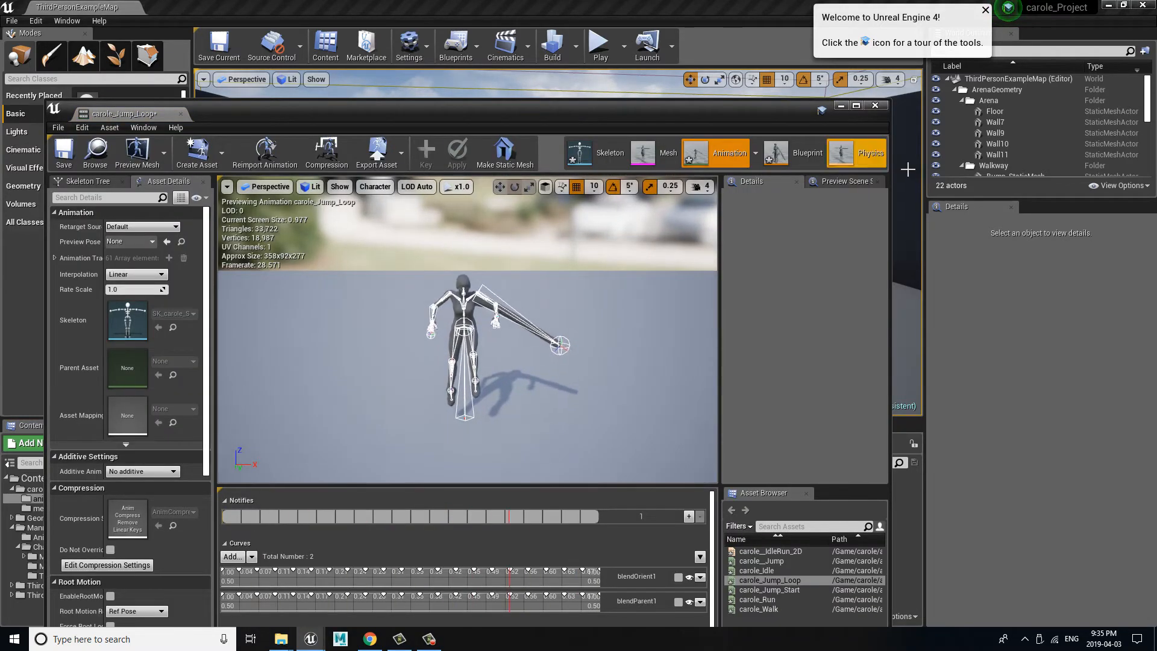
left_click(875, 106)
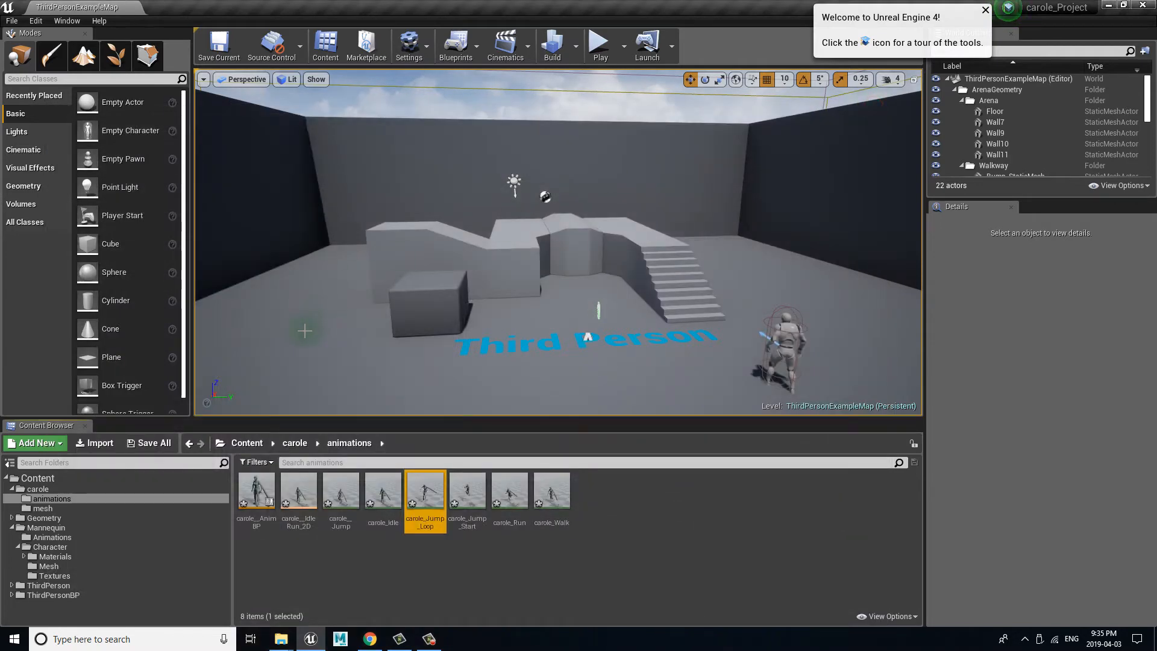
left_click(363, 565)
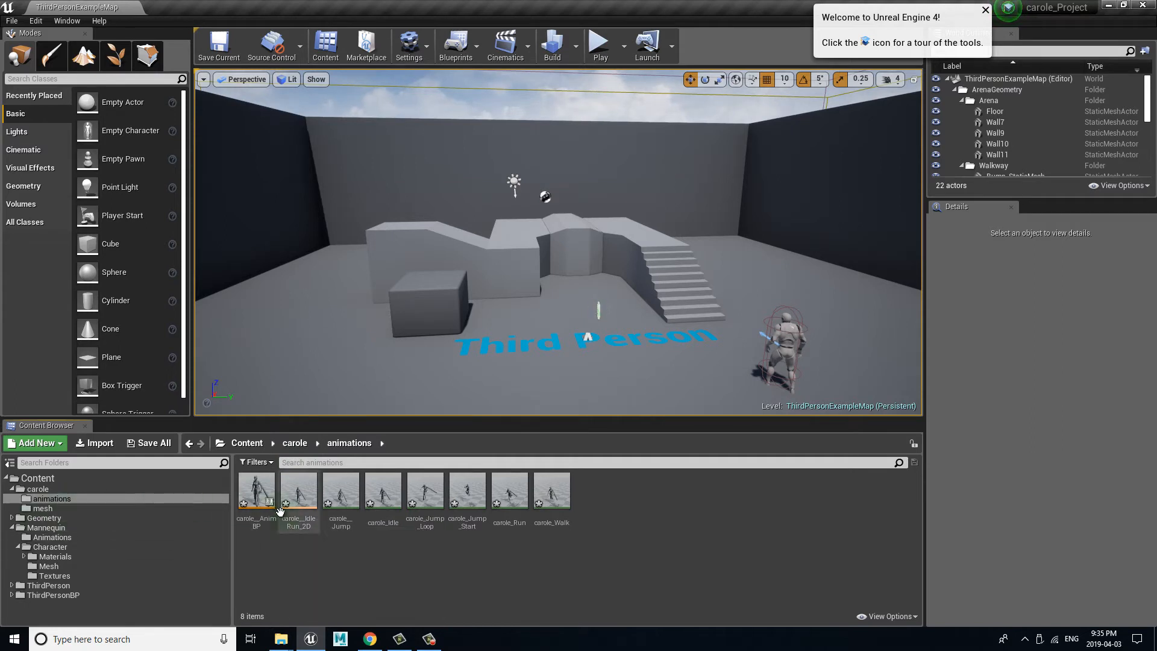
Step: Delete the retargeted assets from carole__AnimBP through carole_Run in the carole animations folder
left_click(257, 488)
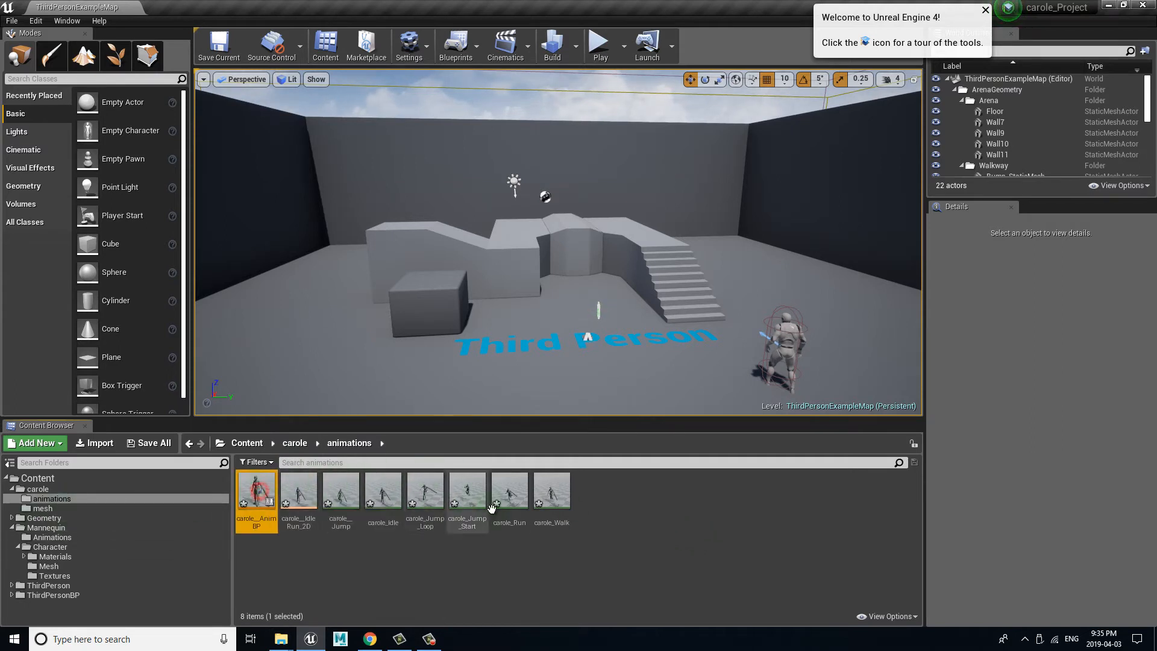
left_click(511, 494, "shift")
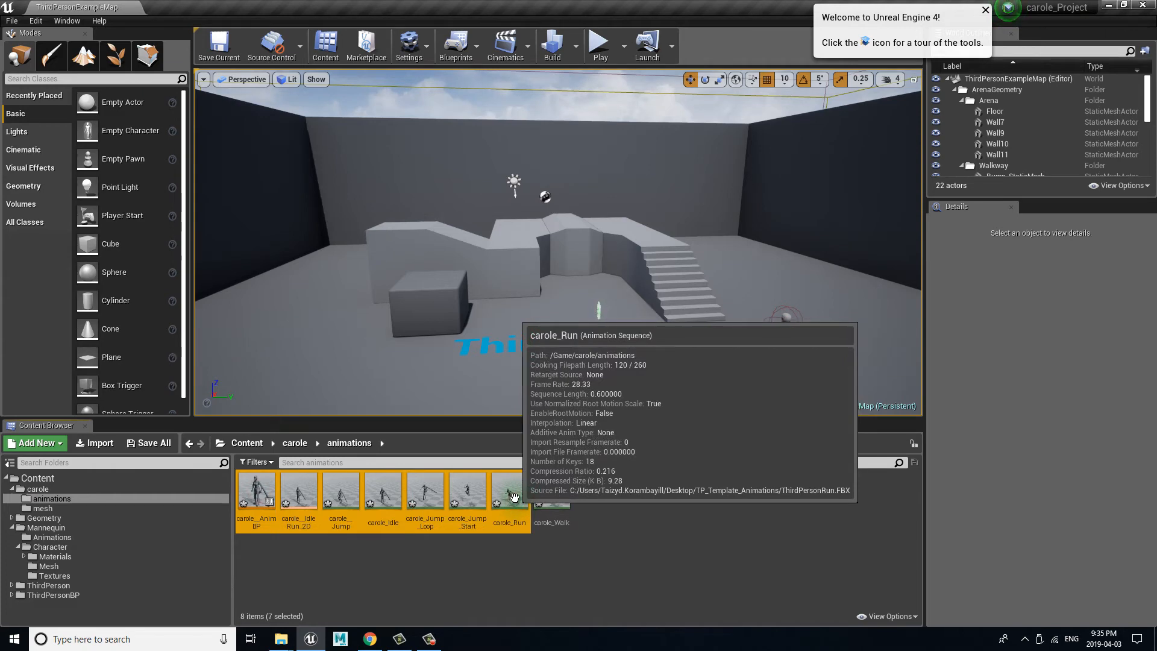
right_click(511, 496)
left_click(566, 338)
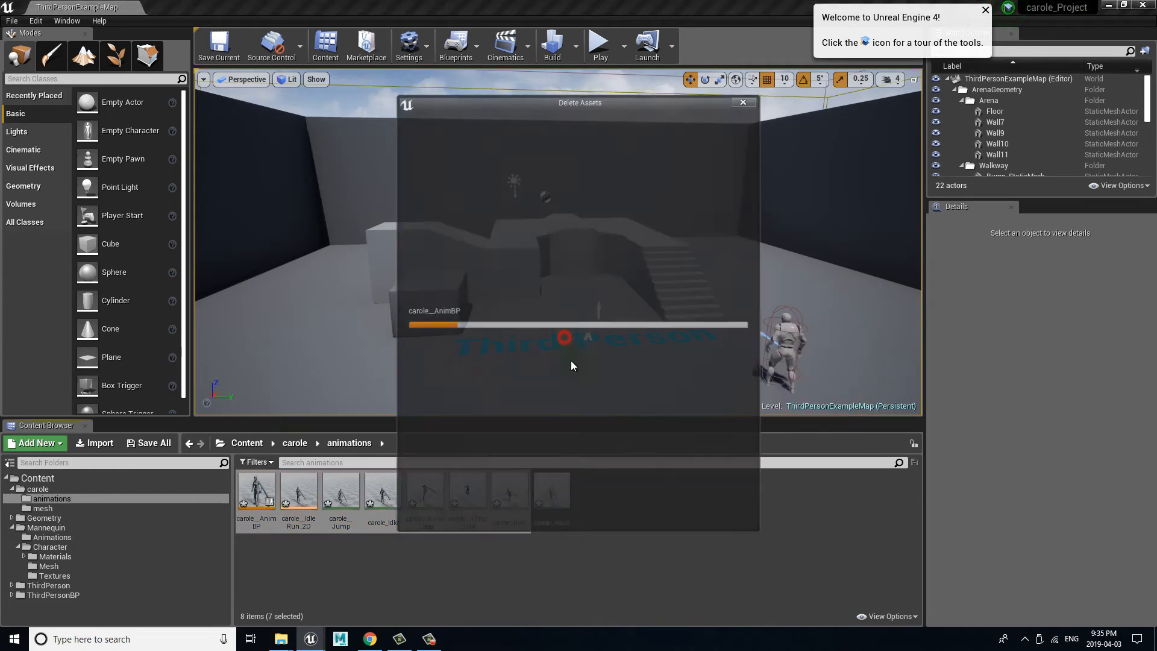
left_click(471, 511)
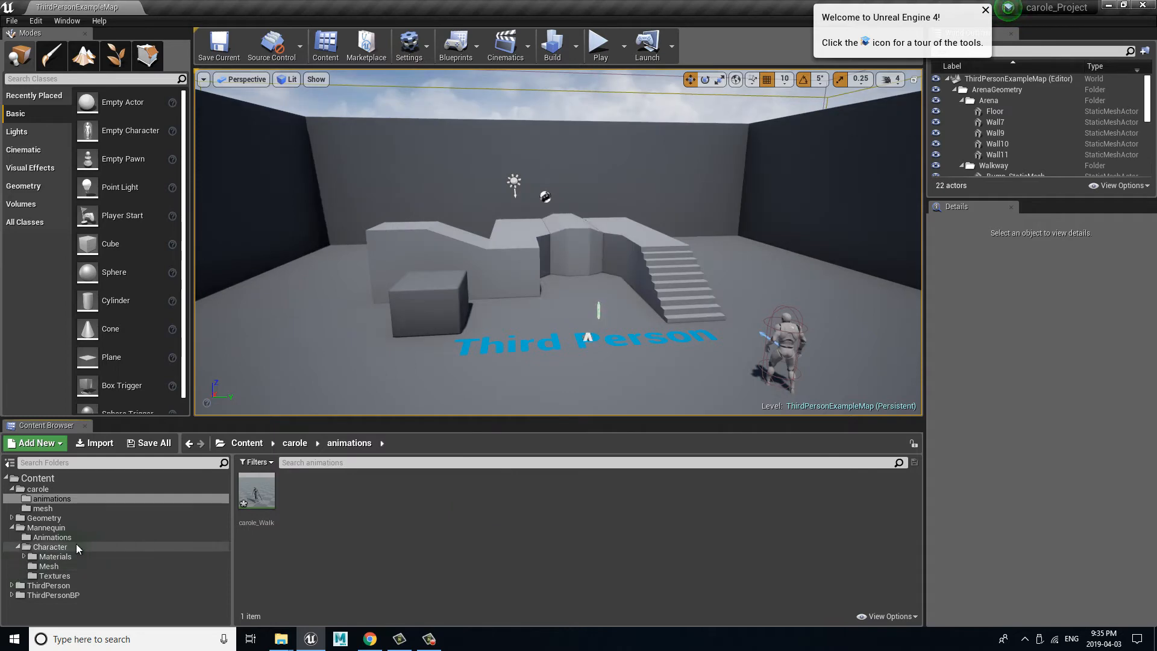
Step: Open SK_carole_Skeleton from the carole mesh folder and show the retargeting options in its skeleton tree
left_click(47, 511)
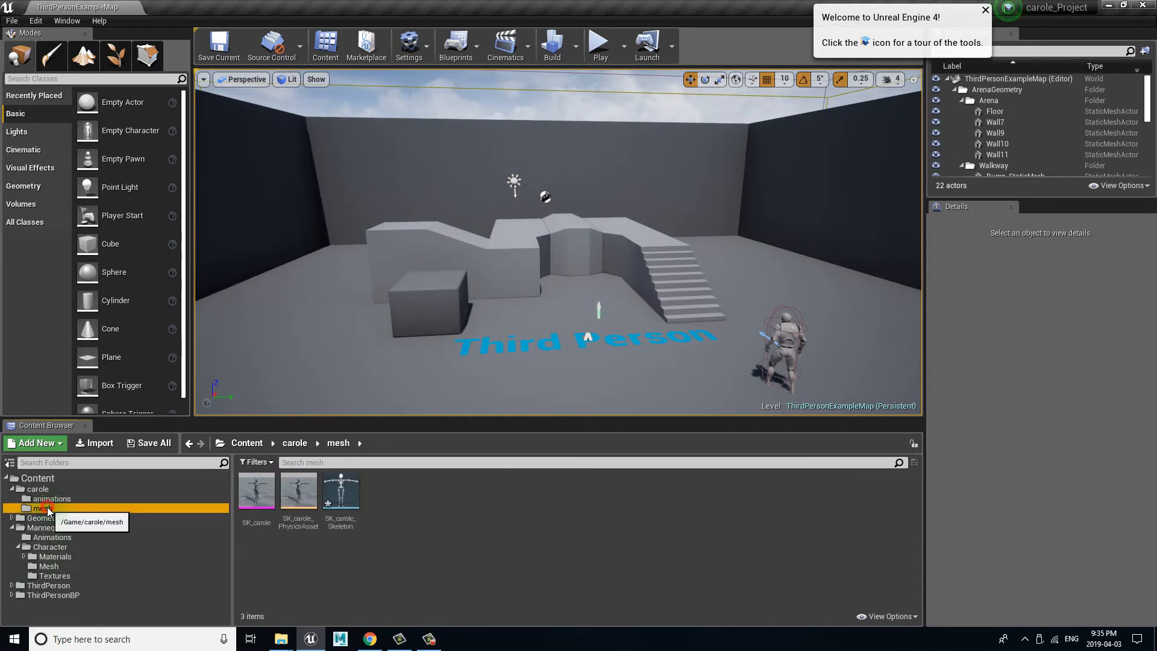
double_click(341, 492)
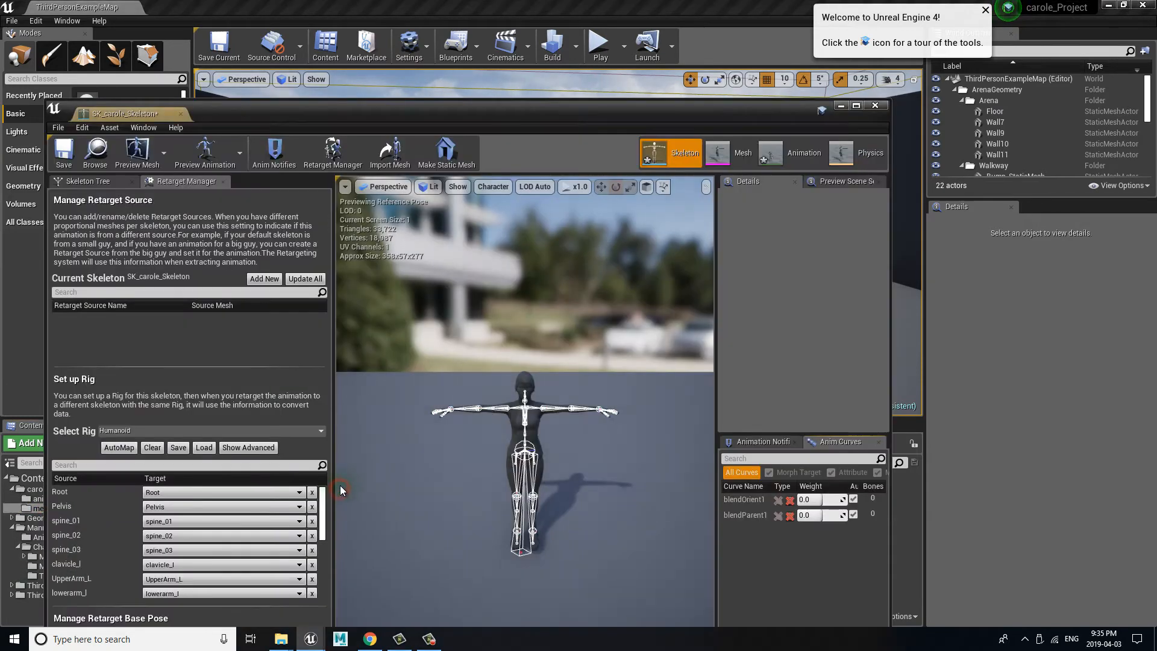
left_click(100, 182)
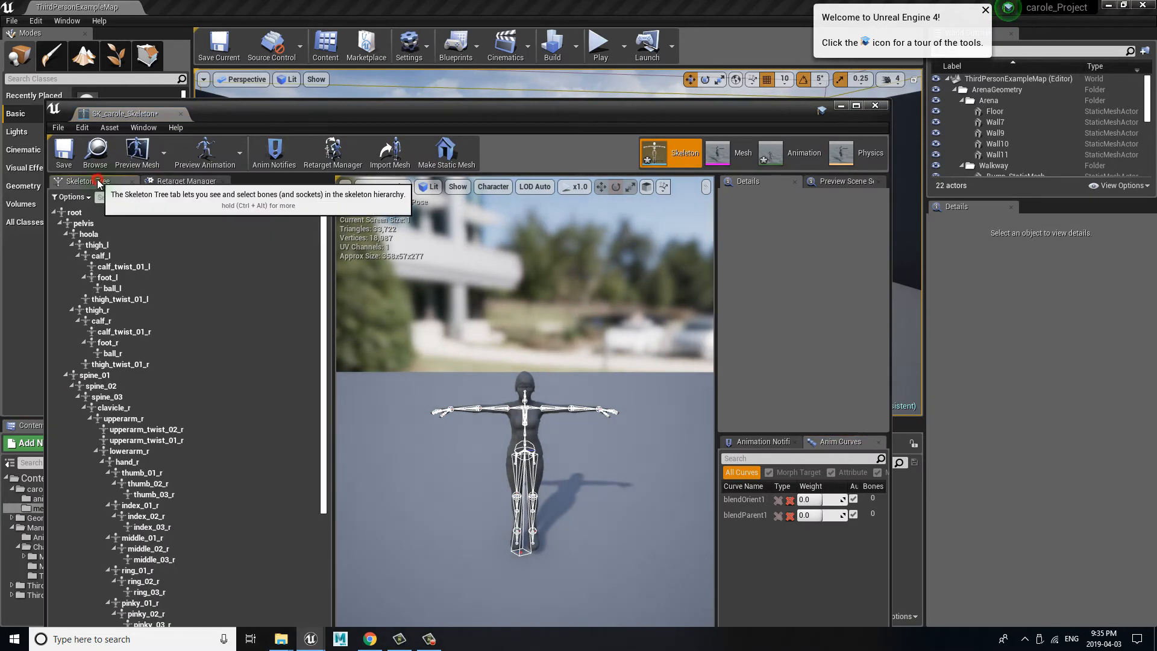
left_click(89, 197)
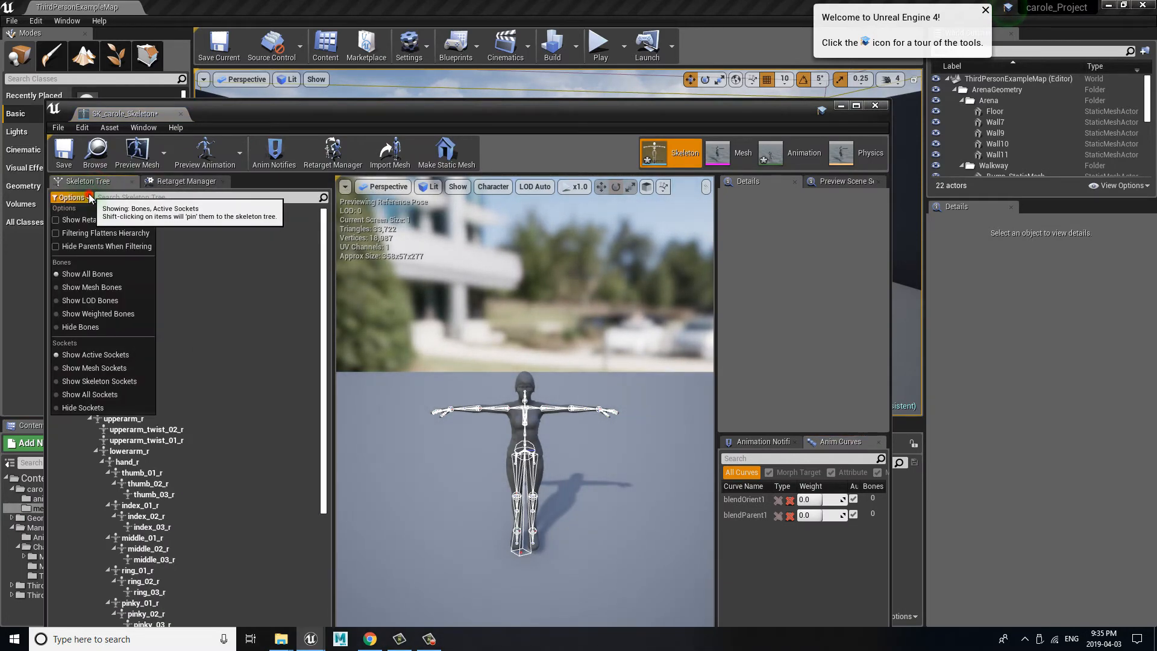
left_click(126, 219)
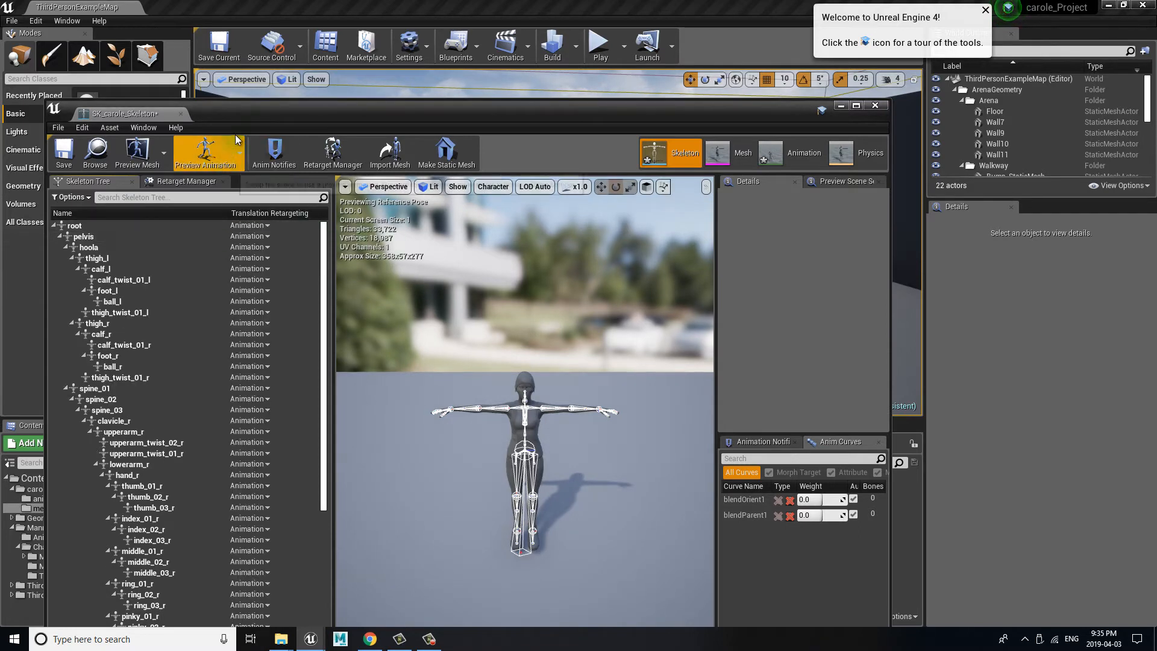
left_click_drag(264, 112, 277, 32)
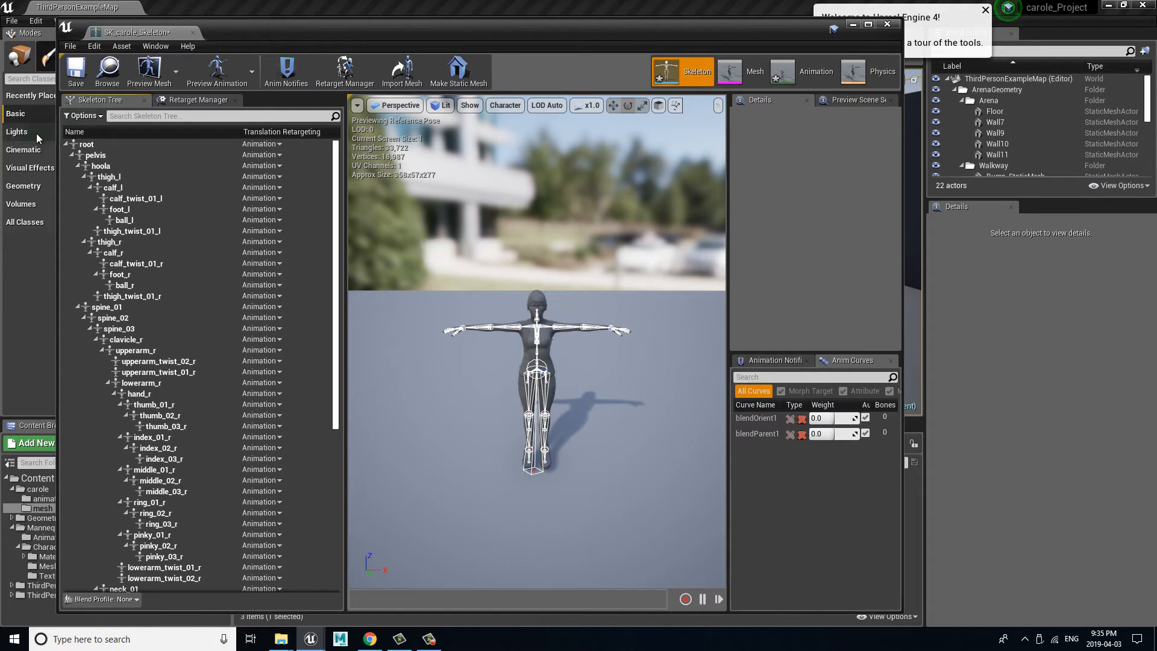
Step: Recursively set the translation retargeting to Skeleton from the root bone down
left_click(119, 148)
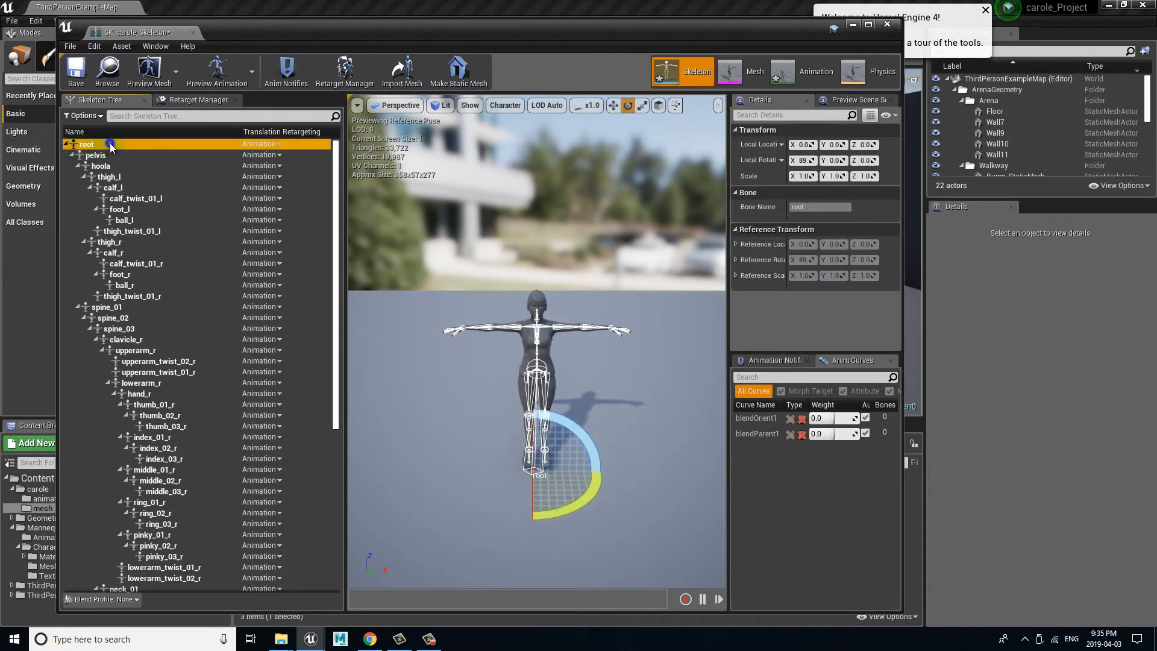
right_click(109, 143)
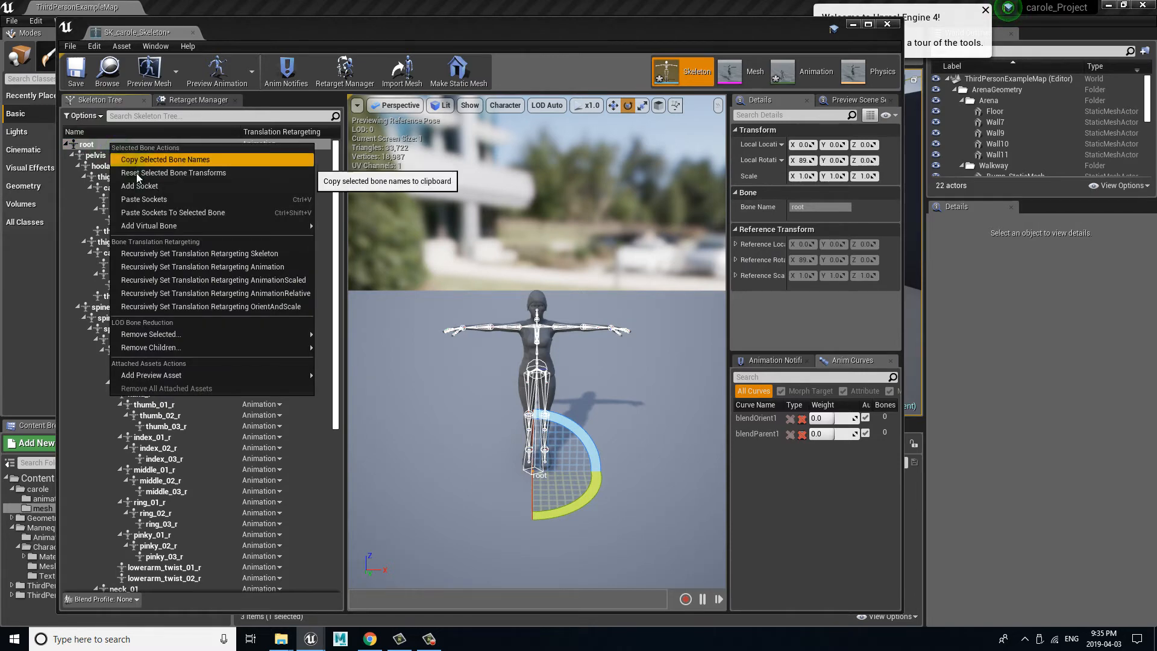
left_click(255, 253)
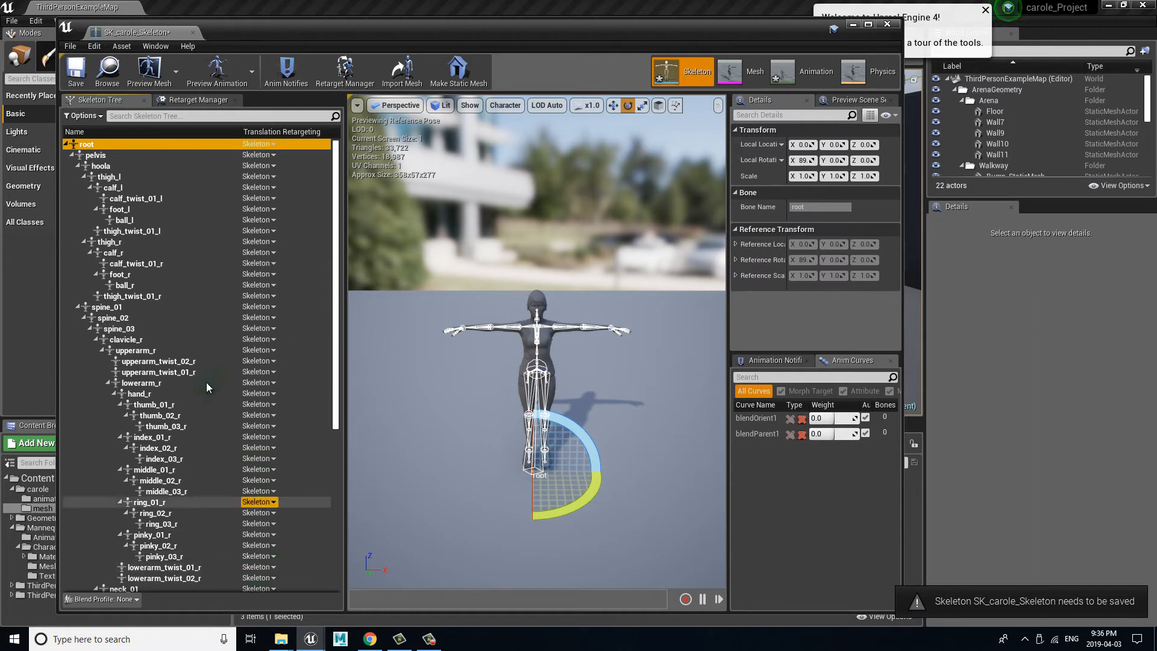
Step: Set the translation retargeting of the pelvis bone to Animation and of the root bone to Animation Scaled
left_click(113, 154)
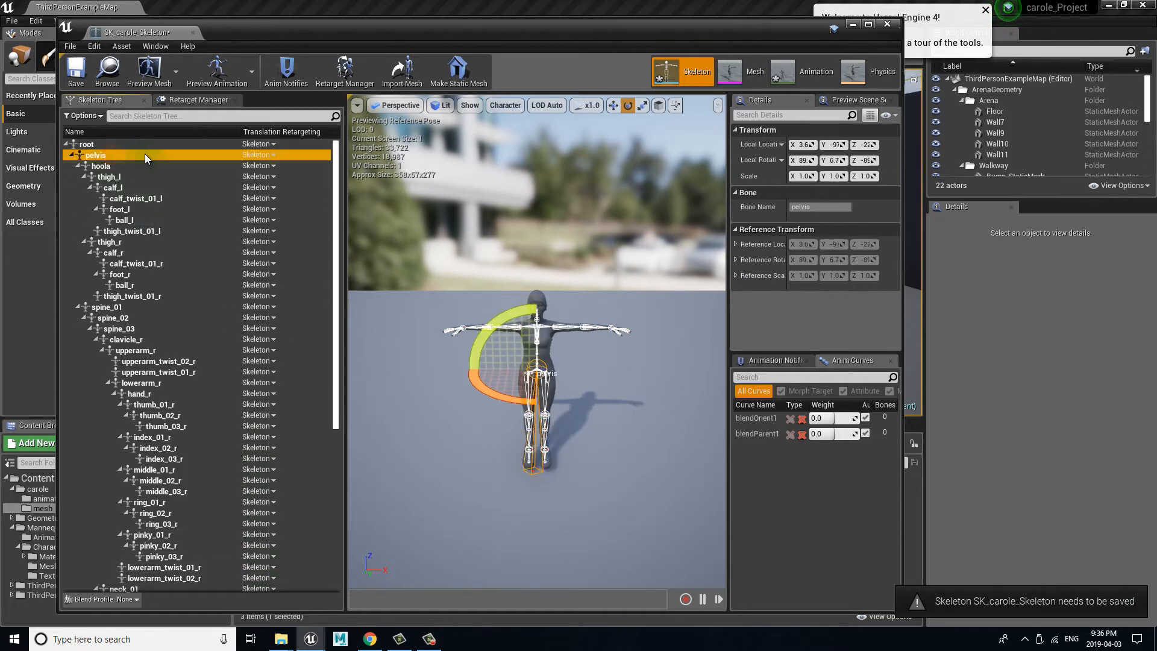
left_click(265, 154)
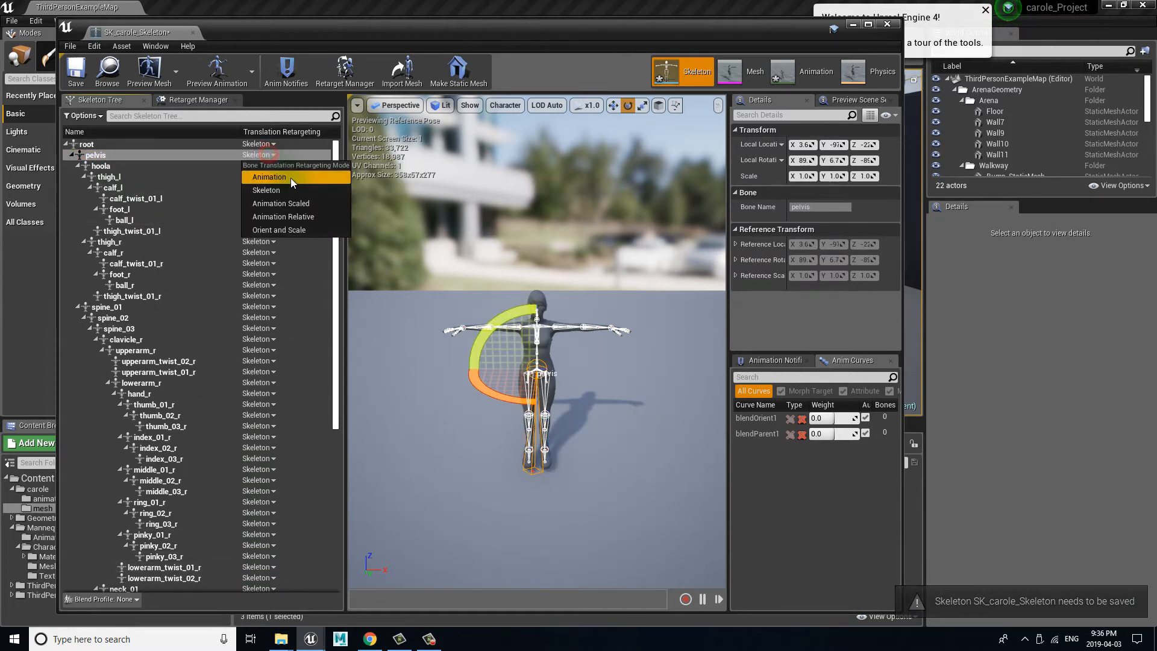
left_click(290, 178)
left_click(144, 143)
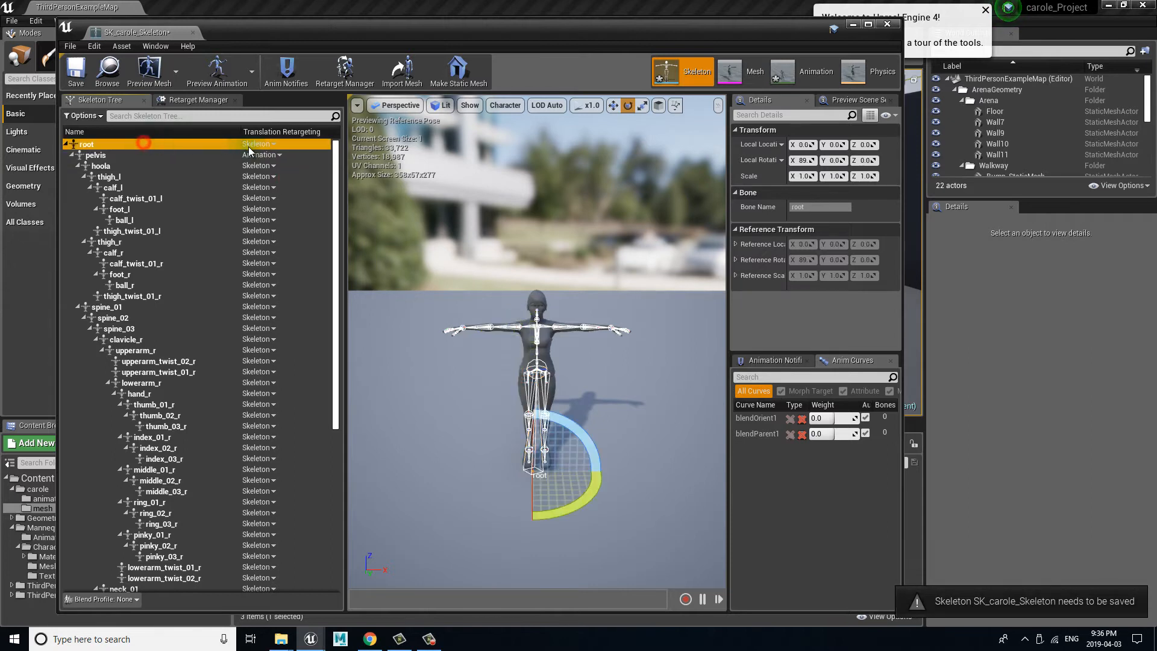
left_click(262, 144)
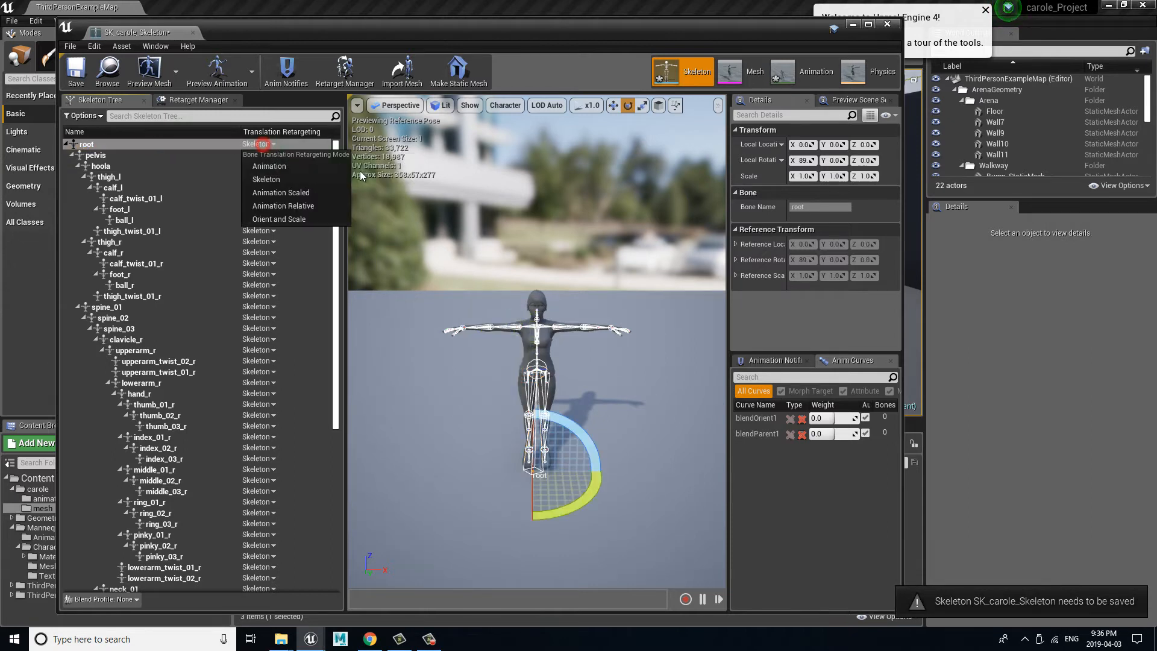
left_click(316, 192)
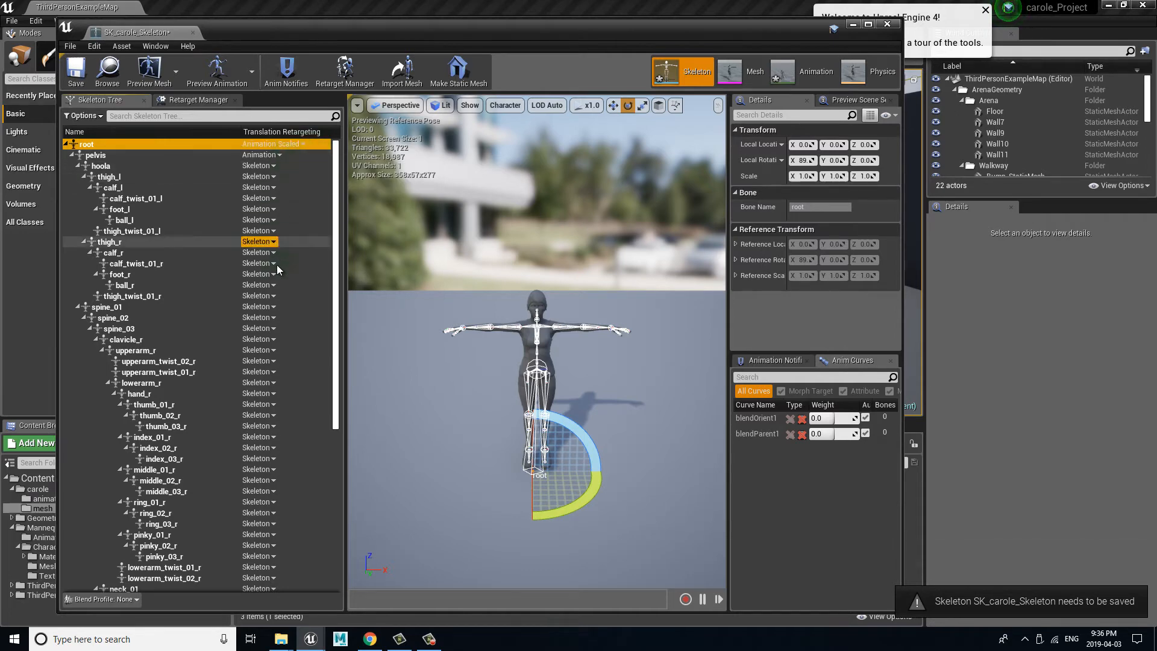
scroll(335, 280, "down", 1)
scroll(334, 280, "up", 1)
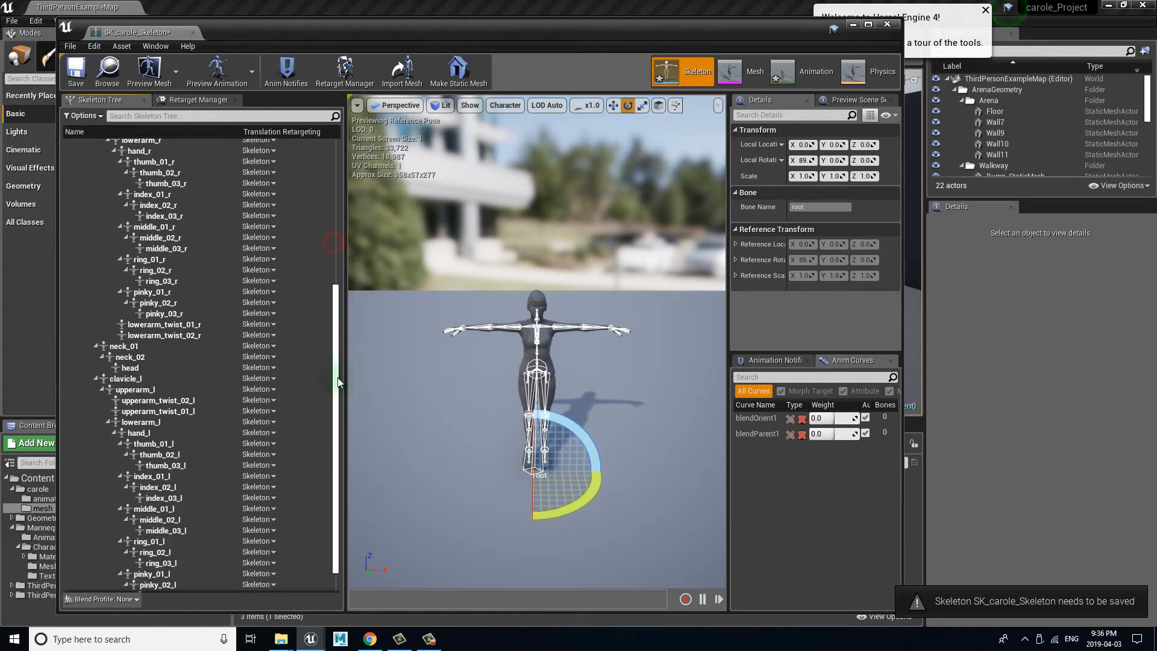
Step: Save SK_carole_Skeleton and close its editor
left_click(75, 71)
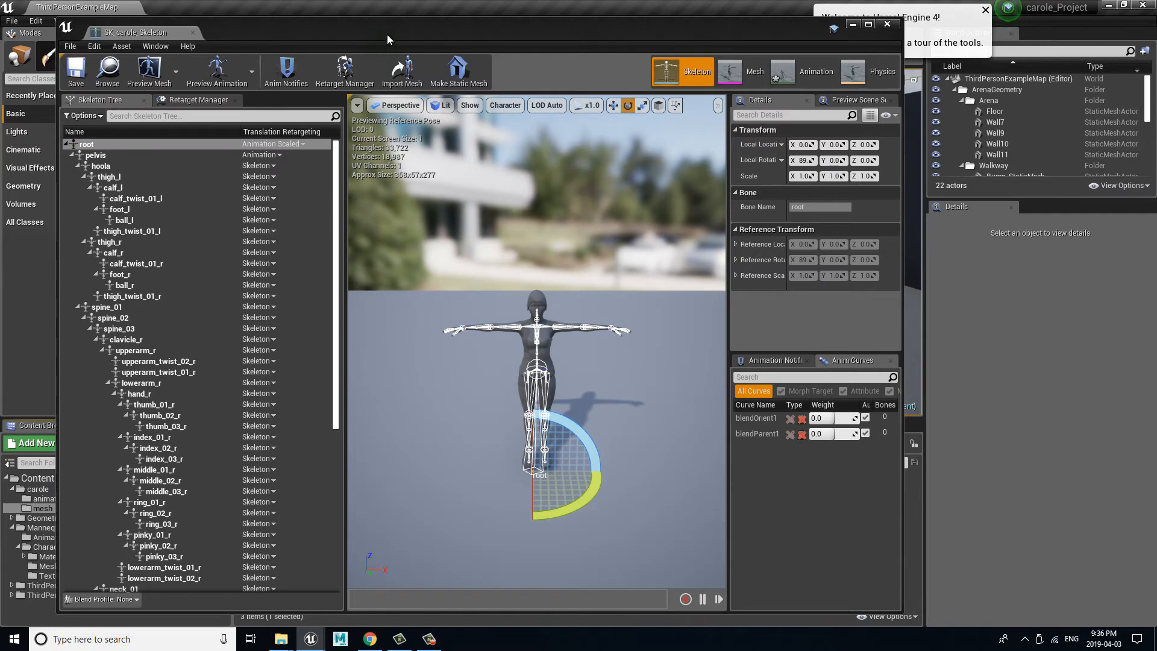
left_click_drag(387, 40, 447, 97)
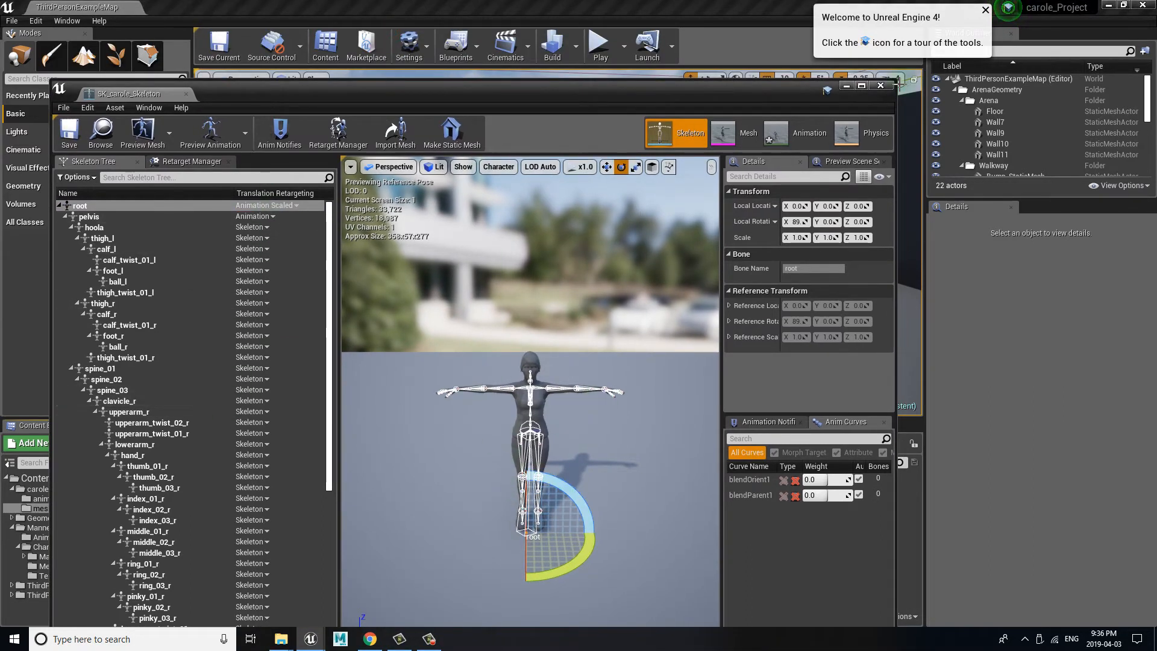
left_click(884, 87)
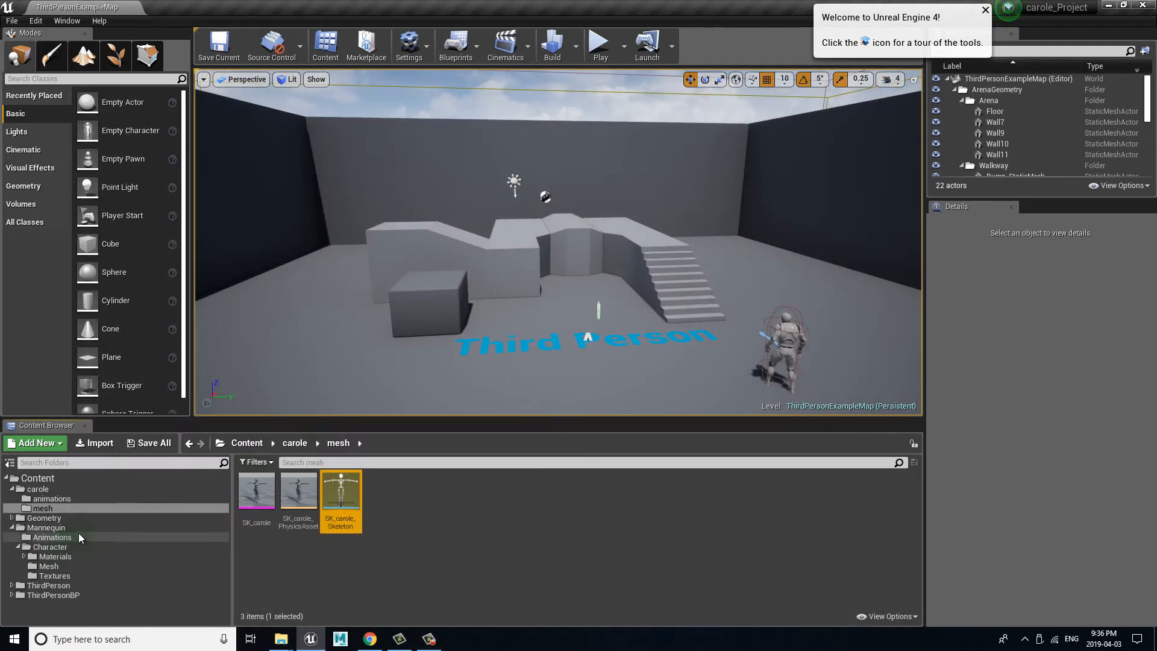
Step: Start duplicating and retargeting ThirdPerson_AnimBP from the Mannequin Animations folder, with SK_carole_Skeleton as the target skeleton
left_click(52, 537)
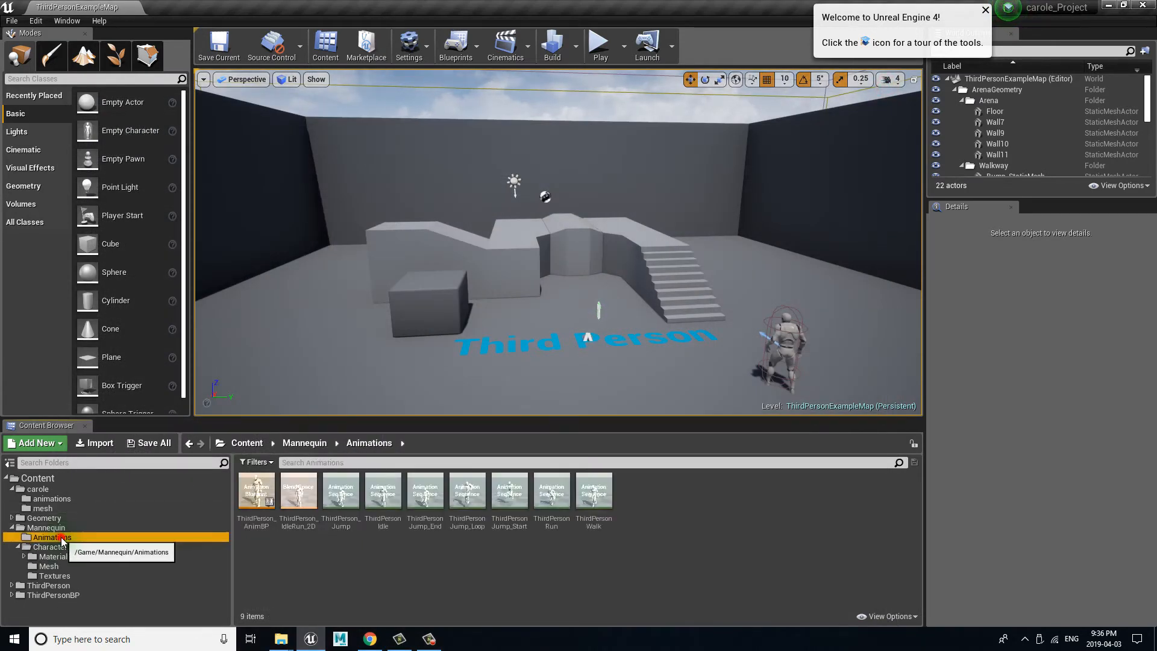
right_click(249, 487)
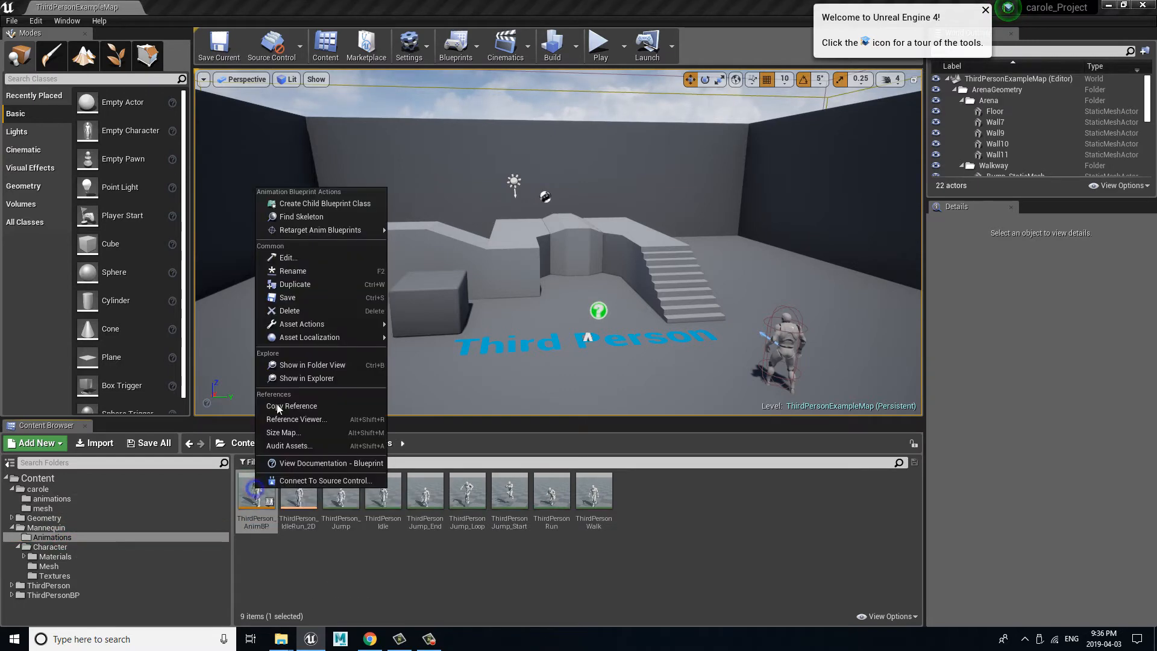
mouse_move(350, 228)
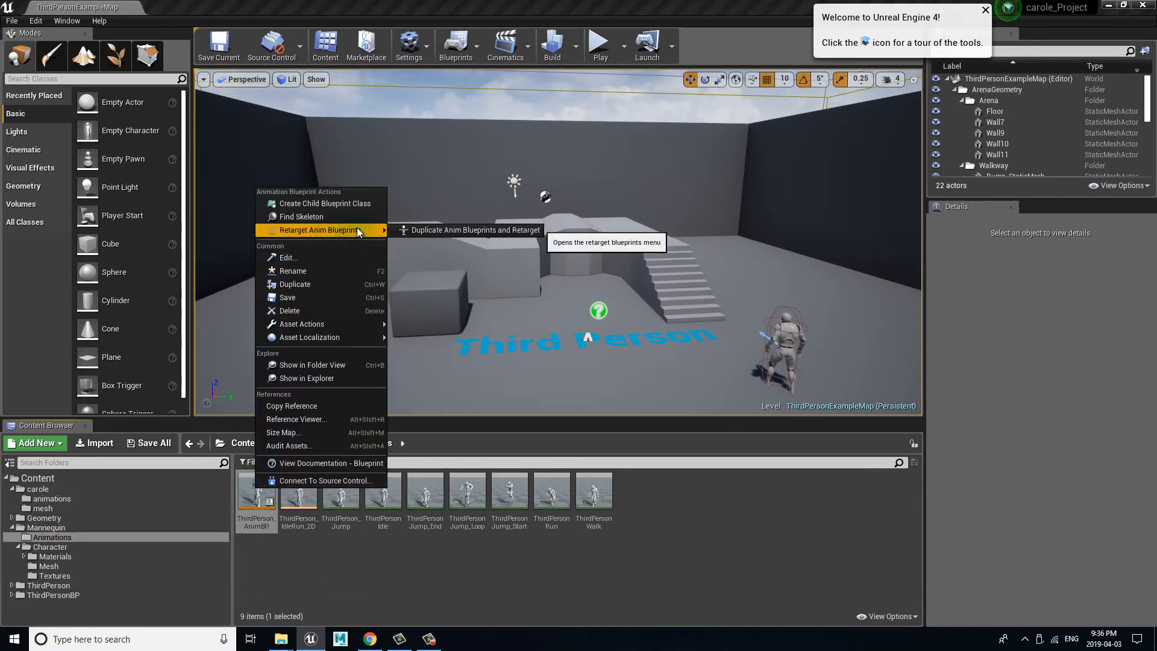
left_click(470, 229)
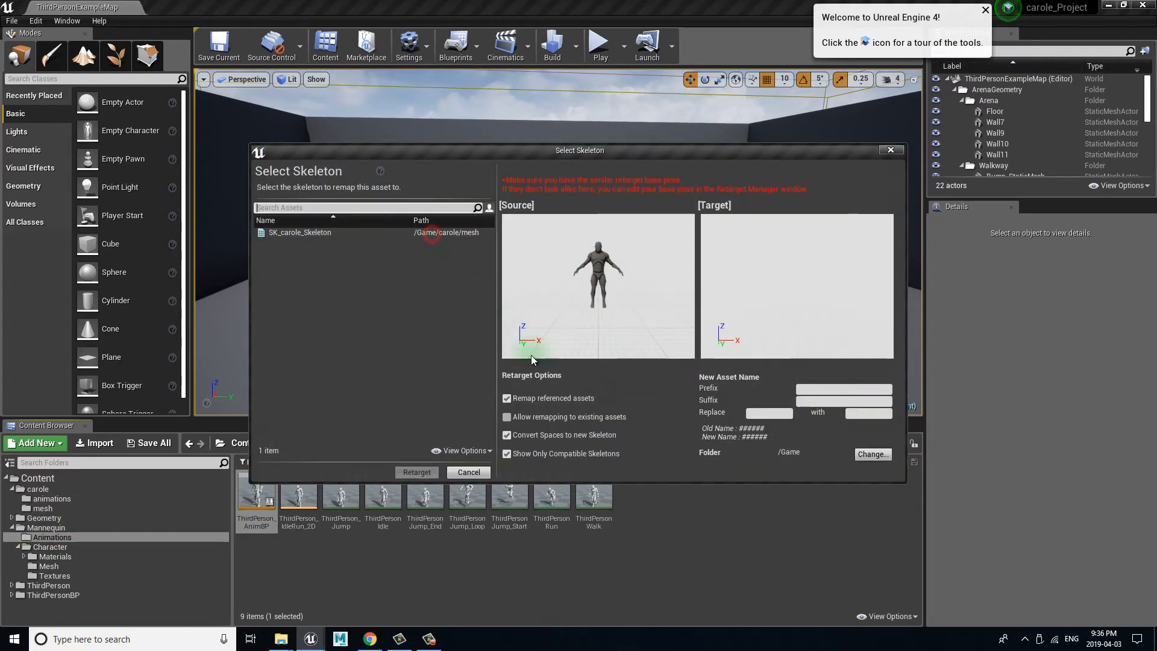
left_click(282, 233)
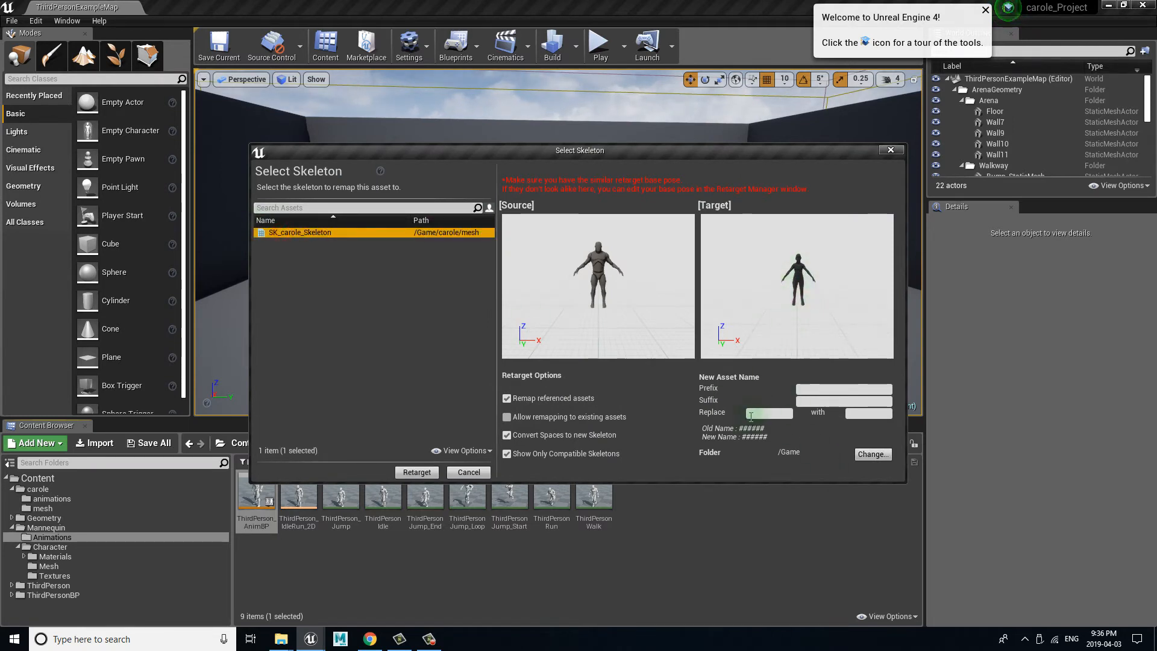
Step: Set the new asset naming to replace "ThirdPerson" with "carole_"
left_click(751, 415)
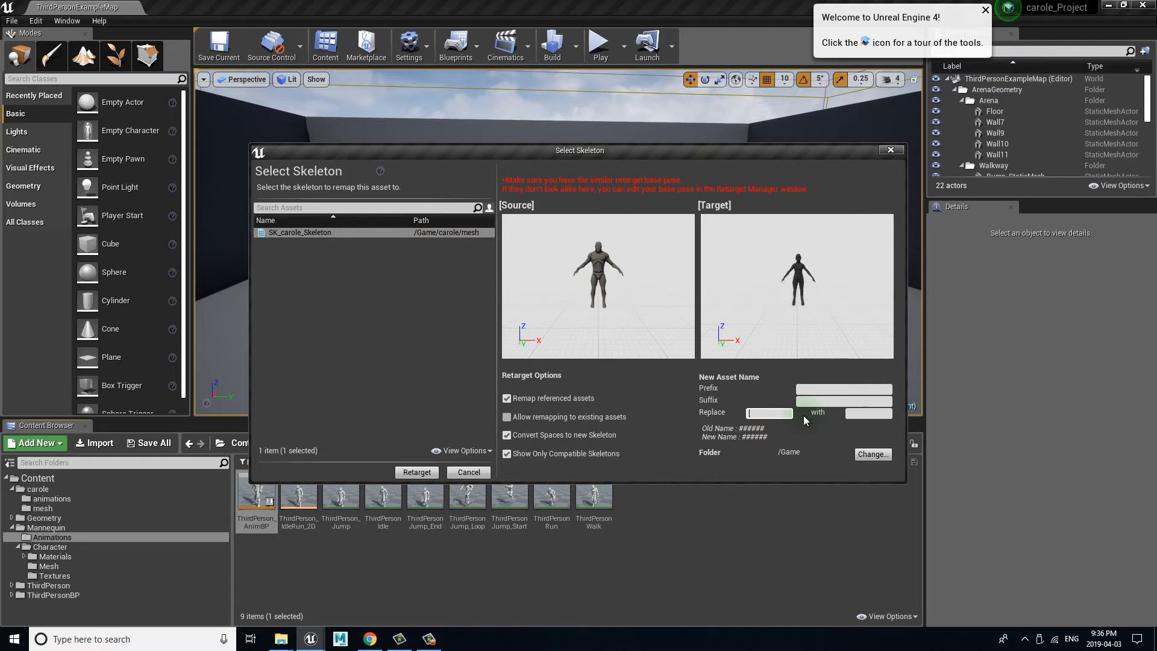
type("ThirdPerson")
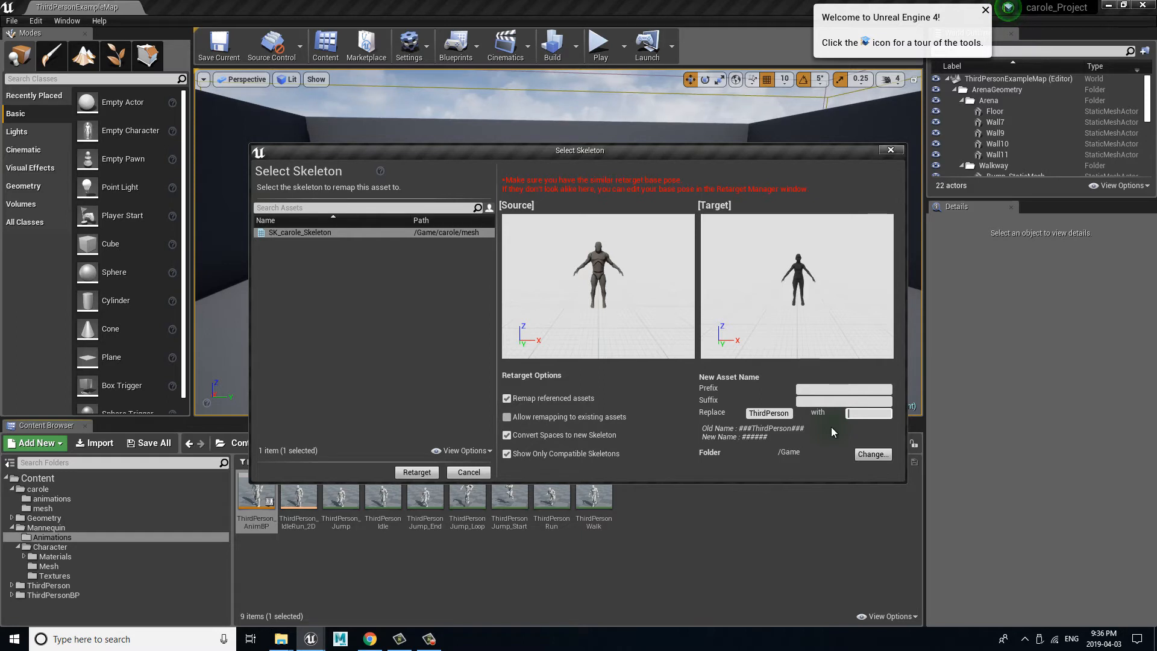
type("carole_")
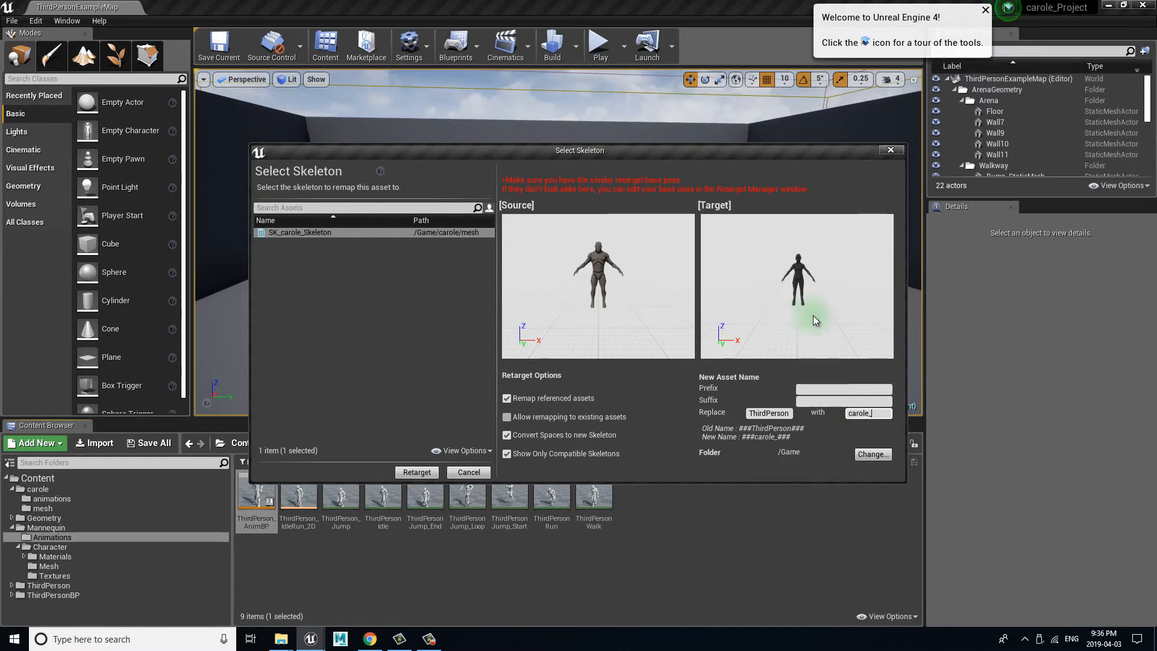
Step: Set the output folder to carole/animations and run the retarget
left_click(873, 453)
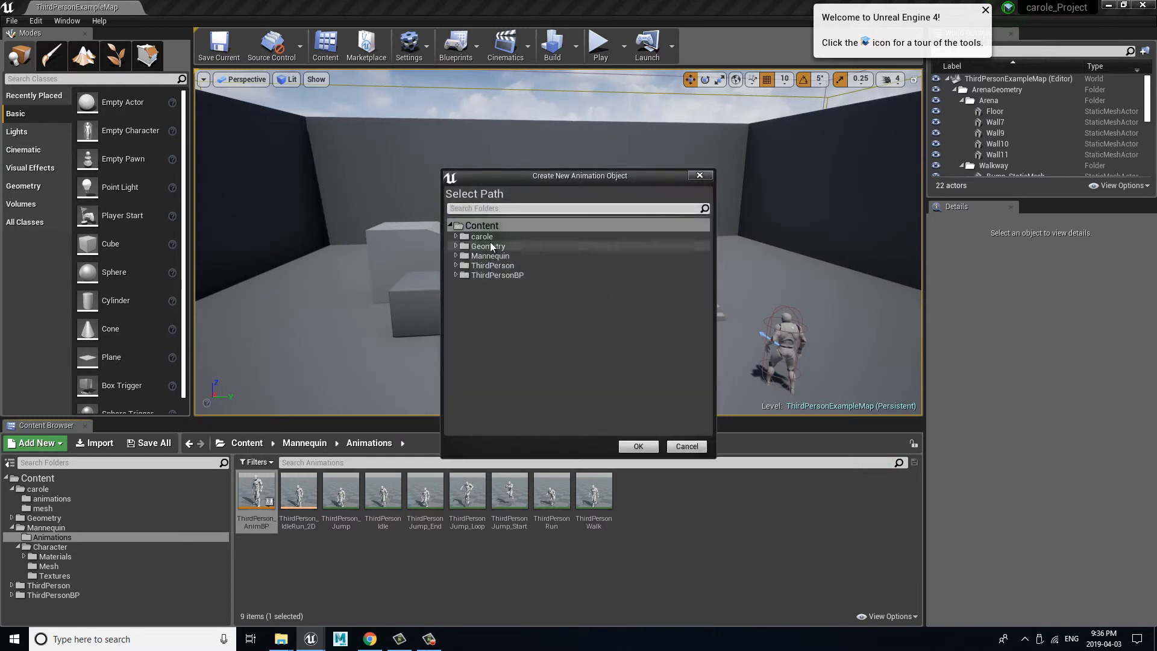
left_click(455, 236)
left_click(511, 244)
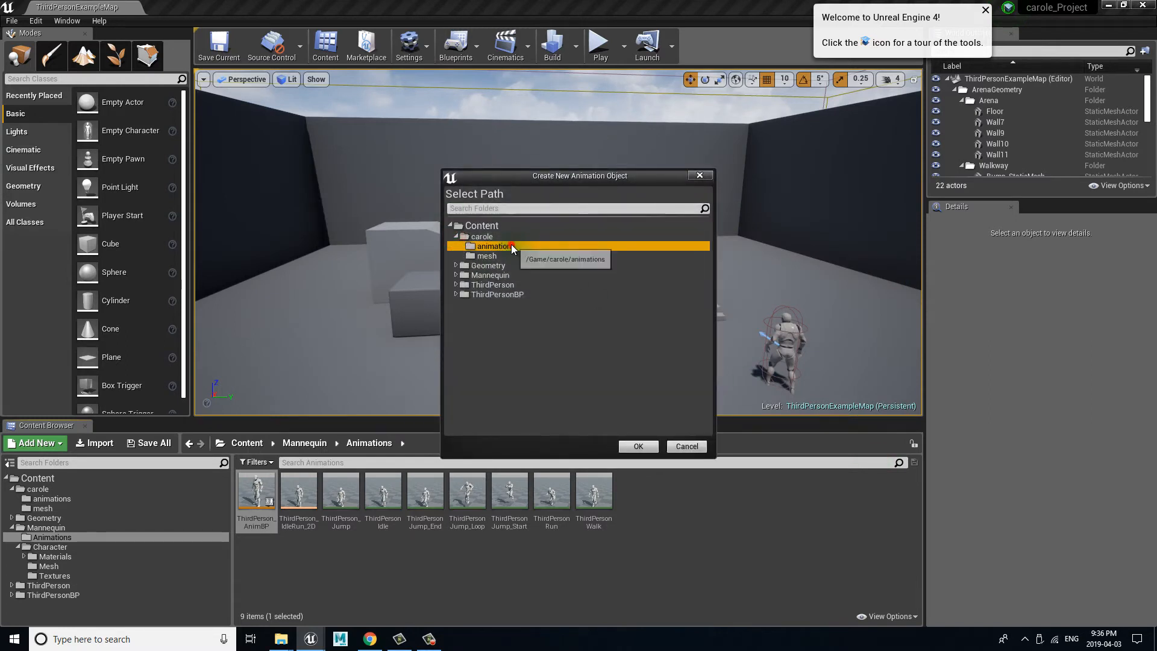
left_click(638, 447)
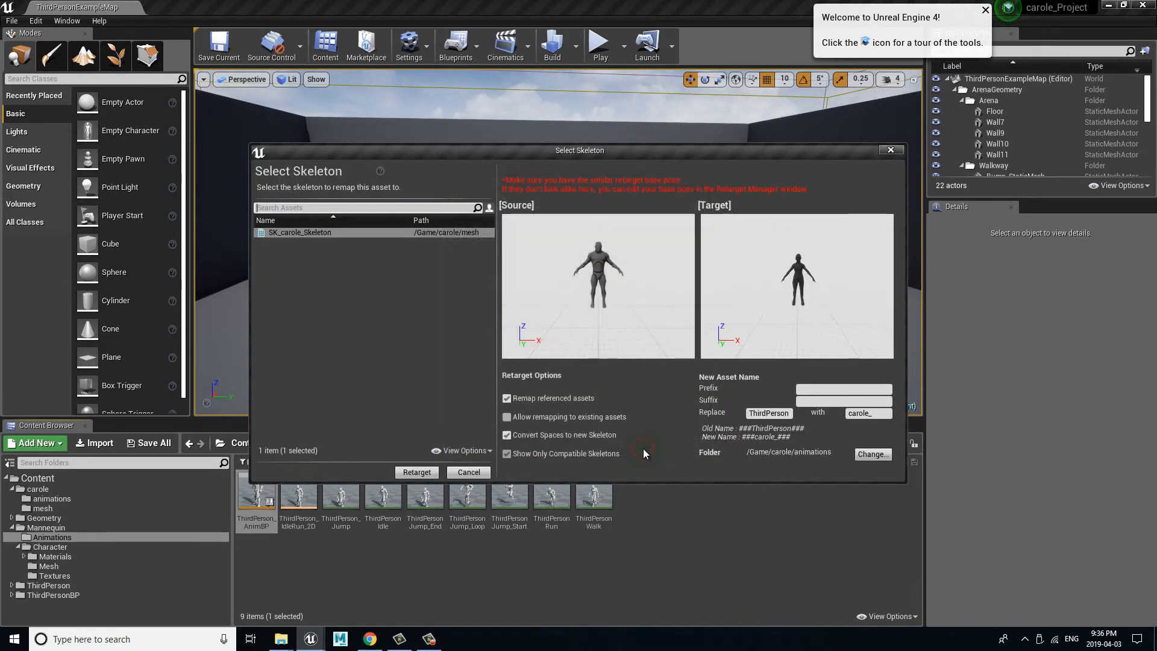
left_click(416, 472)
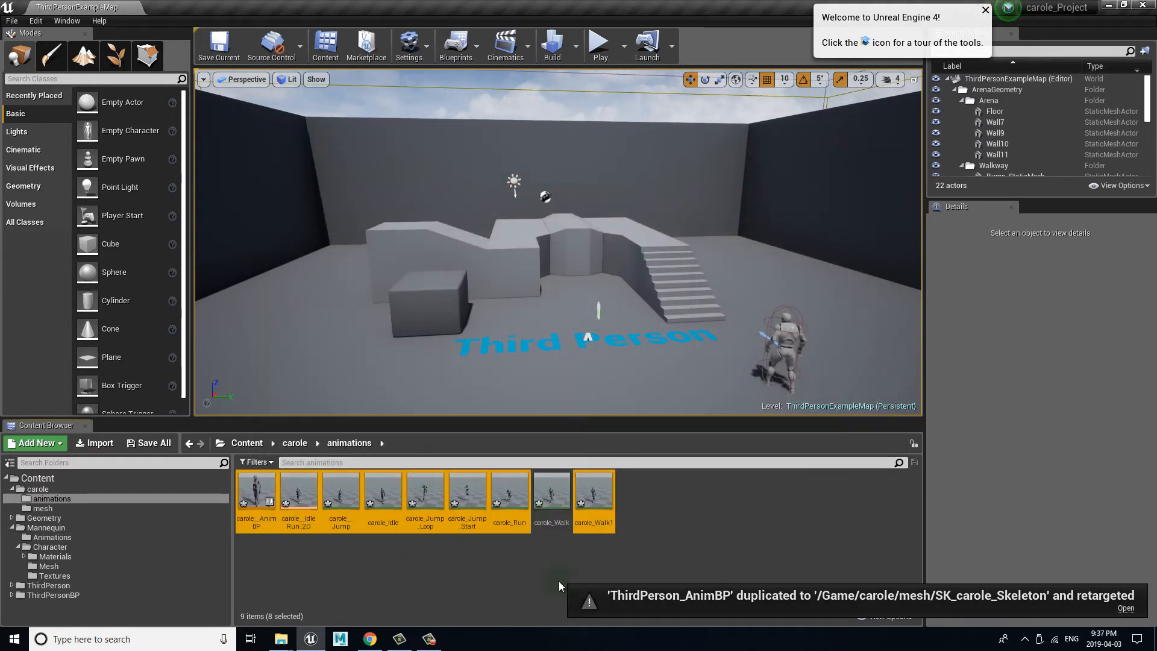
Step: Preview the retargeted carole_Jump_Loop animation and close its editor
left_click(515, 577)
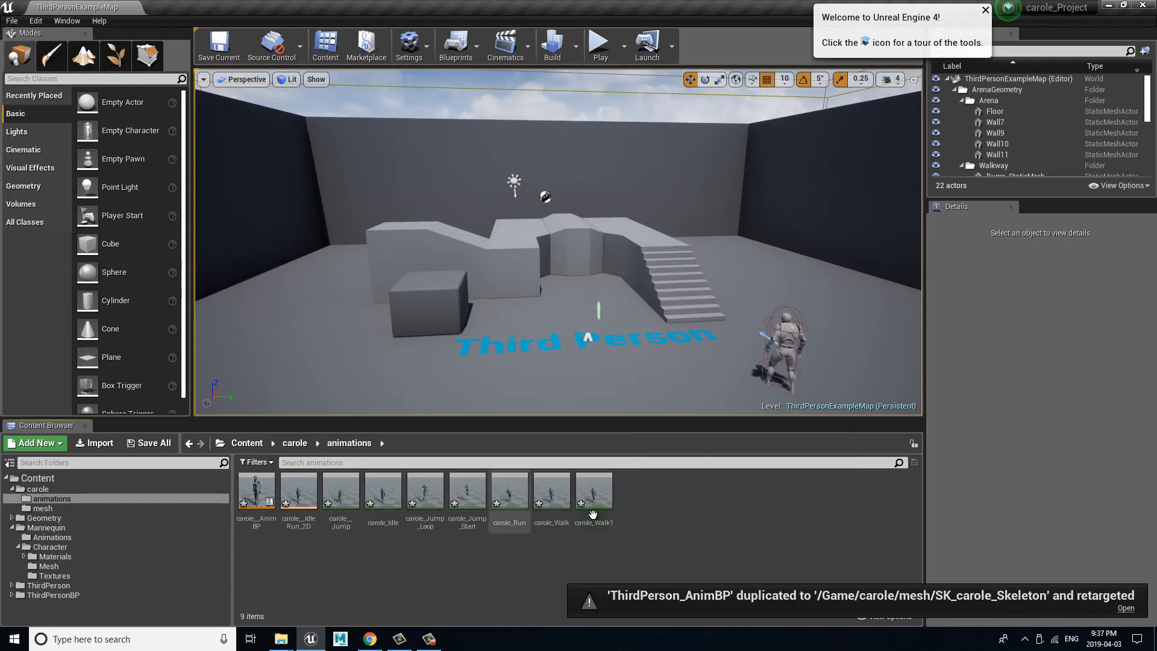
double_click(428, 498)
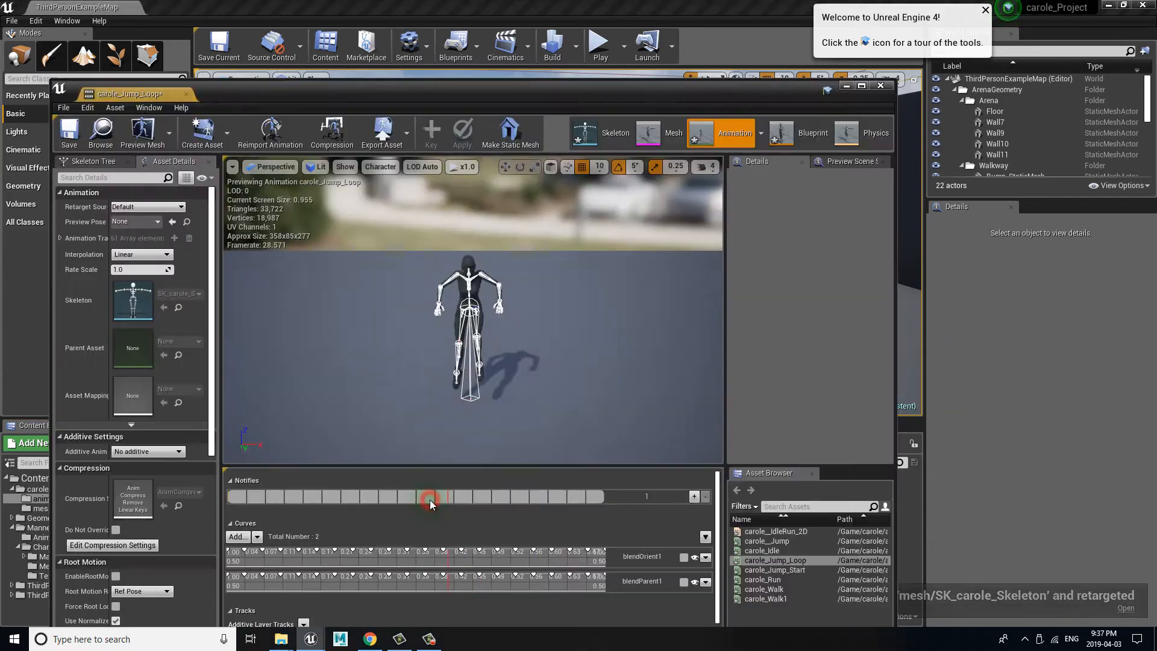
left_click(880, 88)
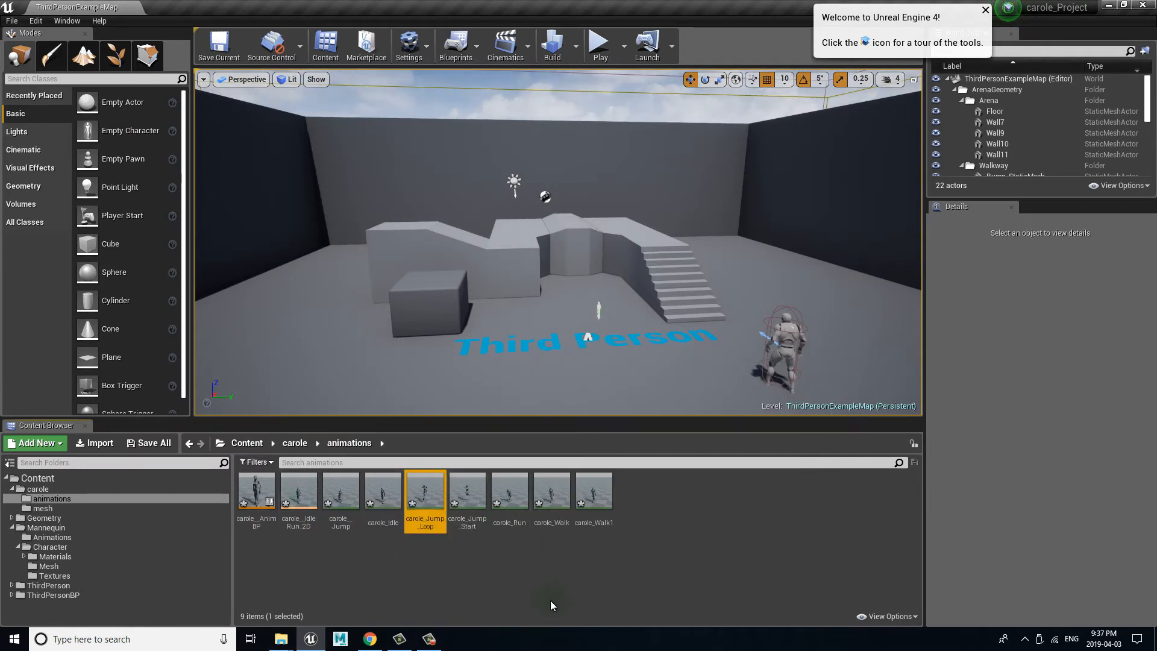
Step: Open the carole_Idle animation and set its bone drawing to None so only the mesh is shown
double_click(383, 490)
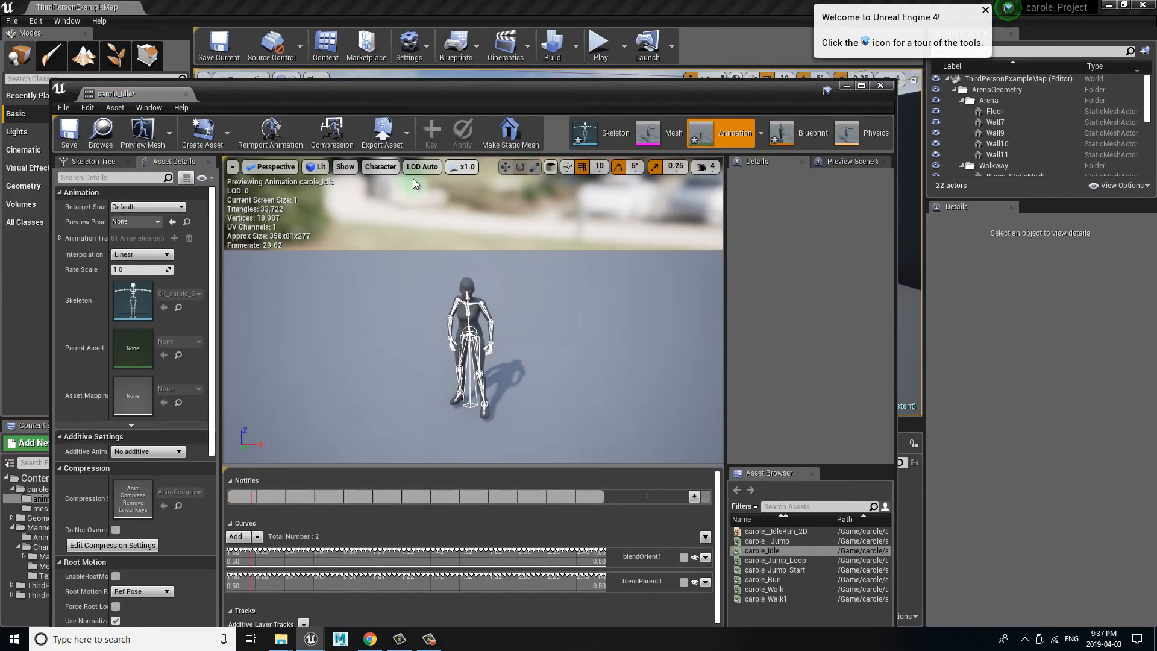
left_click(380, 167)
mouse_move(403, 220)
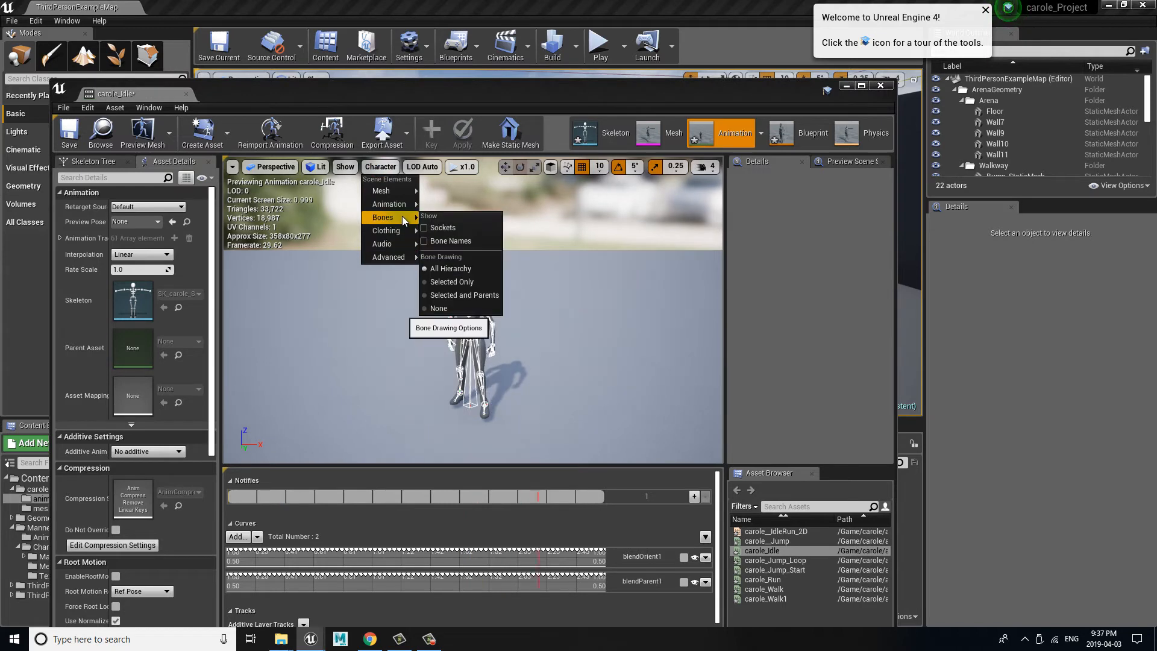
left_click(448, 268)
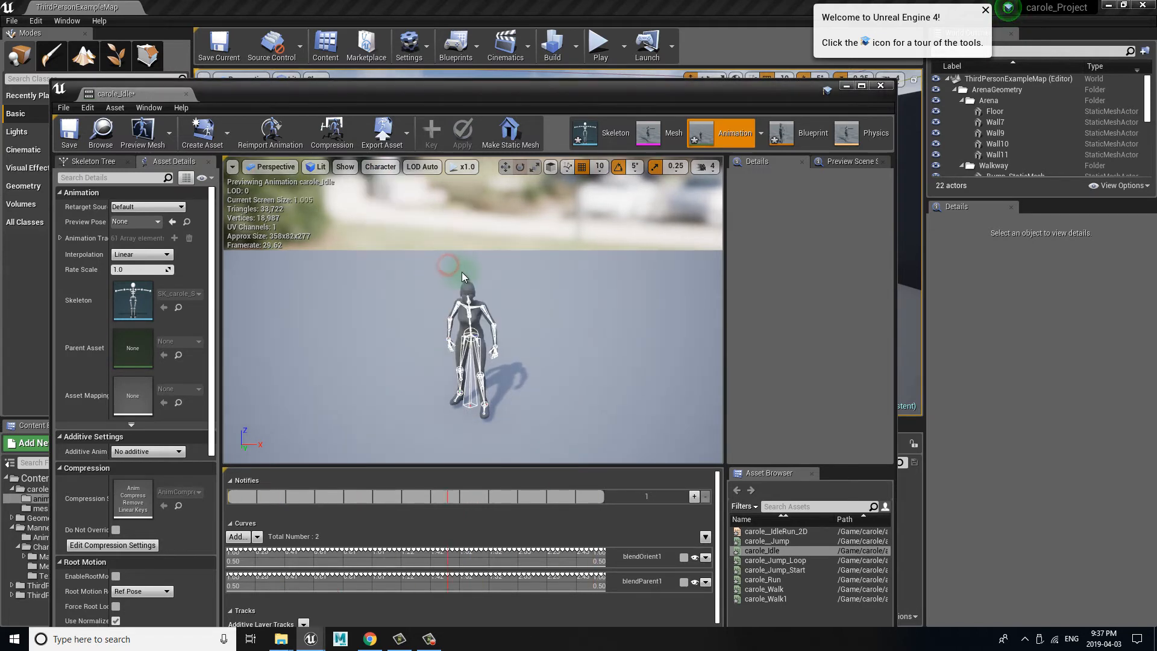
left_click(378, 166)
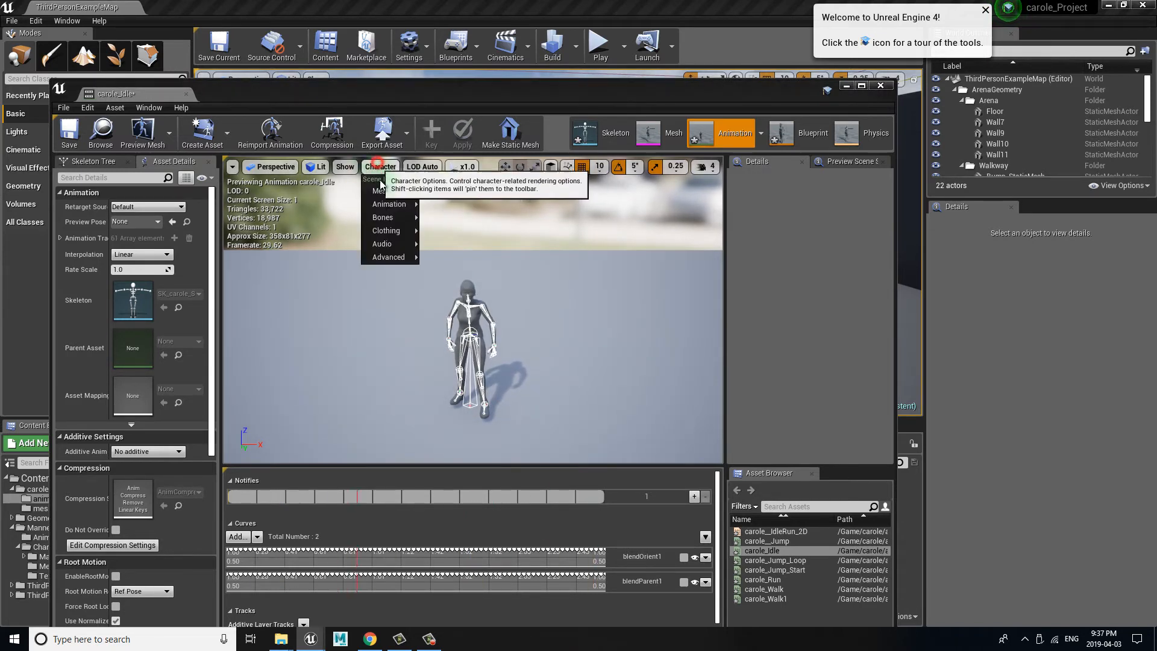
mouse_move(397, 217)
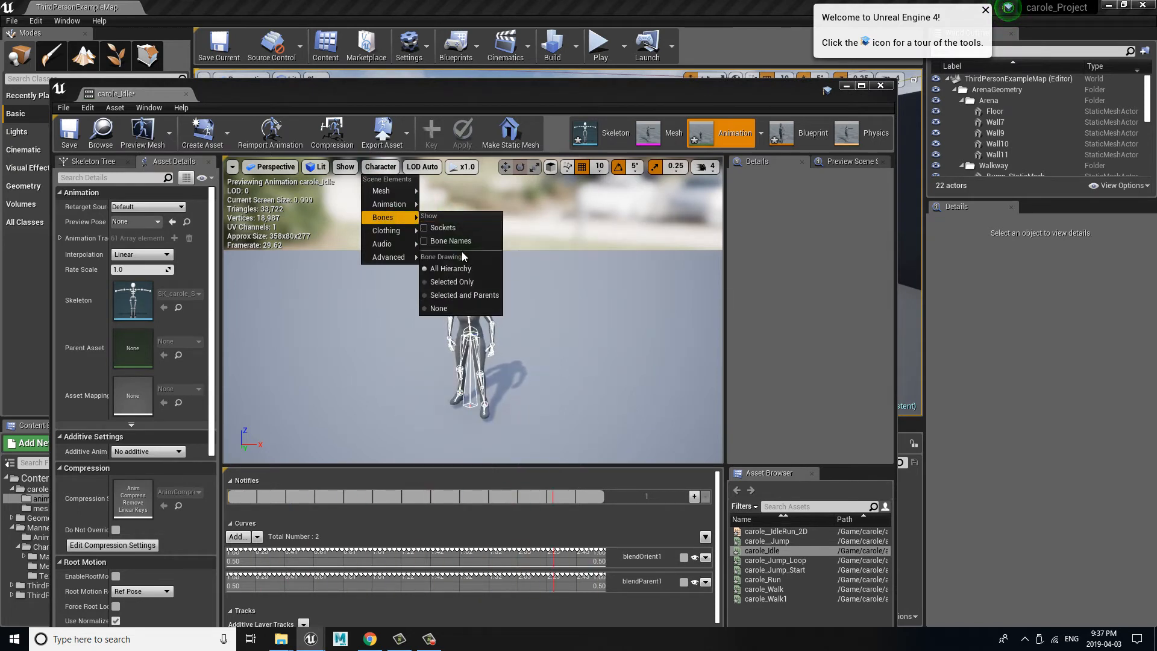
left_click(457, 310)
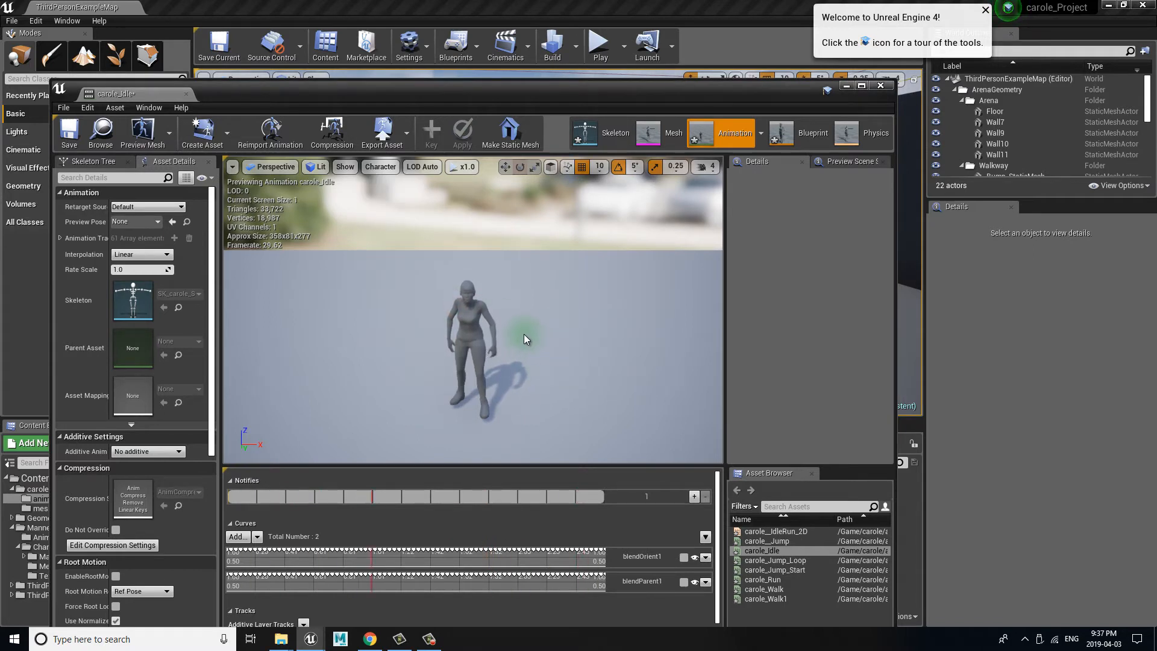
Step: Examine carole's idle animation from the side, back and front, including shoulders and feet, and close the animation editor
left_click_drag(525, 332, 699, 335, "alt")
right_click_drag(699, 336, 435, 354, "alt")
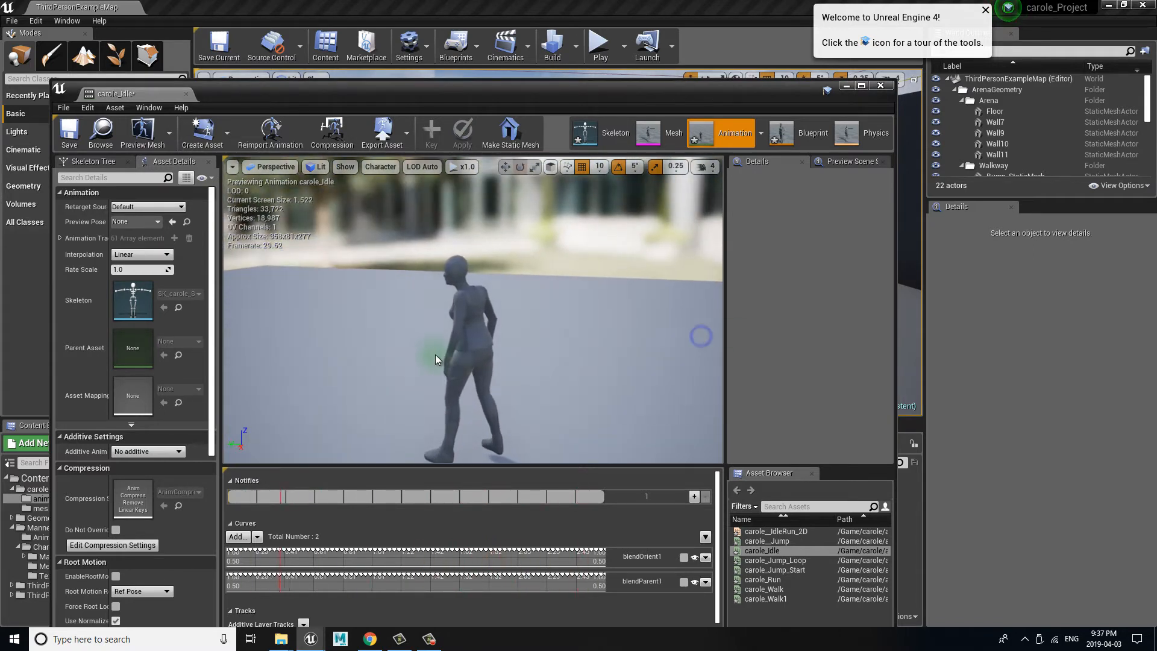
left_click_drag(426, 356, 487, 335, "alt")
right_click_drag(488, 336, 723, 331, "alt")
mouse_move(371, 325)
left_mouse_down("alt")
mouse_move(355, 328)
mouse_move(376, 321)
left_mouse_up("alt")
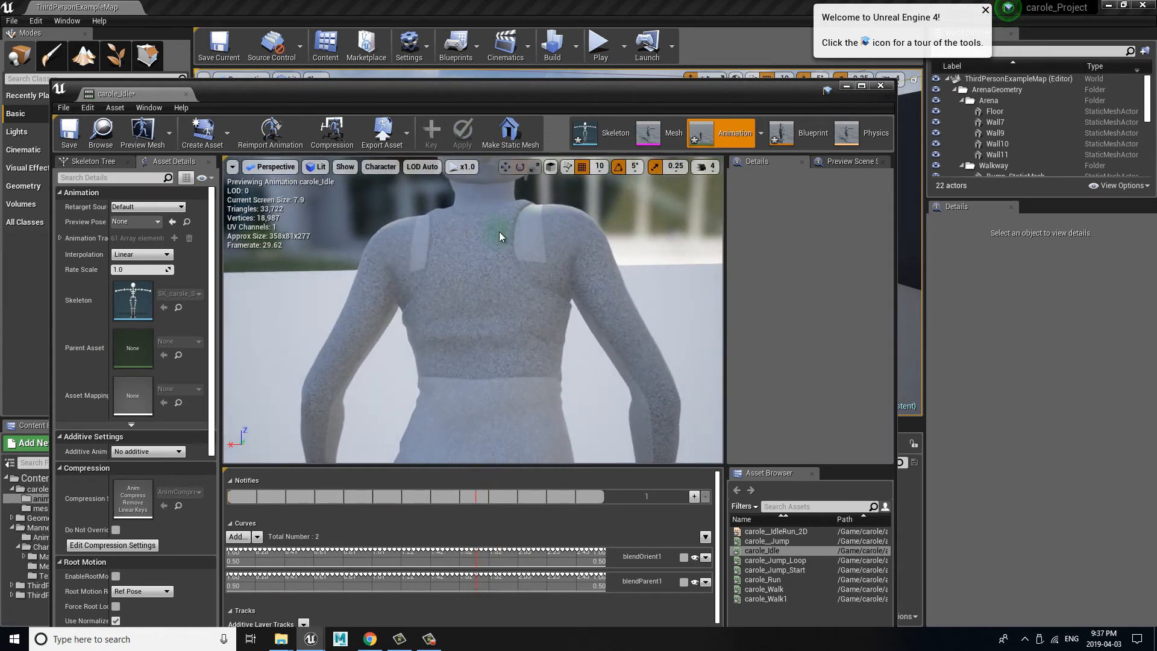
left_click_drag(465, 245, 921, 269, "alt")
left_click_drag(317, 292, 476, 293, "alt")
right_click_drag(359, 312, 298, 314, "alt")
middle_click_drag(430, 242, 436, 278, "alt")
middle_click_drag(433, 338, 433, 367)
left_click(558, 359)
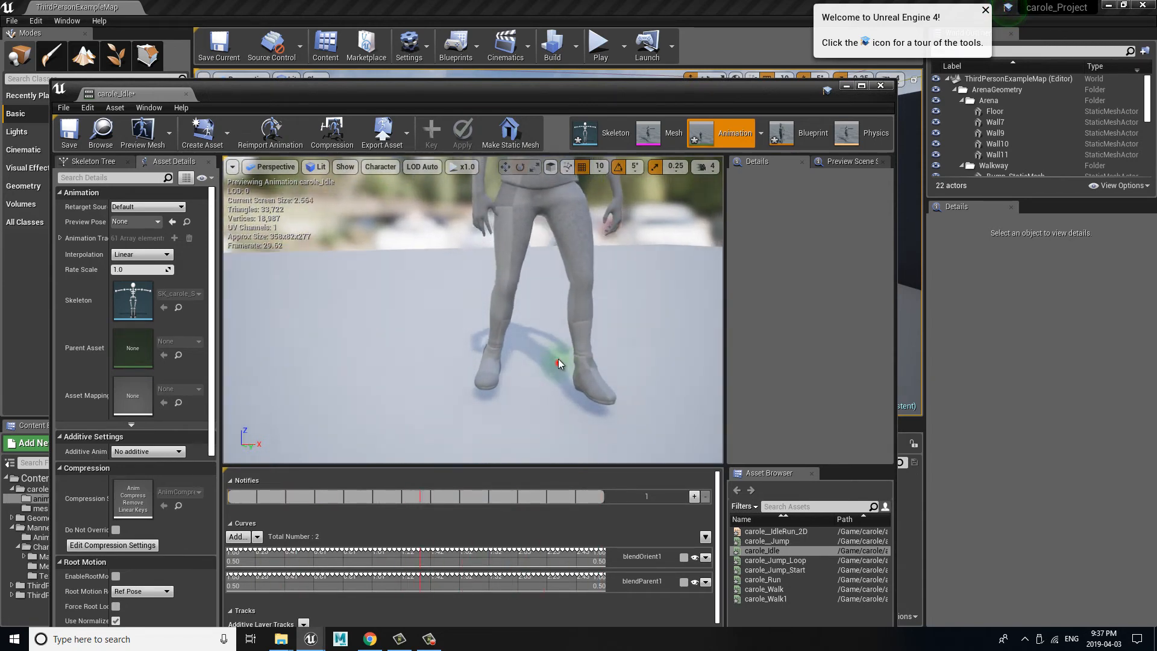
left_click_drag(558, 359, 551, 326, "alt")
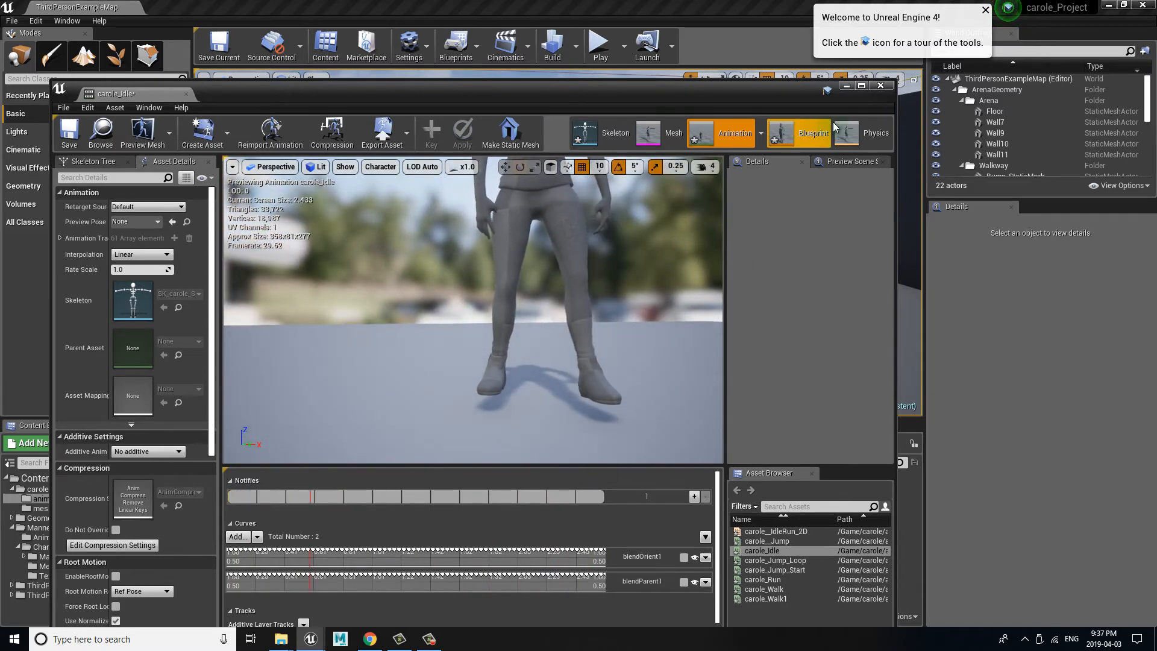
left_click_drag(274, 95, 271, 133)
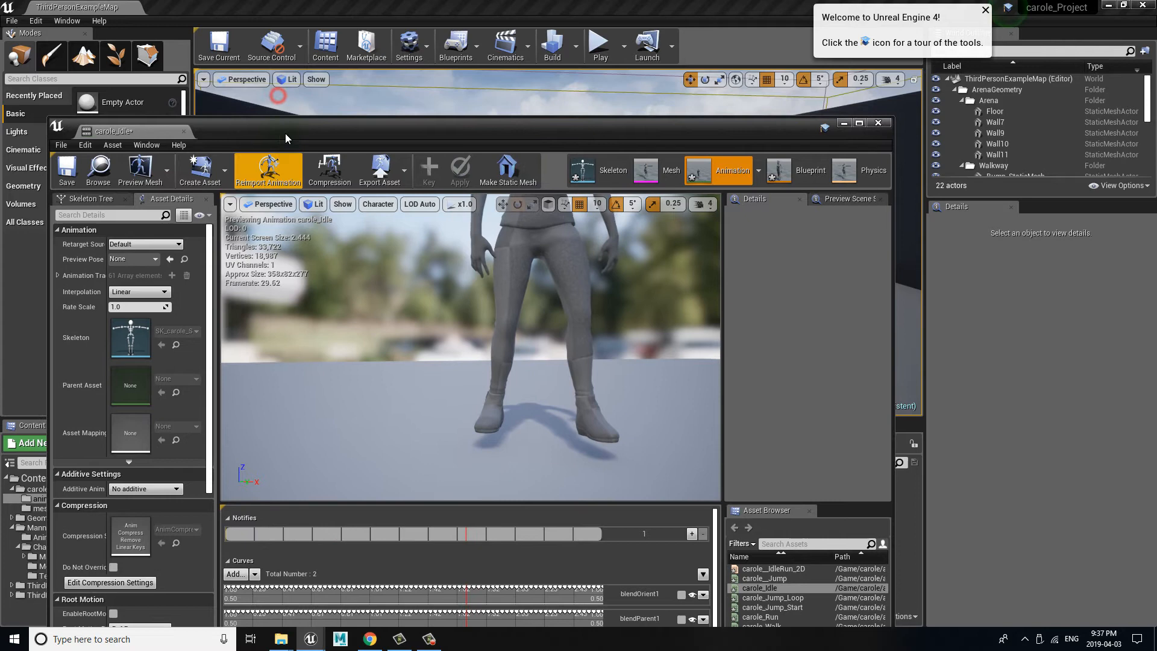
left_click(878, 124)
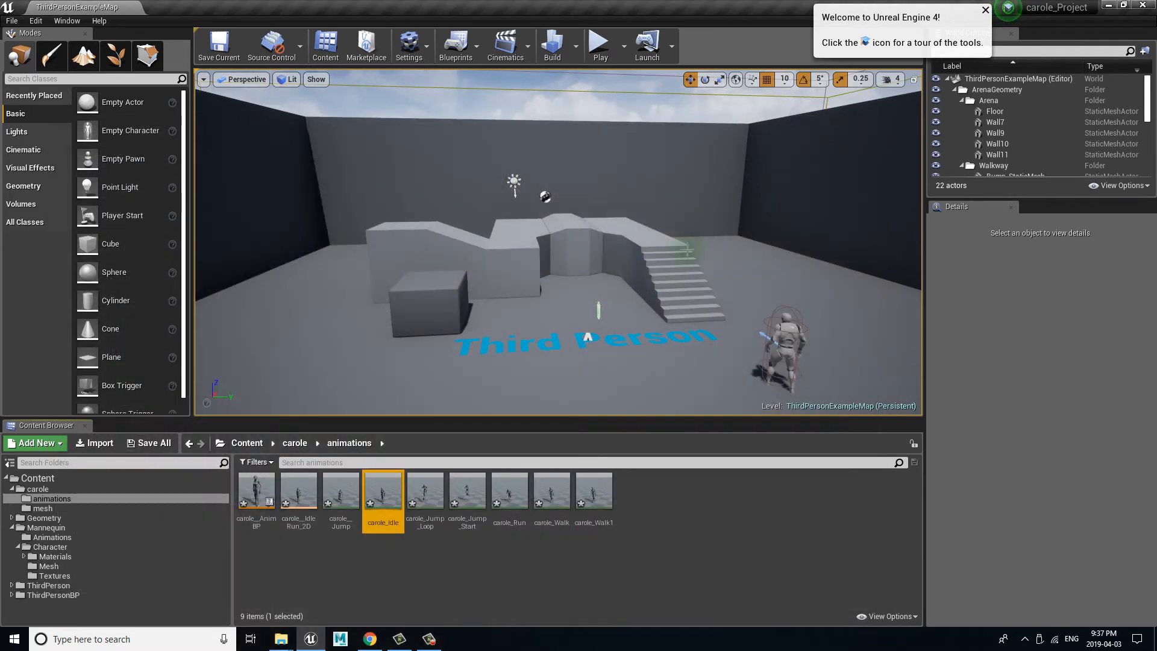
Step: Save all the newly retargeted assets in the carole animations folder
left_click(343, 552)
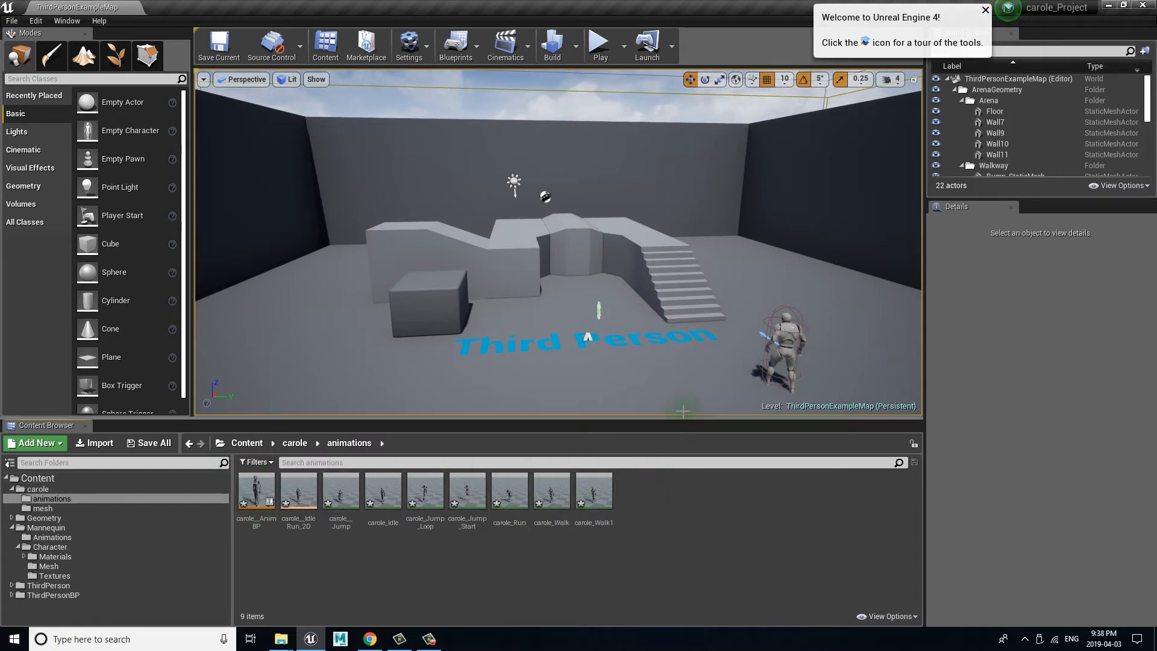
left_click(256, 491)
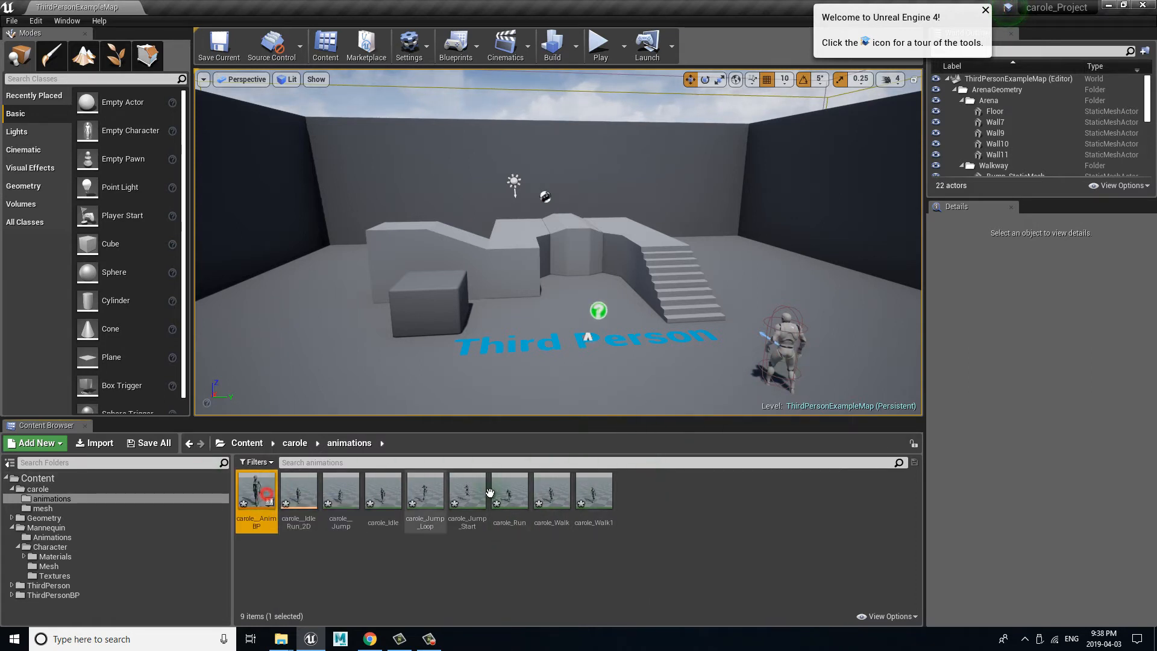
left_click(590, 489, "shift")
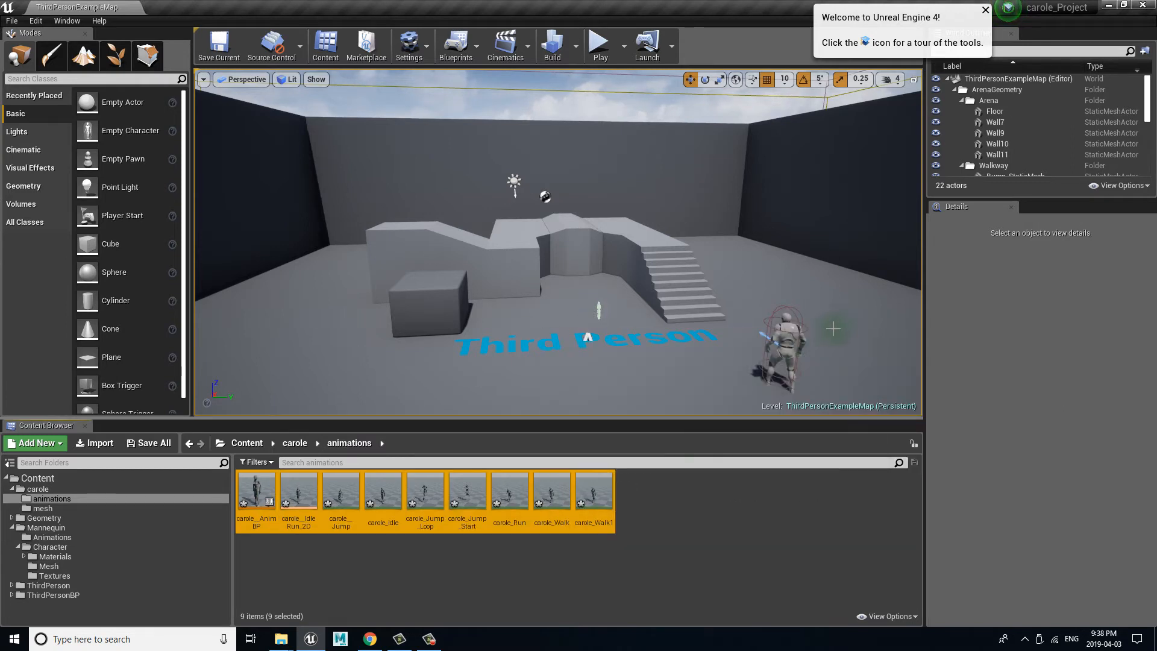
left_click(711, 548)
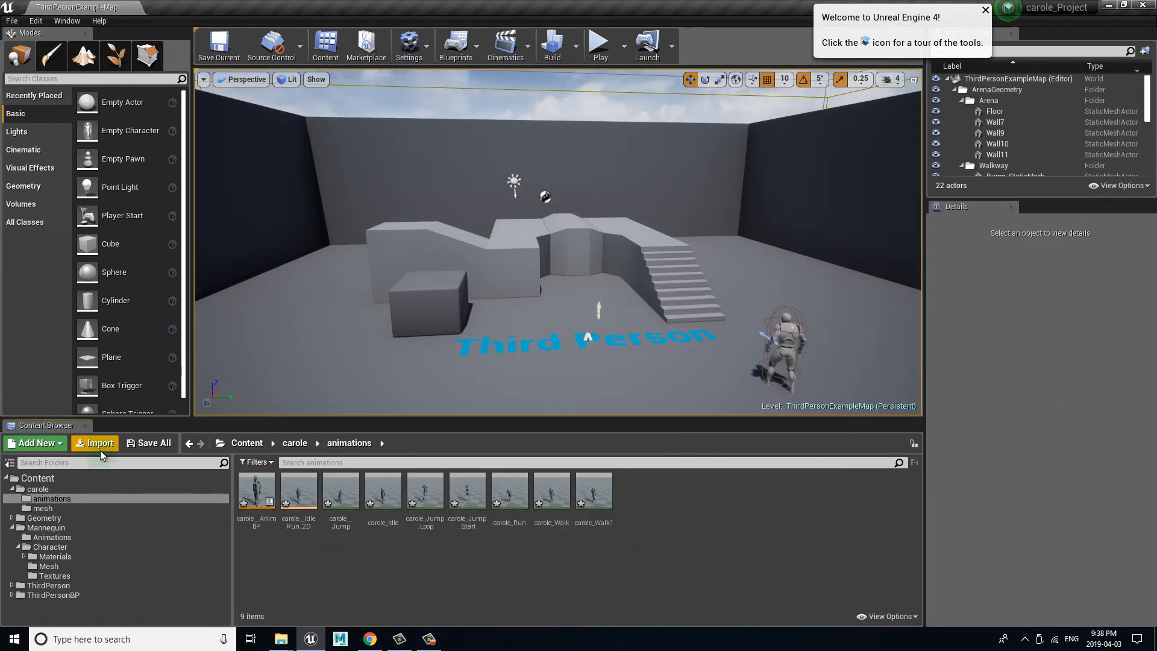
left_click(145, 445)
left_click(689, 432)
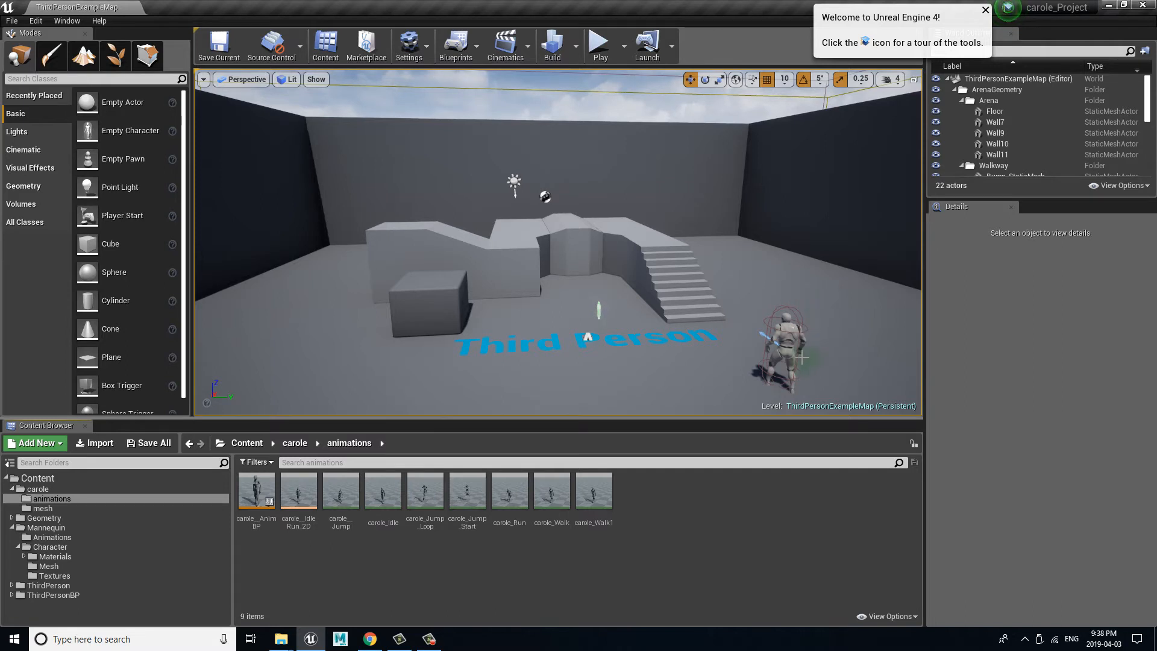
Step: Open the blueprint of the ThirdPersonCharacter placed in the level and show its 3D viewport
left_click(789, 331)
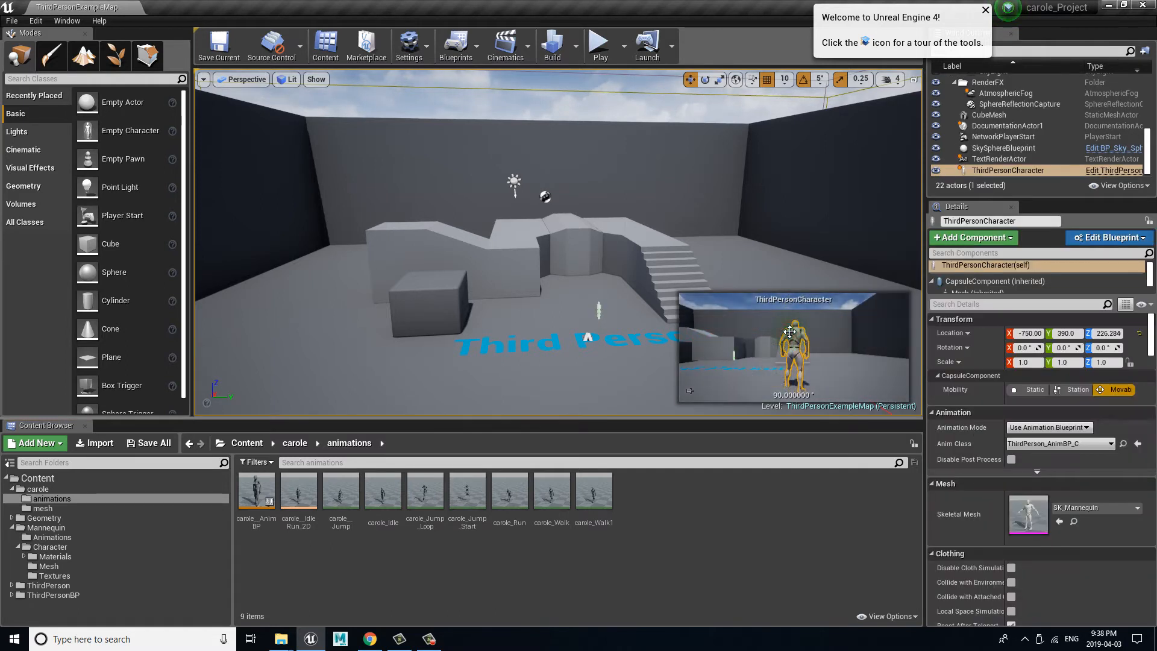
left_click(1122, 239)
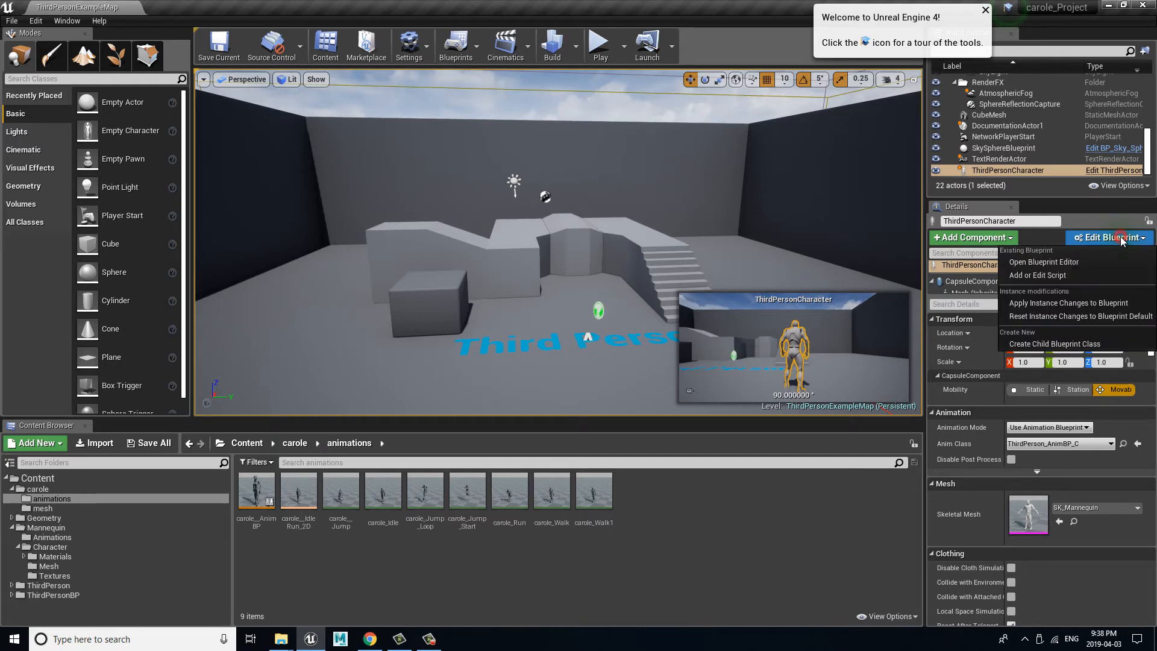
left_click(1058, 261)
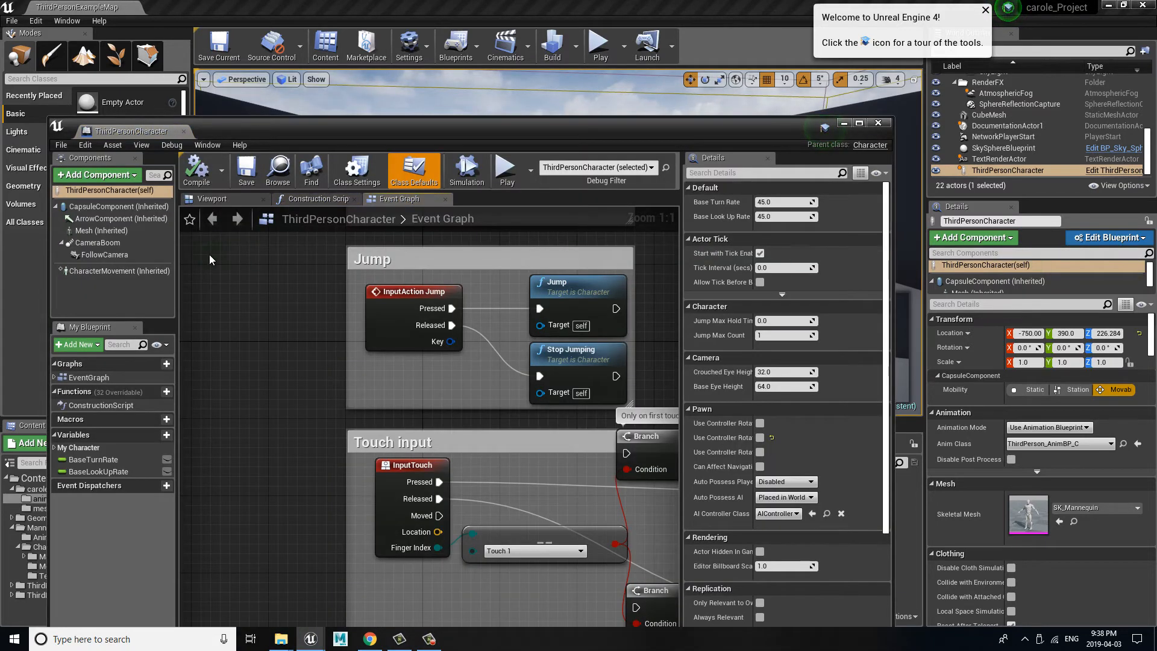
left_click(231, 201)
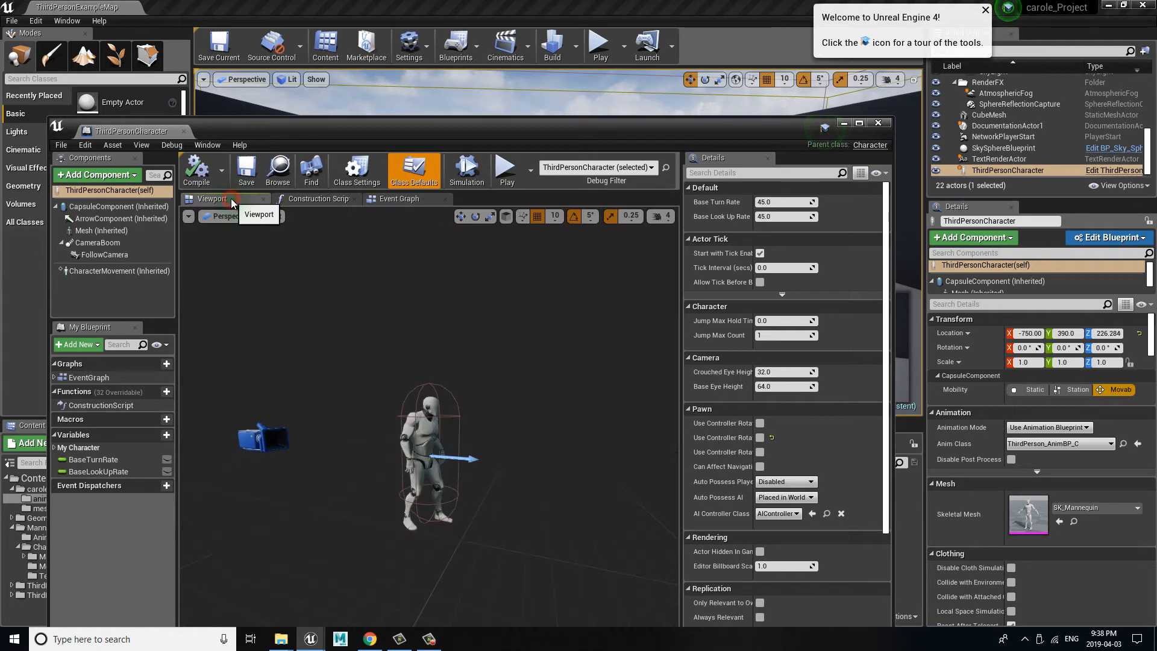
left_click(319, 199)
left_click(395, 200)
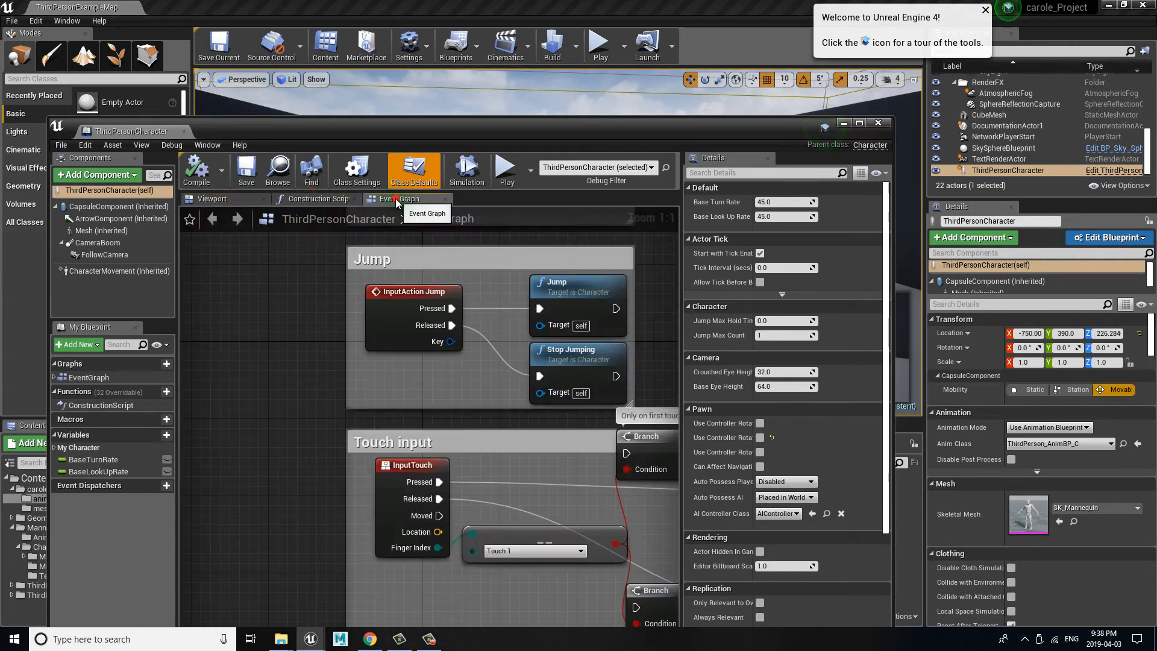
left_click(223, 203)
Step: Set the character Mesh component's skeletal mesh to SK_carole from the carole mesh folder
left_click_drag(308, 134, 433, 33)
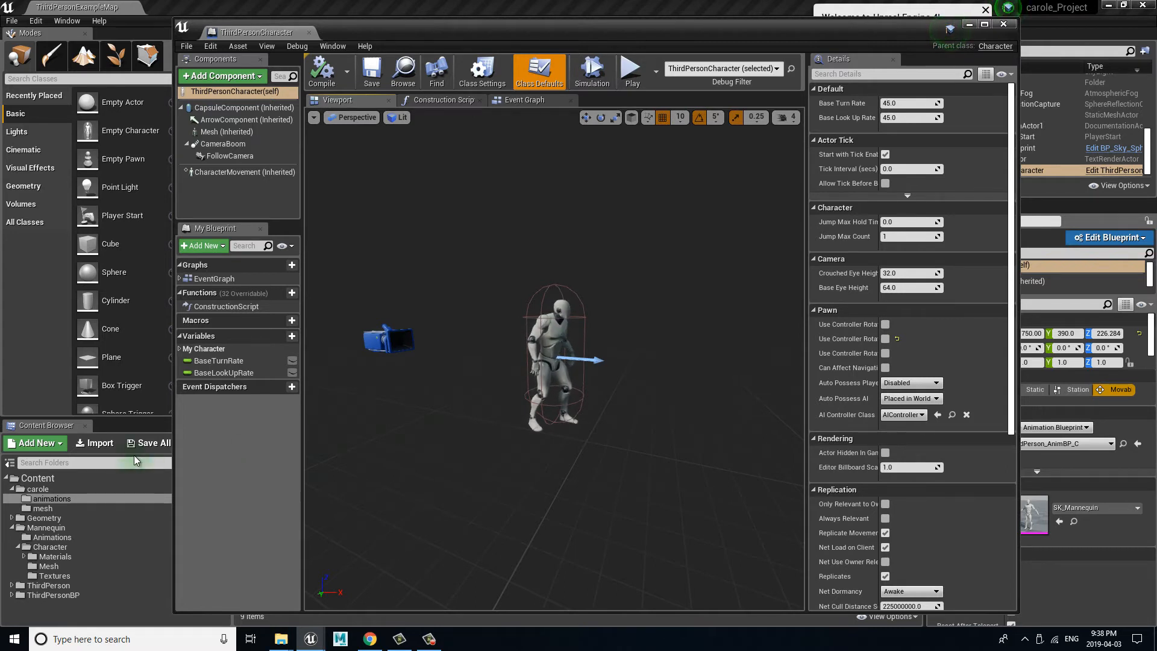
left_click(51, 508)
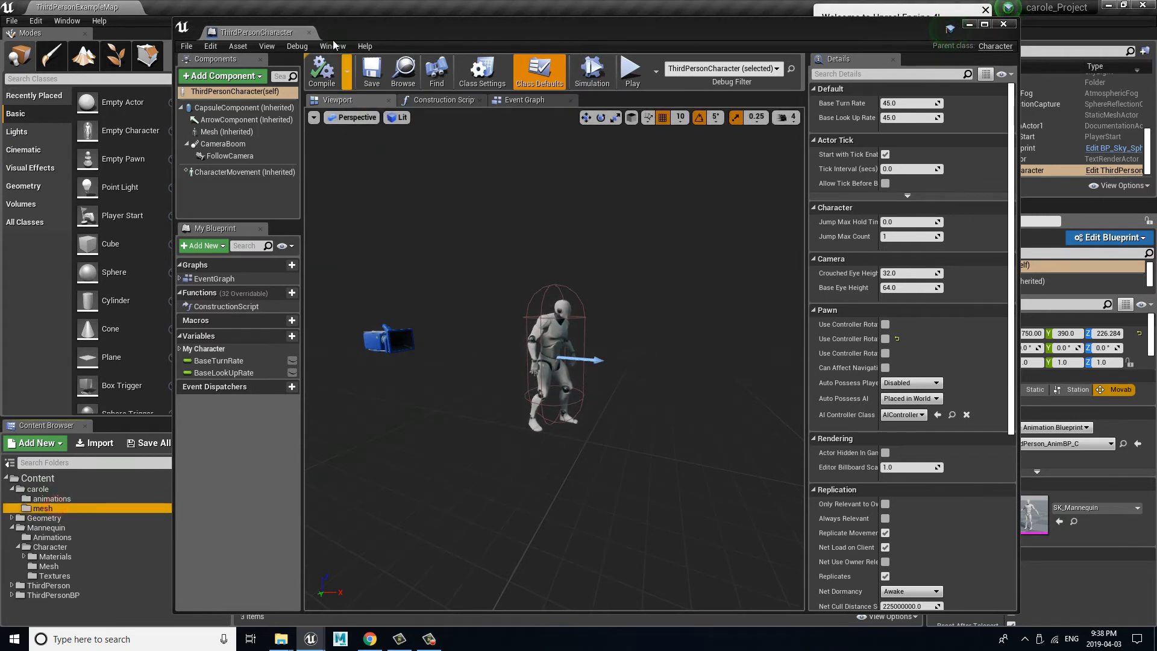
left_click_drag(356, 27, 609, 48)
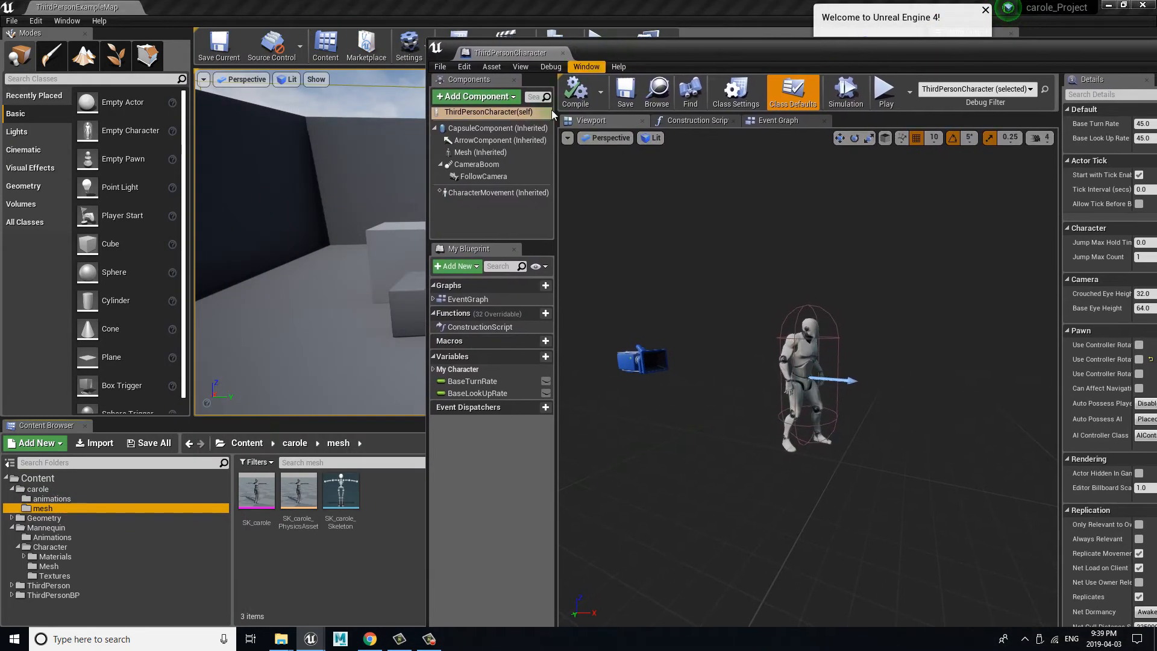
left_click(244, 506)
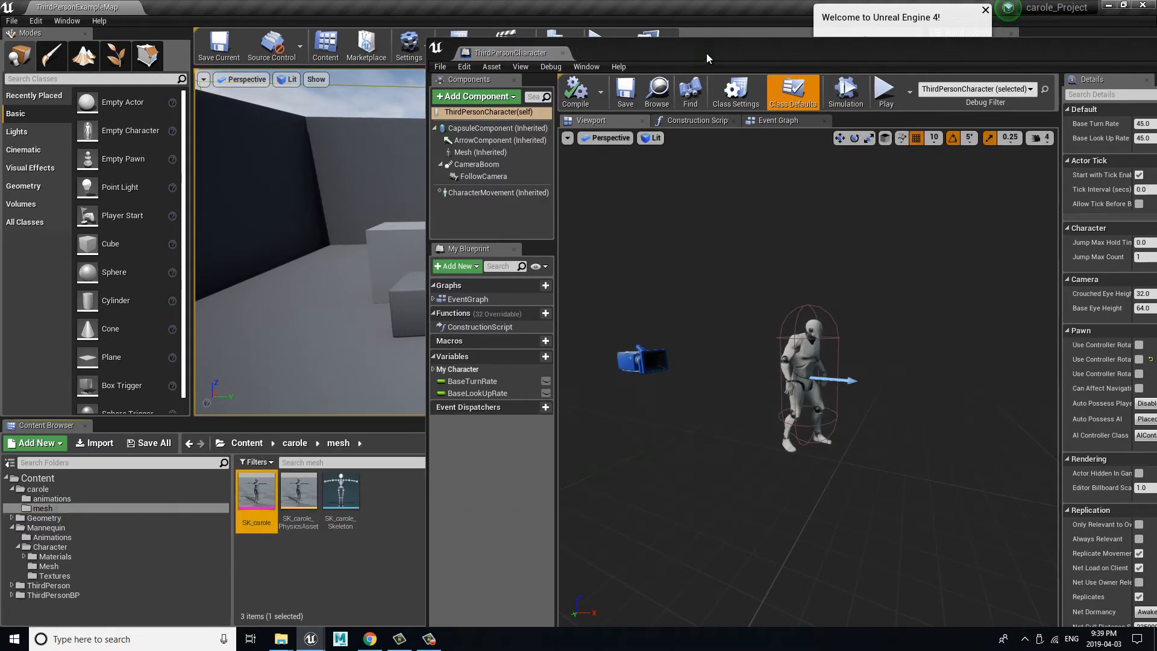
left_click_drag(706, 54, 389, 27)
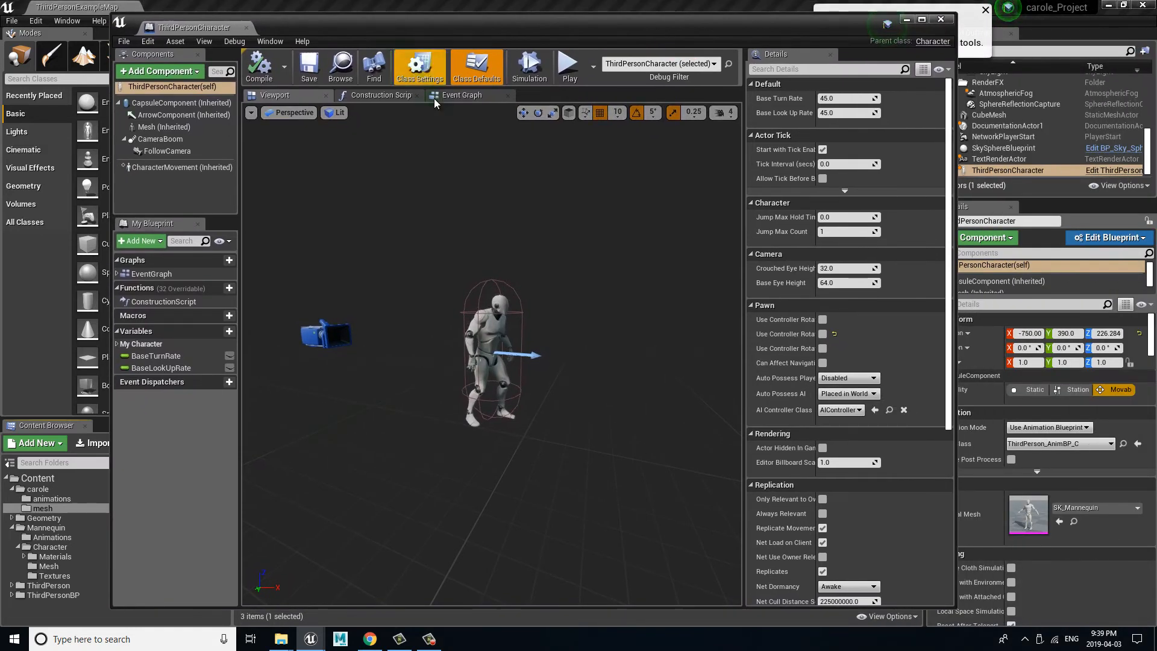
left_click(497, 328)
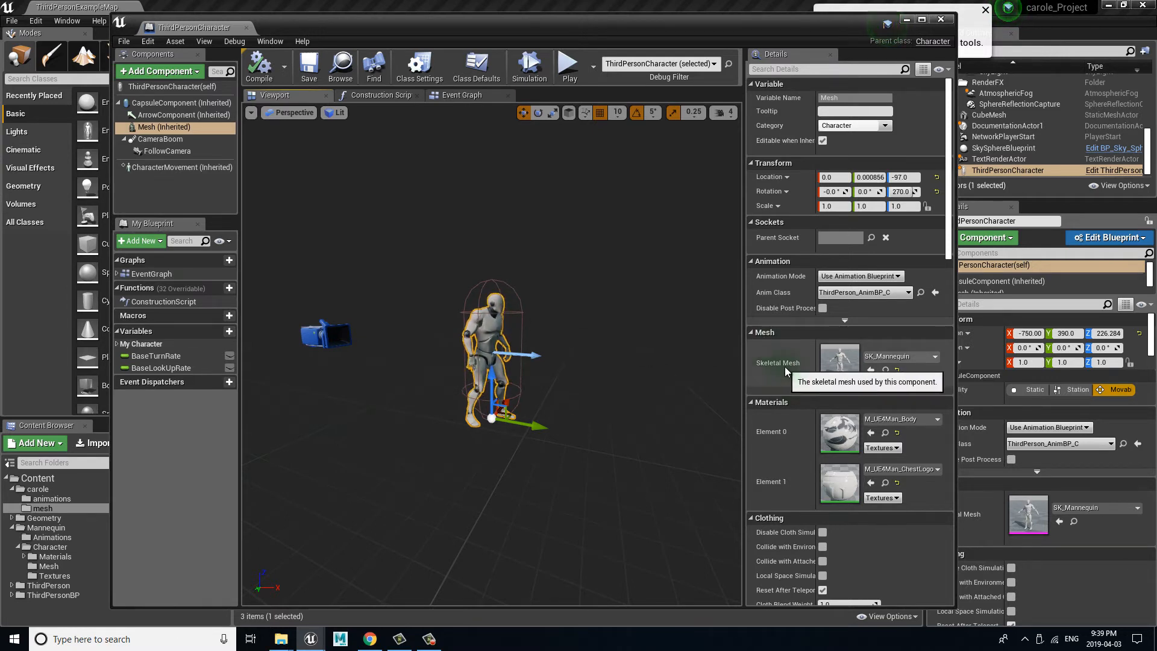
left_click(871, 370)
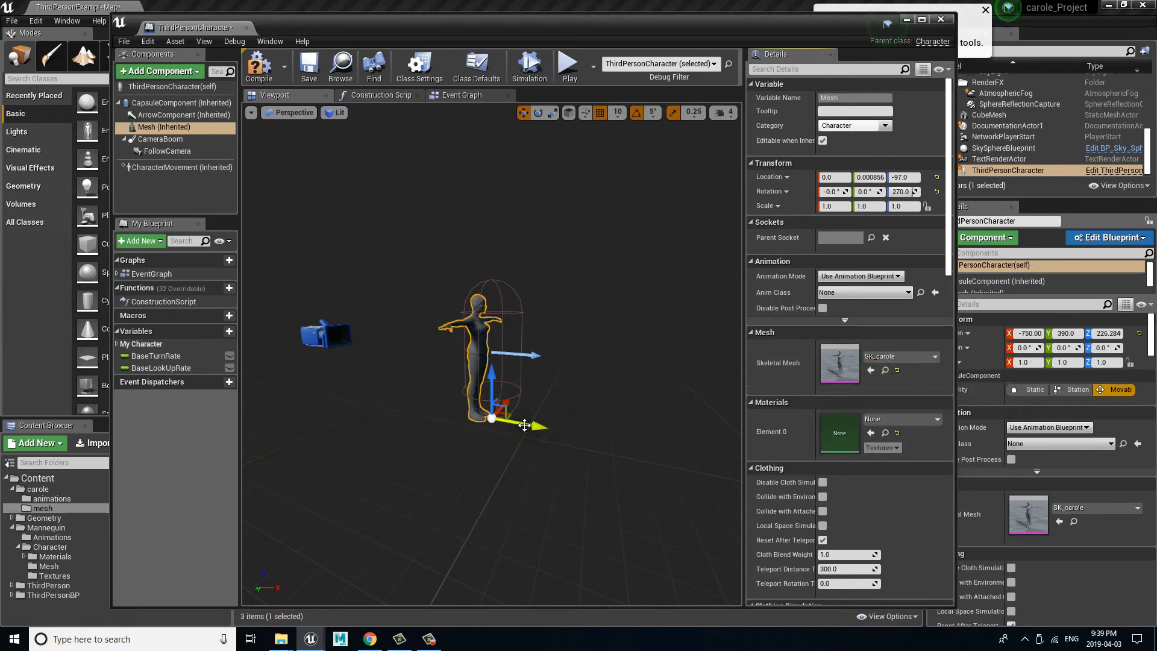
Step: Examine carole's mesh inside the capsule from the front and side, and switch the viewport to the Left orthographic view
mouse_move(531, 458)
left_mouse_down()
mouse_move(566, 432)
mouse_move(684, 418)
mouse_move(540, 396)
mouse_move(354, 390)
mouse_move(589, 456)
mouse_move(553, 451)
left_mouse_up()
right_click_drag(550, 450, 676, 461, "alt")
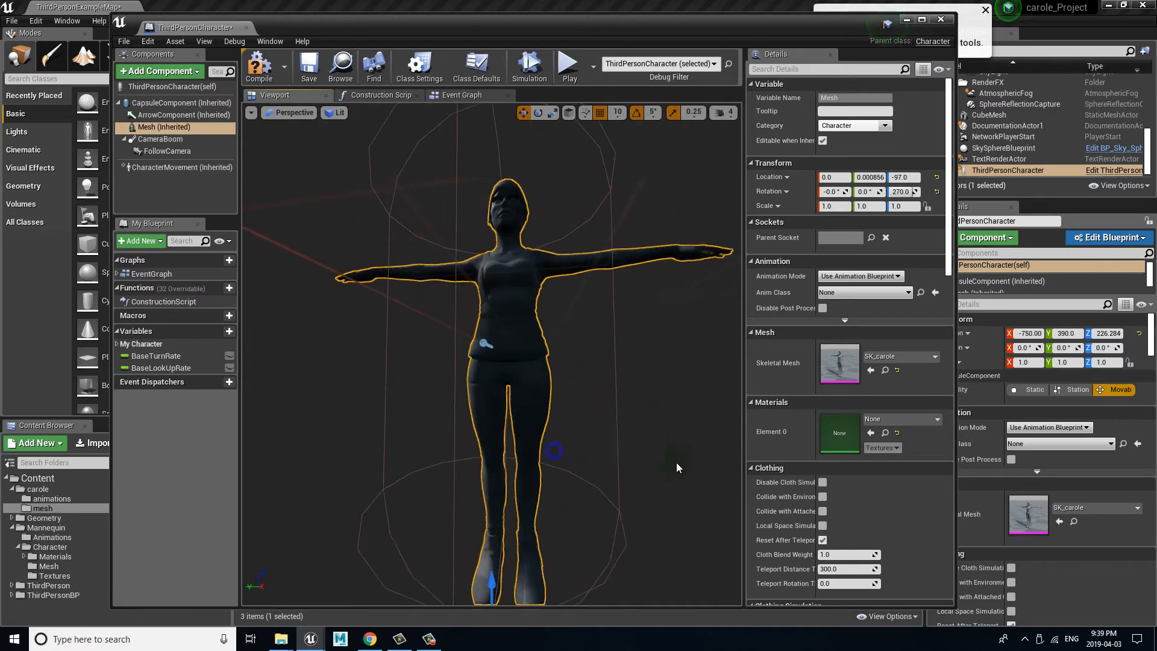
left_click_drag(676, 462, 504, 438, "alt")
right_click_drag(503, 439, 476, 436, "alt")
left_click_drag(476, 436, 588, 519, "alt")
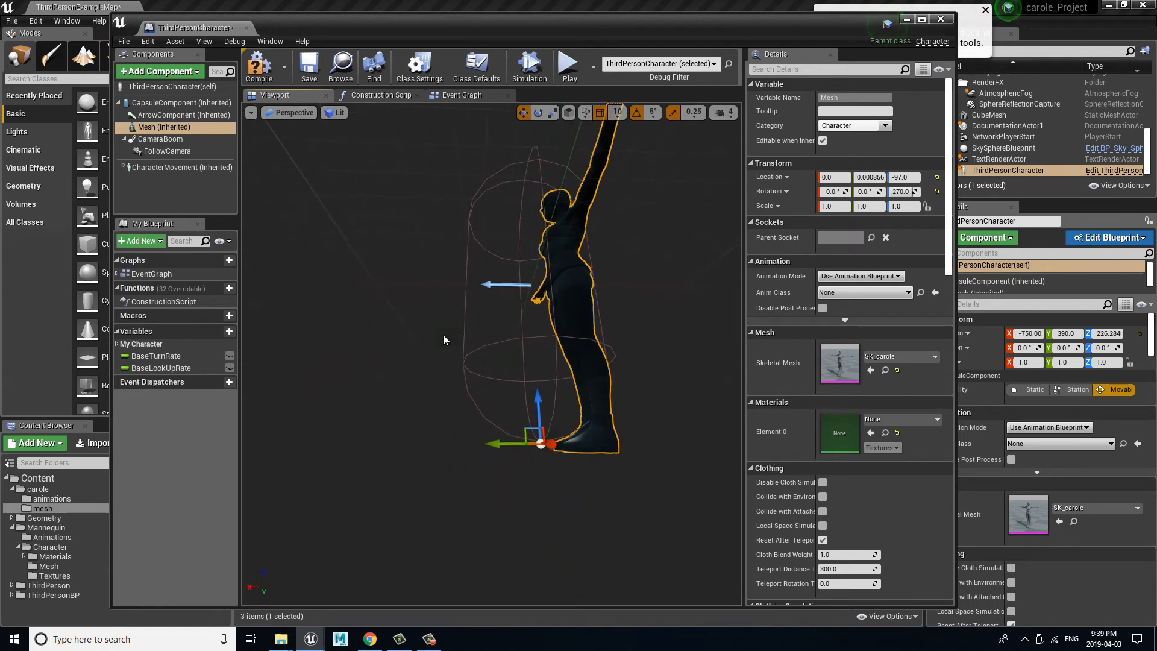
left_click_drag(465, 339, 642, 369, "alt")
left_click(305, 114)
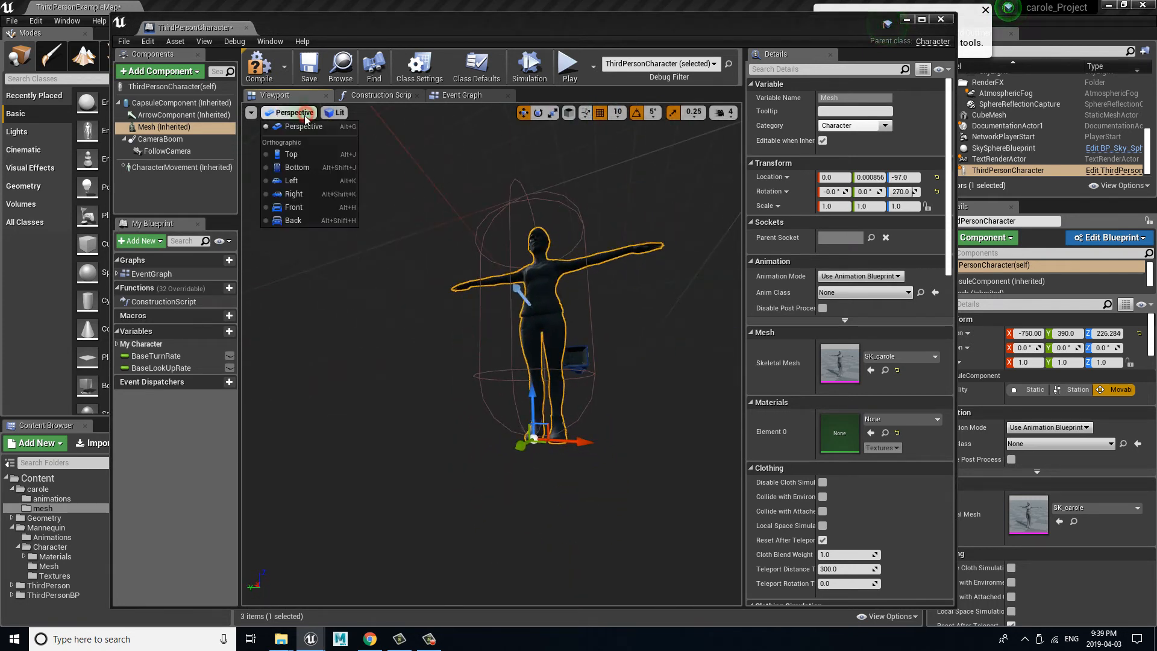
left_click(316, 182)
right_click_drag(455, 388, 488, 407)
scroll(537, 361, "up", 1)
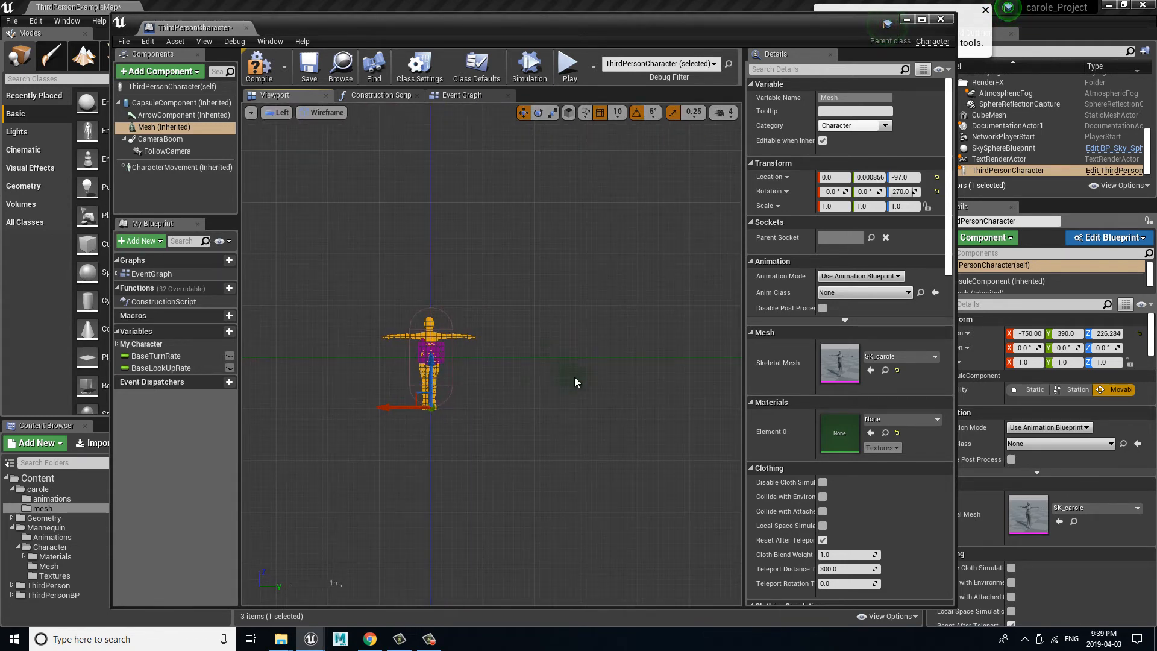
Step: Try raising carole's mesh within the capsule to a Z location of -17, and undo the move
right_click_drag(578, 376, 579, 350)
right_click_drag(580, 350, 580, 311, "ctrl")
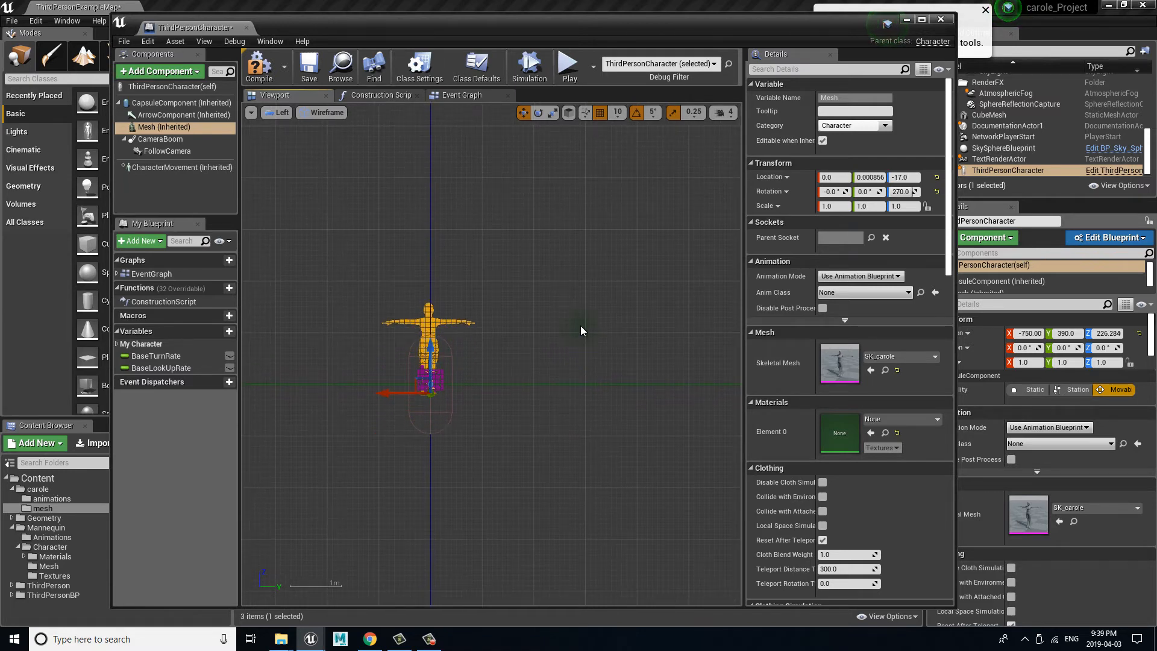
key("ctrl+z")
Step: Examine how carole's mesh fits the collision capsule in the Left wireframe view, from head to feet
right_click_drag(520, 366, 400, 373)
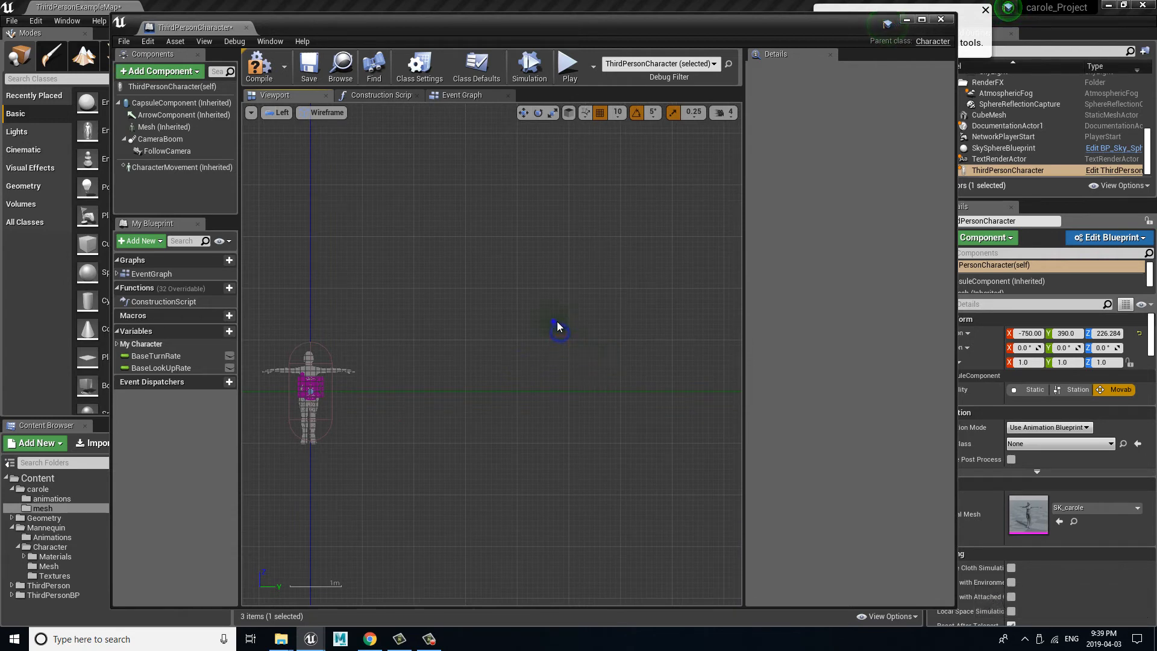
right_click_drag(555, 321, 507, 342)
scroll(601, 323, "down", 5)
scroll(601, 324, "up", 6)
scroll(590, 332, "down", 2)
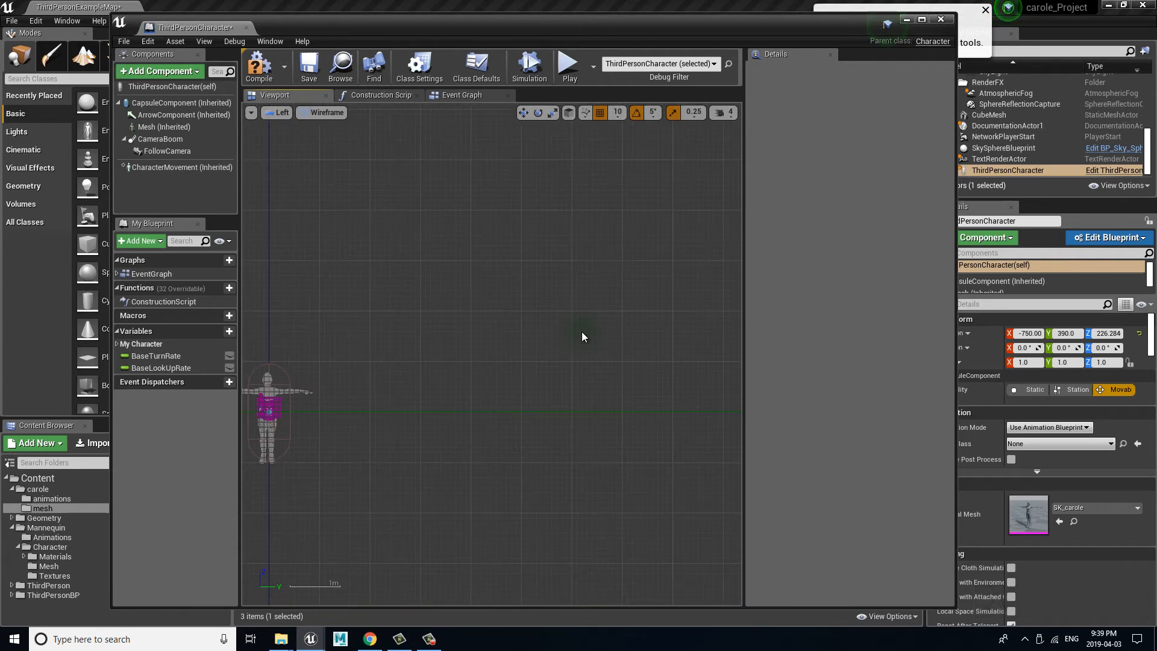
right_click_drag(407, 338, 241, 332)
right_click_drag(374, 351, 389, 340)
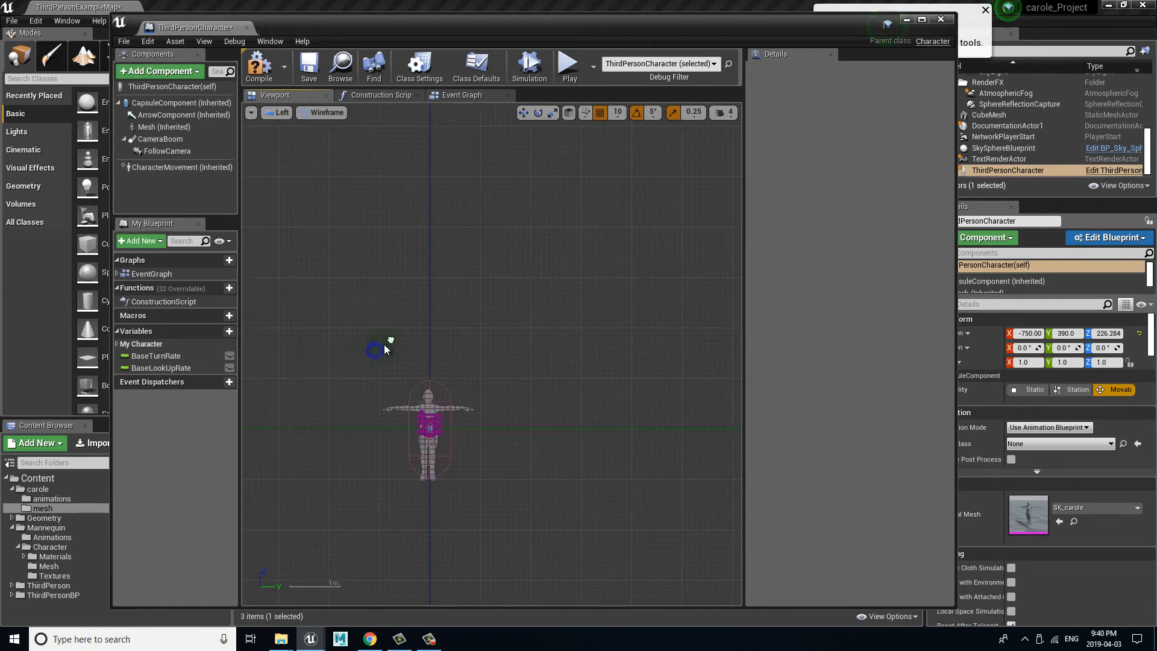
scroll(396, 339, "down", 4)
scroll(404, 344, "up", 6)
scroll(405, 348, "up", 4)
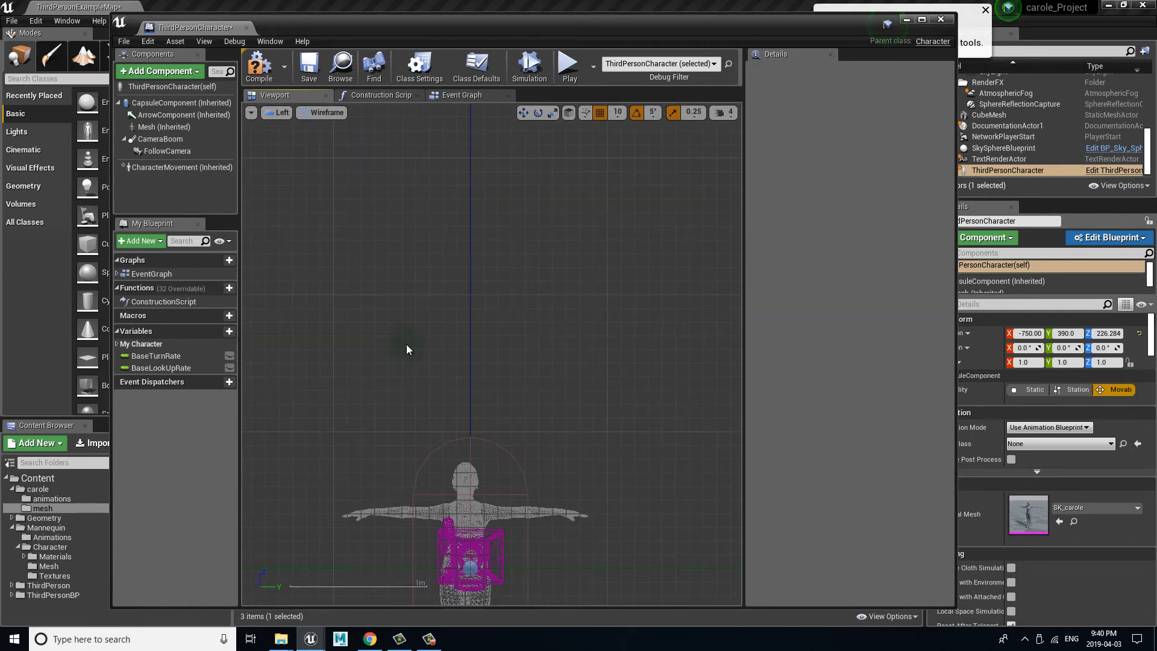
right_click_drag(512, 412, 520, 379)
right_click_drag(523, 538, 505, 397)
scroll(547, 456, "up", 1)
right_click_drag(547, 456, 524, 477)
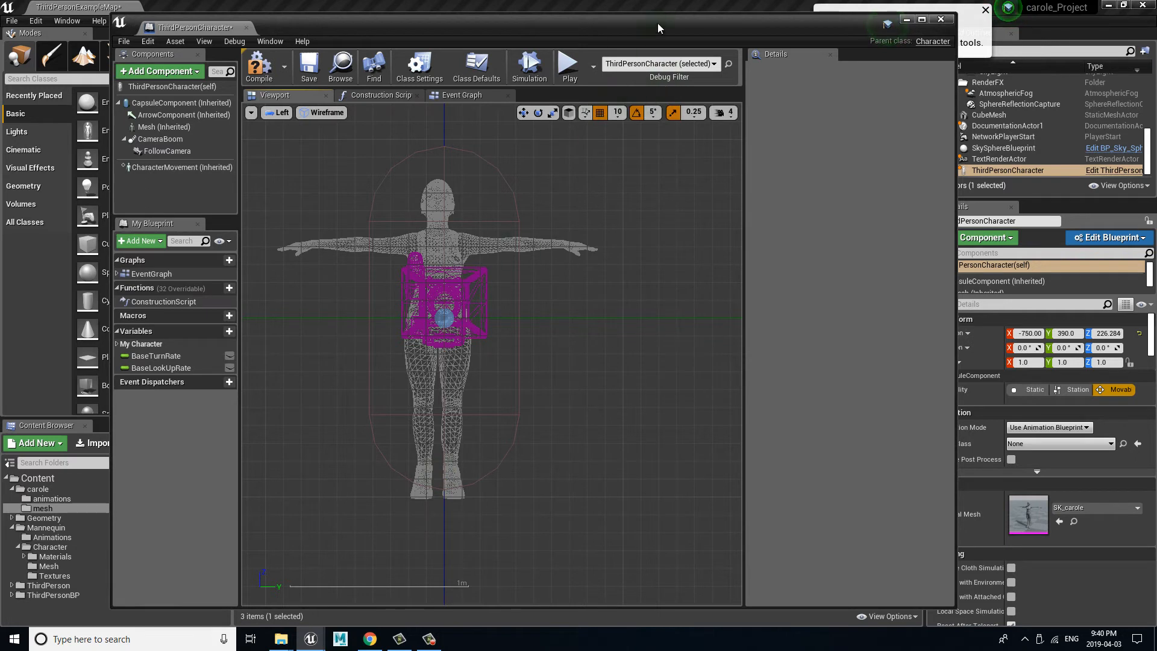
Step: Compile the ThirdPersonCharacter blueprint with the new skeletal mesh and save it
left_click_drag(657, 23, 813, 88)
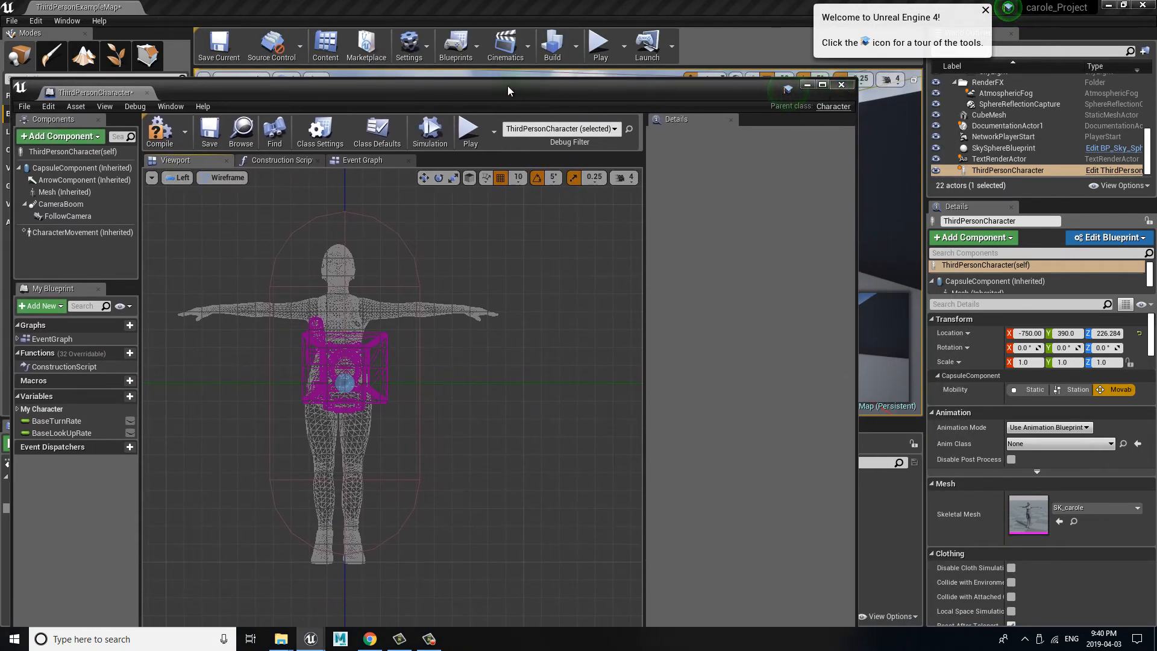
left_click_drag(512, 85, 659, 29)
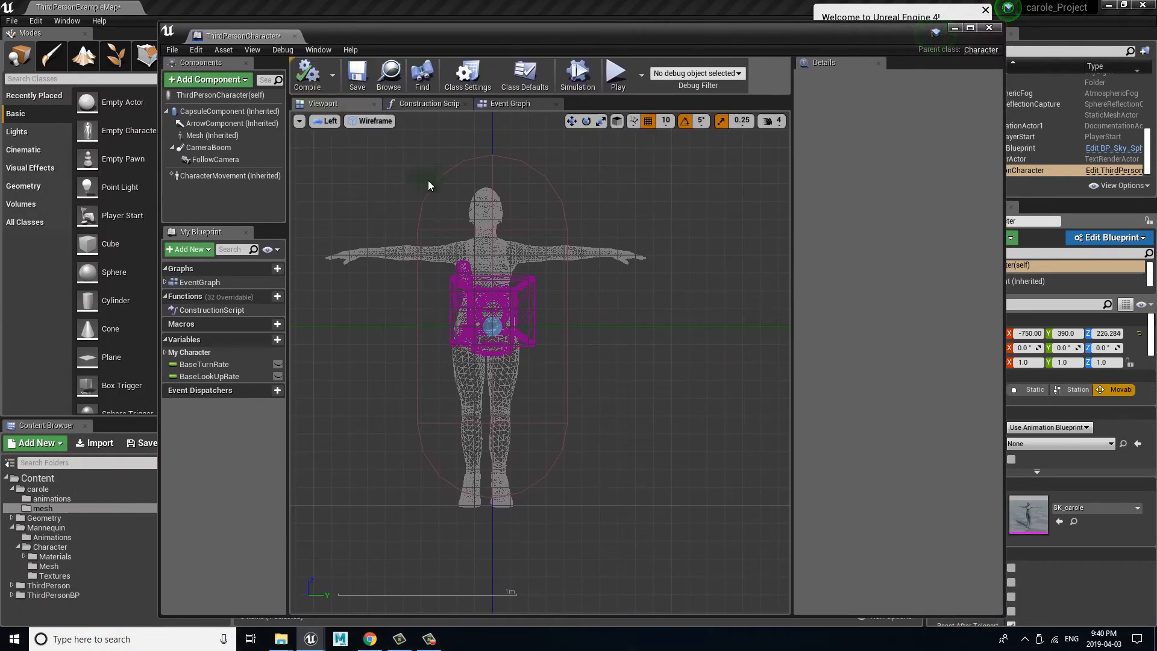
left_click(357, 86)
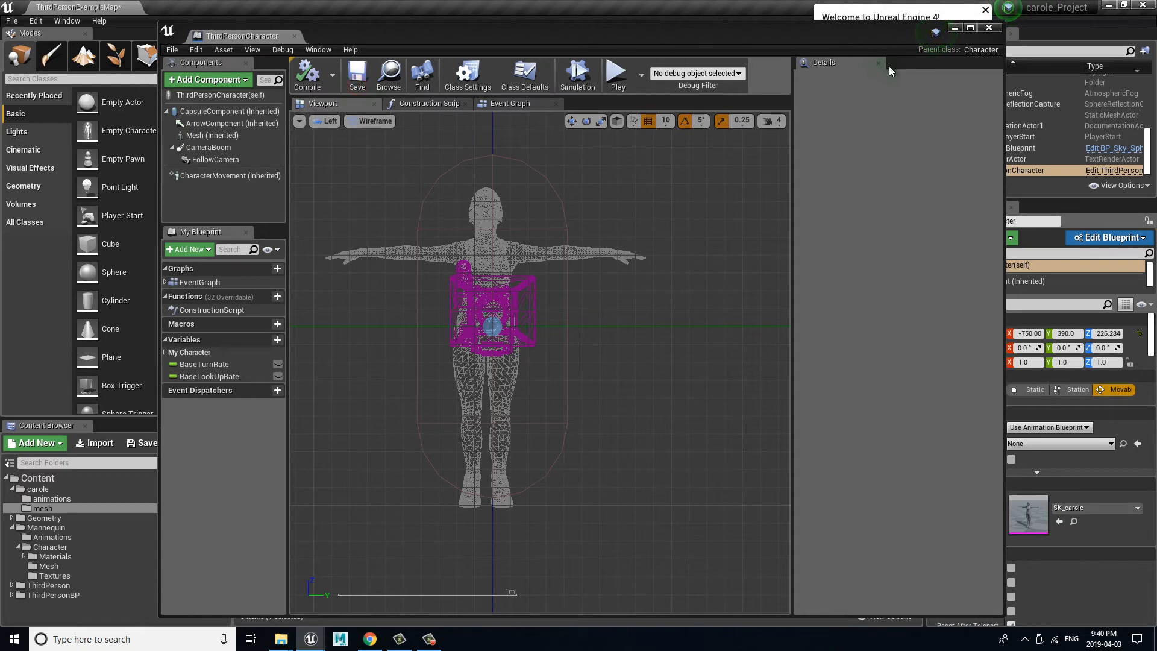
Step: Return the blueprint viewport to the lit Perspective view
left_click_drag(706, 27, 636, 315)
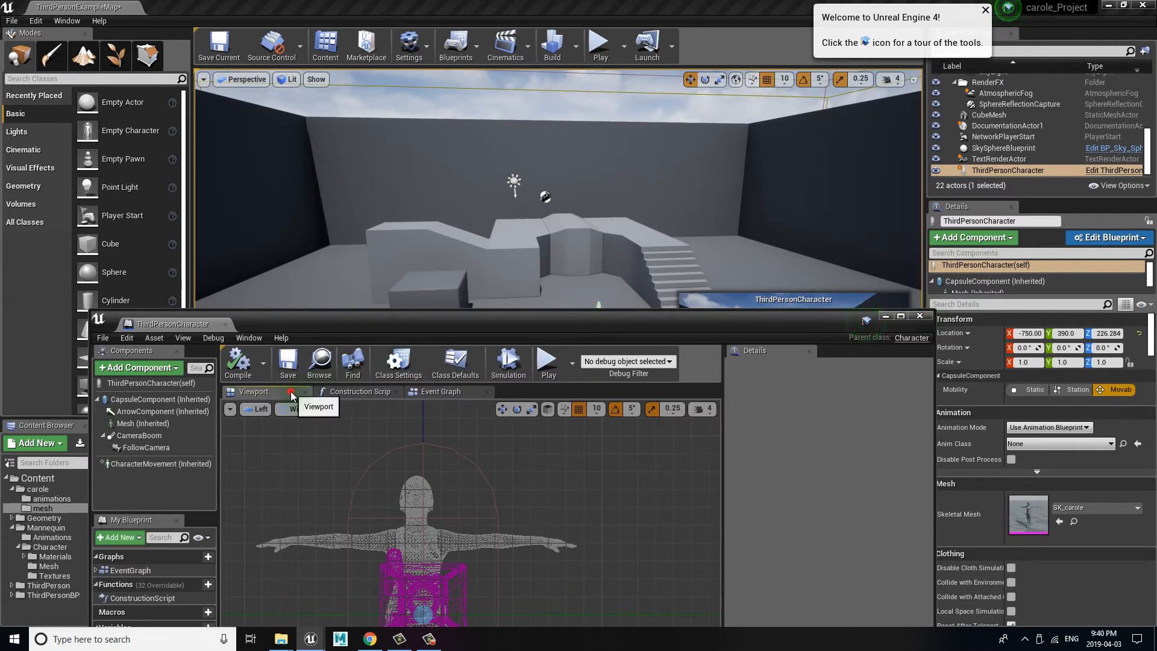
left_click(261, 409)
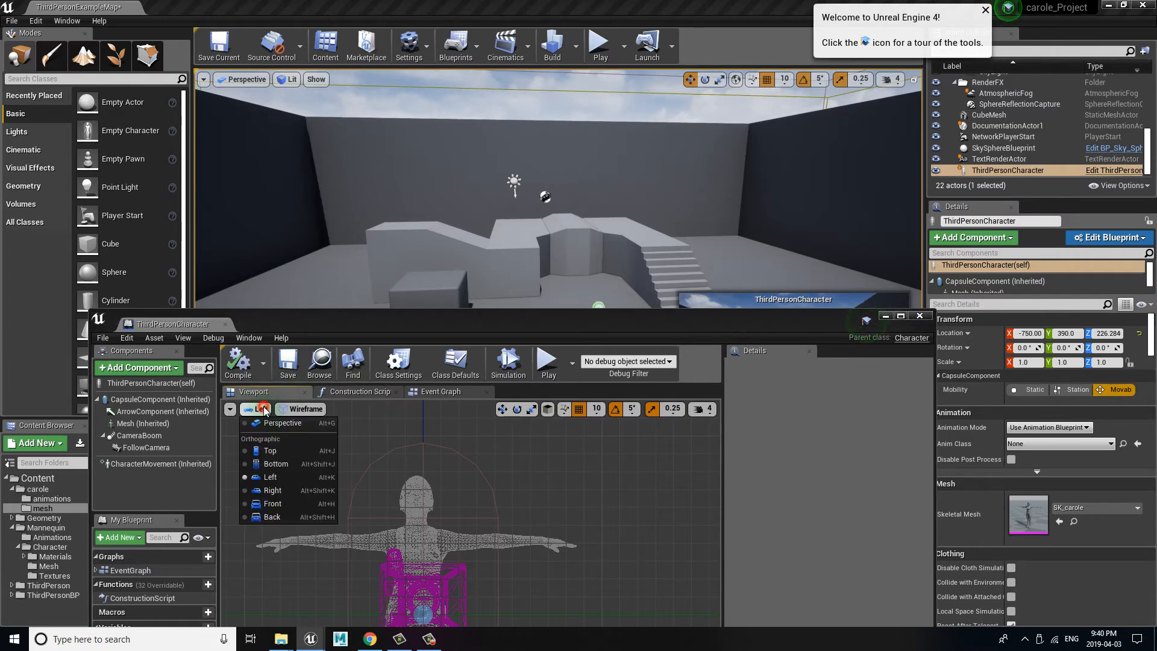
left_click(304, 409)
left_click(259, 409)
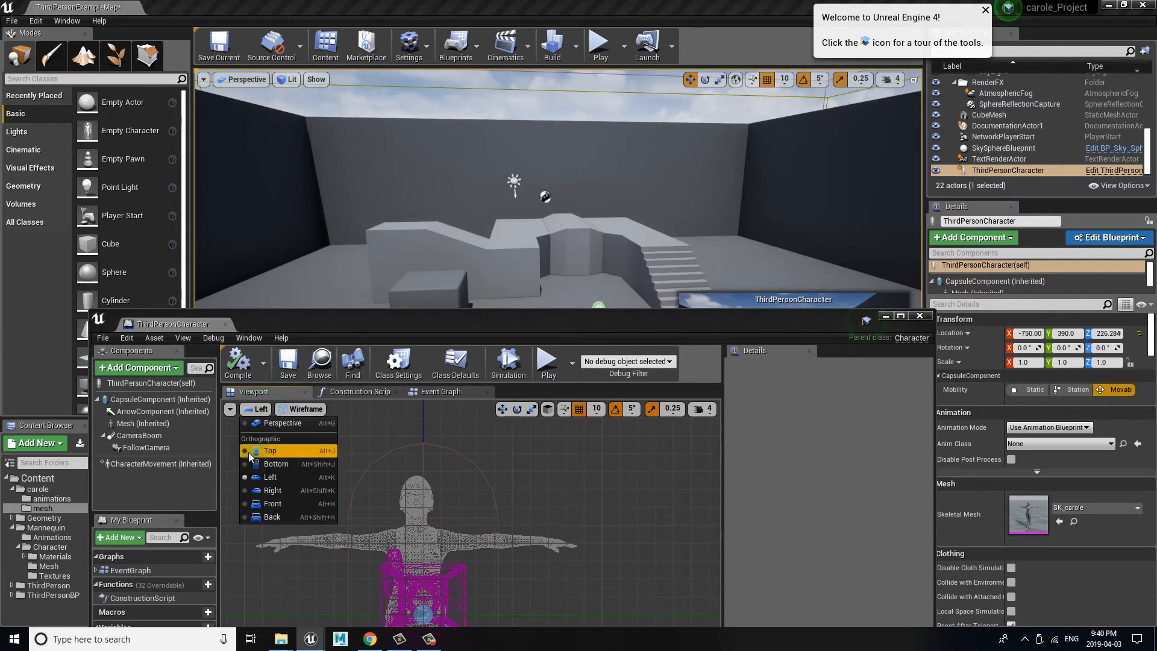
left_click(281, 420)
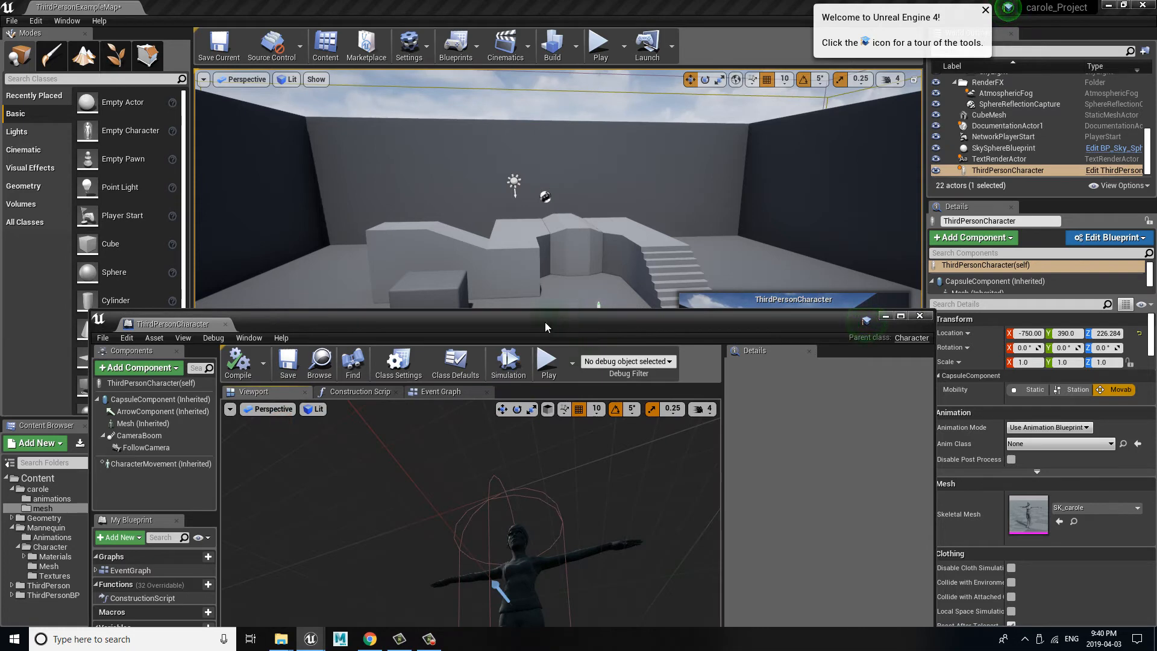
Step: Set the character mesh's Anim Class to carole__AnimBP from the carole animations folder
left_click_drag(544, 322, 865, 31)
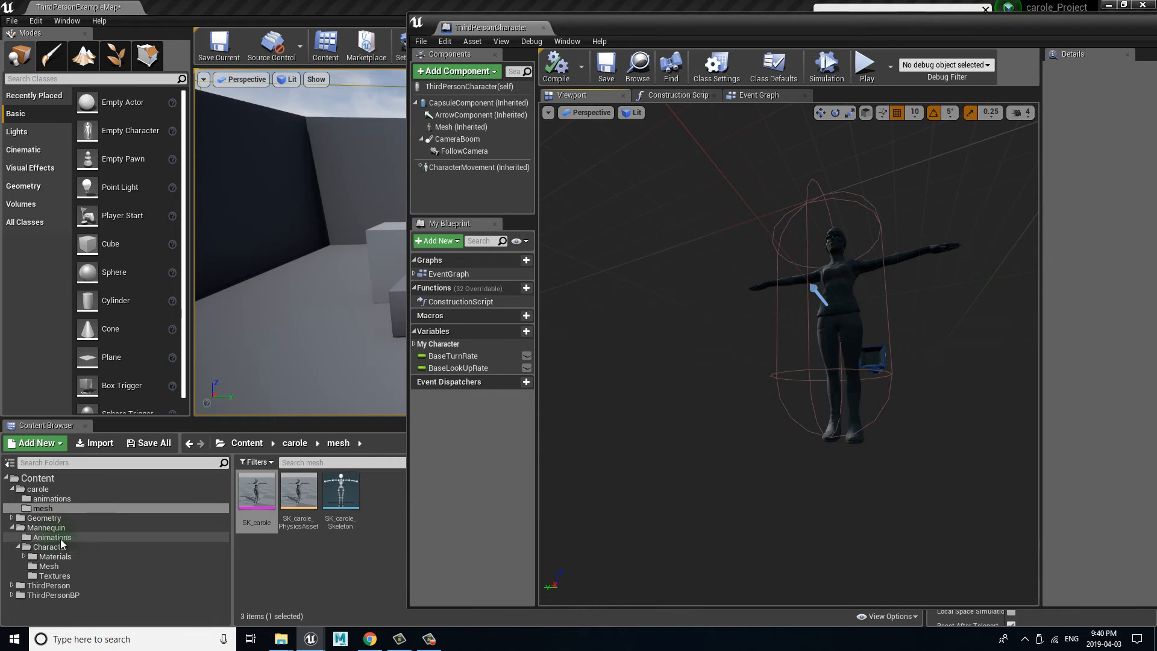
left_click(51, 498)
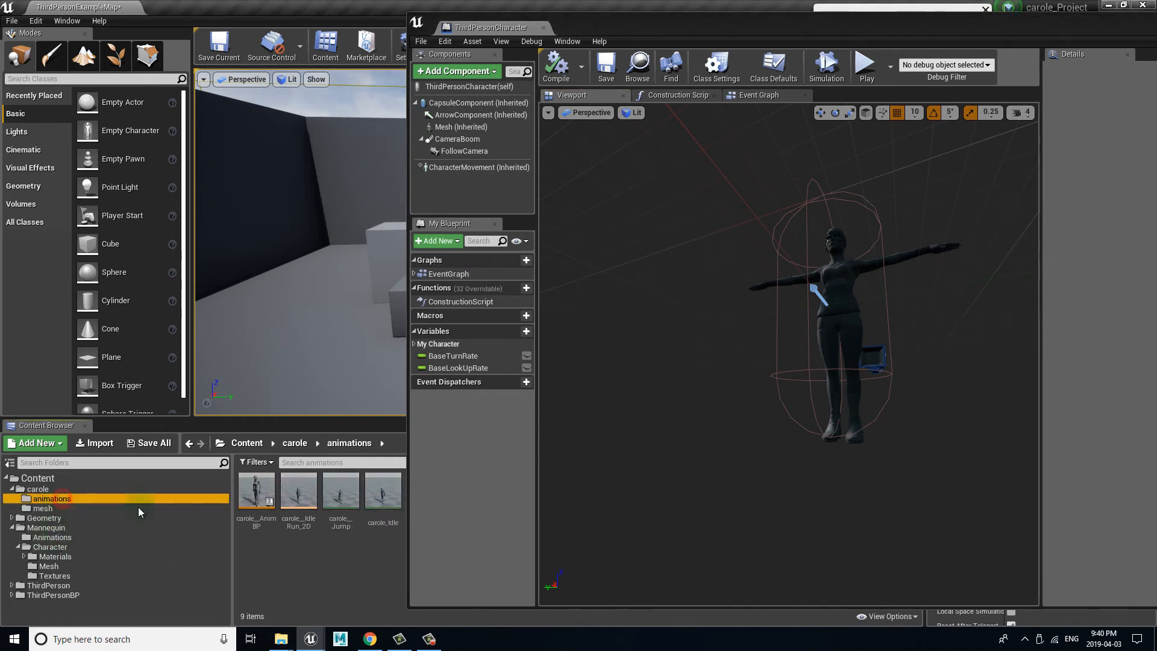
left_click(256, 488)
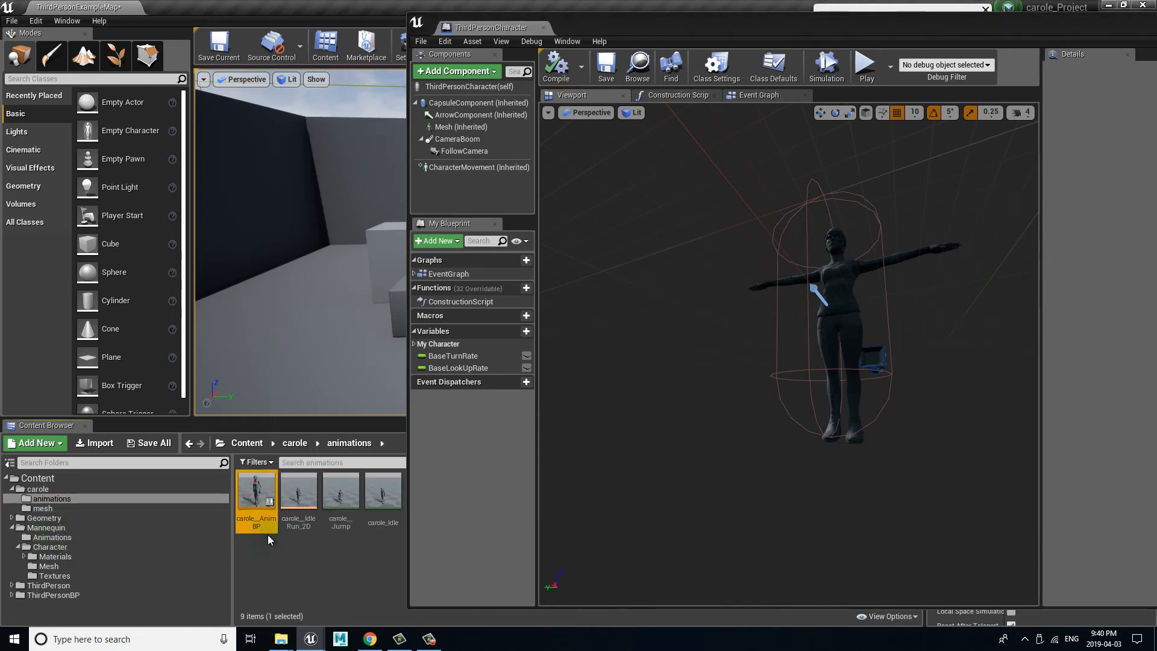
left_click_drag(694, 30, 342, 42)
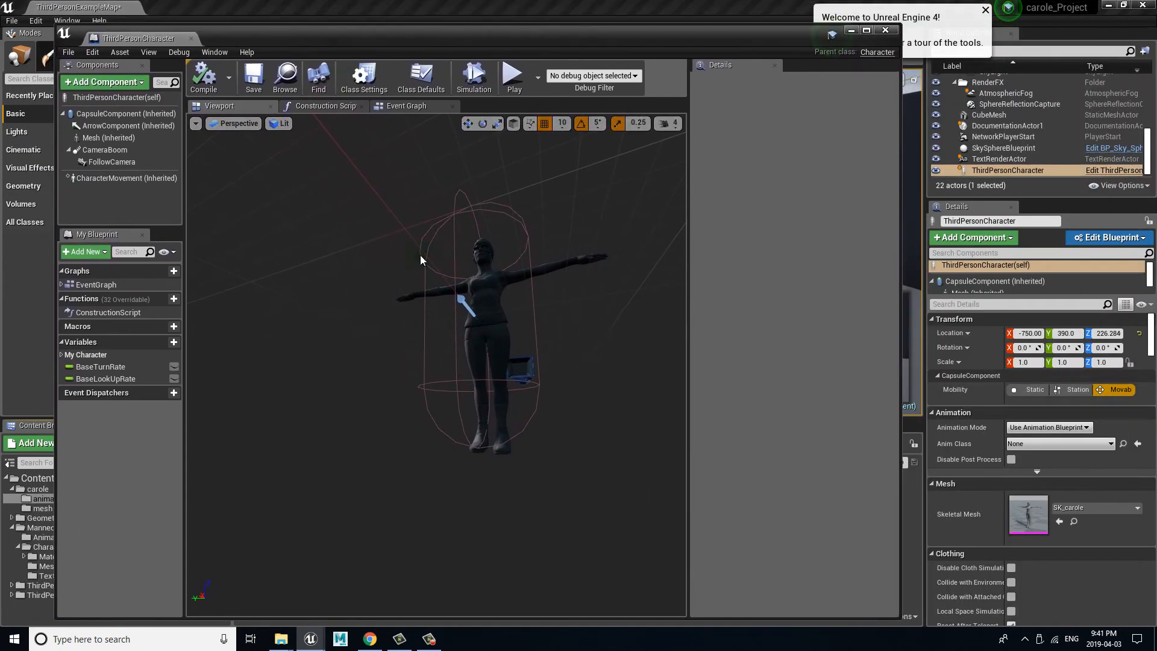
left_click(469, 307)
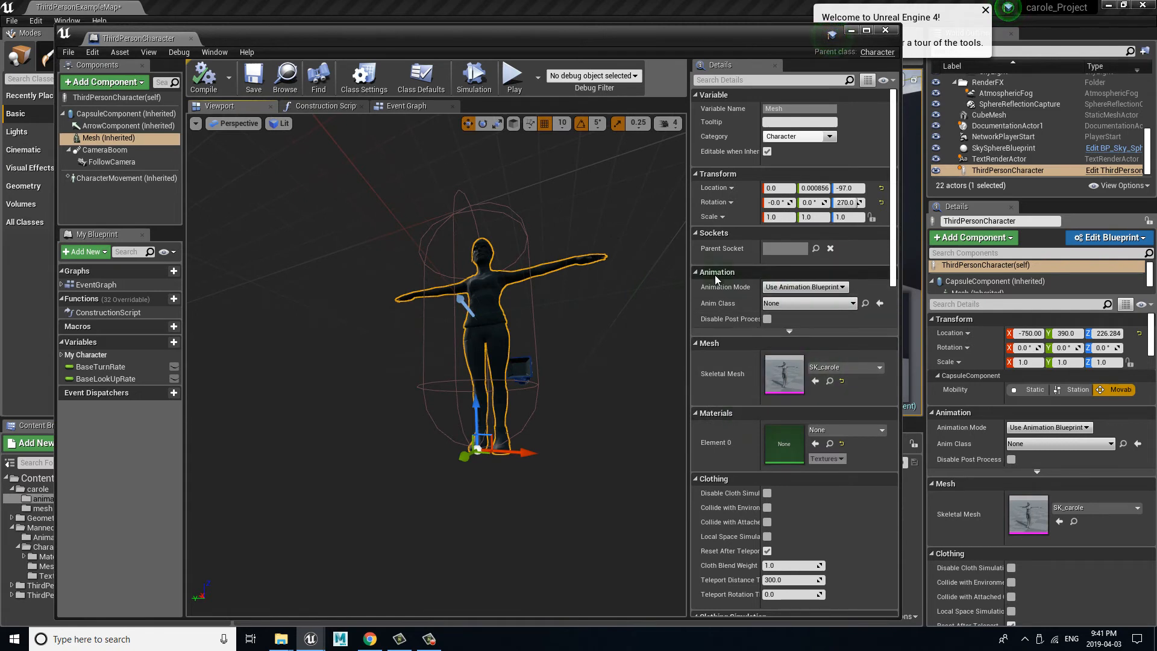
left_click(879, 305)
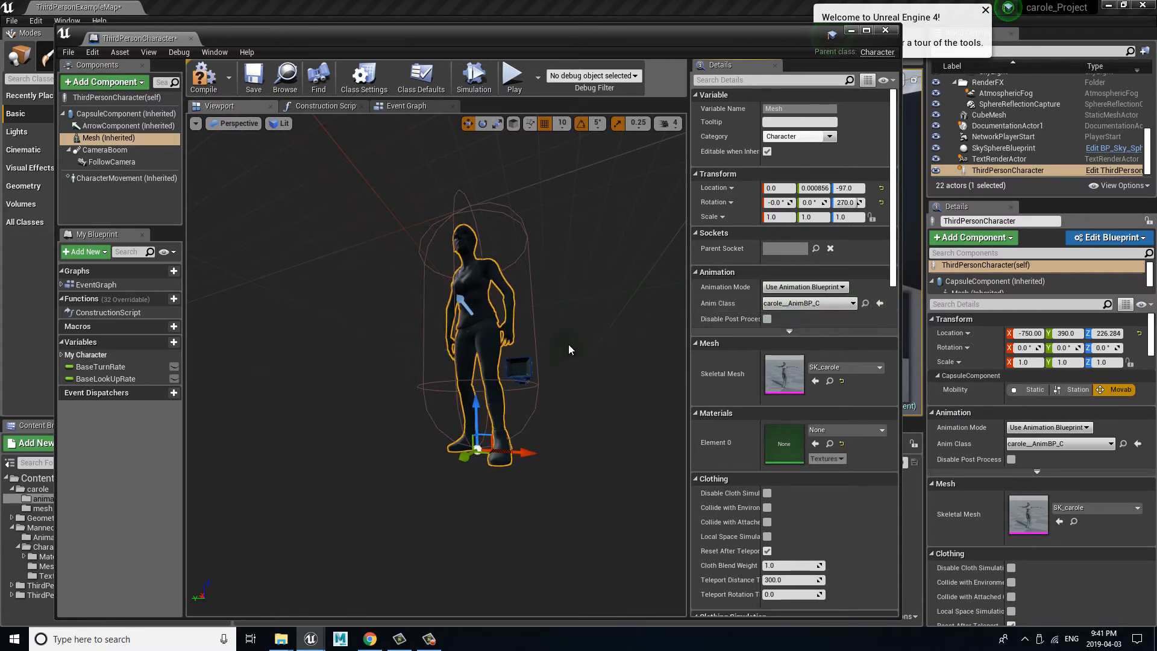
Step: Compile and save the ThirdPersonCharacter blueprint with its new animation class, and close it to return to the level
left_click_drag(566, 349, 639, 400)
left_click(210, 81)
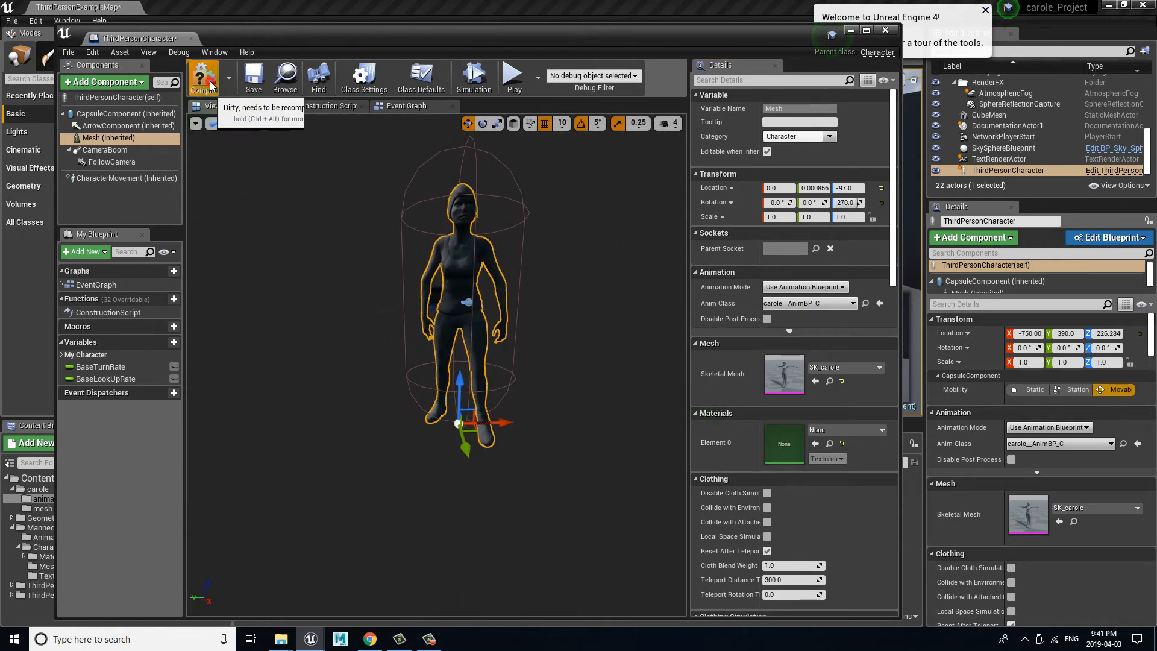
left_click(256, 77)
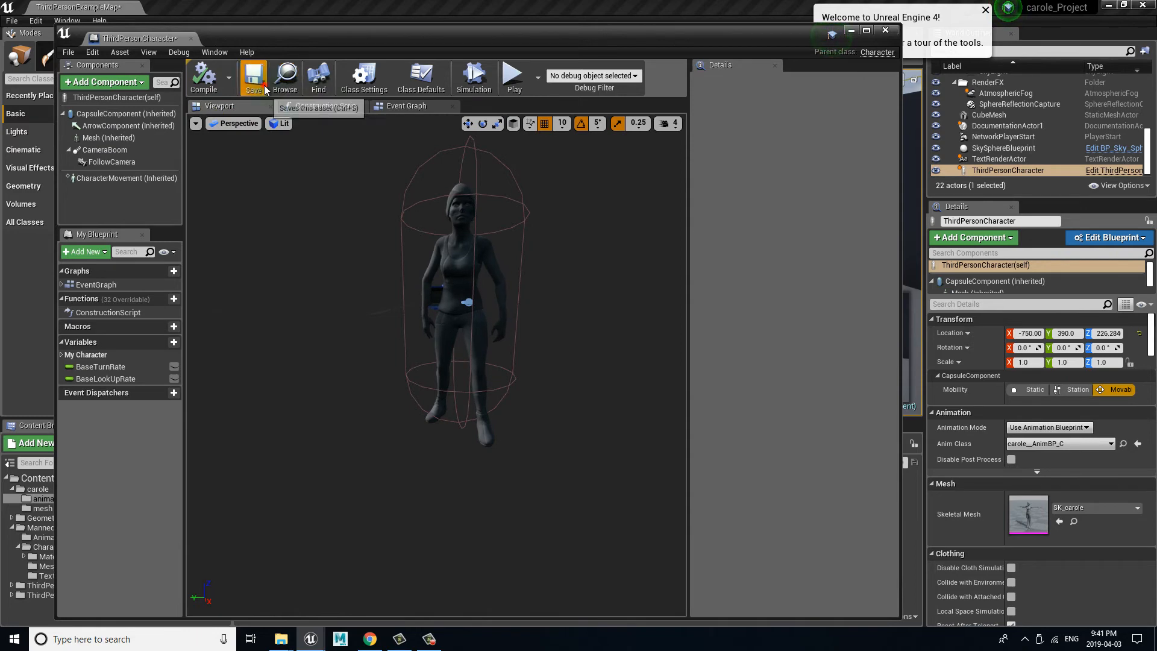
left_click(885, 31)
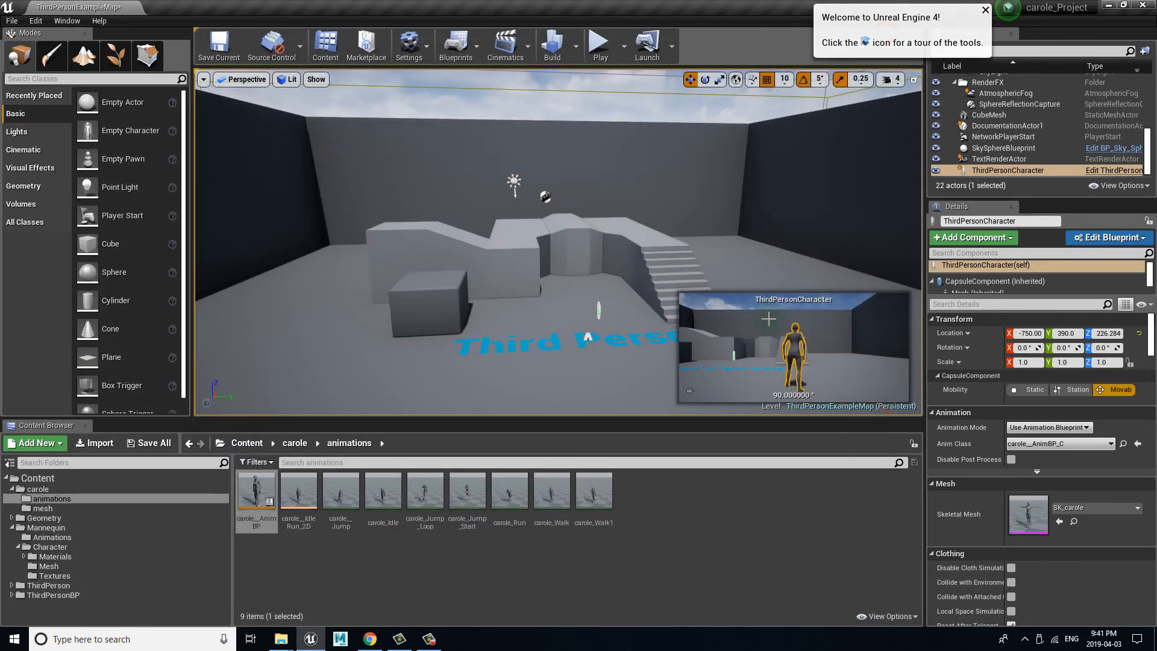
left_click(557, 362)
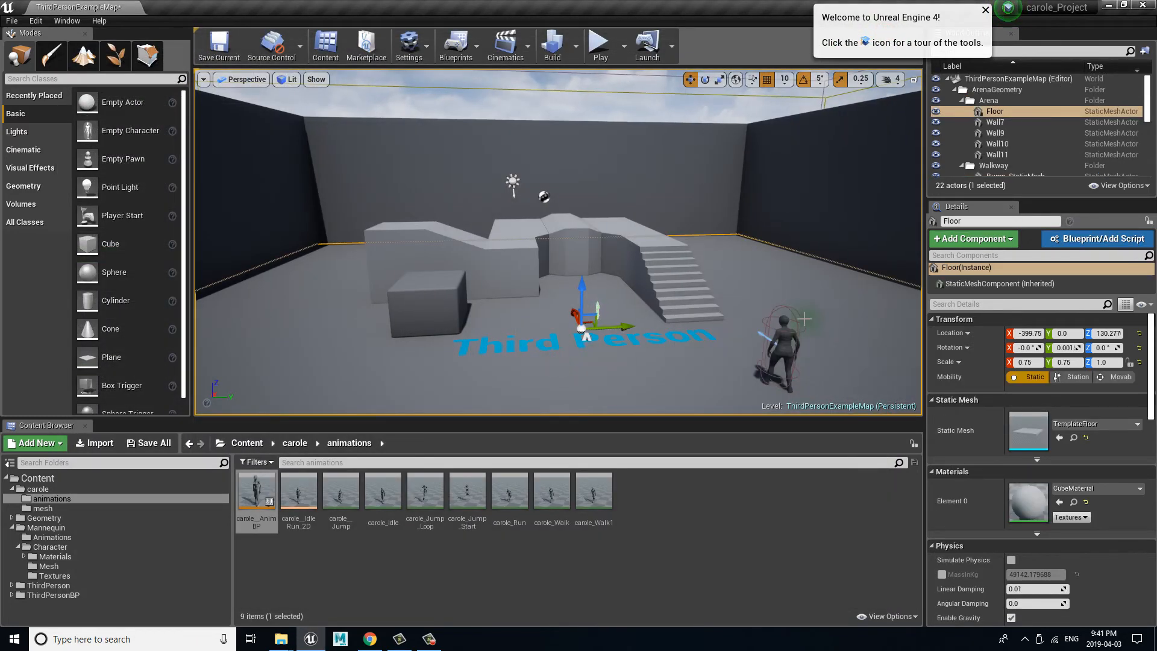
Step: Play the level in the editor and look around the carole character from several sides to check her idle animation
left_click_drag(803, 319, 810, 300, "alt")
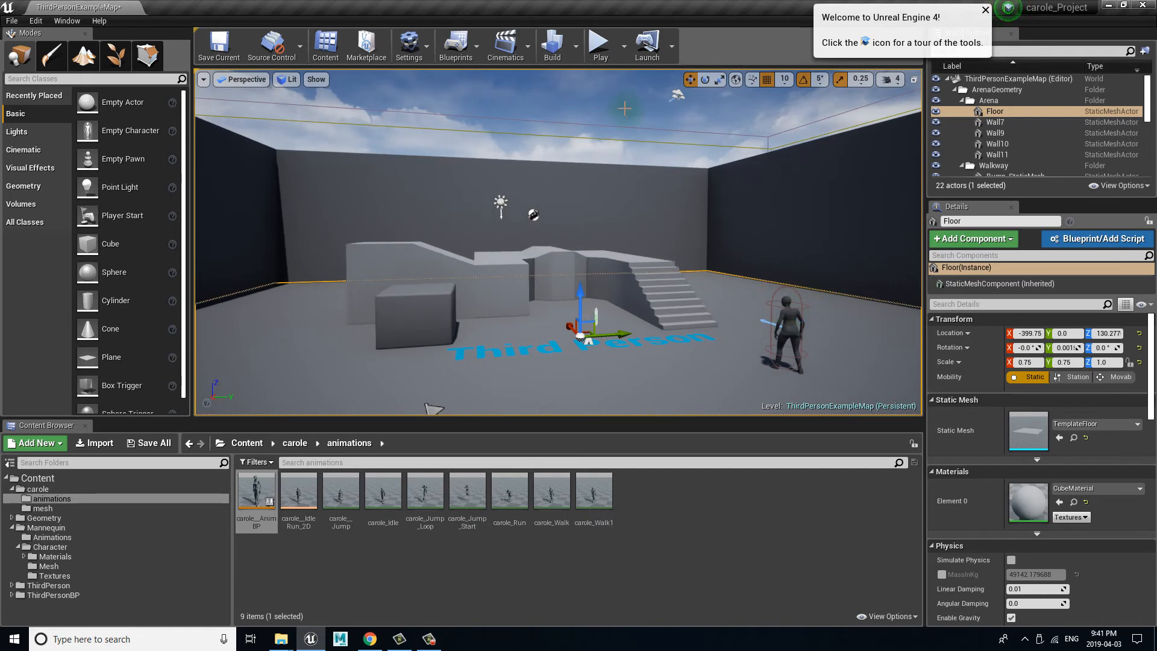
left_click(600, 45)
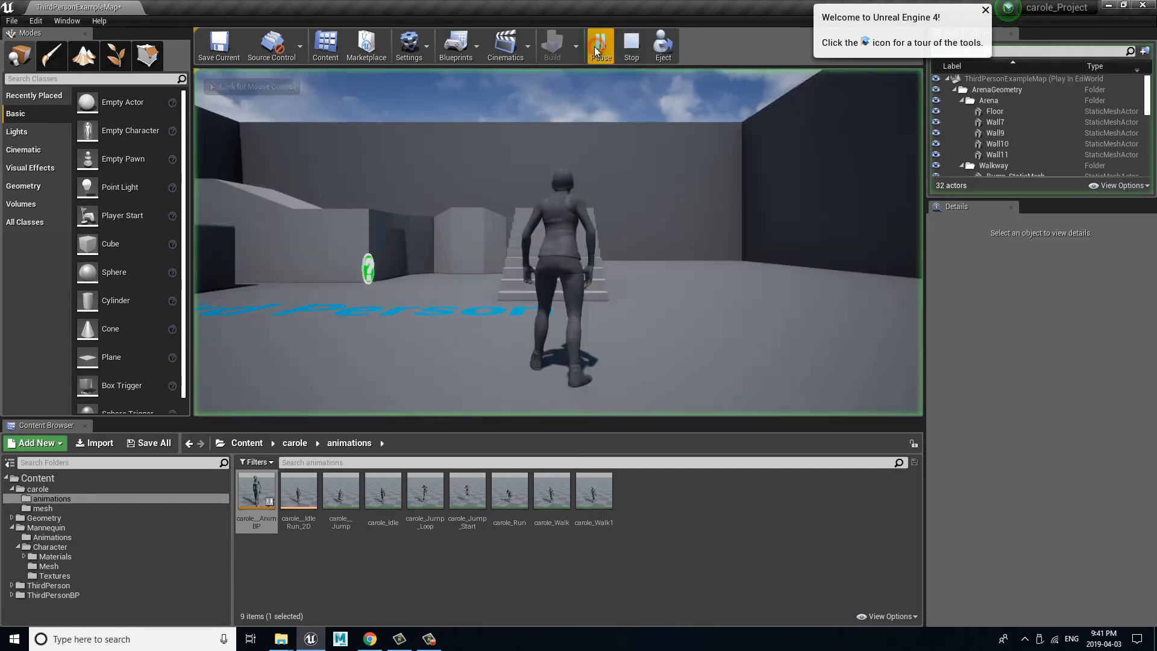
left_click(620, 259)
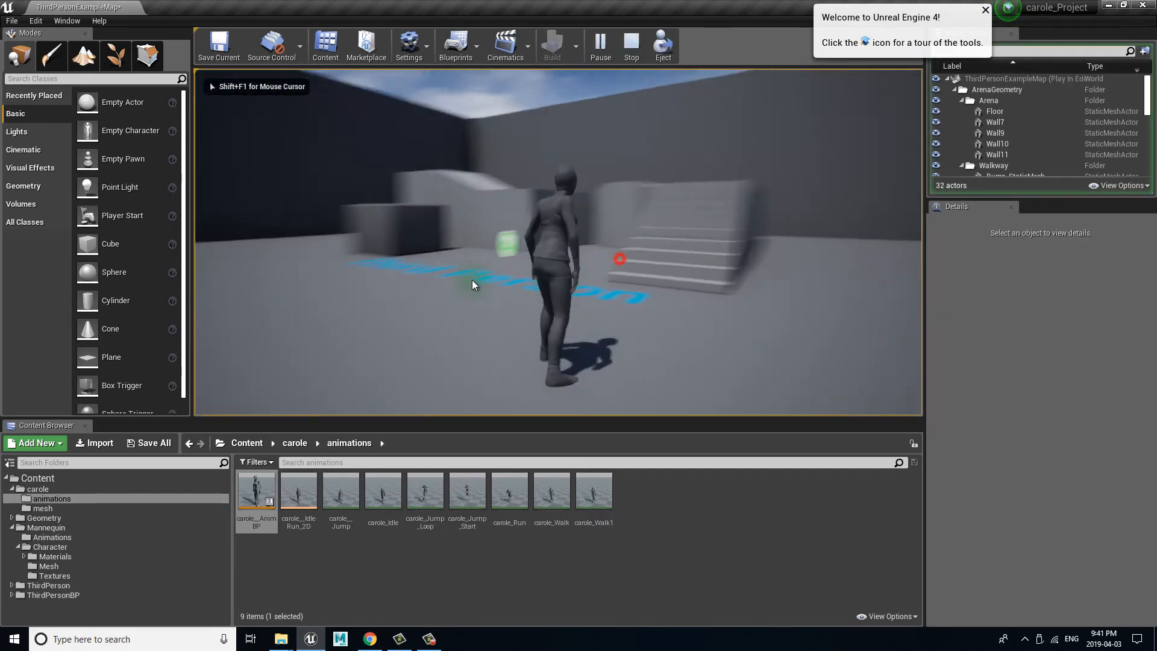
right_click(614, 319)
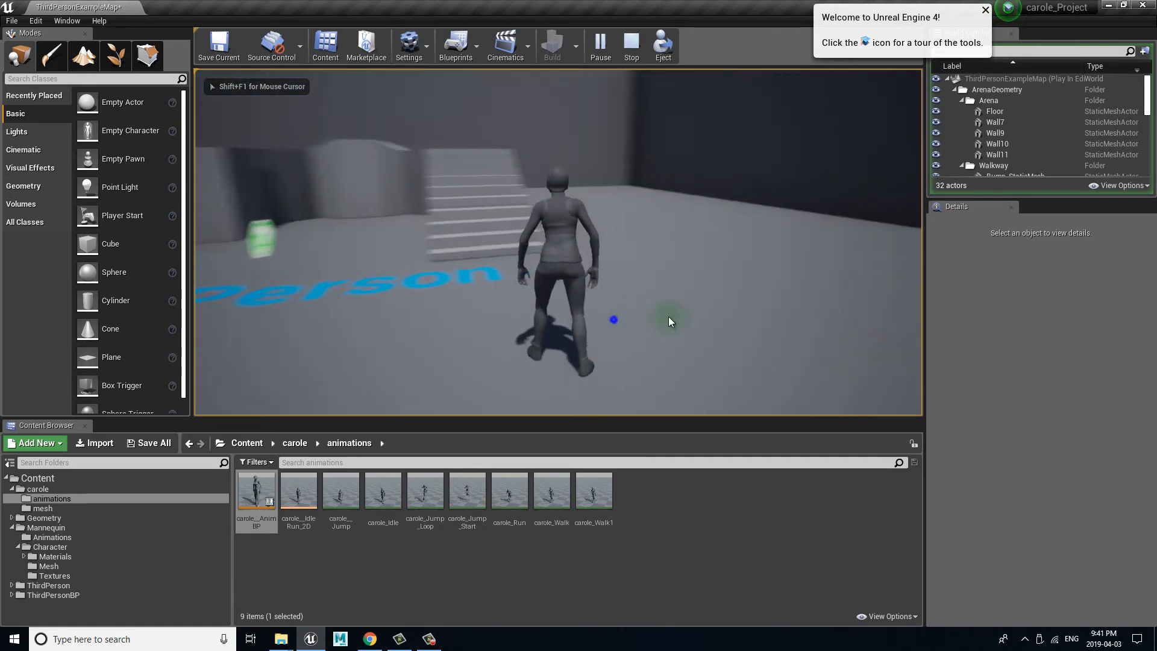
left_click(713, 315)
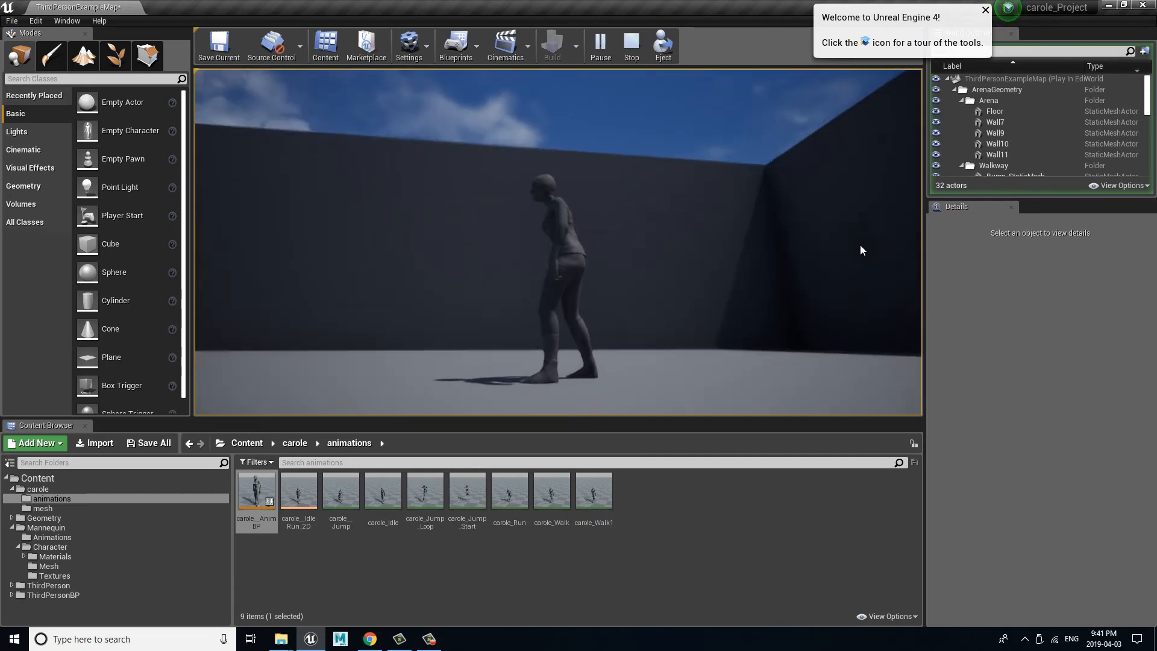
right_click(761, 319)
left_click(860, 275)
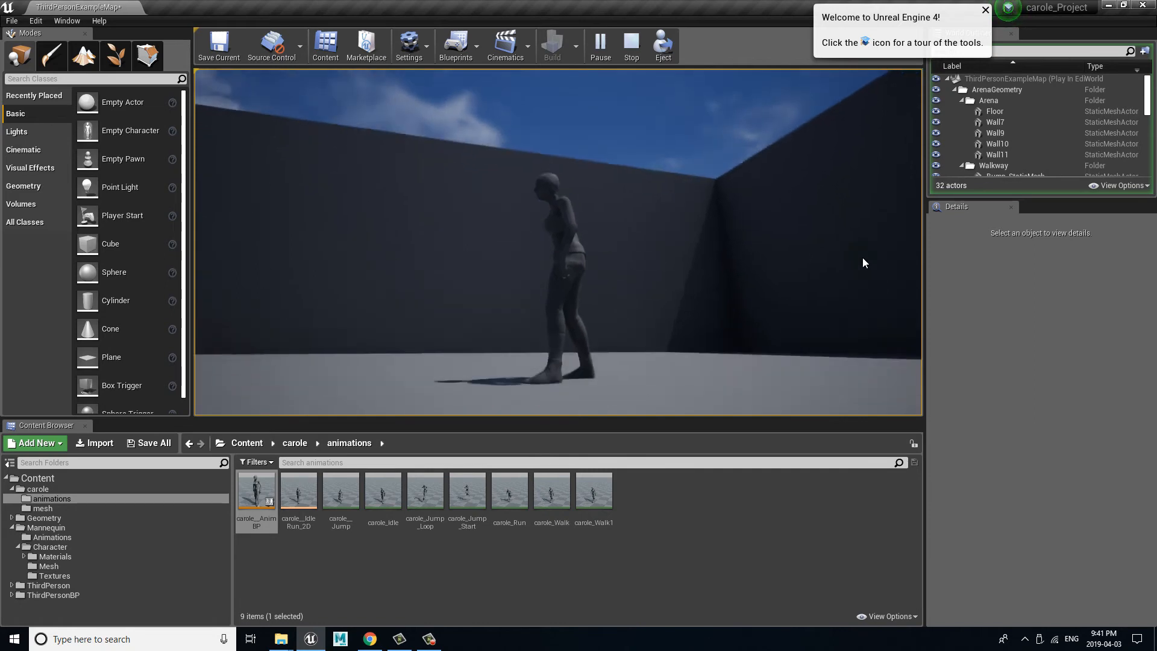
middle_click(741, 295)
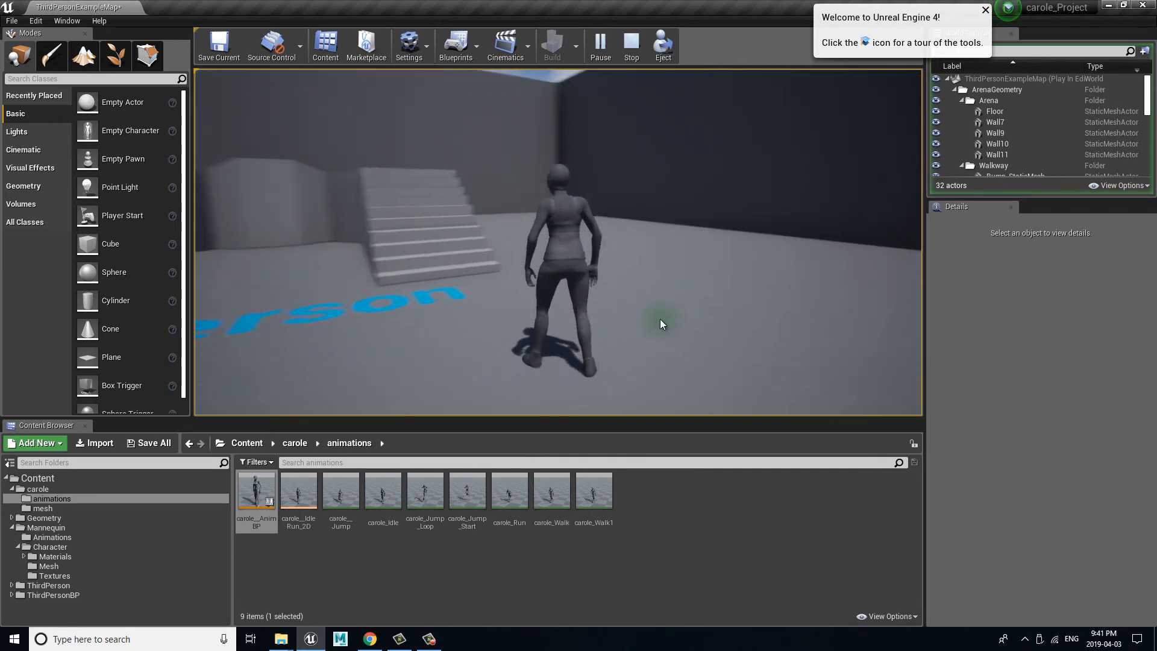
left_click(644, 346)
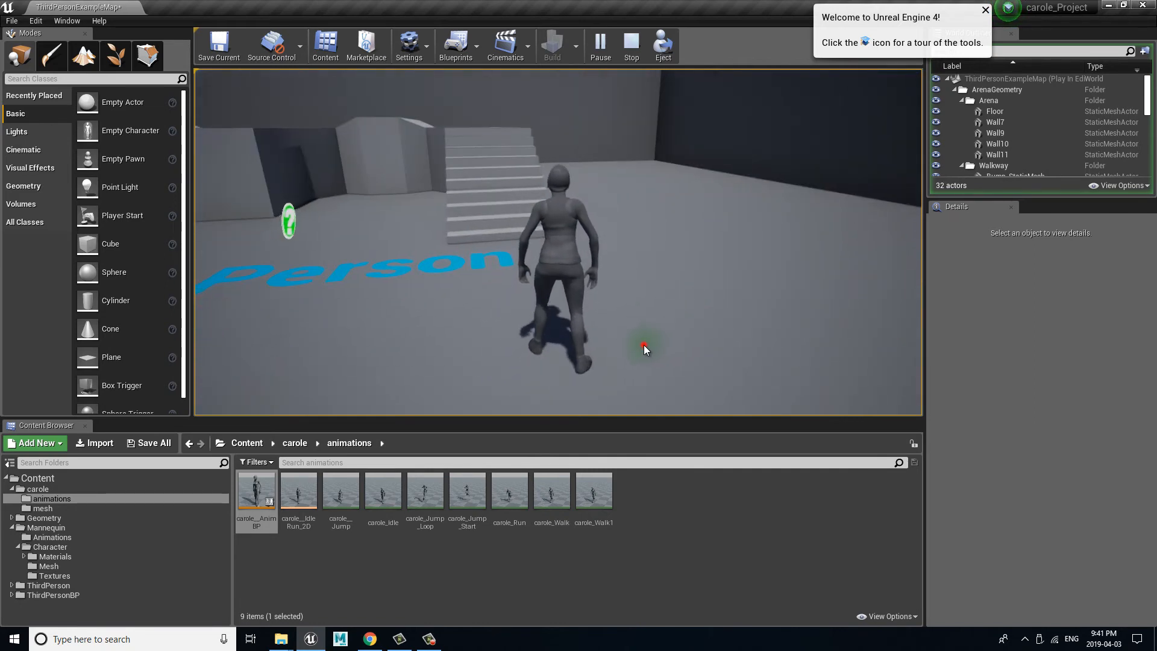
middle_click(899, 278)
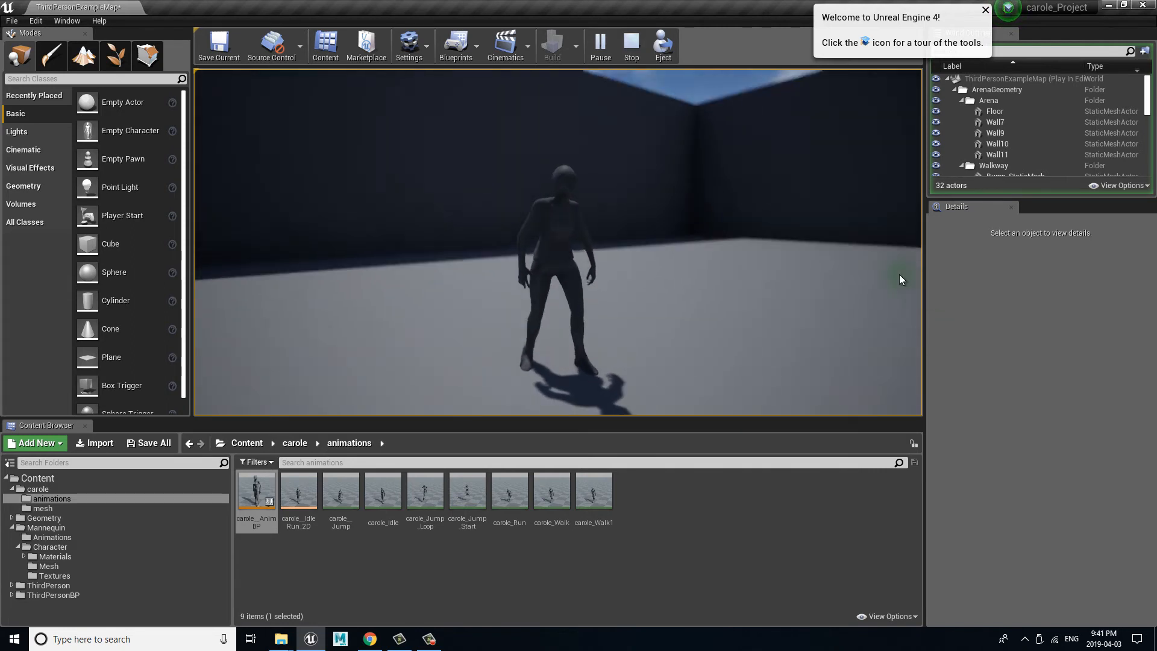
middle_click(278, 311)
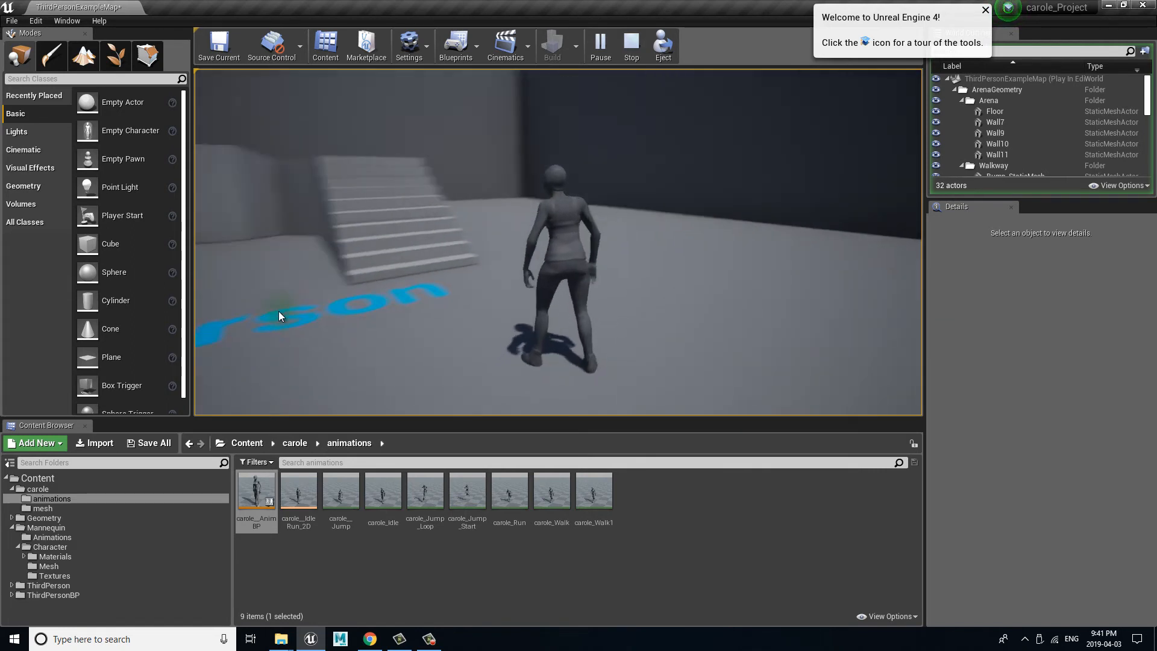
Step: Run the carole character forward and back through the arena and make her jump to test her movement animations
key("w")
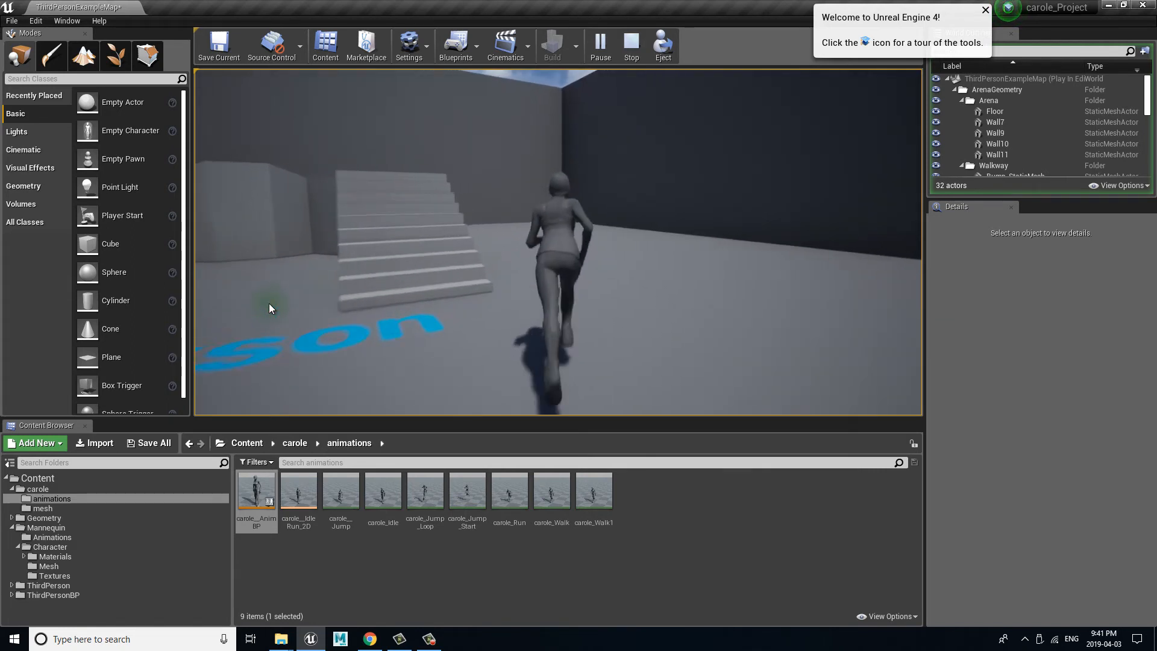
key("s")
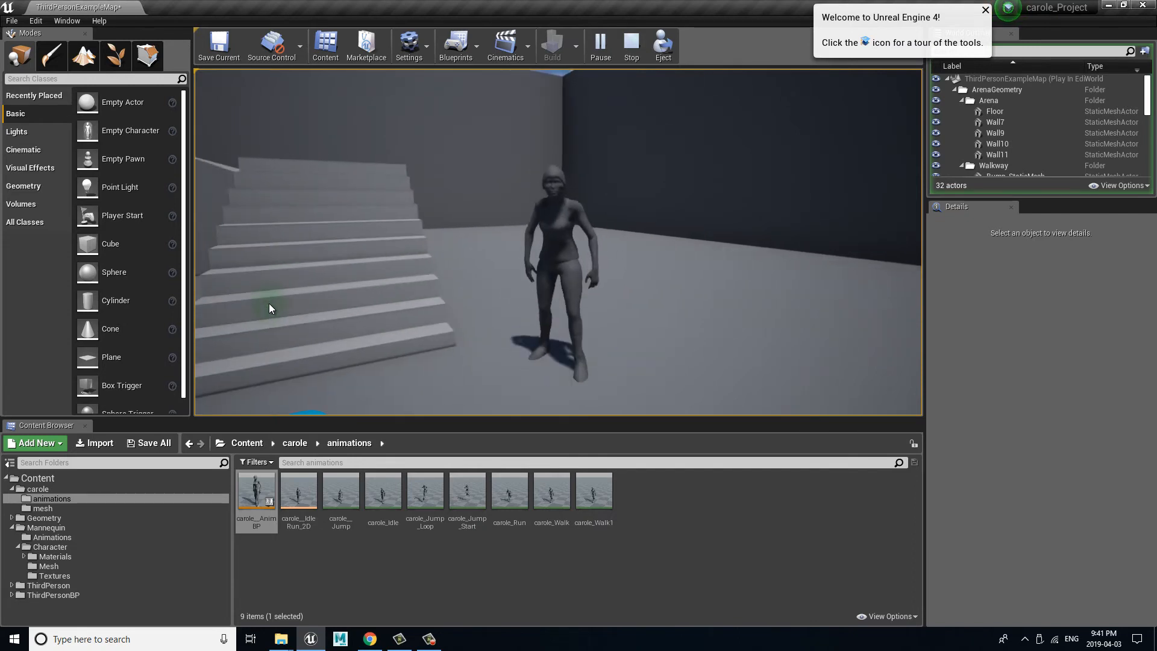
key("w")
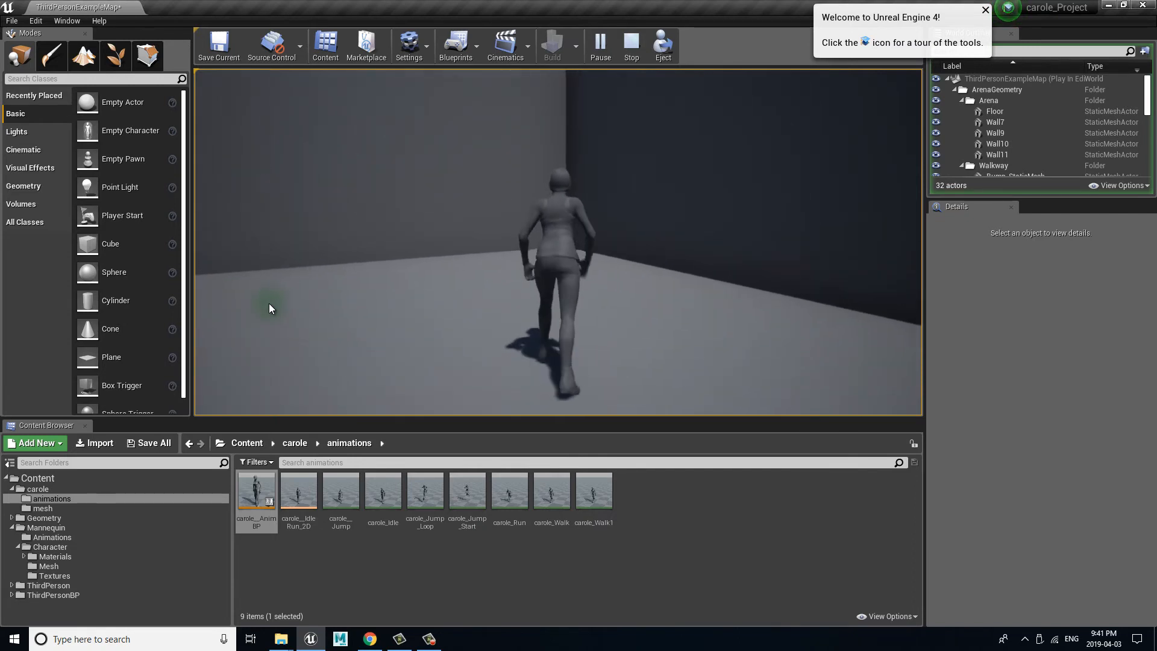
key("s")
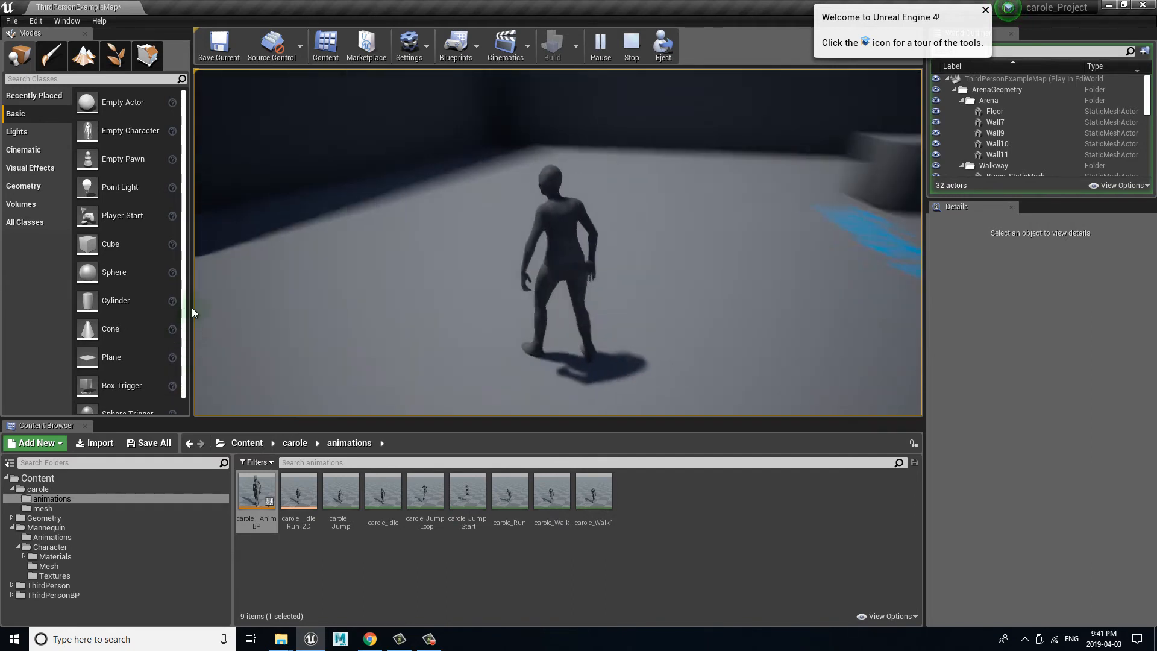
key("w")
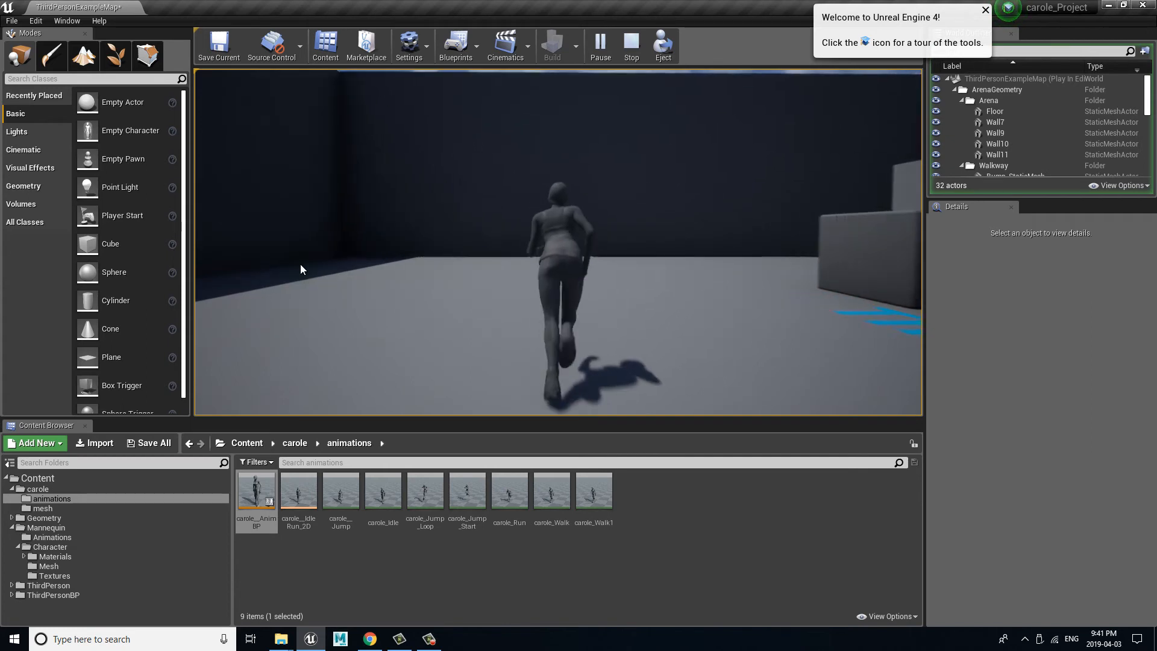
key("space")
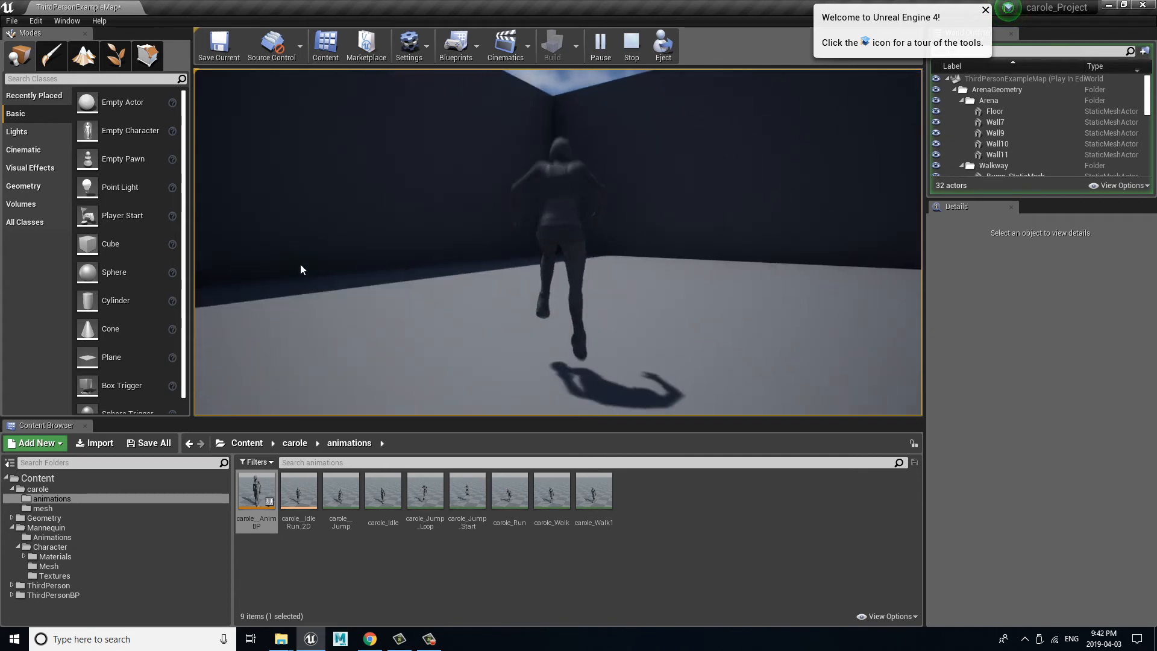
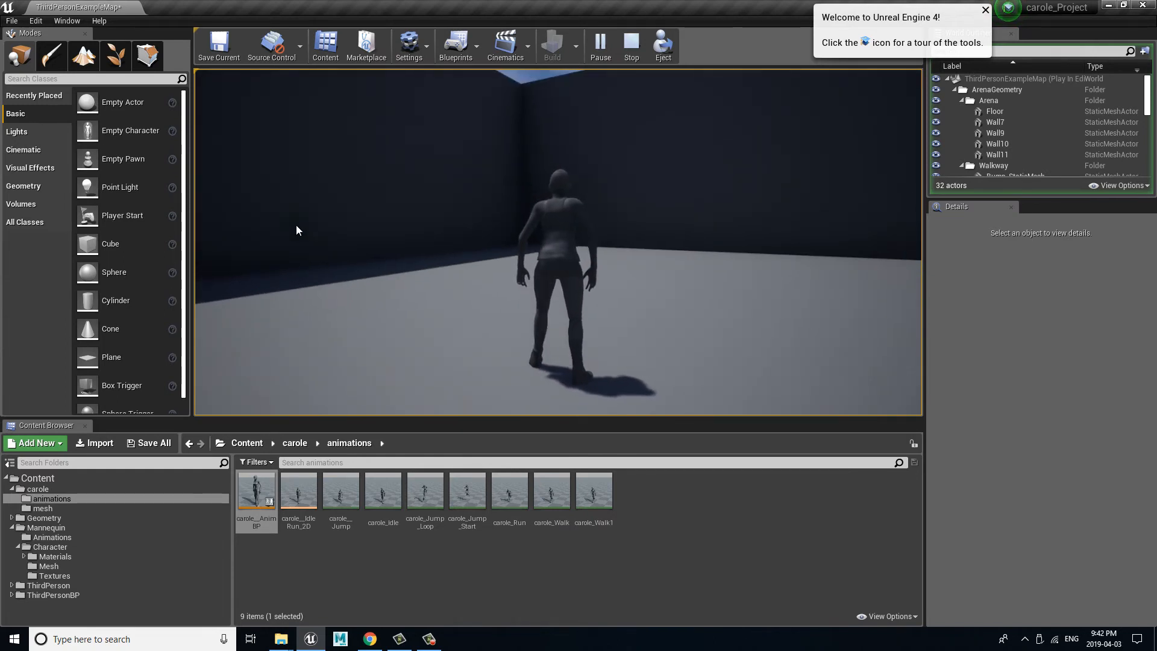
Step: Stop the play session and open the SK_carole_Skeleton asset from the carole mesh folder
key("Escape")
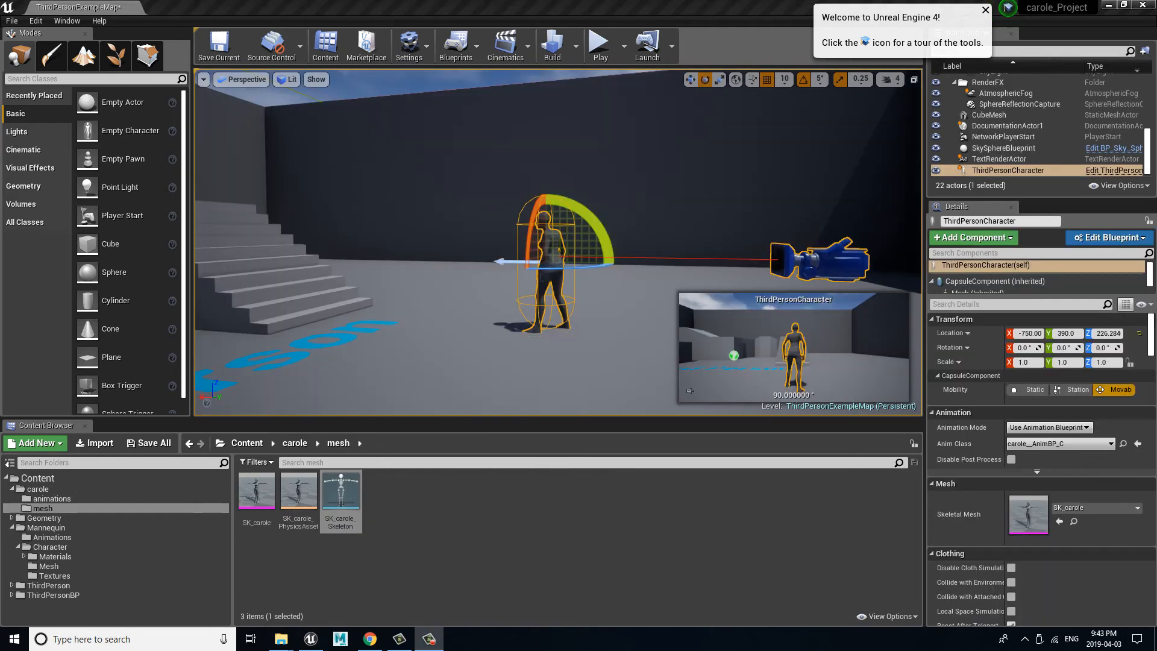
mouse_move(519, 270)
left_mouse_down()
mouse_move(415, 269)
mouse_move(522, 268)
mouse_move(503, 275)
left_mouse_up()
left_click_drag(398, 273, 338, 277)
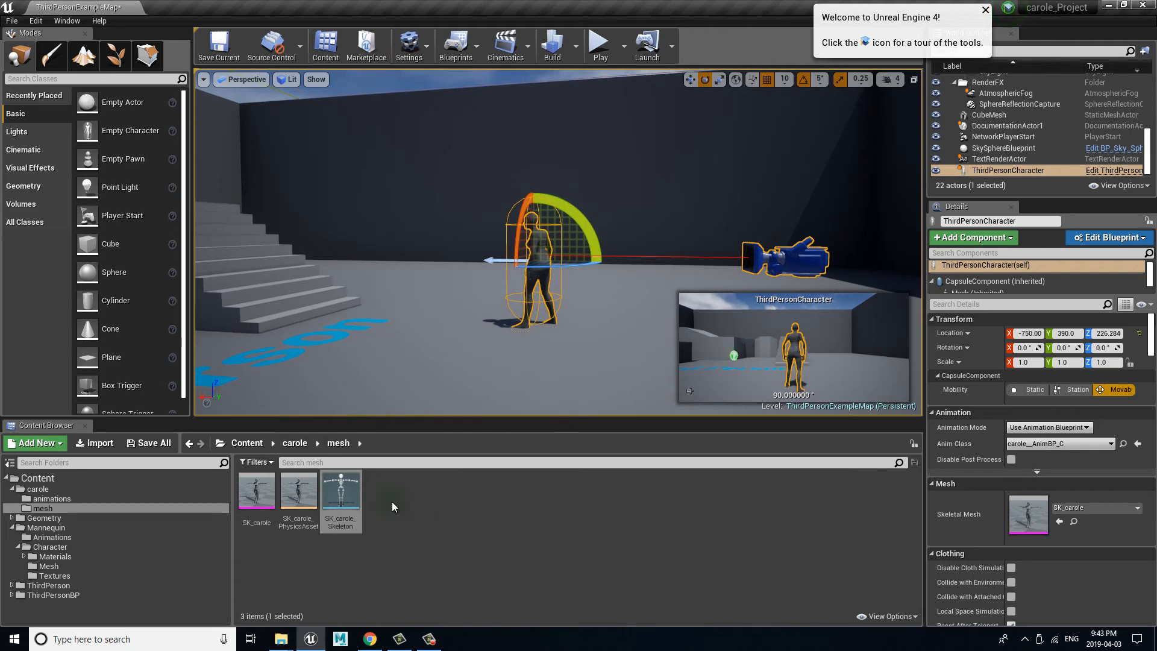
double_click(340, 498)
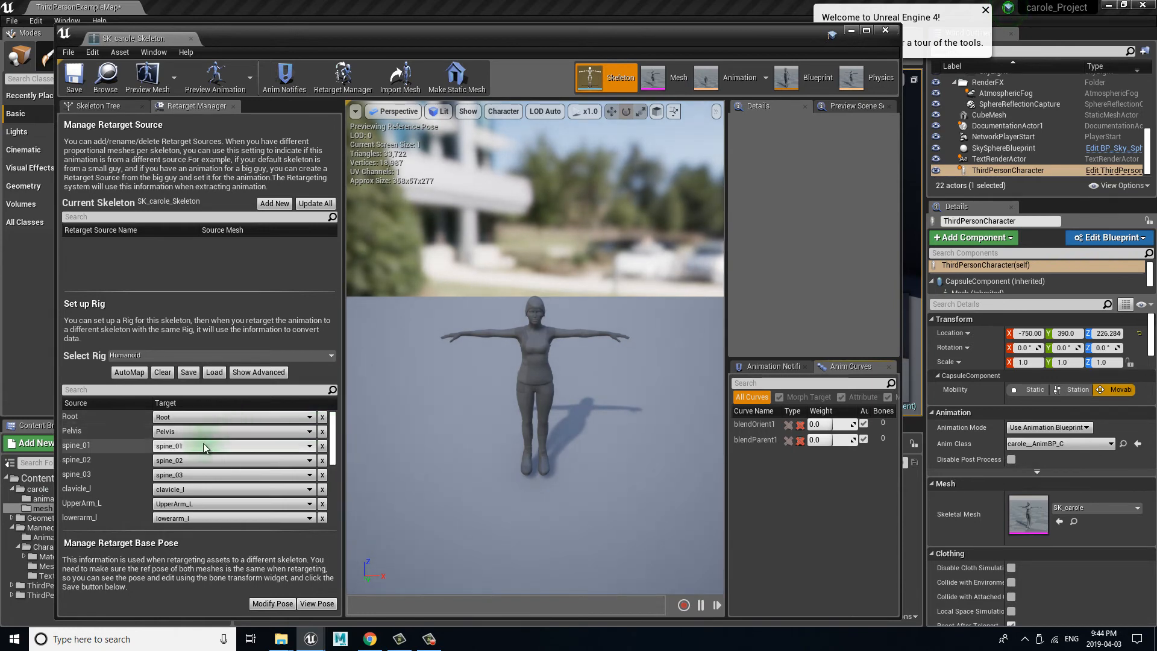
Step: Show the skeleton tree and set bone drawing in the preview to All Hierarchy
left_click(108, 107)
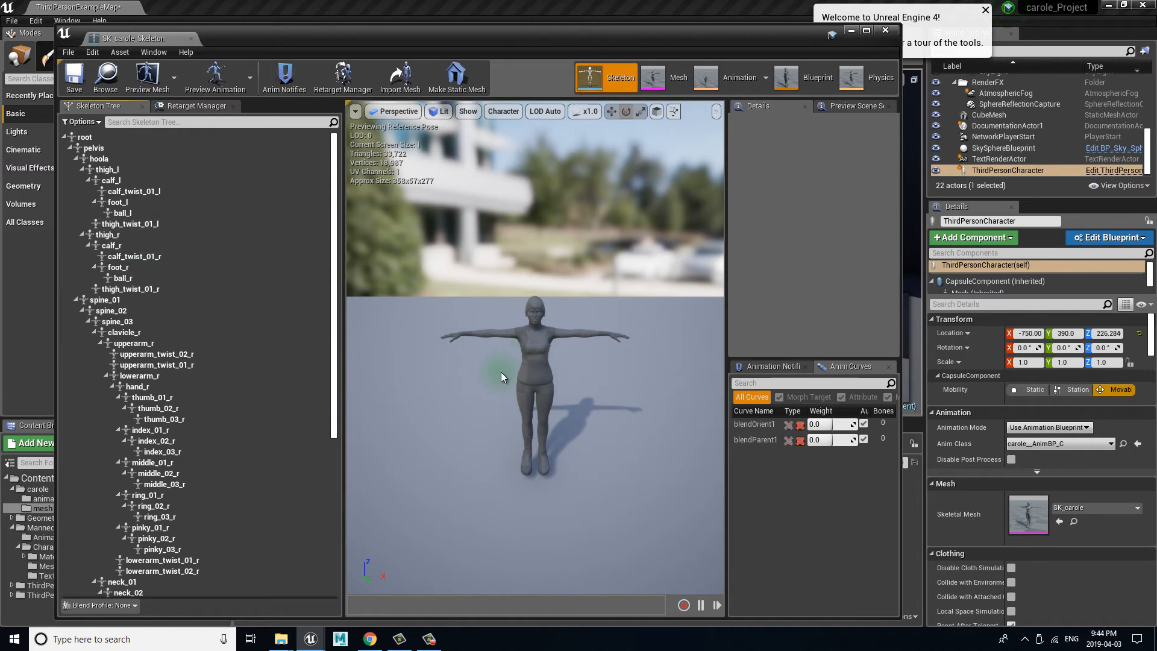
scroll(516, 371, "up", 10)
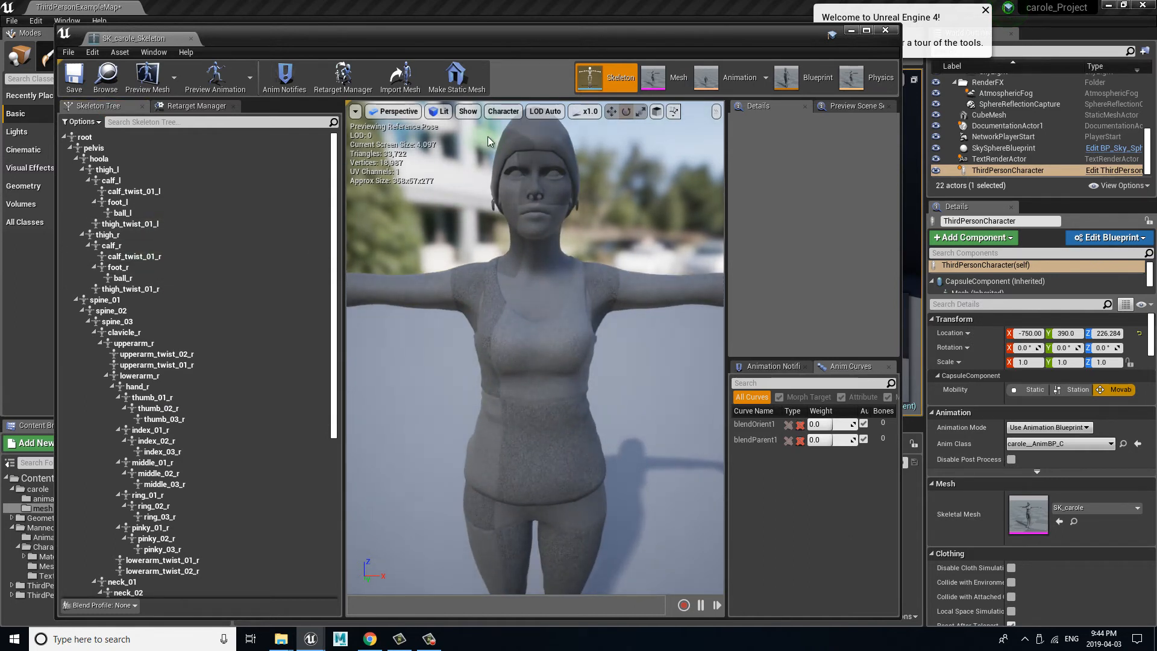
left_click(503, 111)
mouse_move(503, 151)
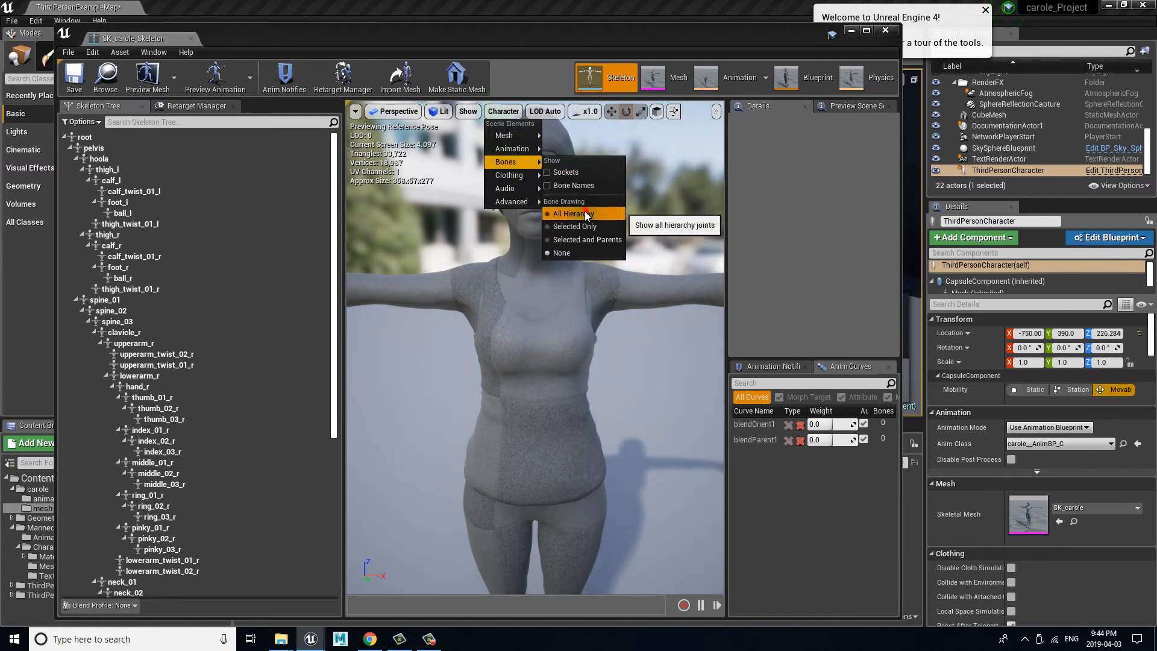
left_click(586, 214)
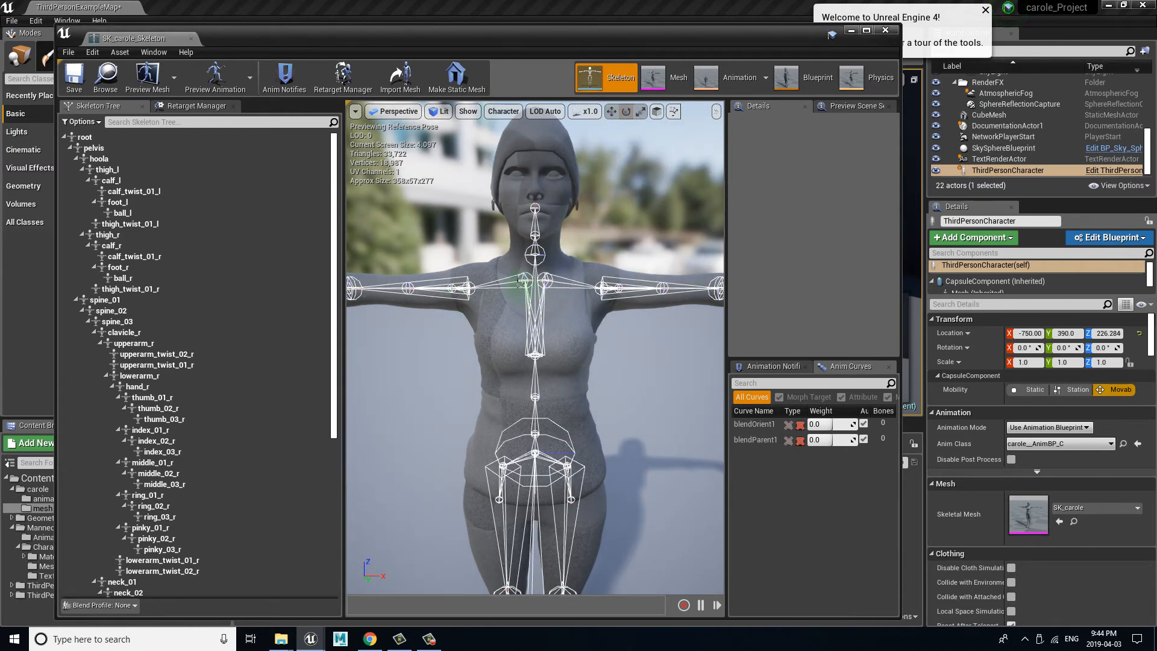
Step: Try to pick carole's clavicle bones directly on the model in the preview
left_click(519, 283)
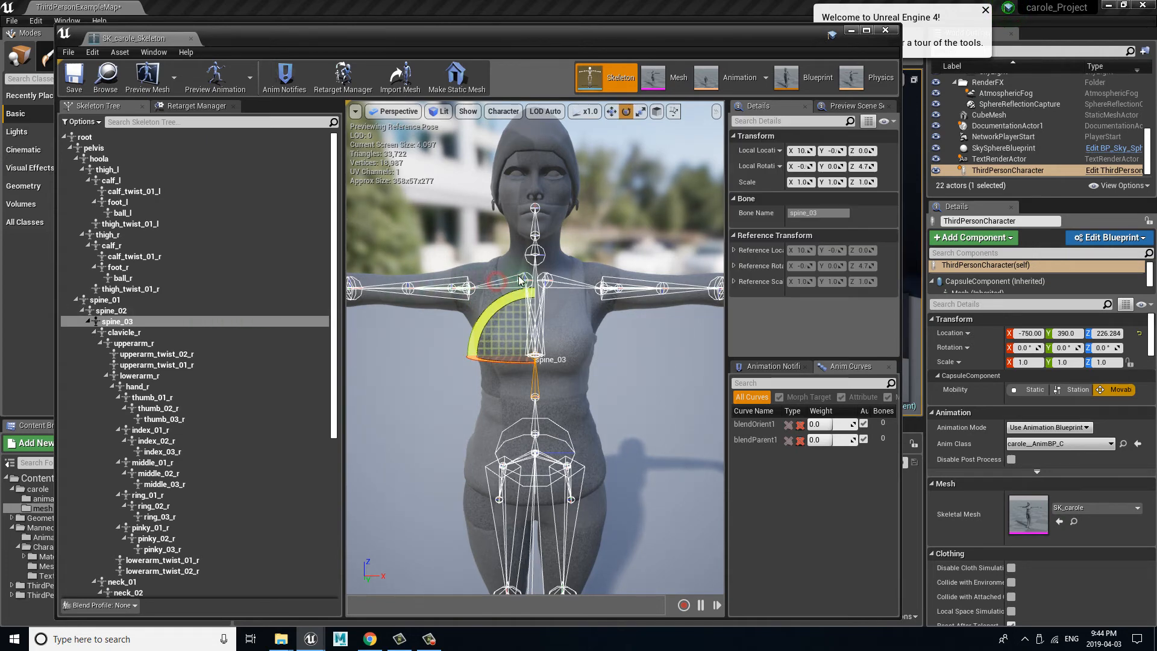
left_click(456, 280)
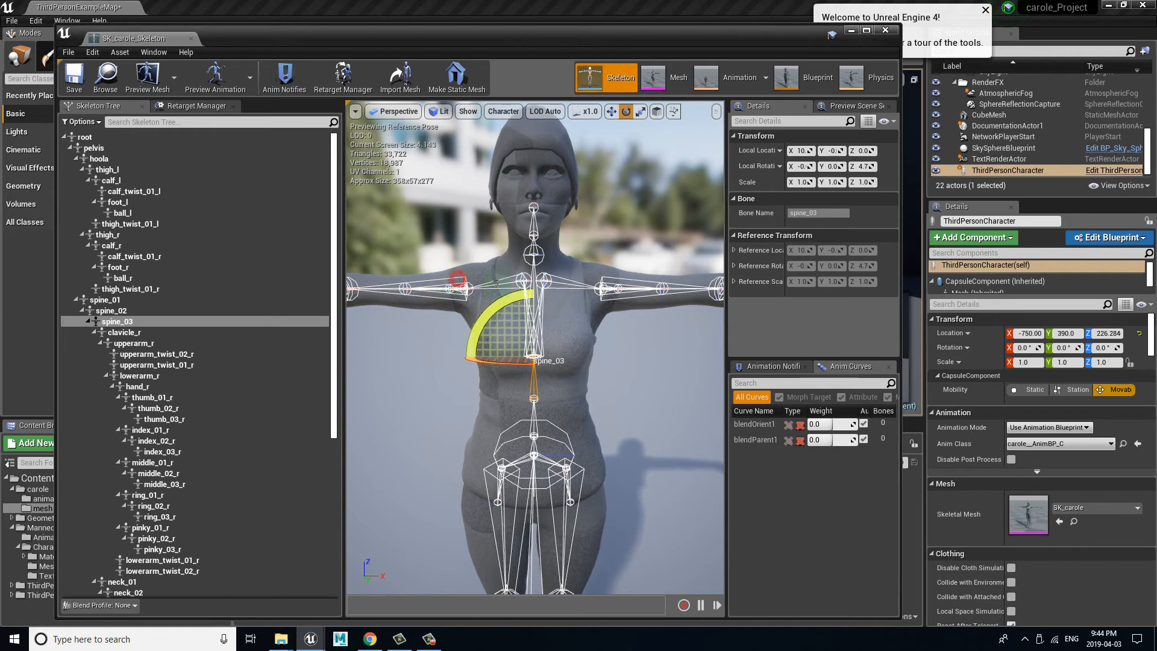
left_click(584, 281)
left_click(632, 361)
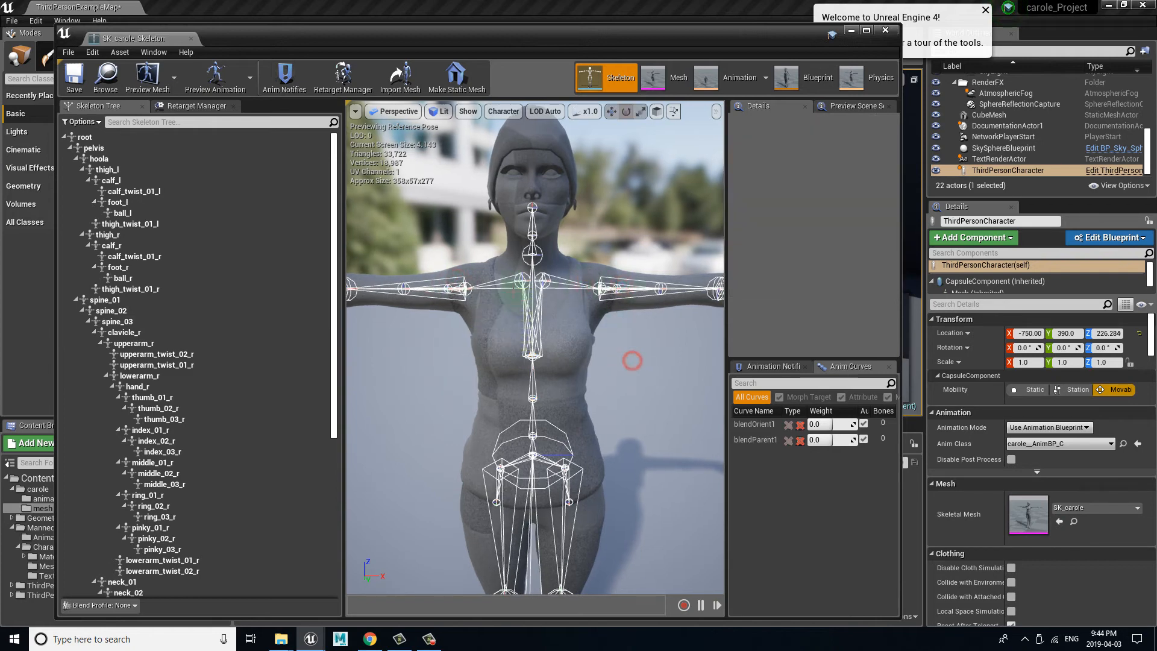
left_click(509, 281)
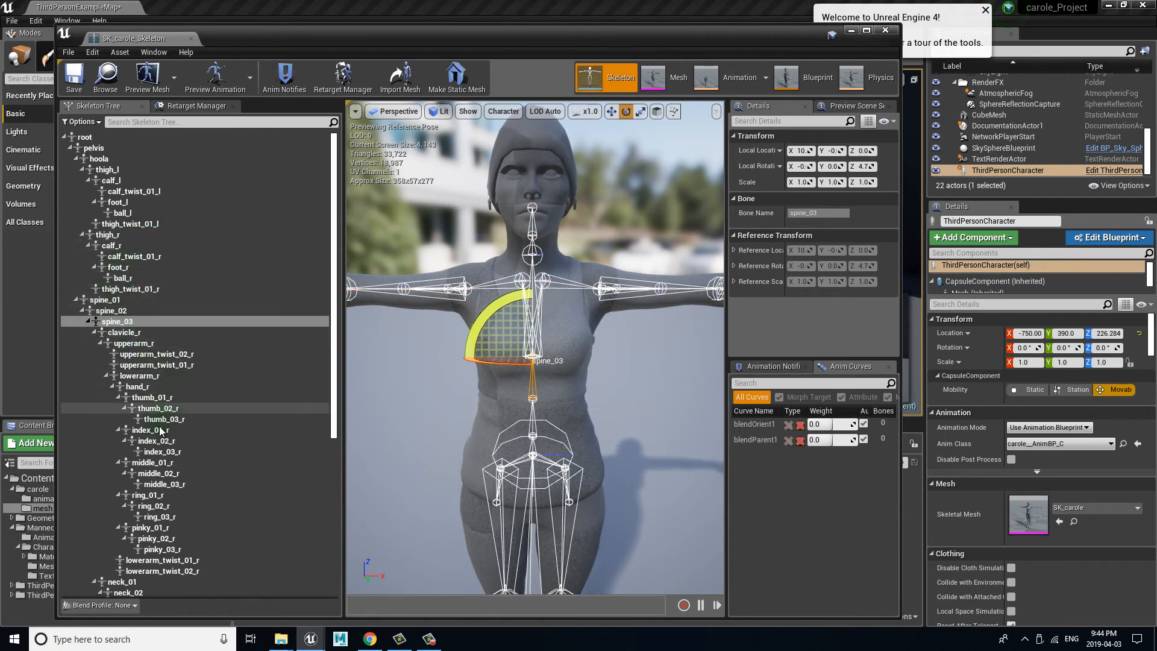
Step: Locate the clavicle bones under spine_03 and collapse the clavicle_r and clavicle_l branches in the skeleton tree
left_click_drag(331, 343, 331, 354)
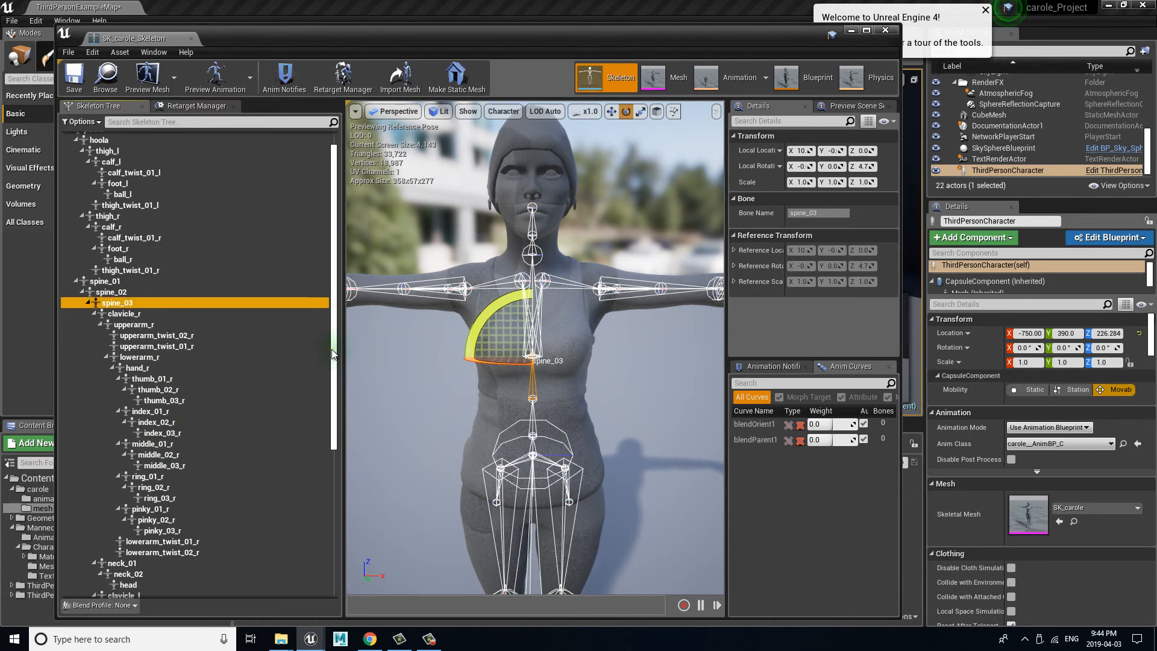
left_click(145, 313)
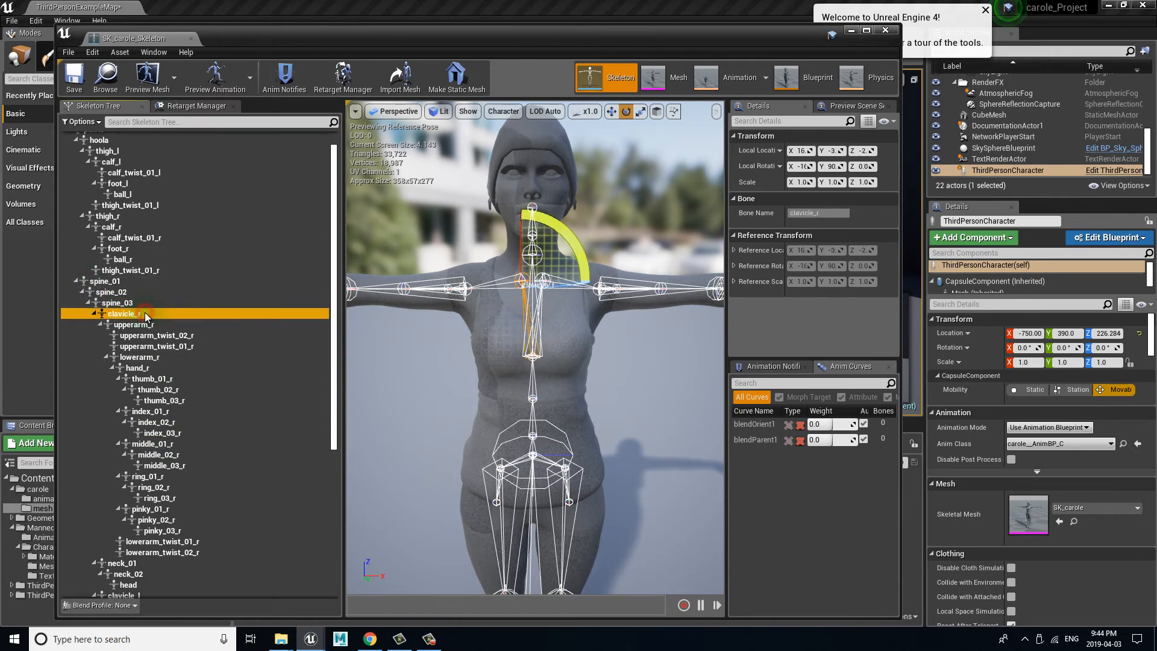
left_click(94, 314)
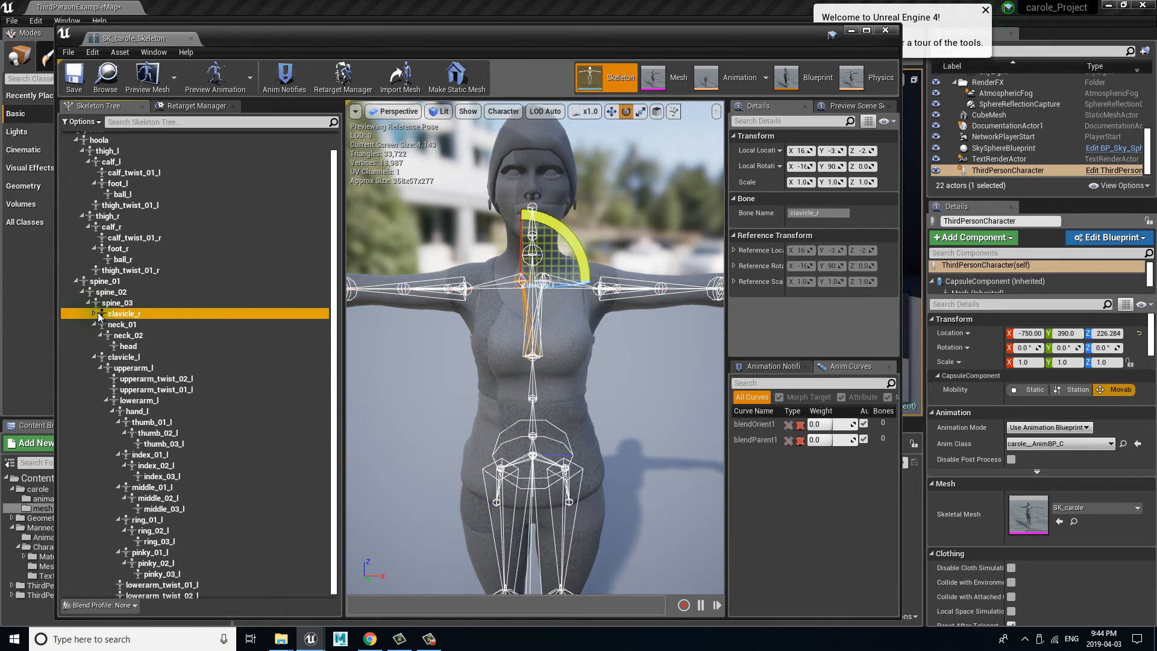
left_click(94, 357)
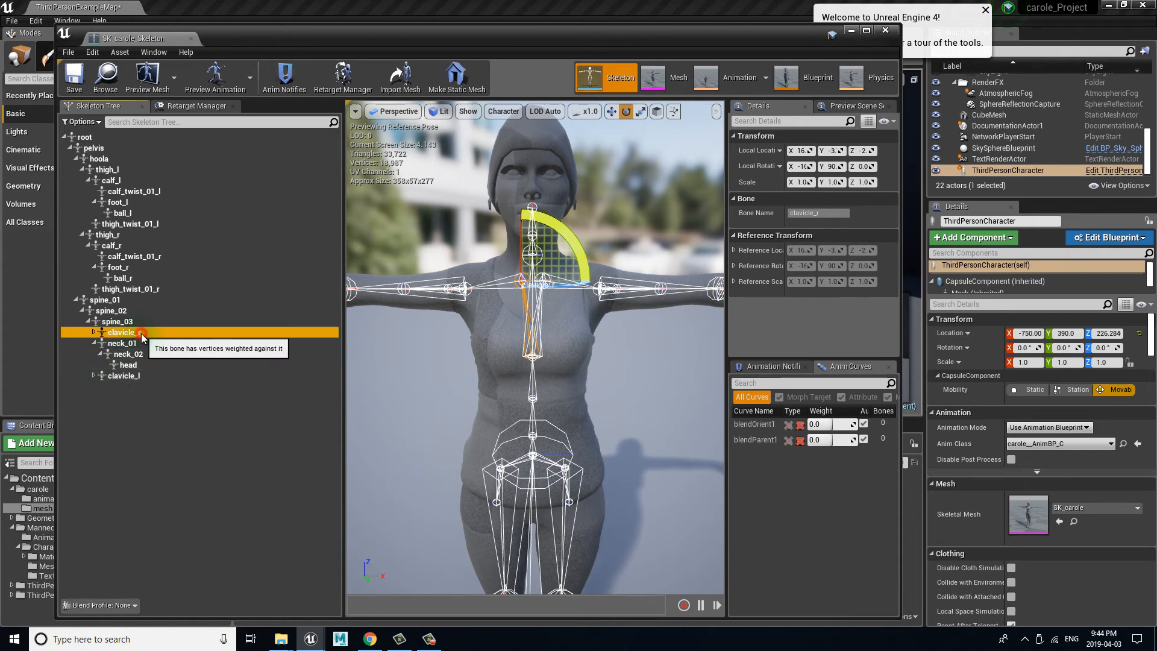
Step: Select clavicle_l, test-rotate it 10° to lower the shoulder, and rotate it back to the T-pose
left_click(134, 377)
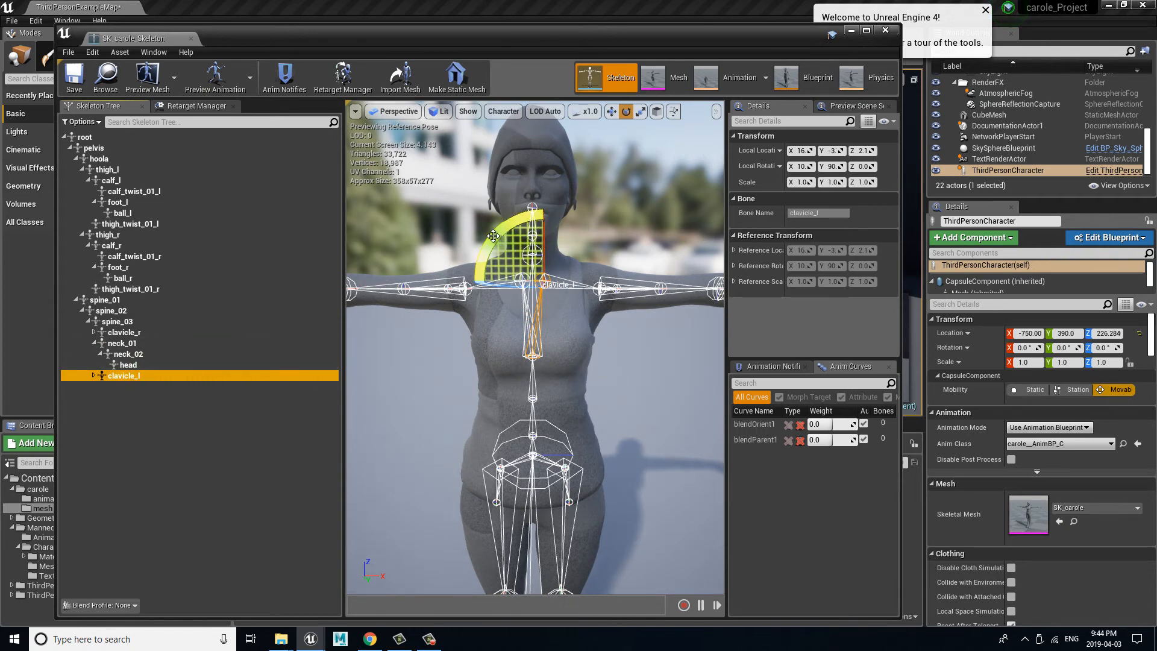
mouse_move(493, 235)
left_mouse_down()
mouse_move(491, 247)
mouse_move(501, 226)
left_mouse_up()
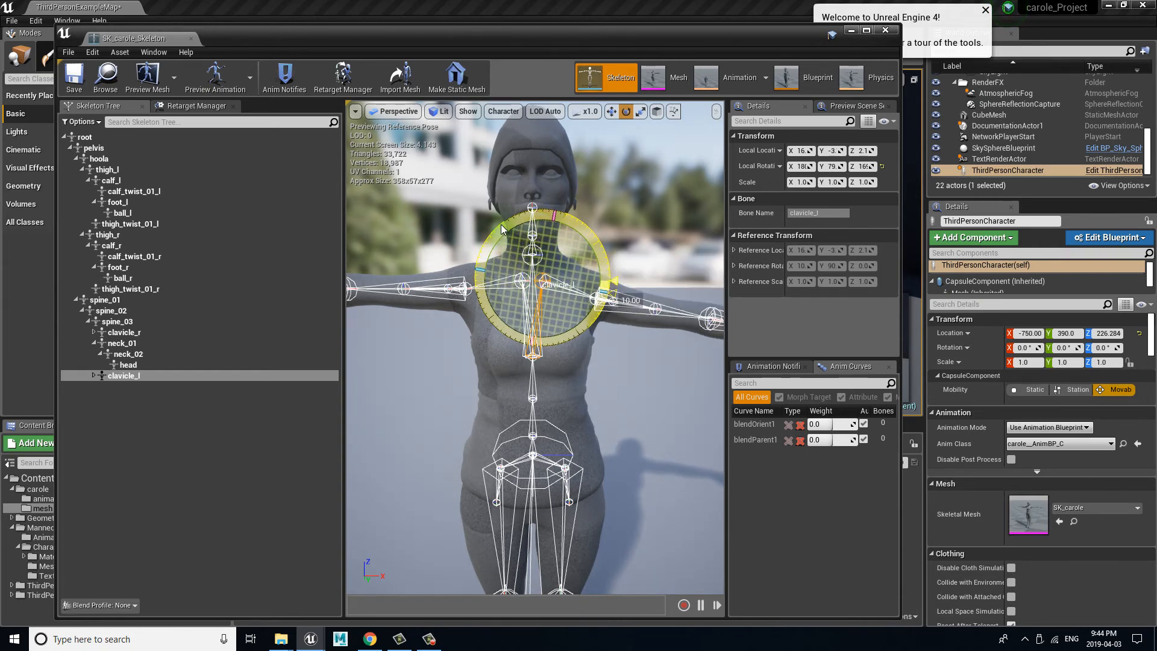
left_click_drag(501, 225, 486, 235)
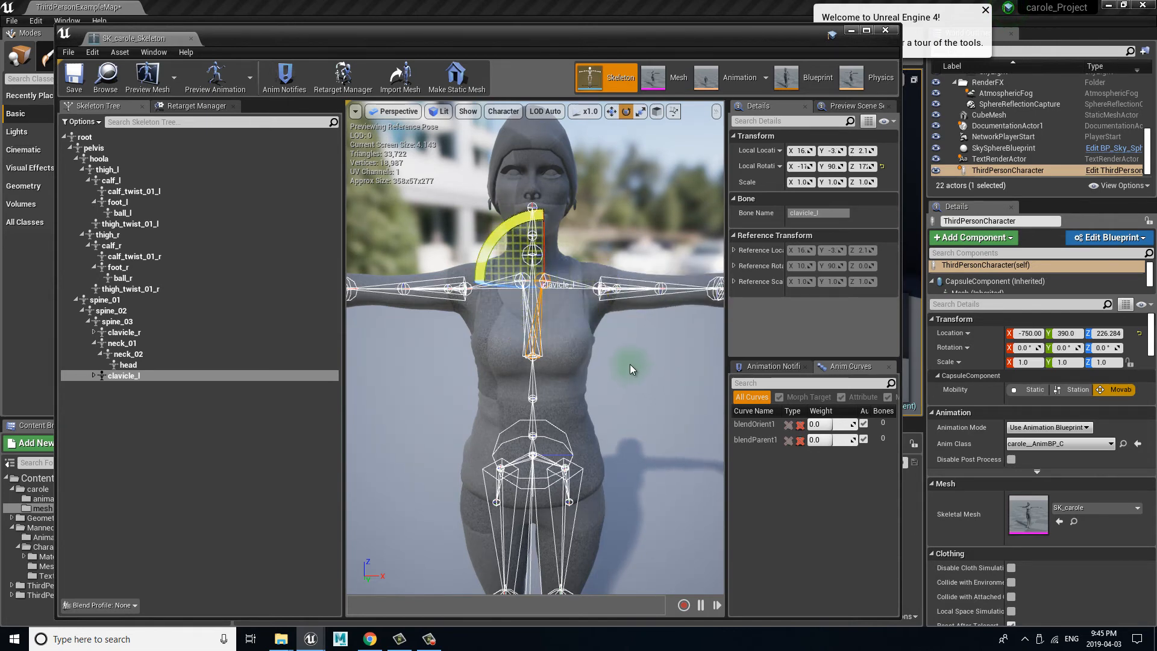
Step: Display carole's retarget base pose in the preview and return to the skeleton tree
scroll(631, 369, "down", 5)
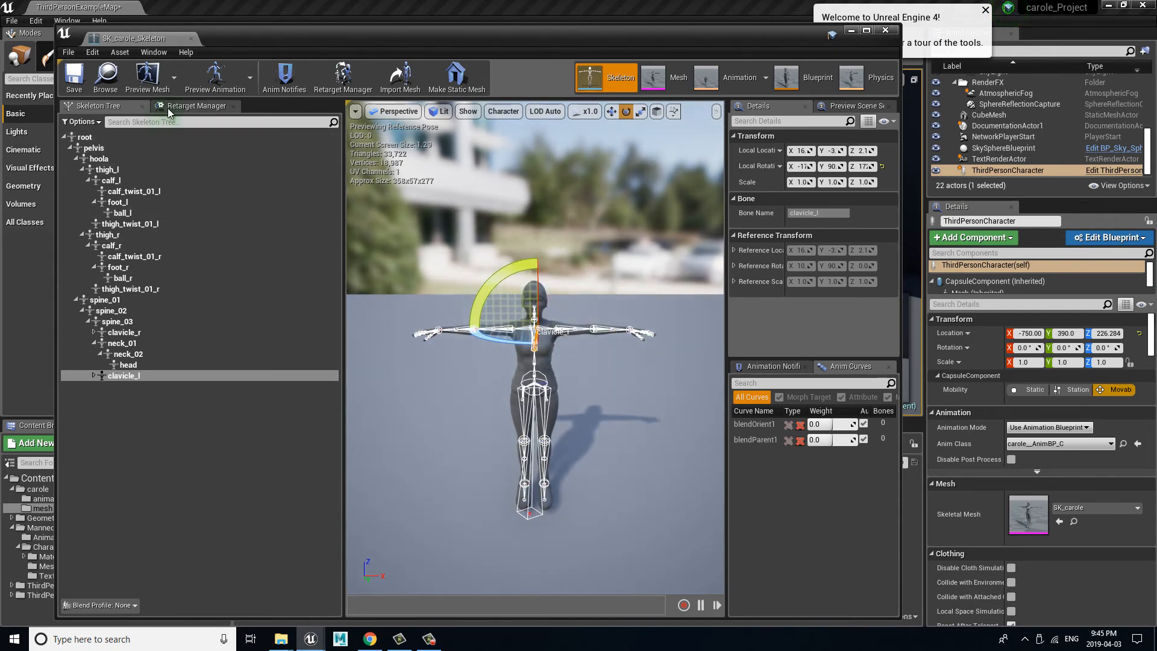
left_click(196, 108)
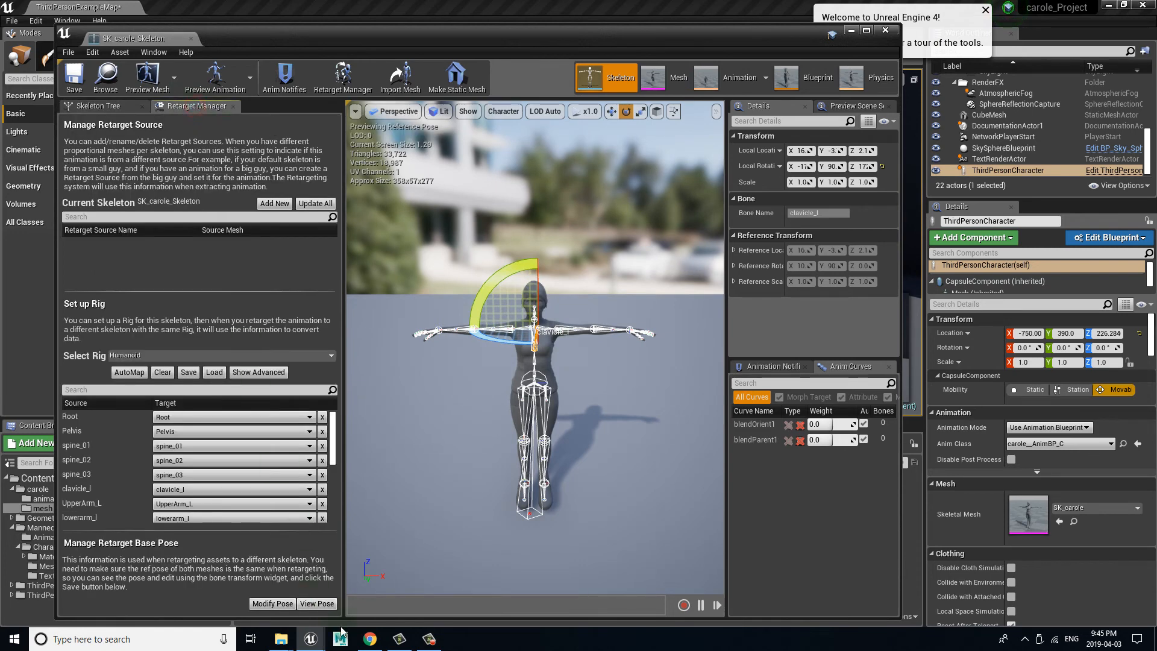
left_click(317, 603)
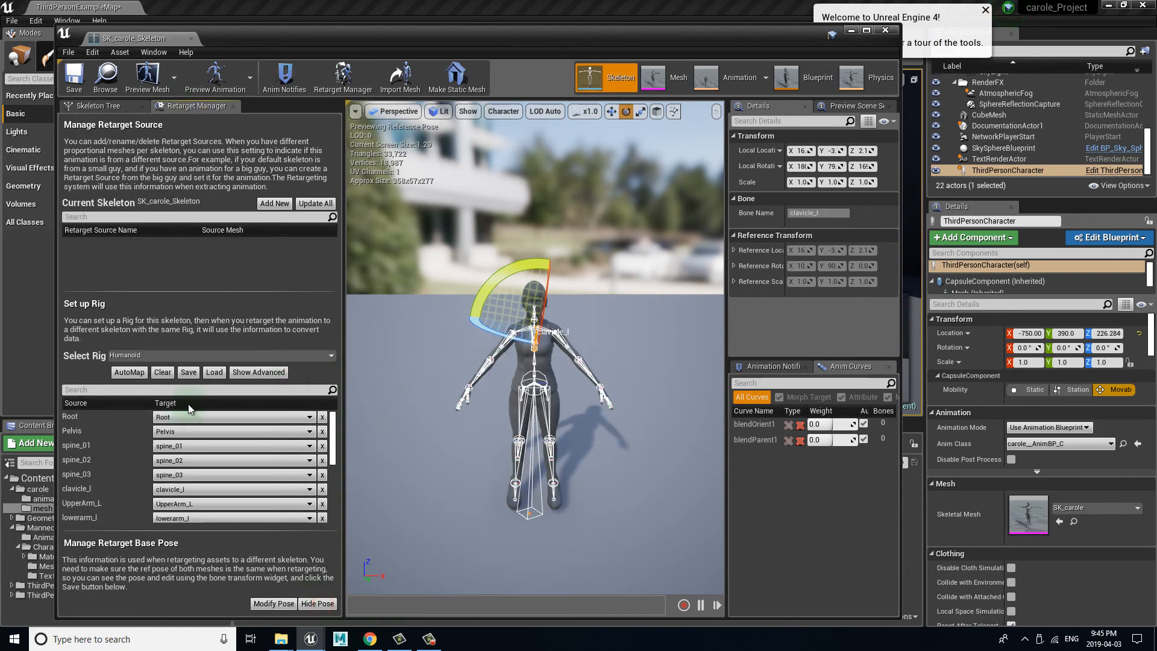
left_click(93, 106)
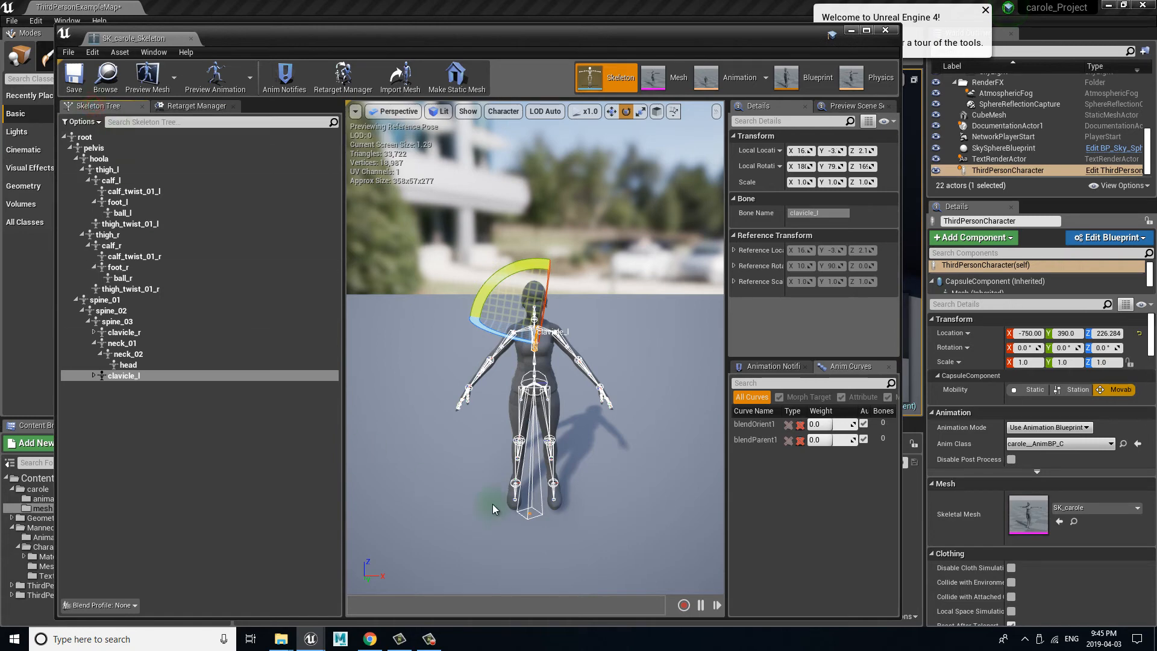
Step: Rotate the clavicle_l bone a further 5° in the retarget pose to lower that shoulder
scroll(555, 415, "up", 8)
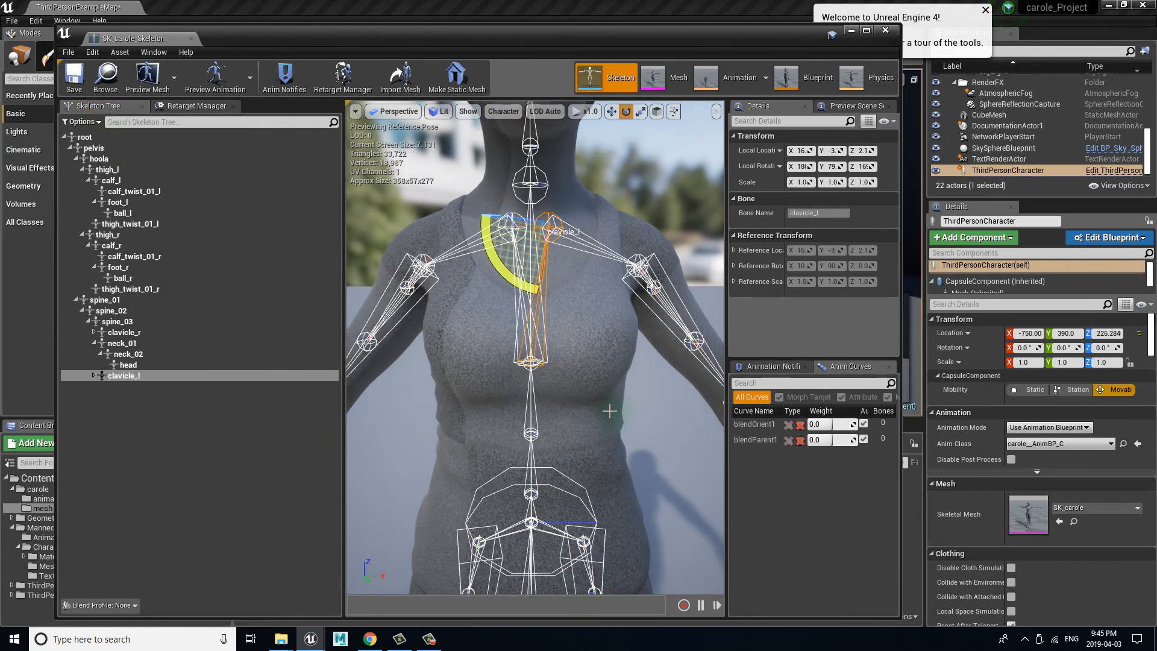
scroll(609, 411, "down", 2)
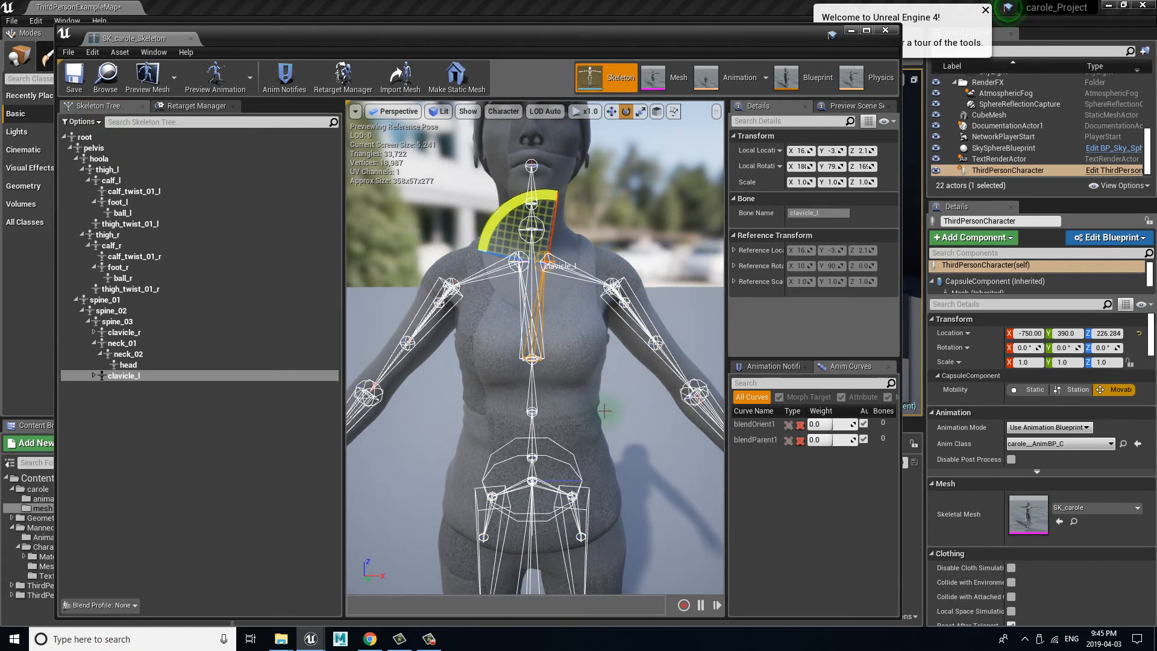
left_click(118, 378)
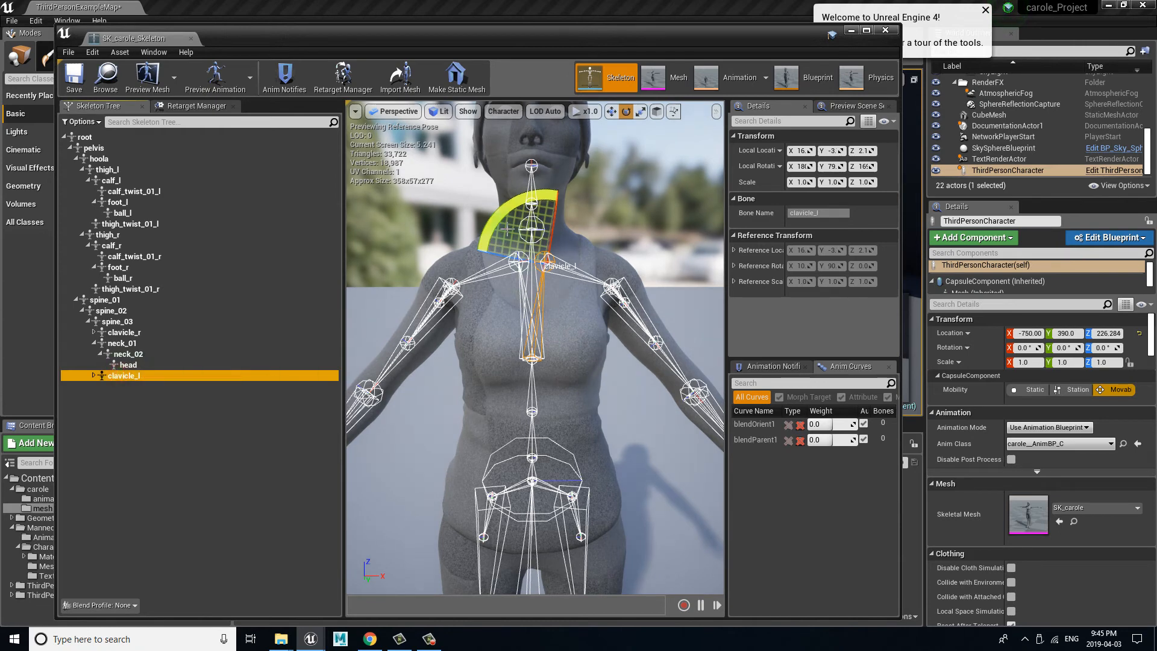
left_click_drag(507, 229, 510, 209)
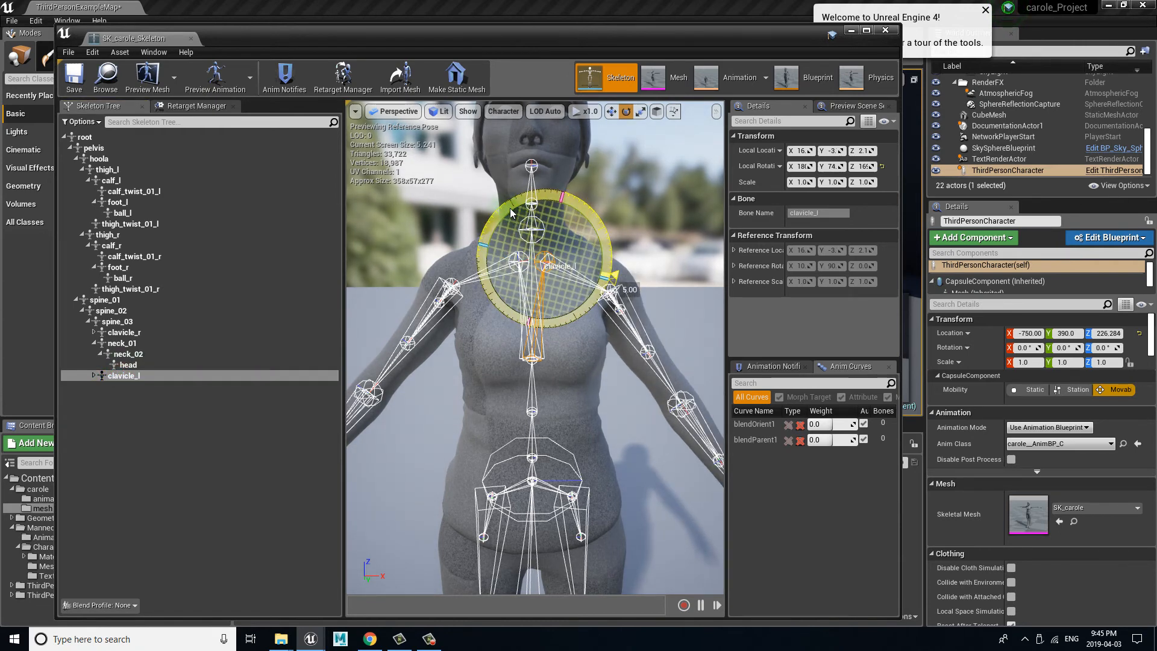
left_click_drag(510, 212, 510, 212)
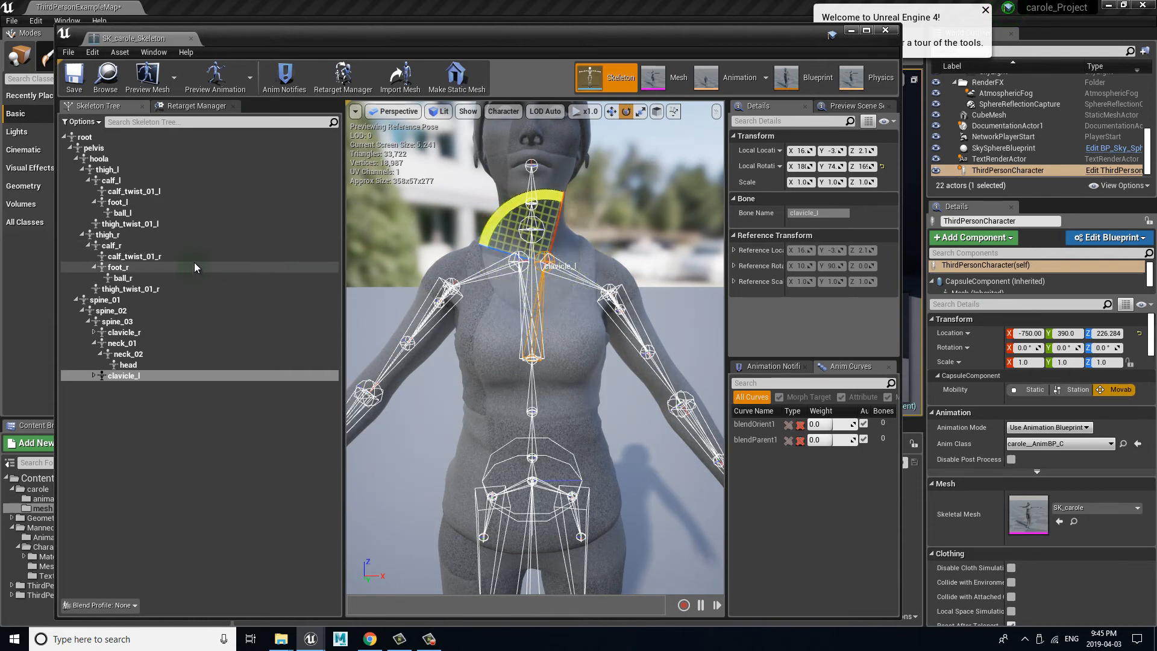
Step: Rotate the clavicle_r bone to lower its shoulder to match the clavicle_l side
left_click(140, 336)
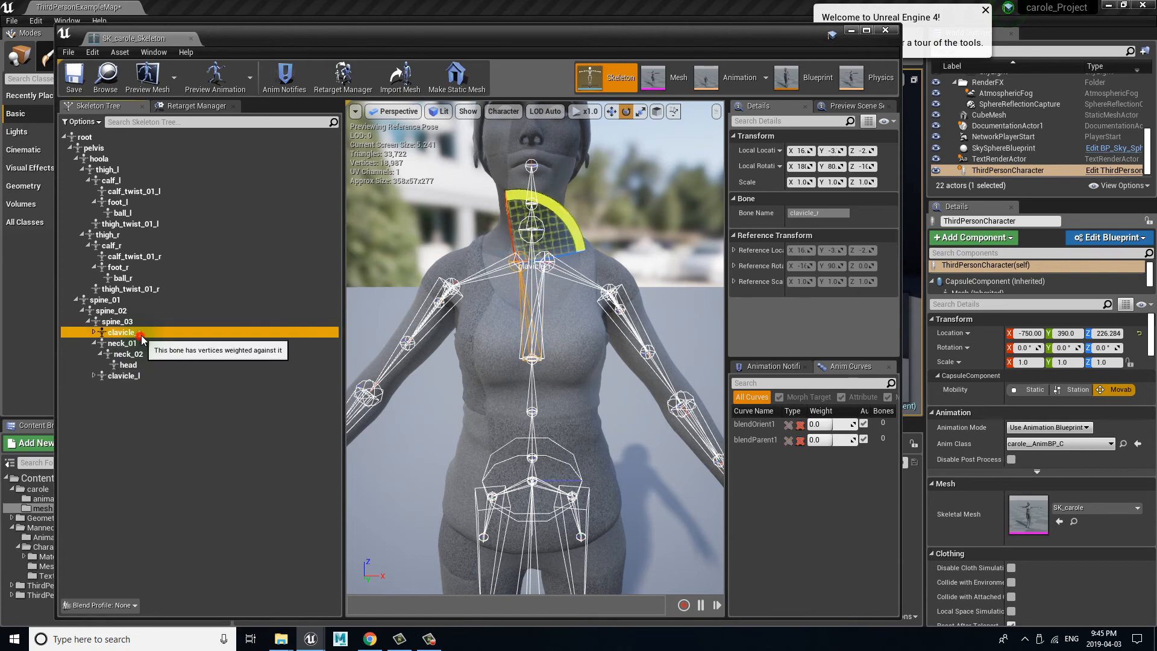
left_click_drag(572, 226, 570, 215)
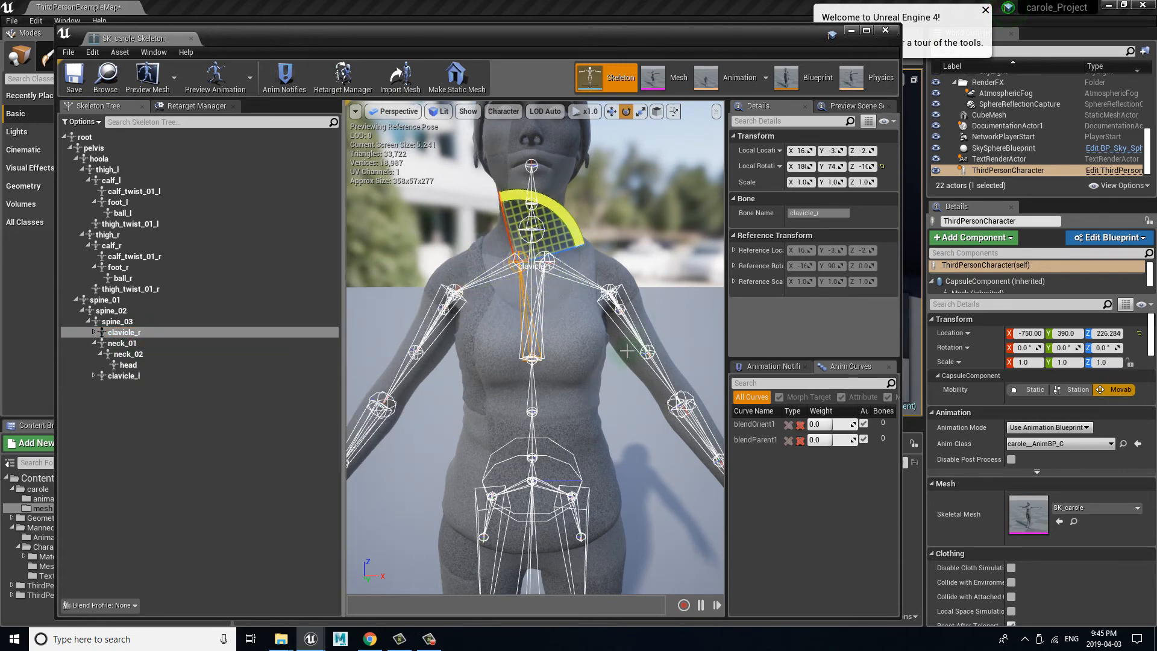
left_click_drag(626, 351, 721, 342, "alt")
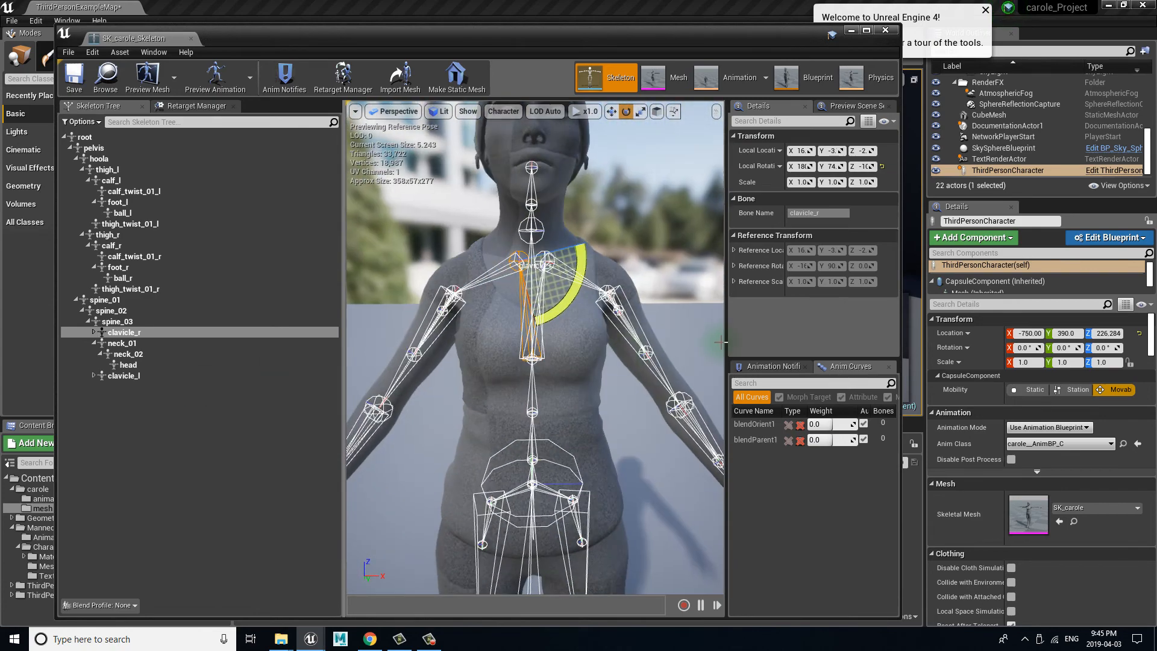
Step: Set the current pose with the lowered shoulders as carole's retarget base pose
scroll(615, 384, "down", 5)
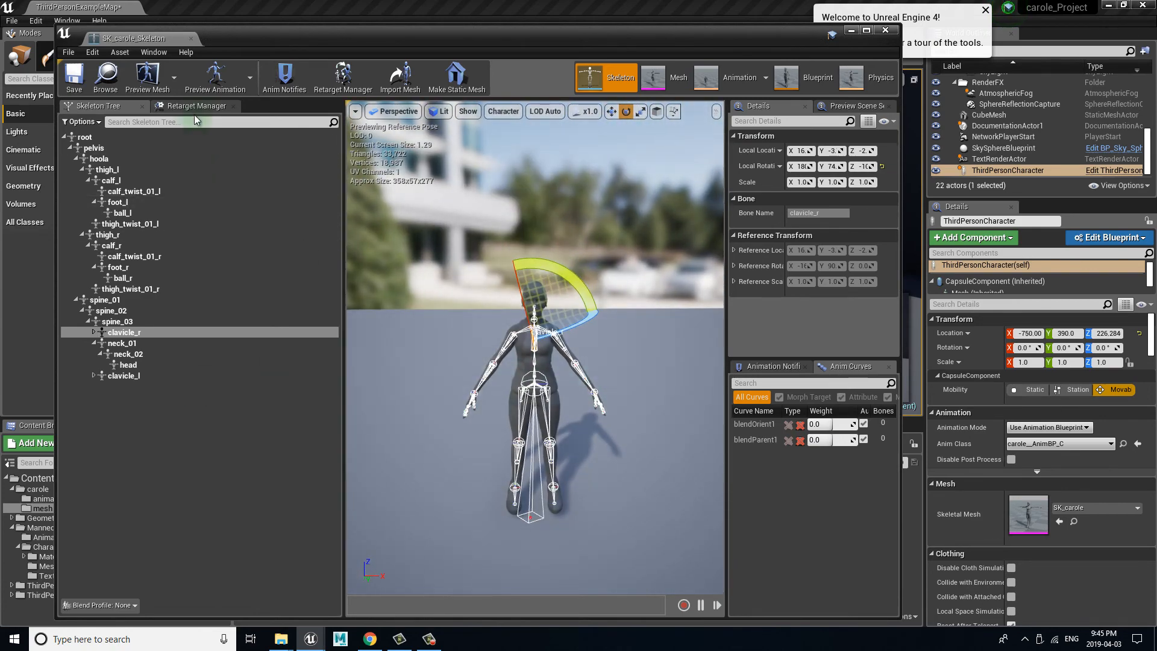
left_click(199, 107)
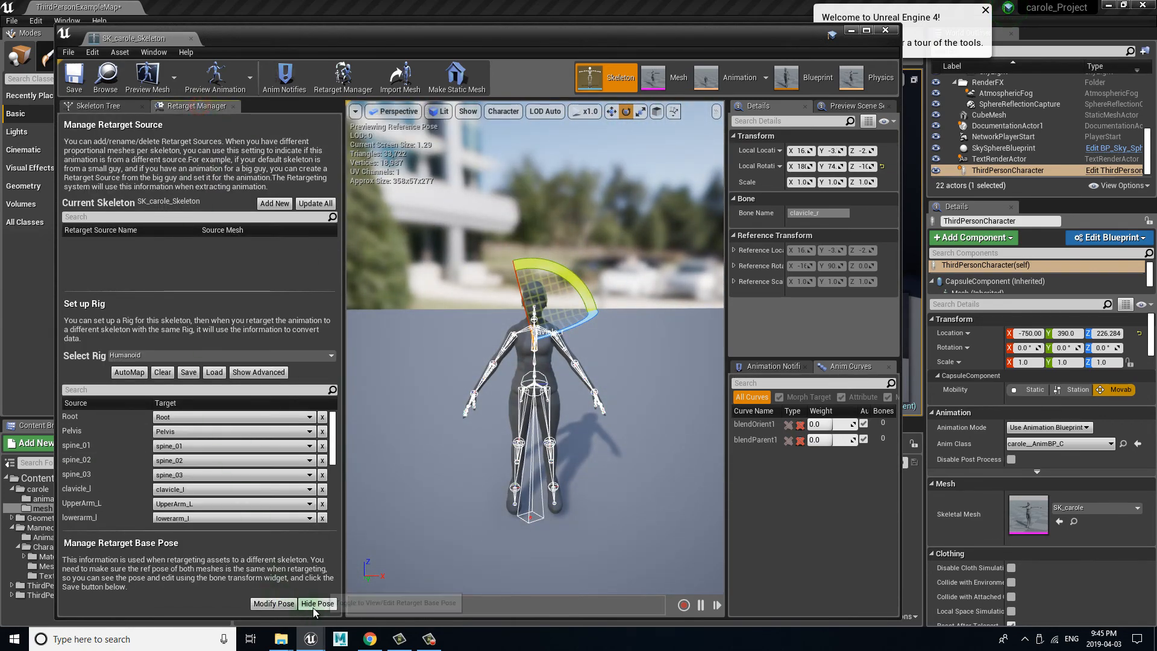
left_click(278, 603)
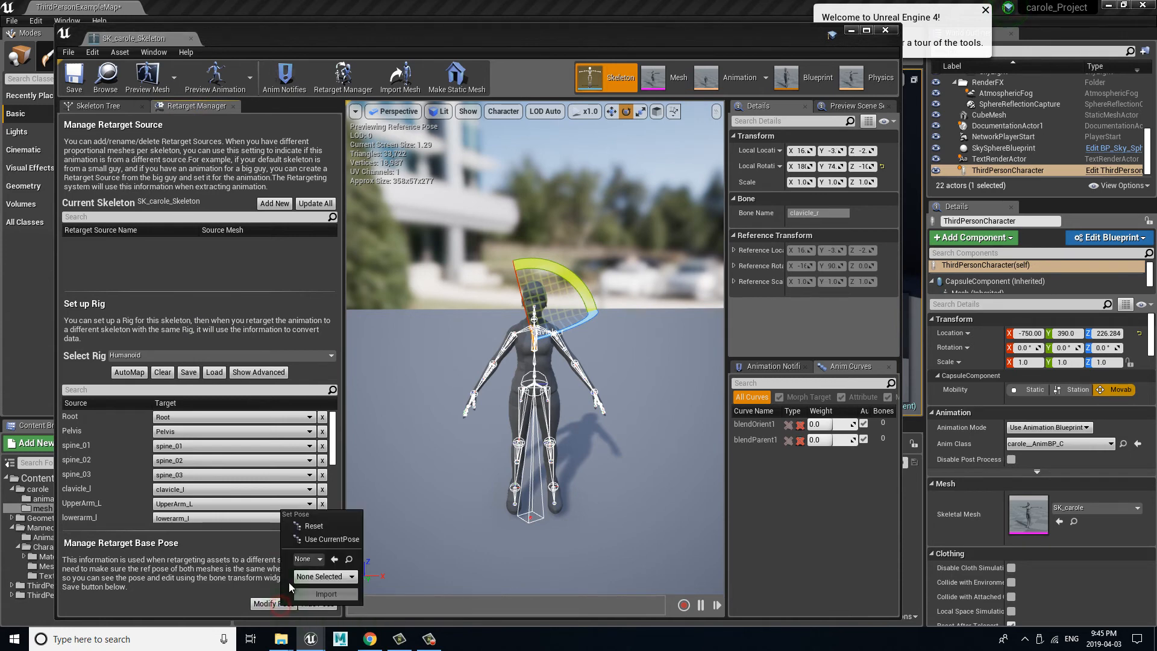
left_click(335, 538)
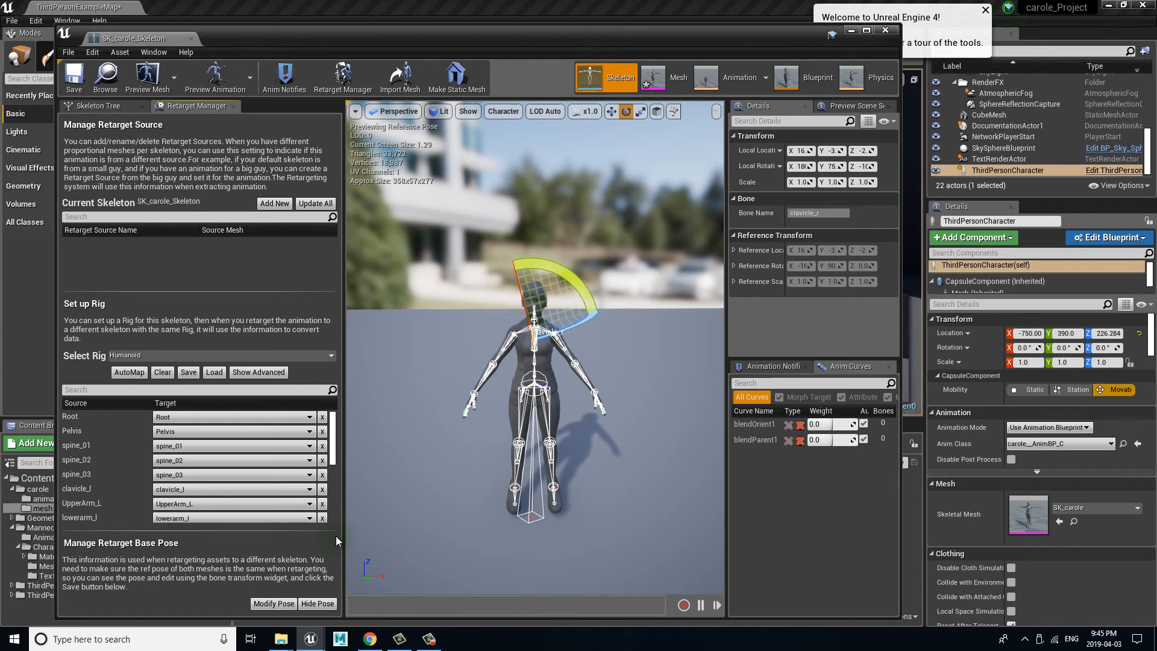
Step: Compare carole's reference pose with the updated retarget base pose, then close the skeleton editor
left_click(315, 603)
left_click(278, 603)
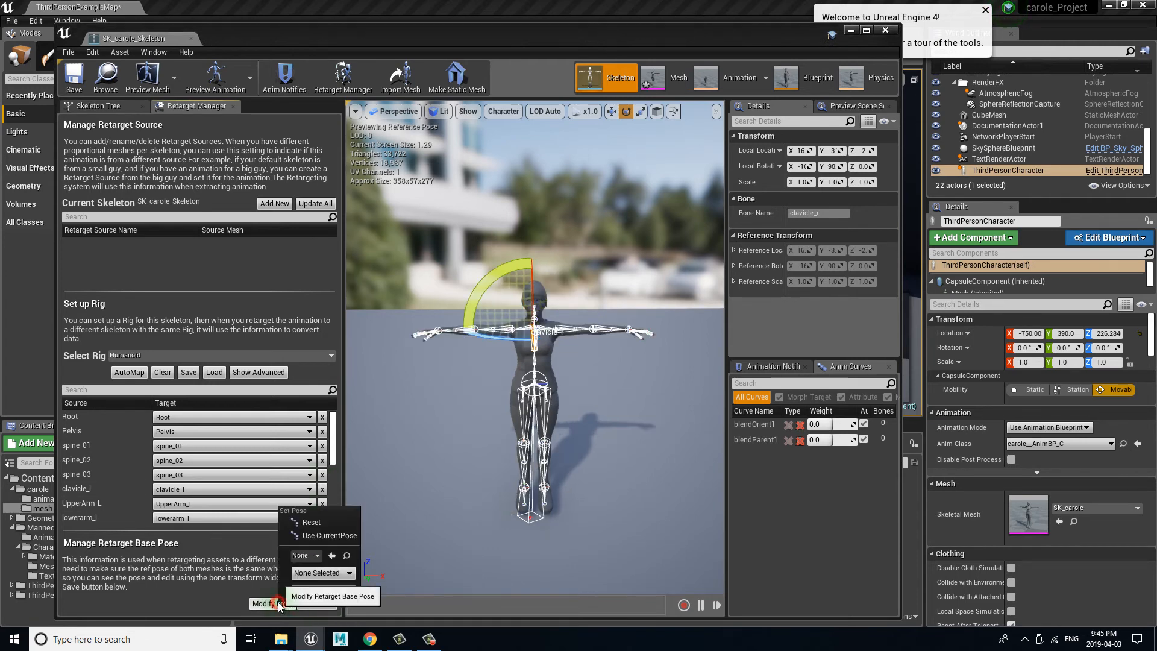
left_click(318, 604)
left_click(320, 604)
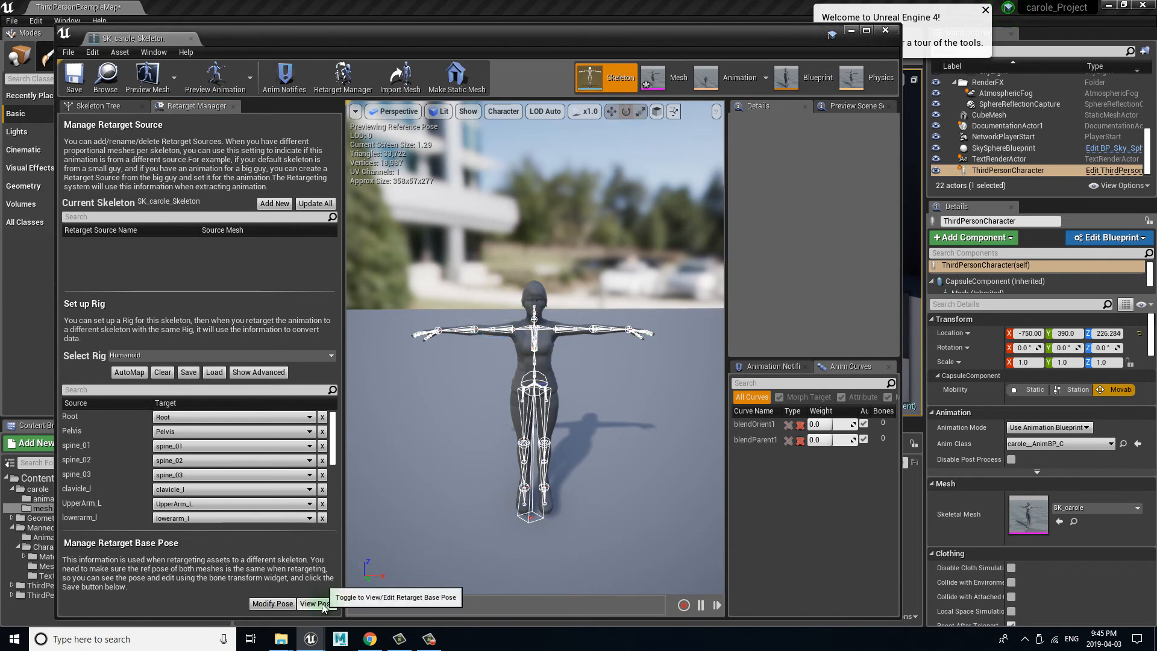
left_click(321, 605)
left_click(323, 606)
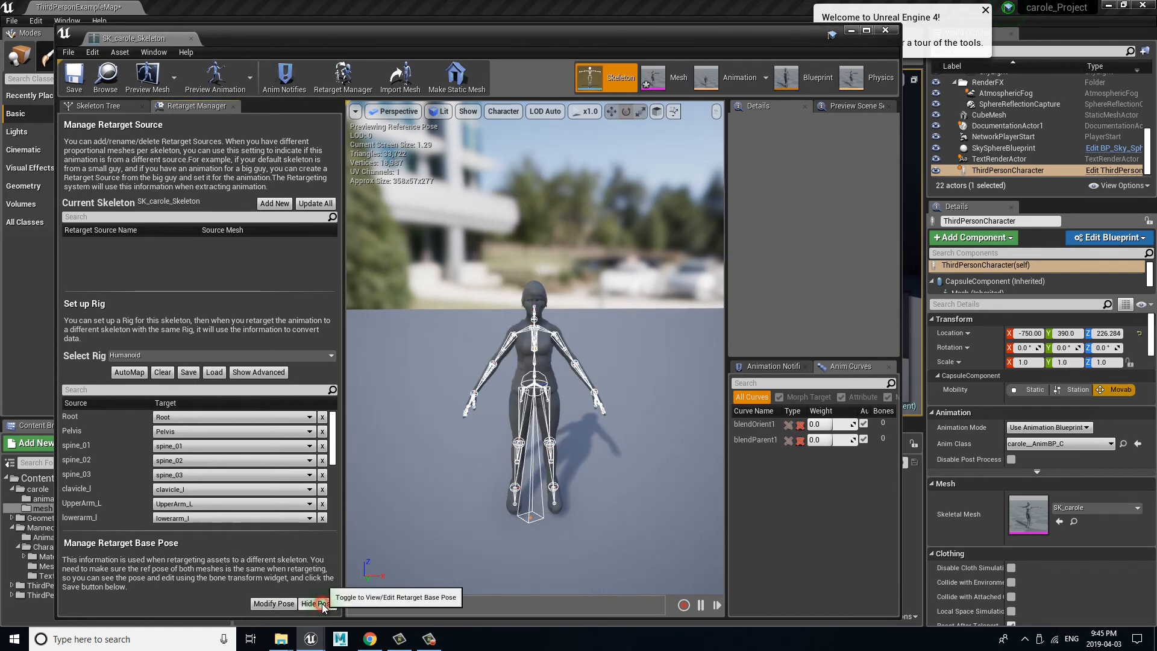
left_click(323, 606)
left_click(324, 606)
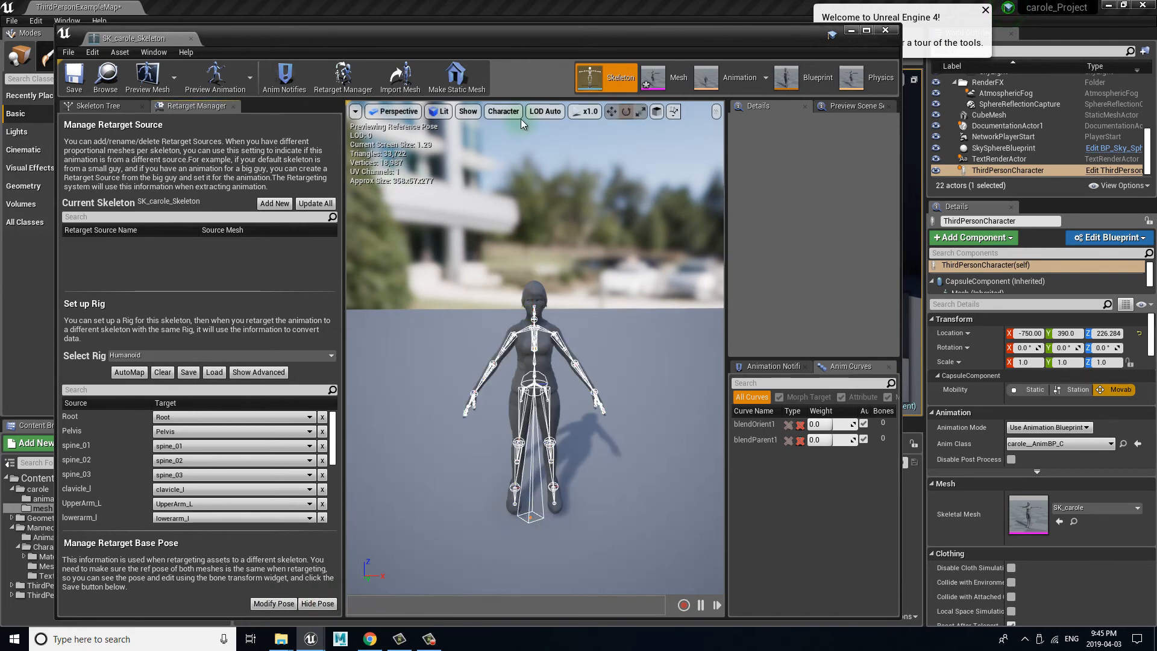
left_click(885, 29)
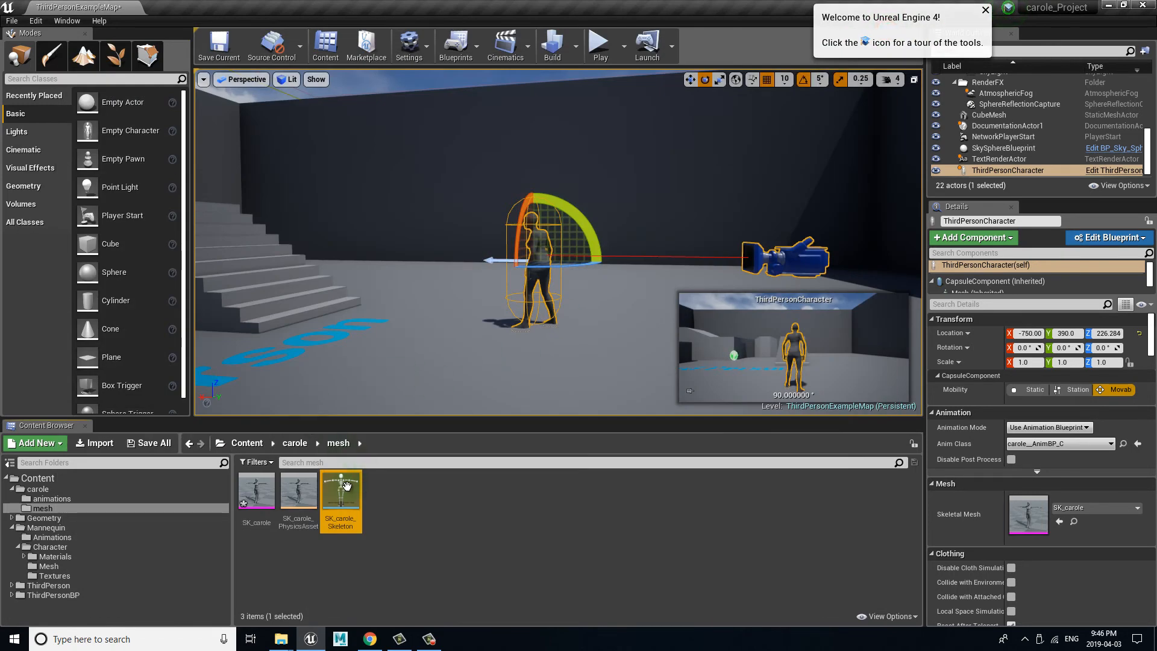
Step: Delete all previously retargeted assets from the carole/animations folder
left_click(52, 499)
left_click(257, 491)
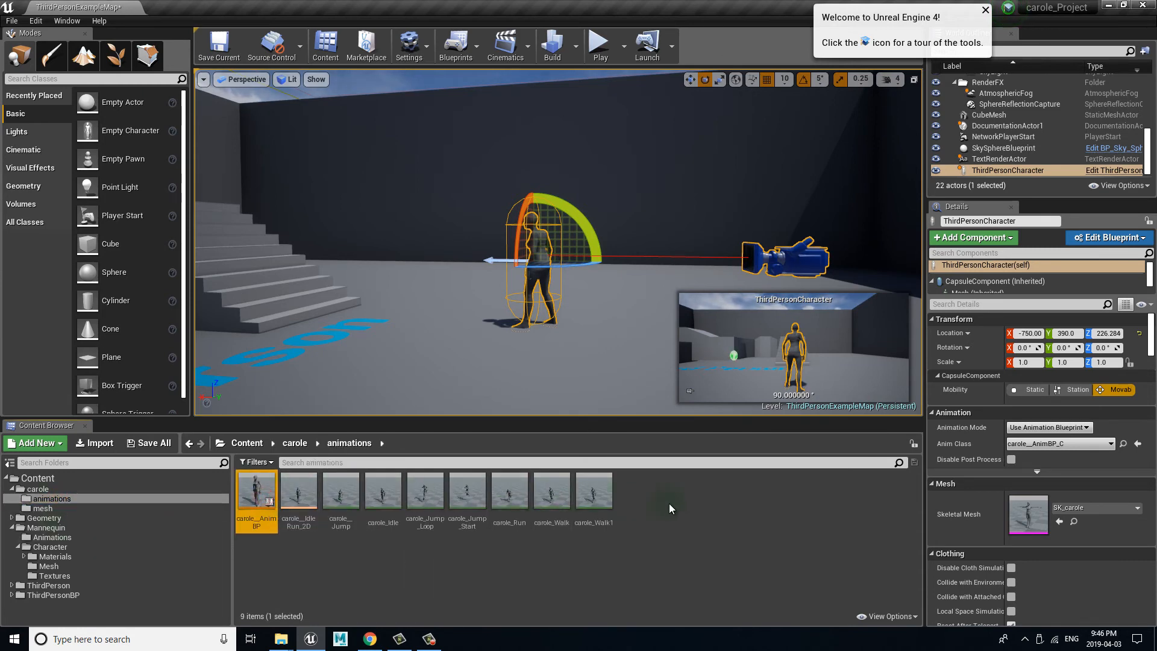
left_click(594, 493, "shift")
right_click(594, 493)
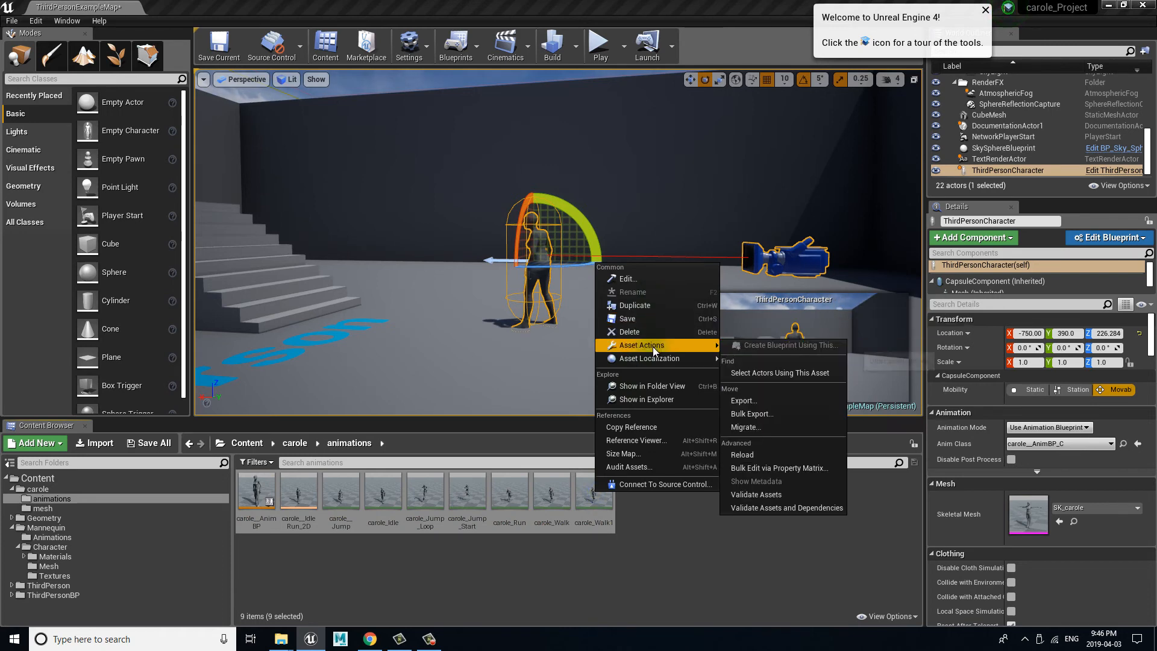
left_click(655, 331)
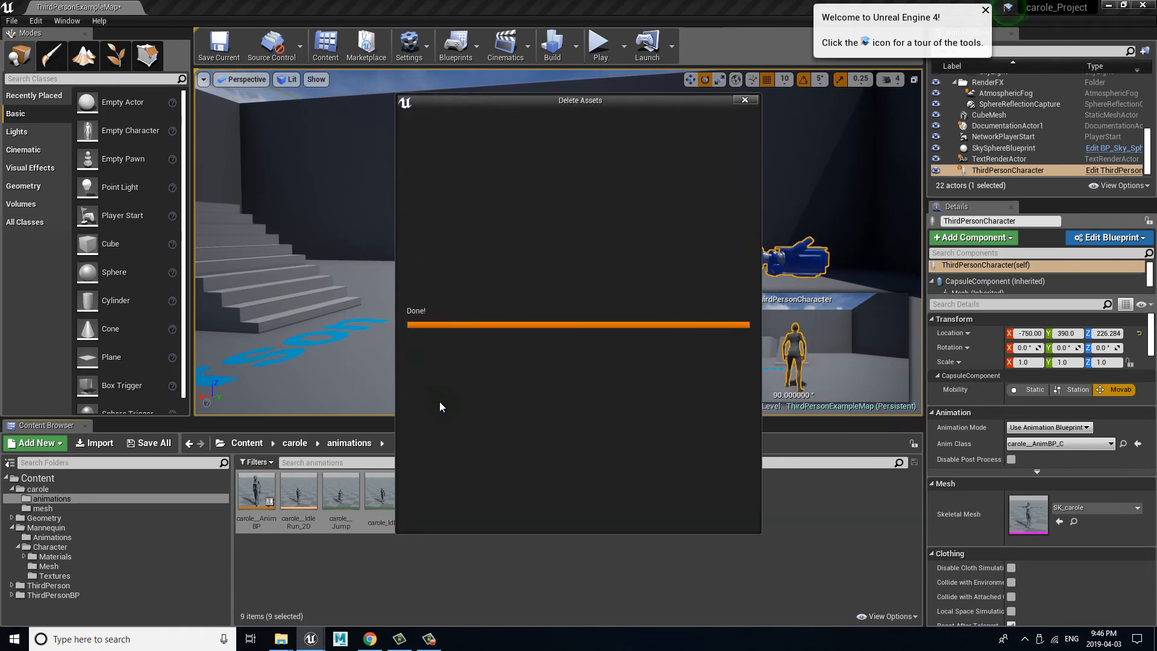
left_click(579, 511)
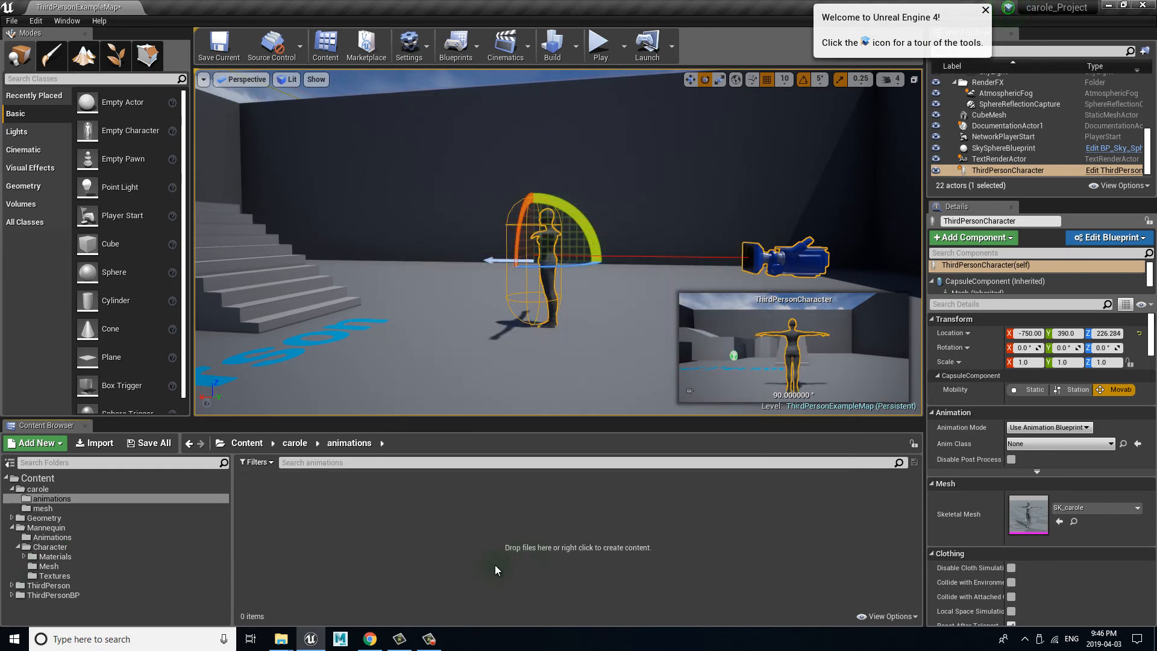
Step: Set up a retargeted duplicate of the mannequin's ThirdPerson_AnimBP on SK_carole_Skeleton, replacing ThirdPerson with carole in the new asset names
left_click(58, 537)
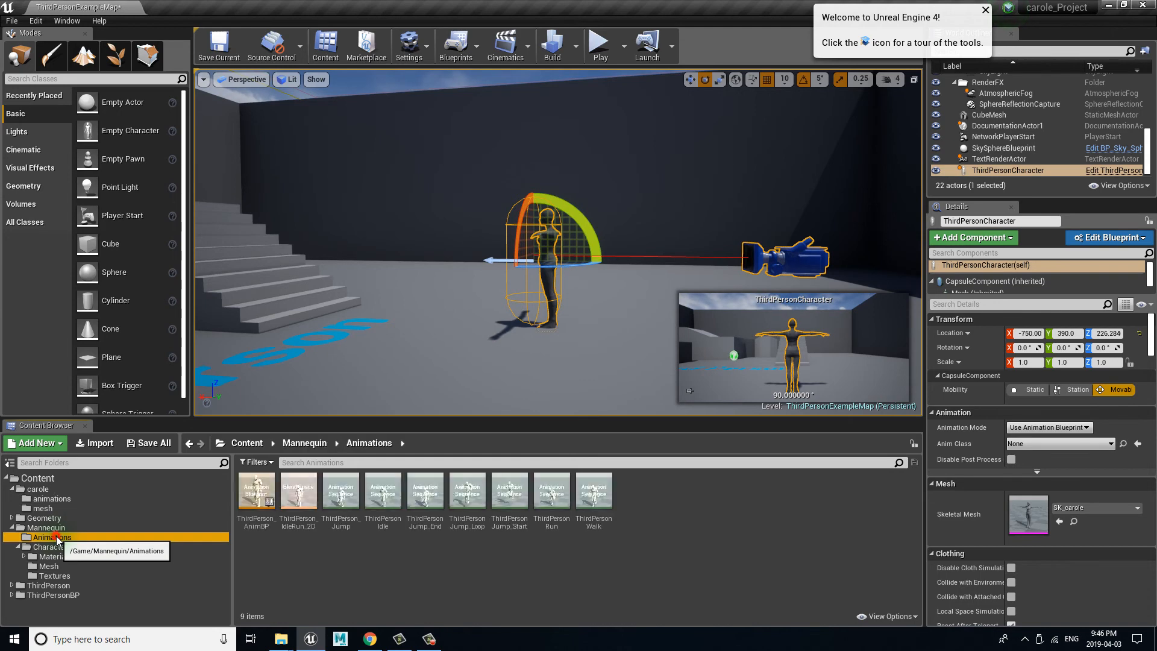
right_click(260, 491)
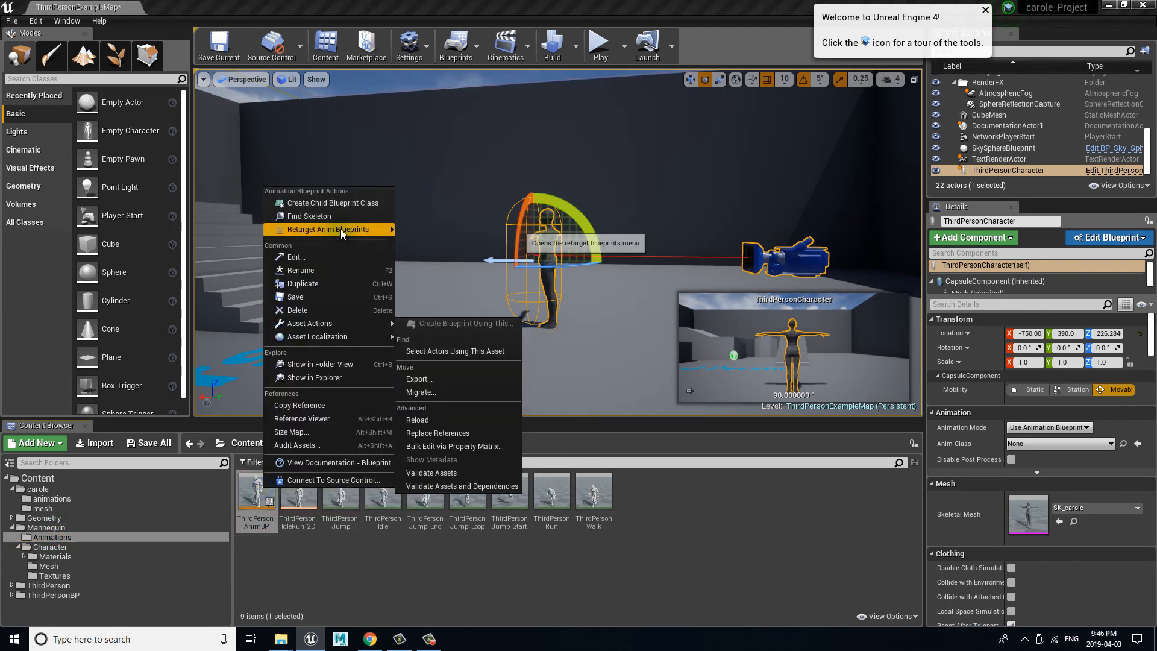
mouse_move(343, 229)
left_click(434, 231)
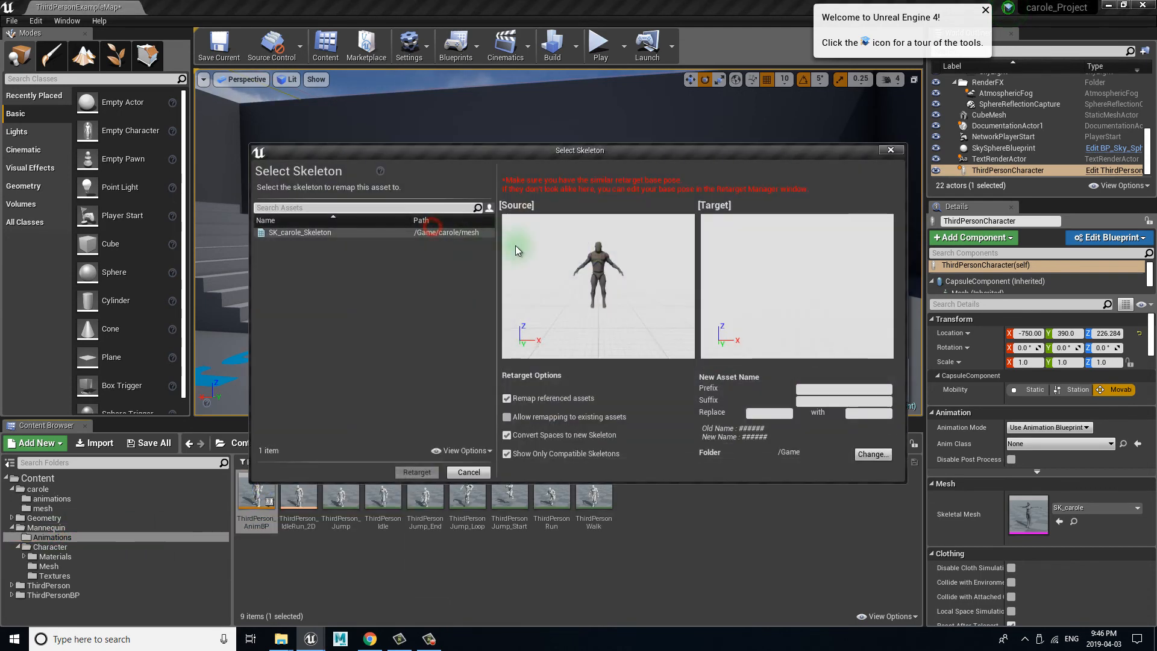
left_click(305, 233)
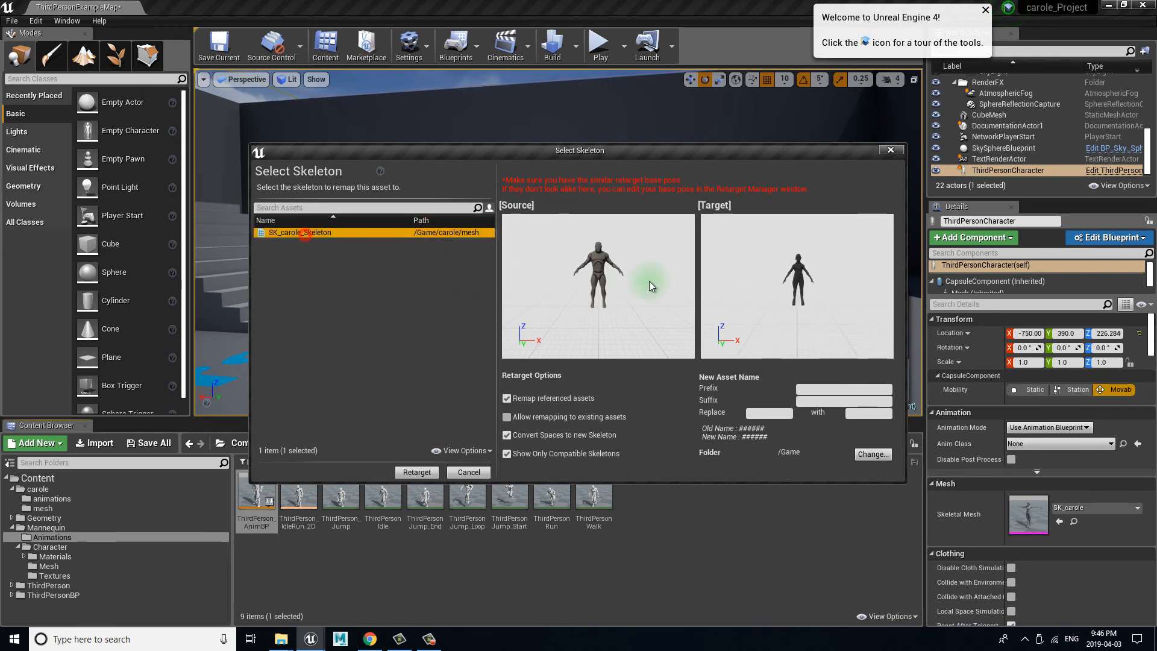
left_click(769, 412)
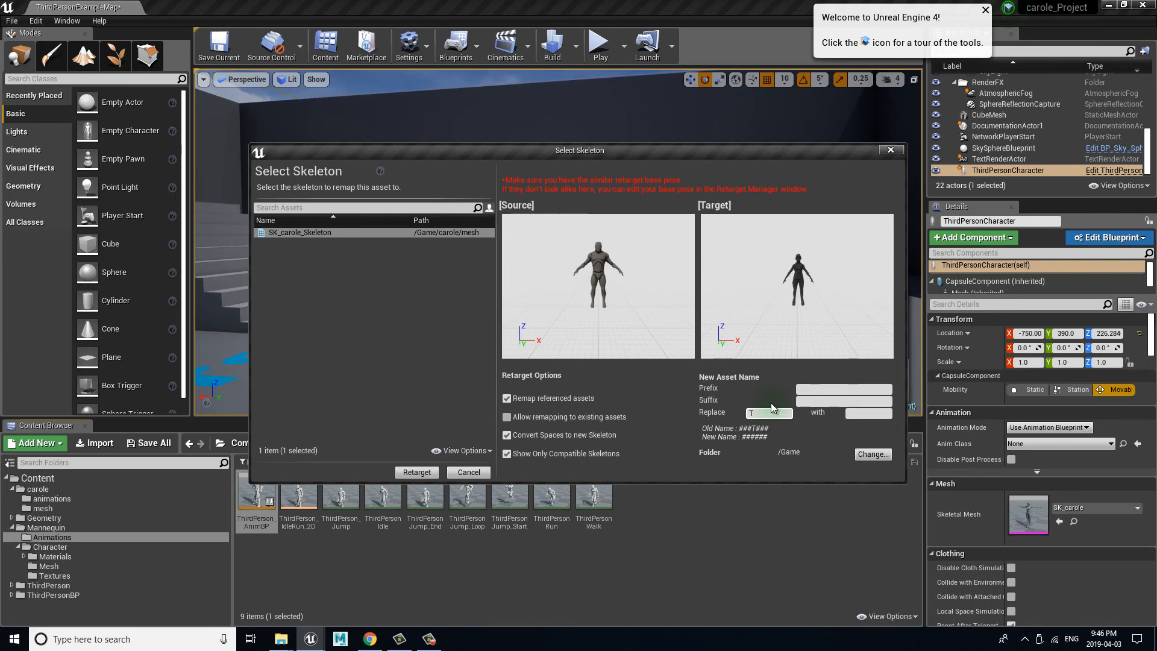
type("ThirdPerson")
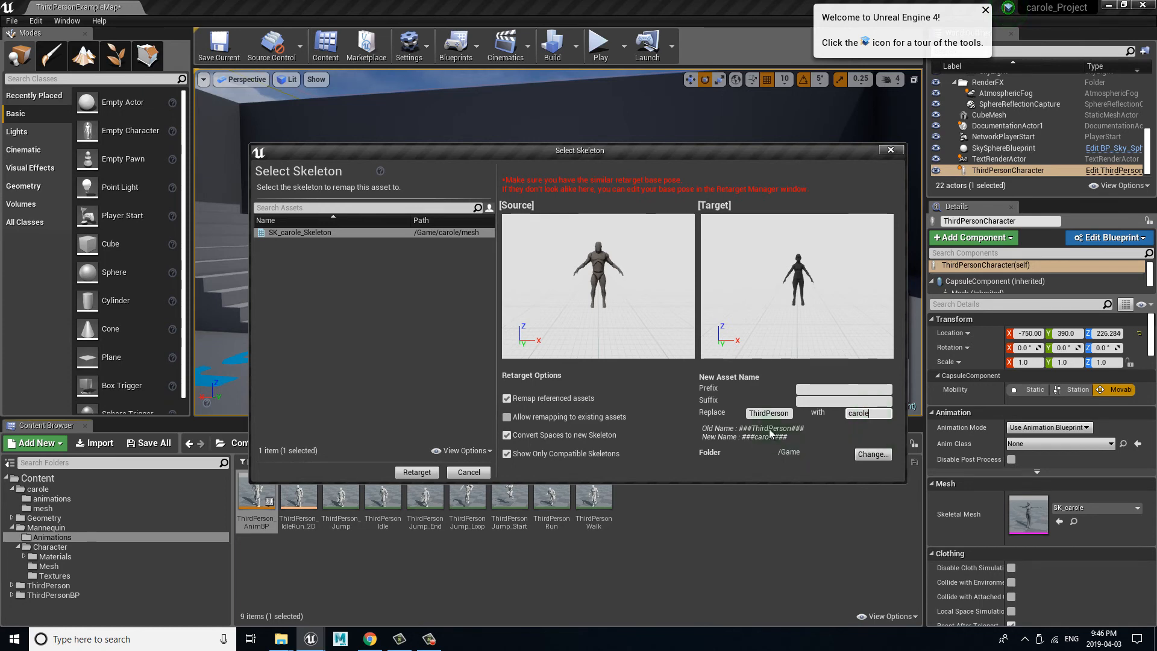
Step: Set the destination folder to carole/animations and run the retarget
left_click(872, 454)
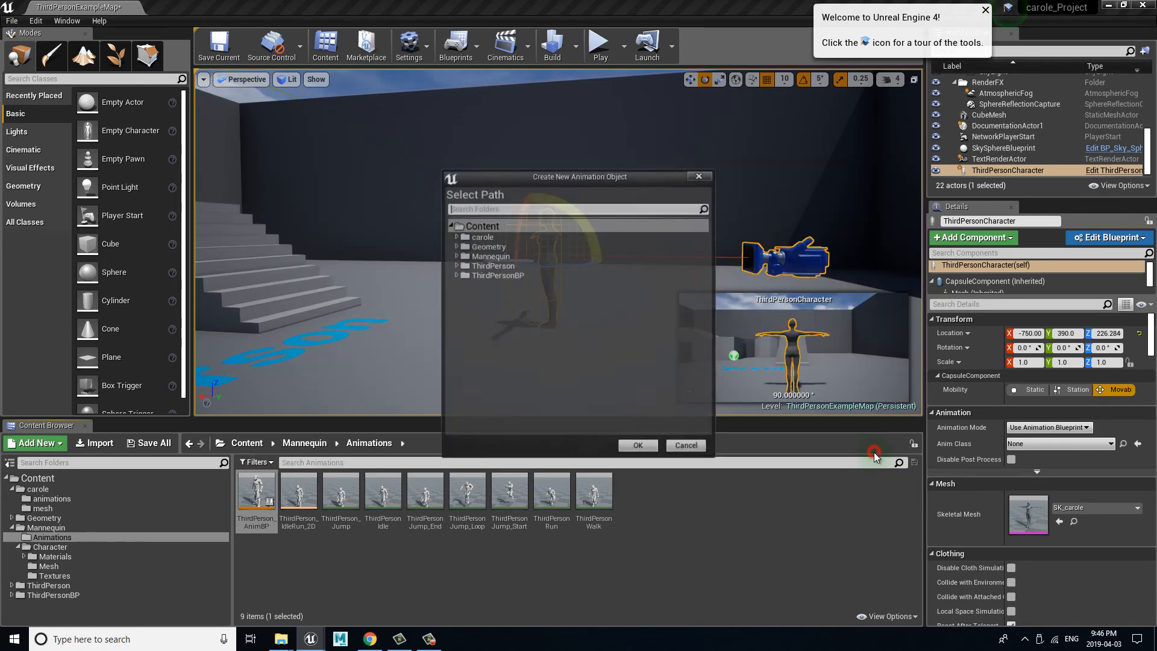
left_click(456, 237)
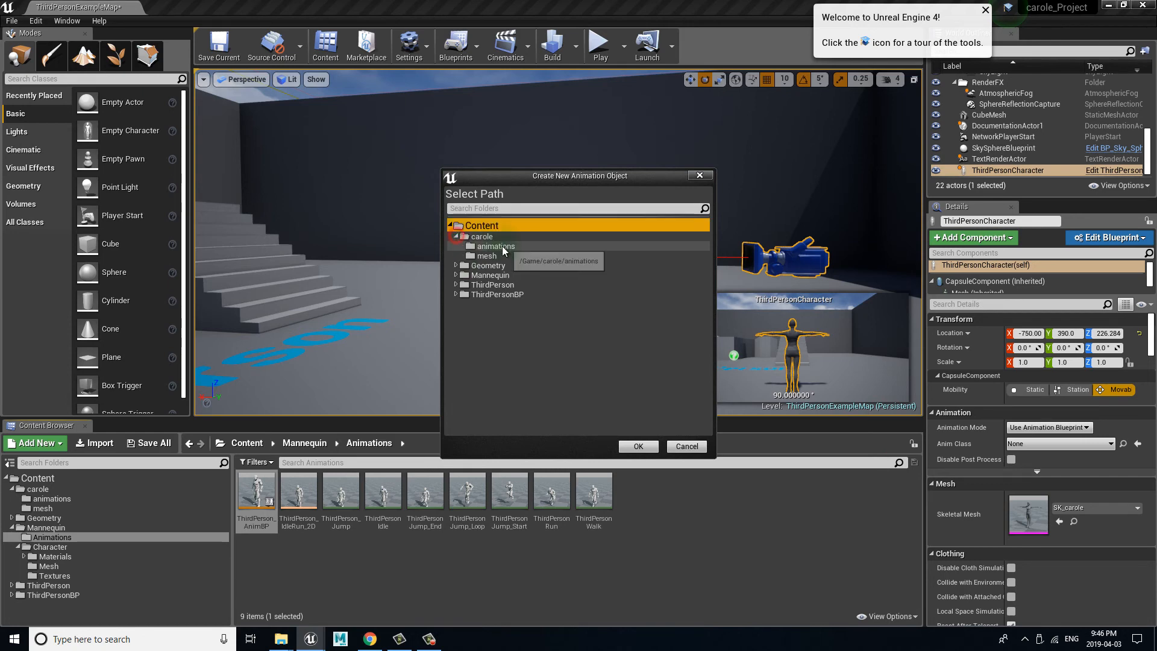
left_click(495, 246)
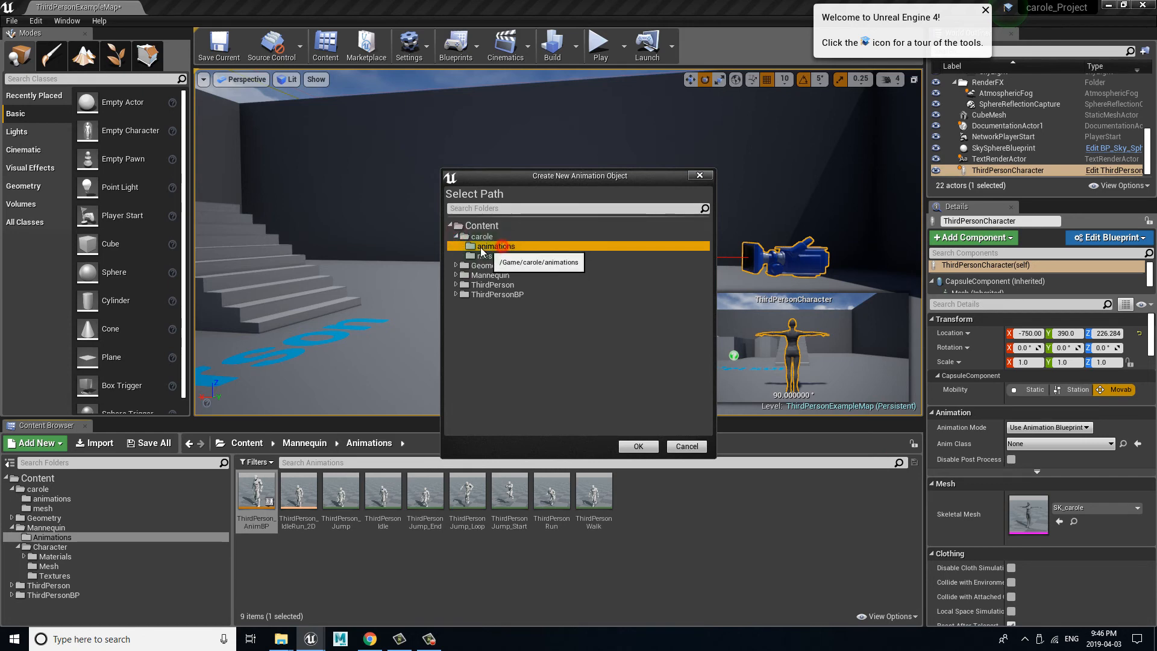
left_click(638, 446)
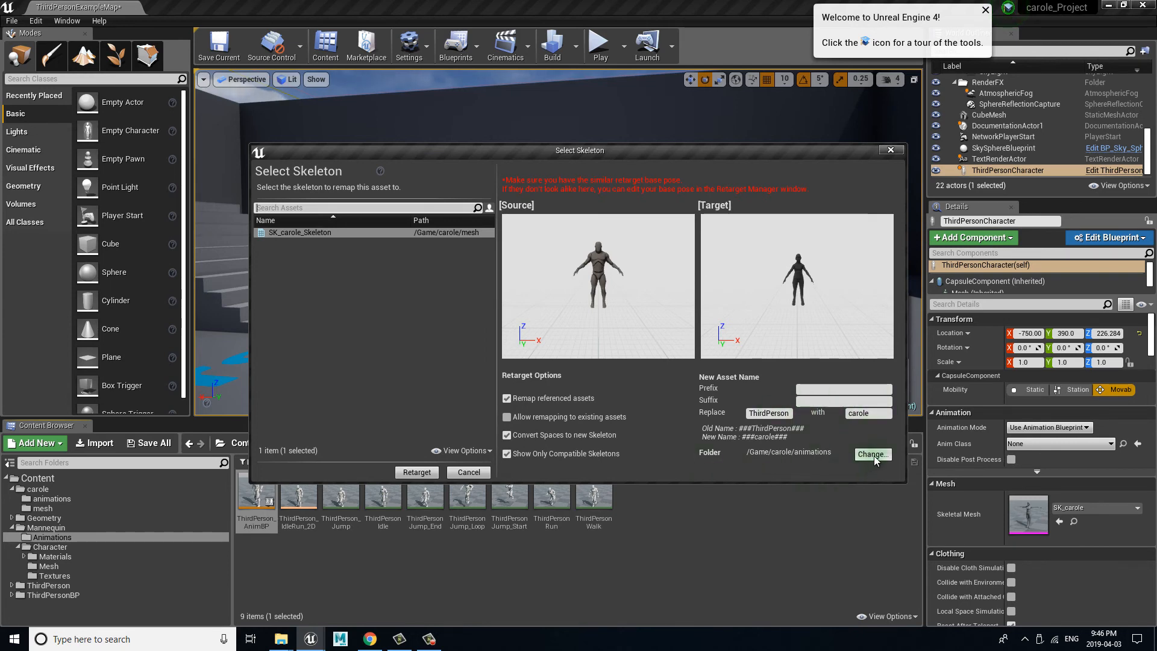
left_click(414, 472)
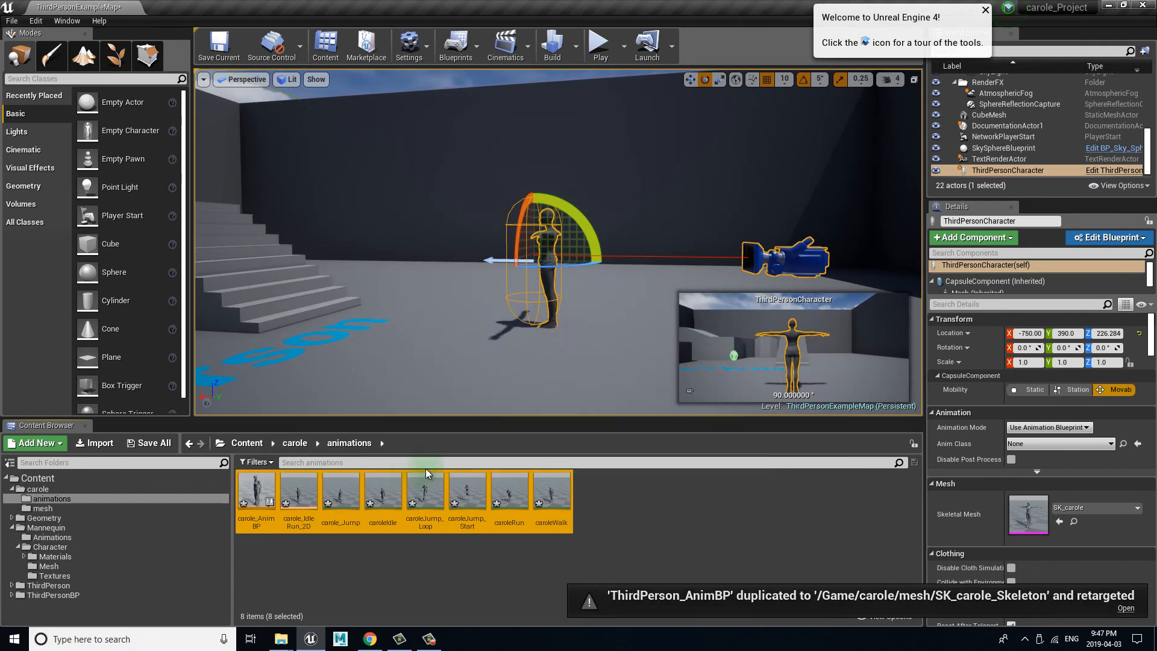
Step: Save all modified content, including the newly retargeted carole animations
left_click(328, 596)
left_click(151, 444)
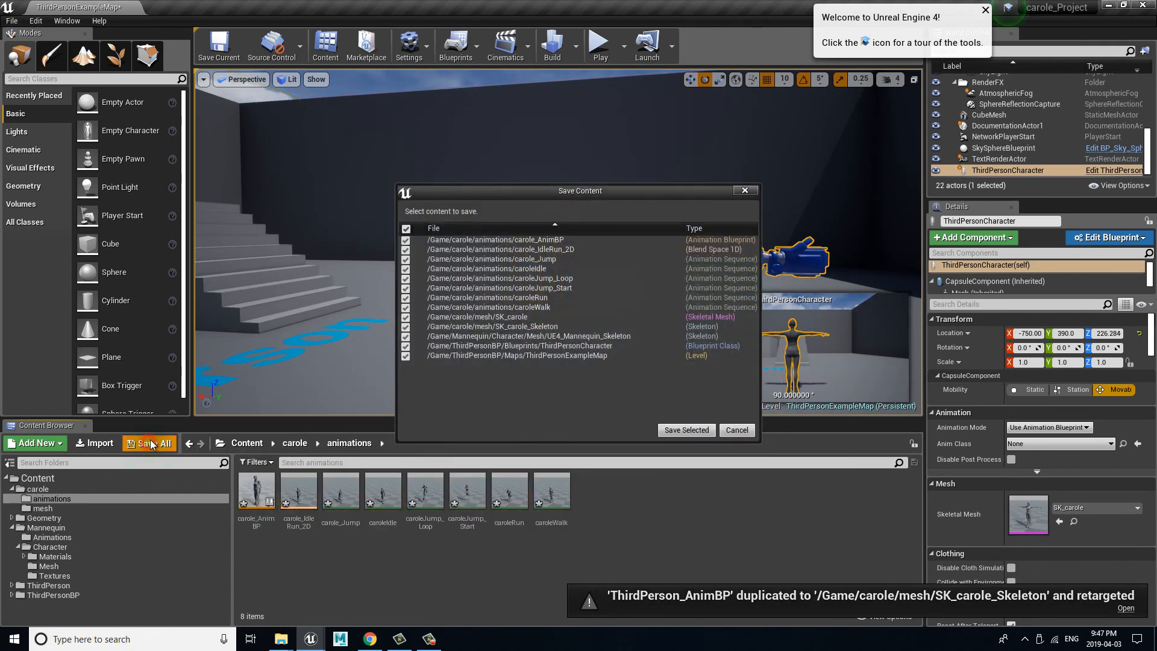
left_click(685, 429)
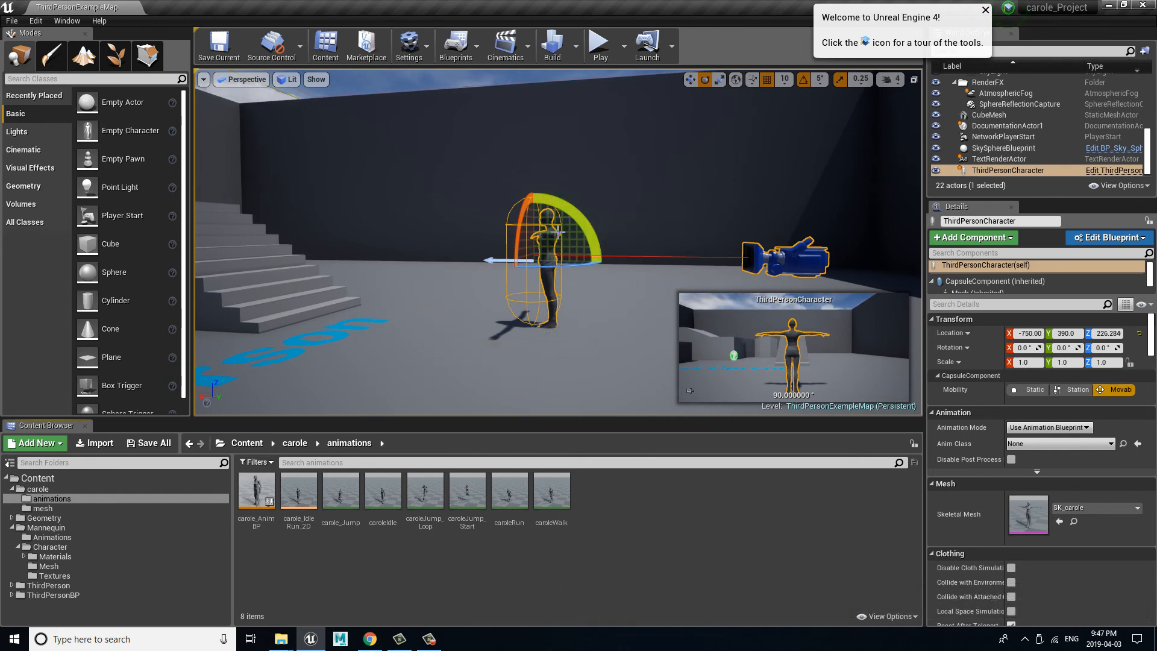
Step: Open the ThirdPersonCharacter blueprint in the Blueprint Editor and show its 3D viewport
left_click(1106, 239)
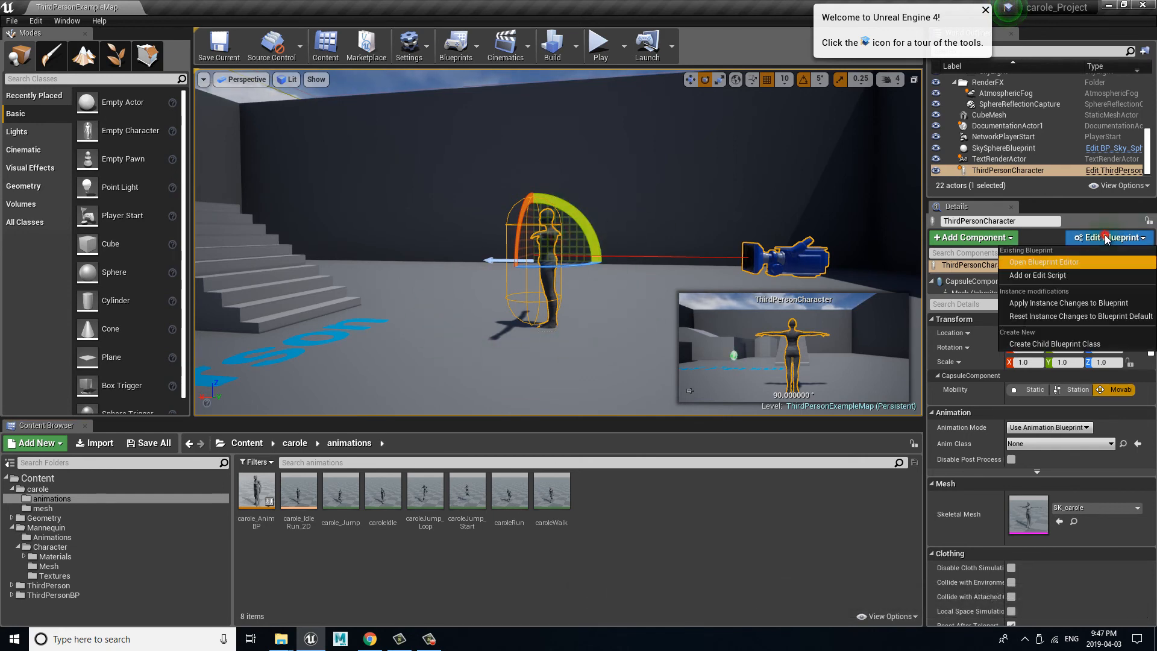
left_click(1065, 259)
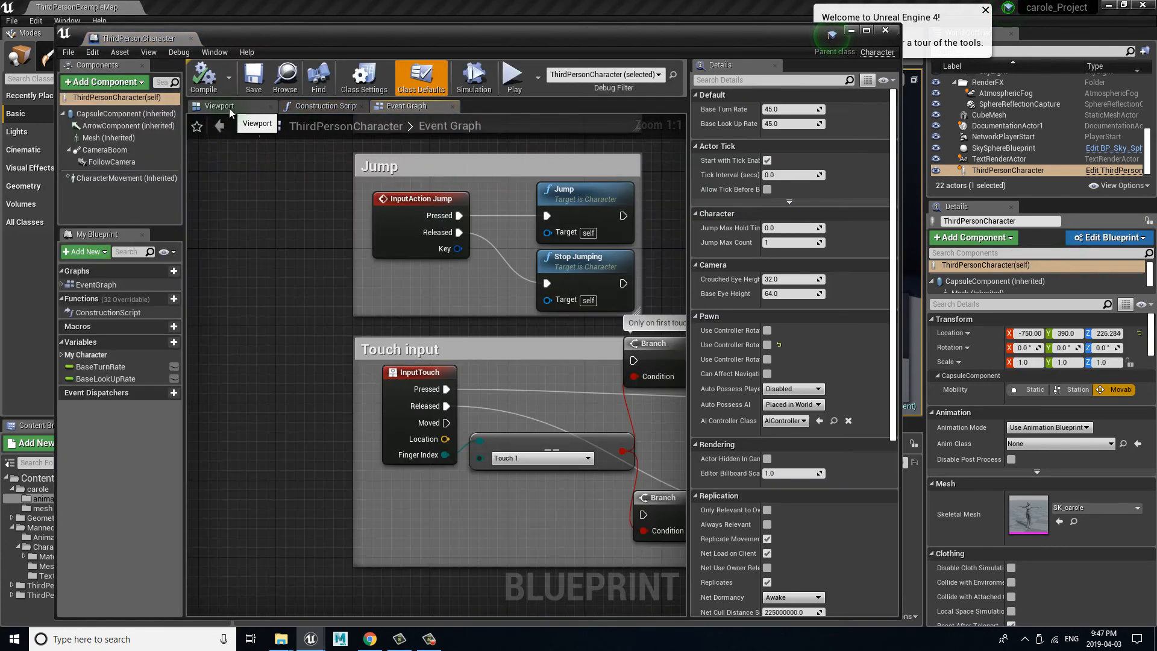
left_click(230, 112)
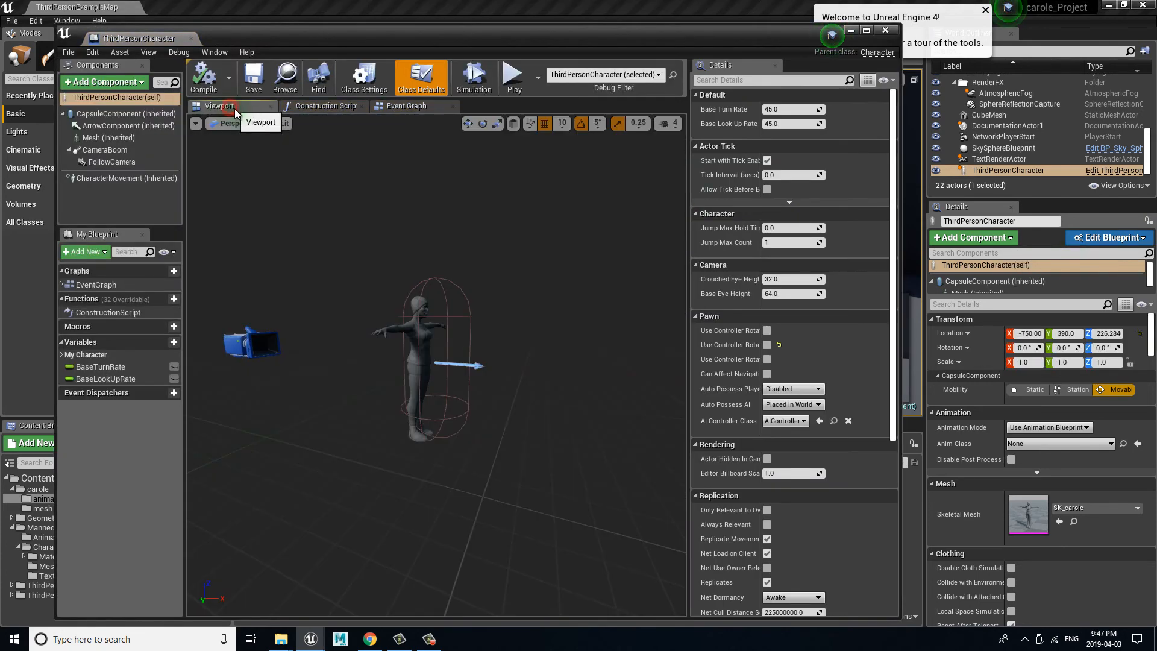
Step: Assign the retargeted carole_AnimBP as the Anim Class of the ThirdPersonCharacter's inherited Mesh component
left_click(421, 336)
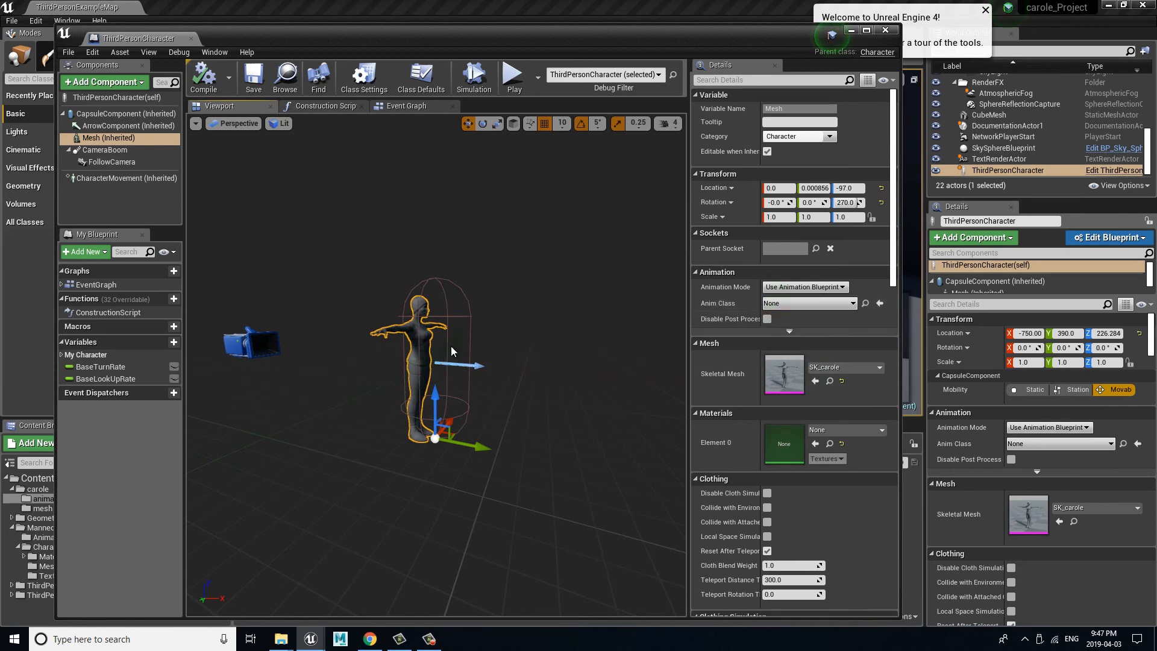
left_click_drag(330, 38, 574, 28)
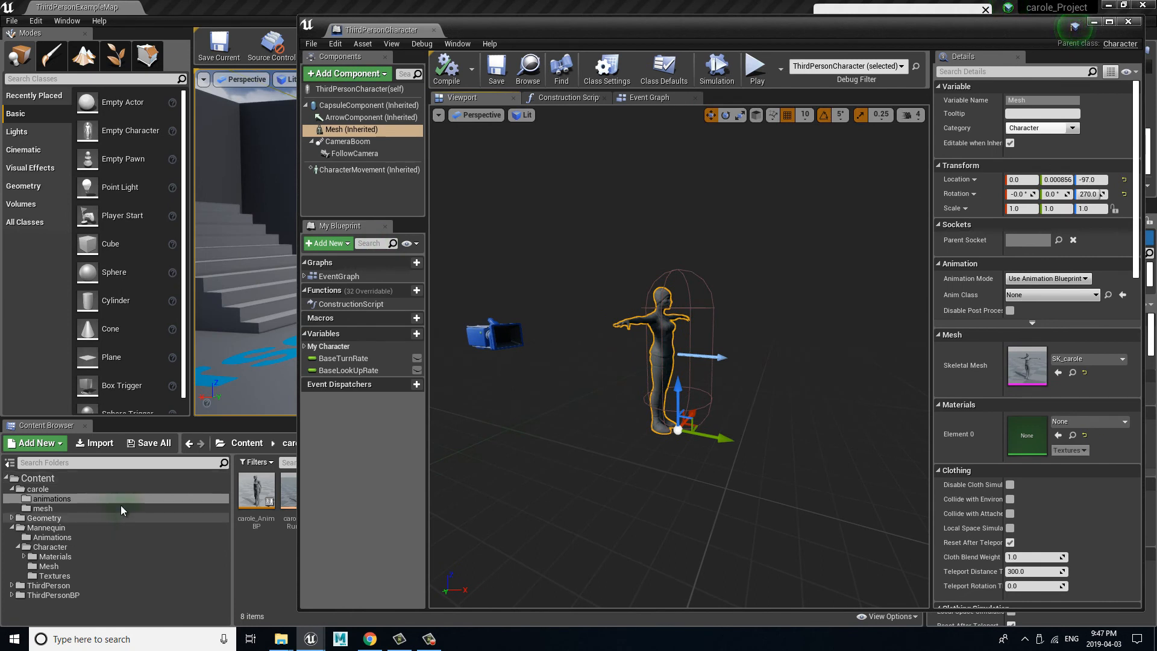
left_click(253, 495)
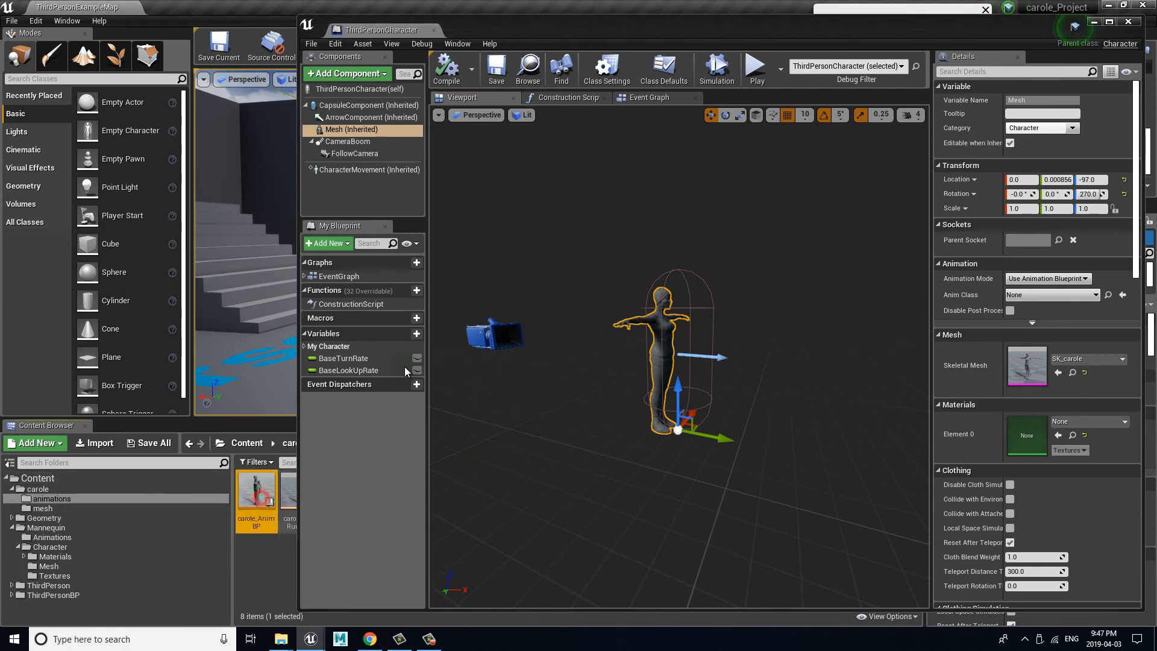
left_click_drag(574, 27, 378, 30)
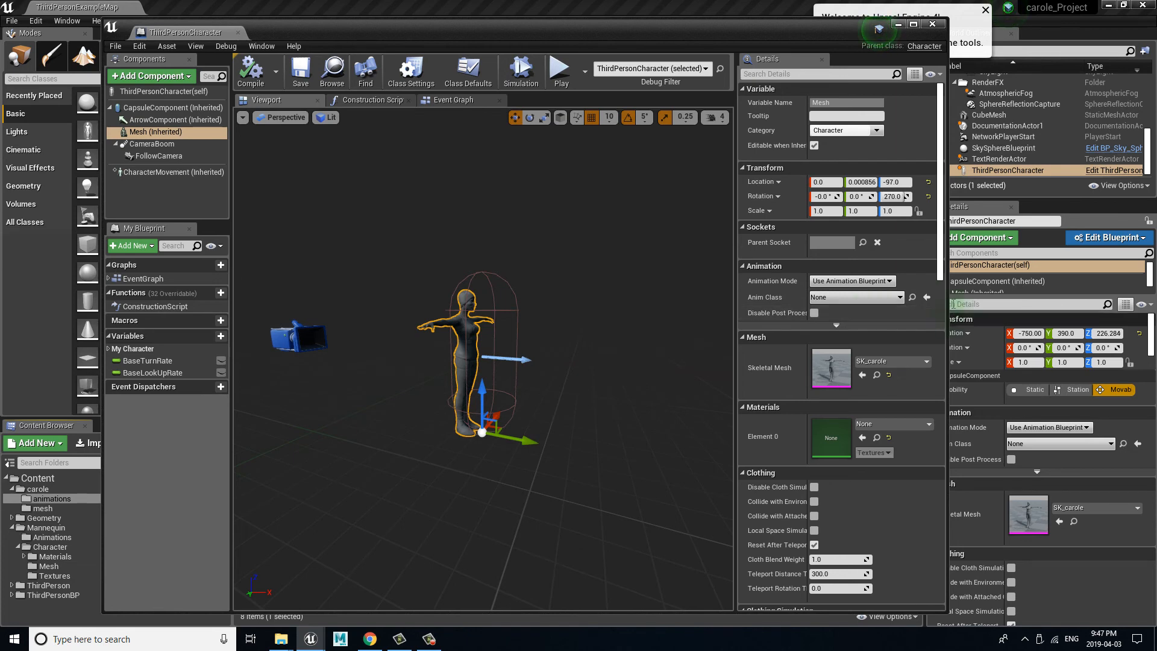
left_click(900, 298)
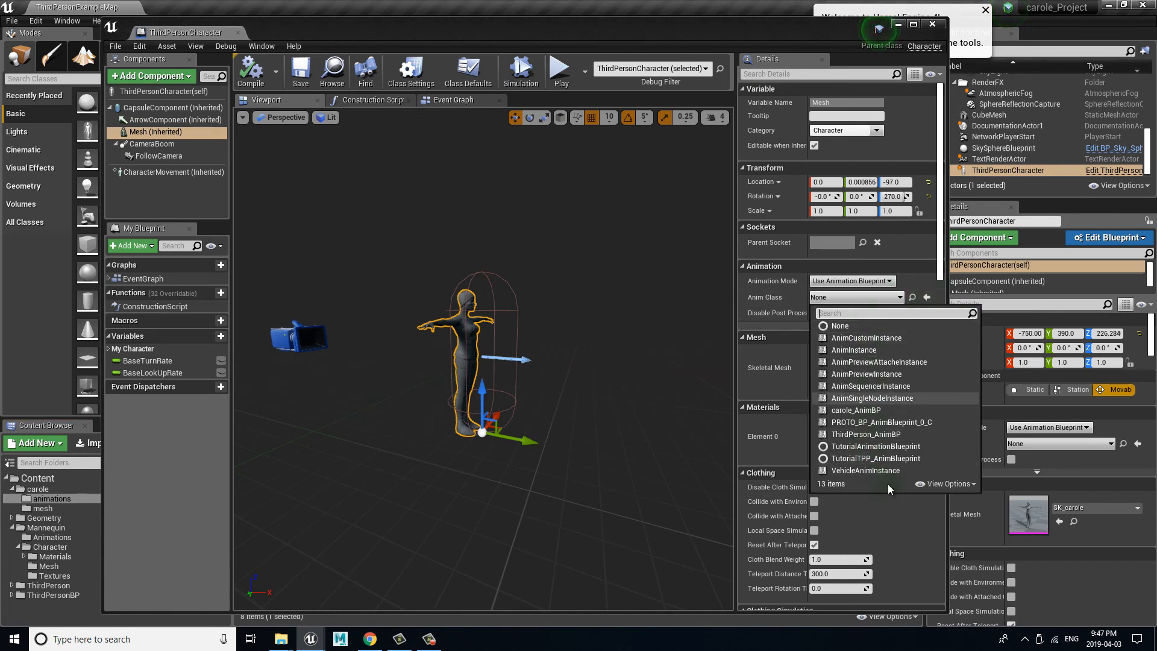
left_click(913, 284)
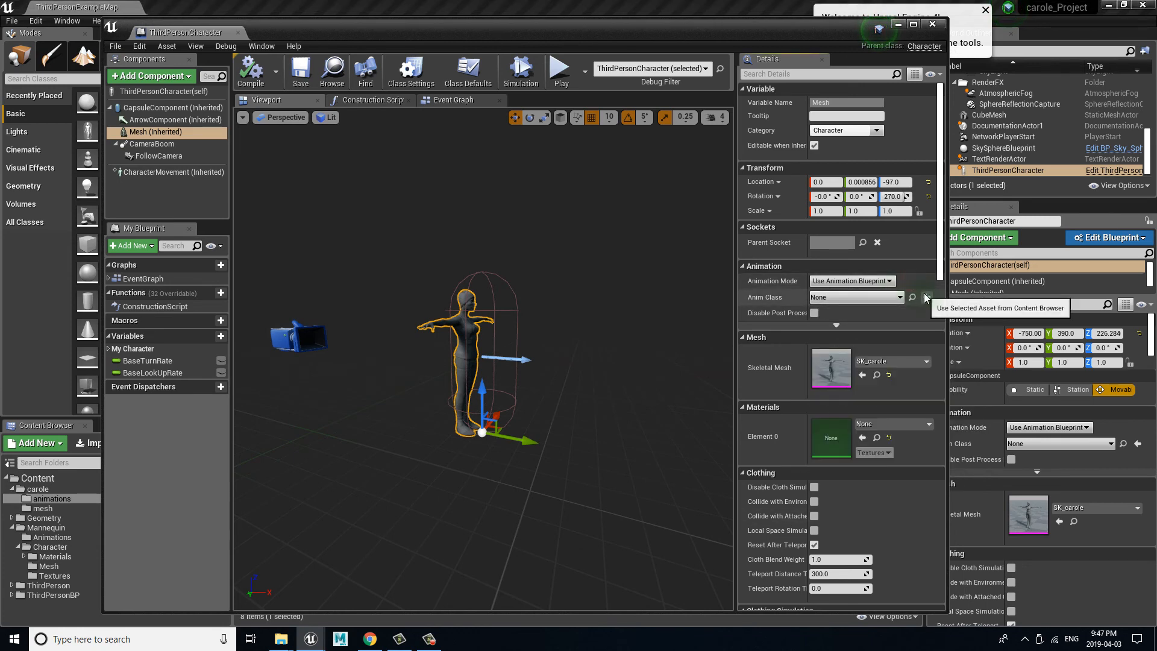
left_click(926, 298)
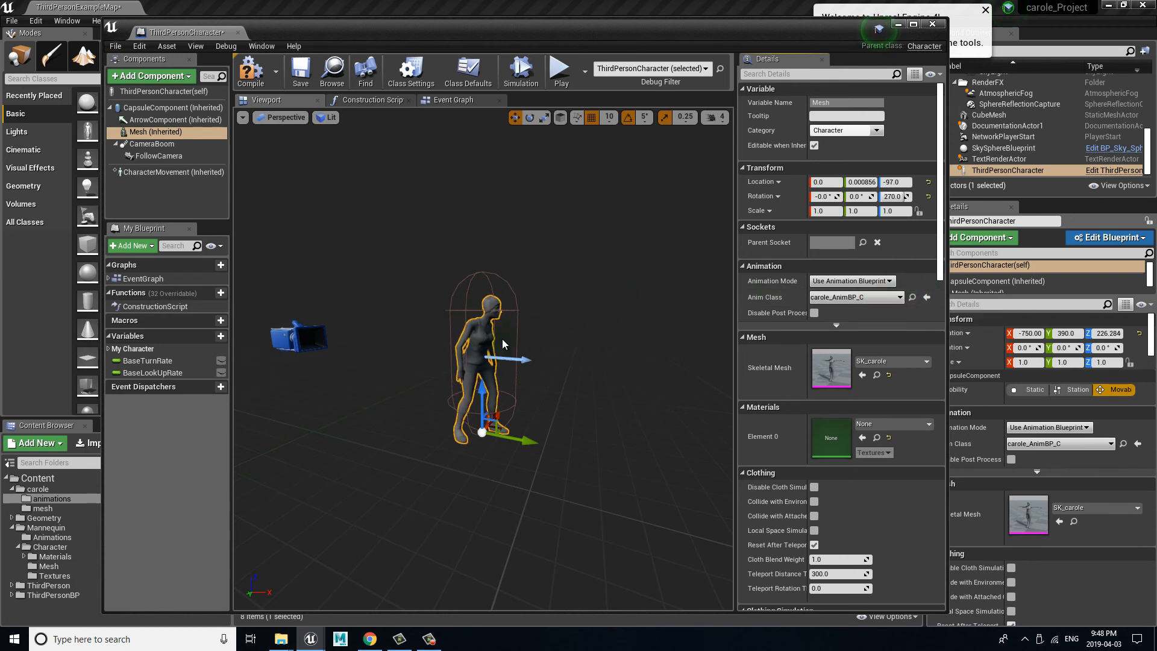
Step: Examine carole's animated pose and placement within the capsule, using the orthographic Front view of the blueprint
left_click_drag(397, 306, 360, 301)
left_click(288, 118)
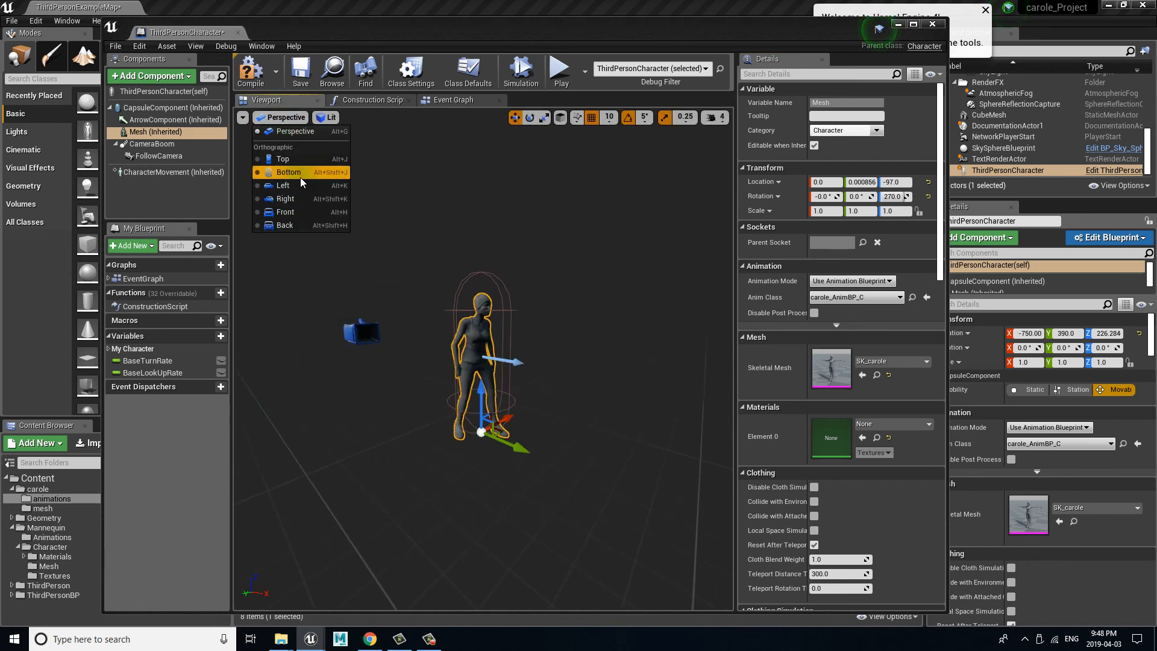
left_click(299, 210)
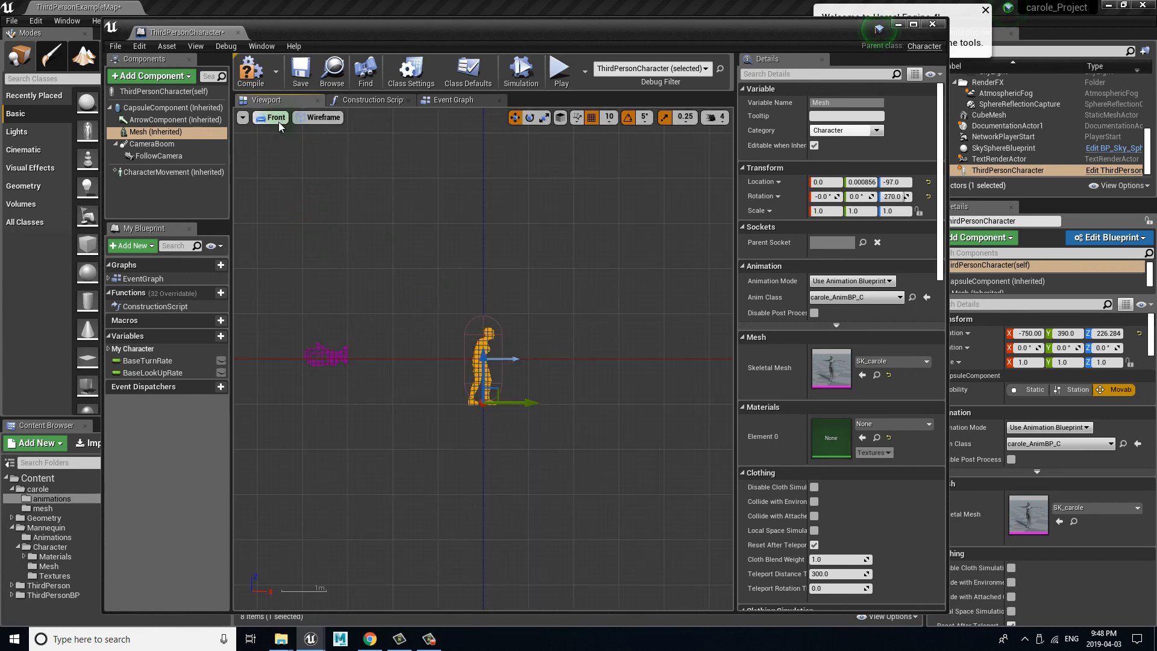
left_click(489, 451)
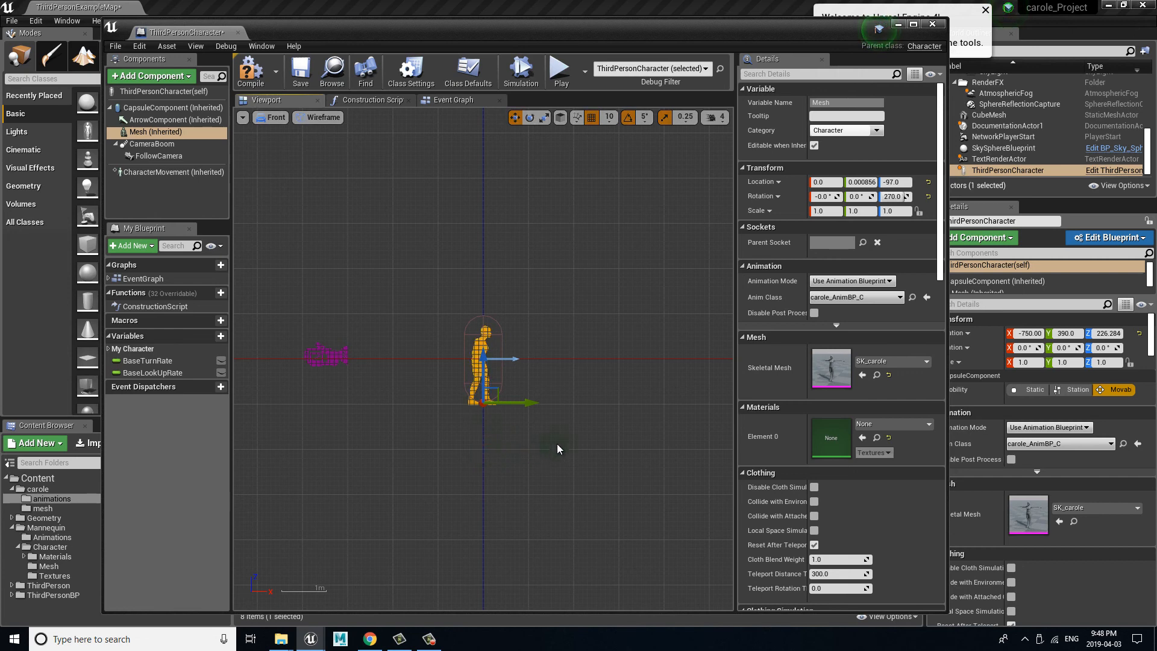
Step: Try to raise carole's mesh to a Z location of -37 in the Front view, and undo the move
right_click_drag(565, 432, 580, 416)
left_click(581, 416)
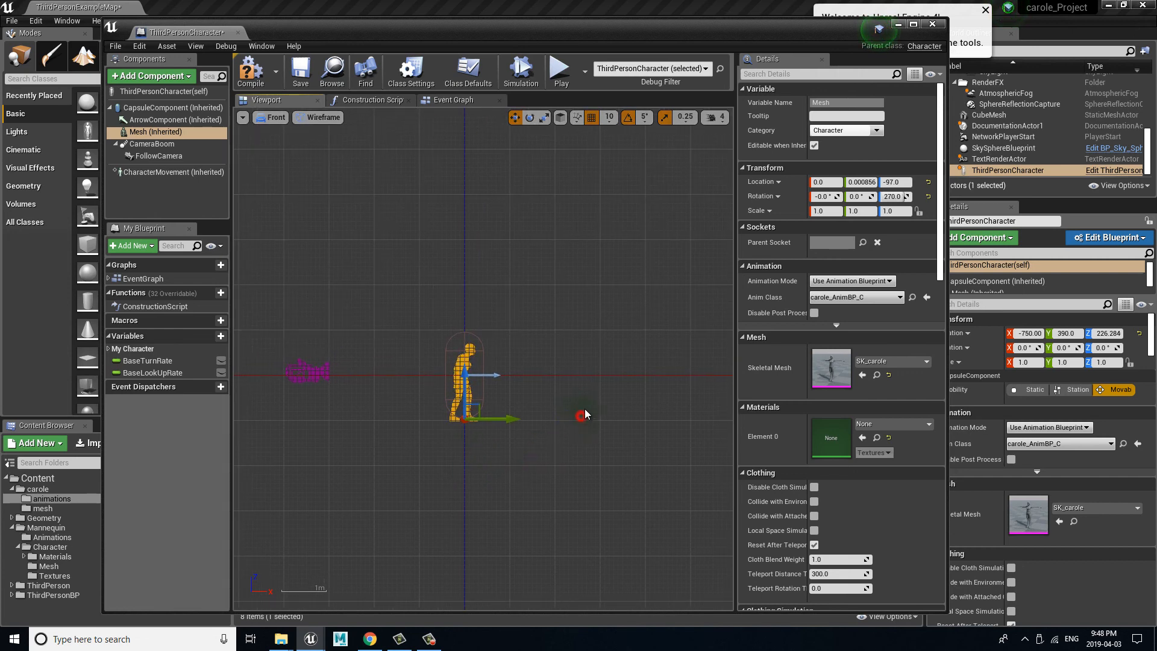
left_click_drag(583, 408, 588, 390, "ctrl")
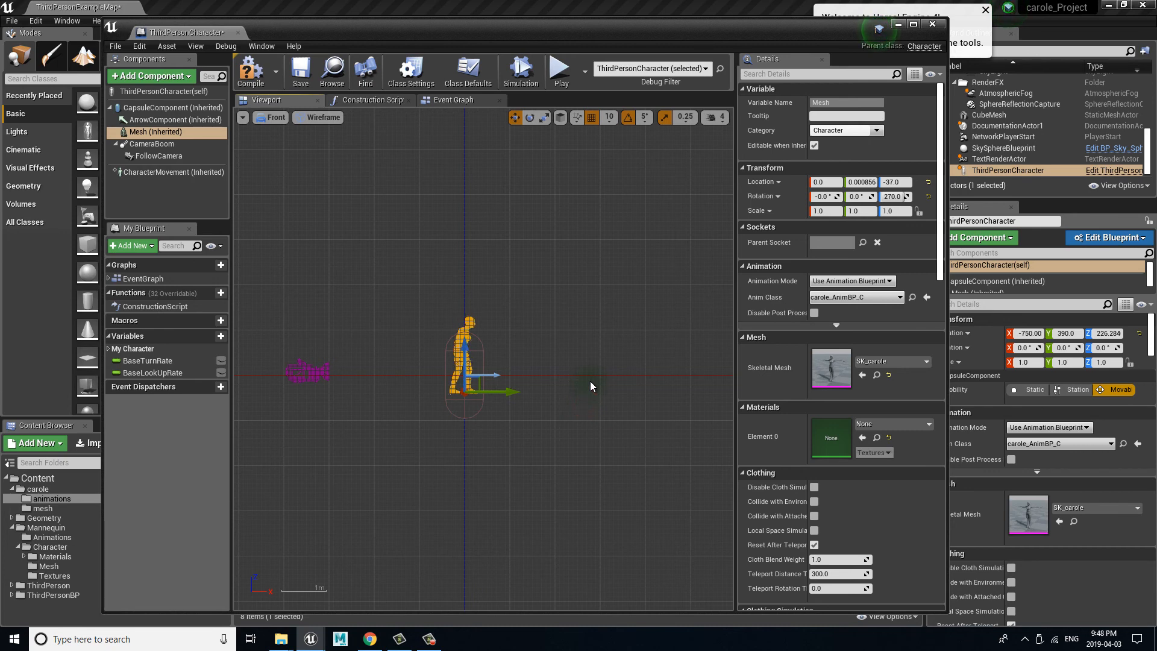
key("ctrl+z")
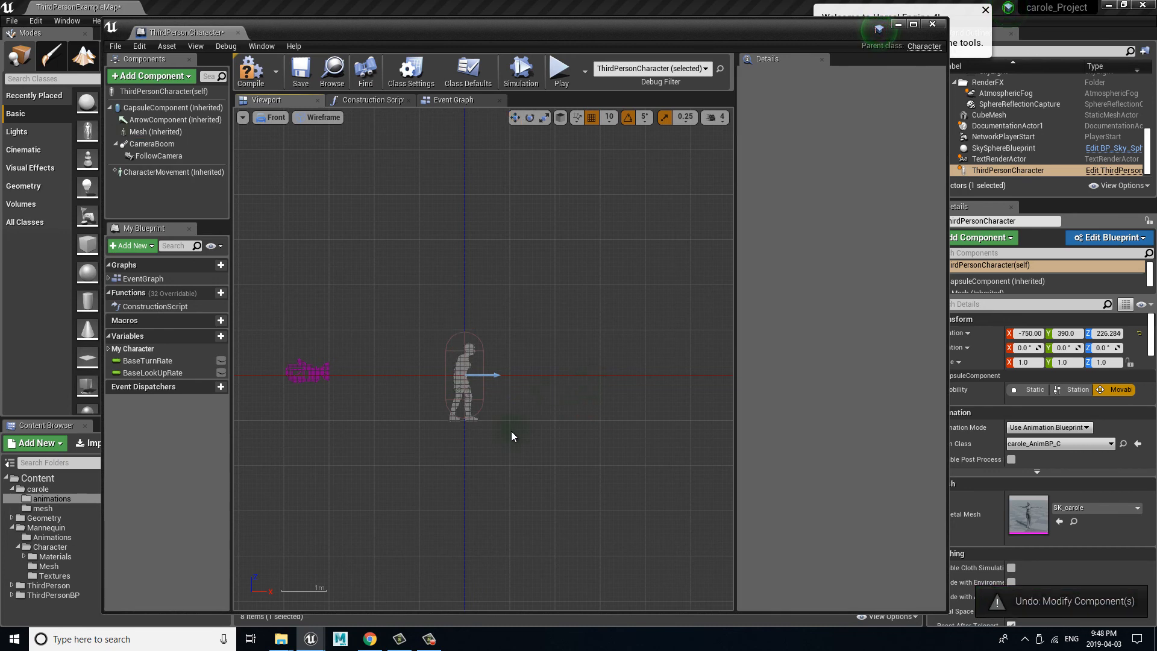
Step: Examine how carole's feet and body line up with the capsule component in a close-up Front view
scroll(559, 405, "up", 5)
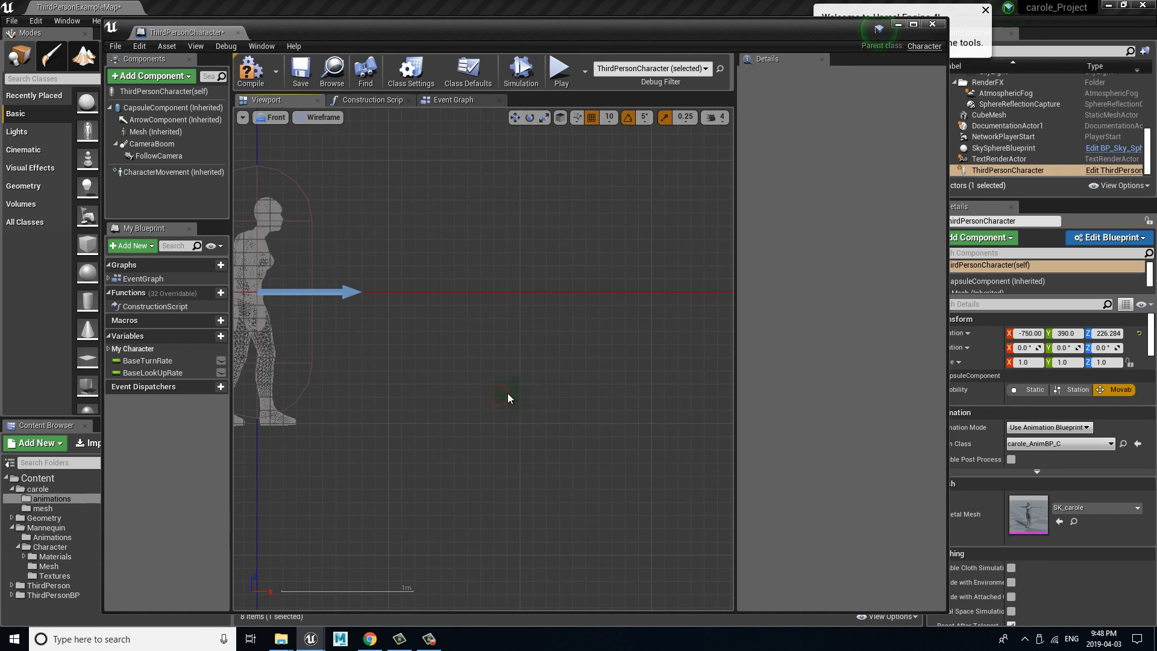
right_click_drag(529, 390, 386, 372)
scroll(533, 385, "up", 2)
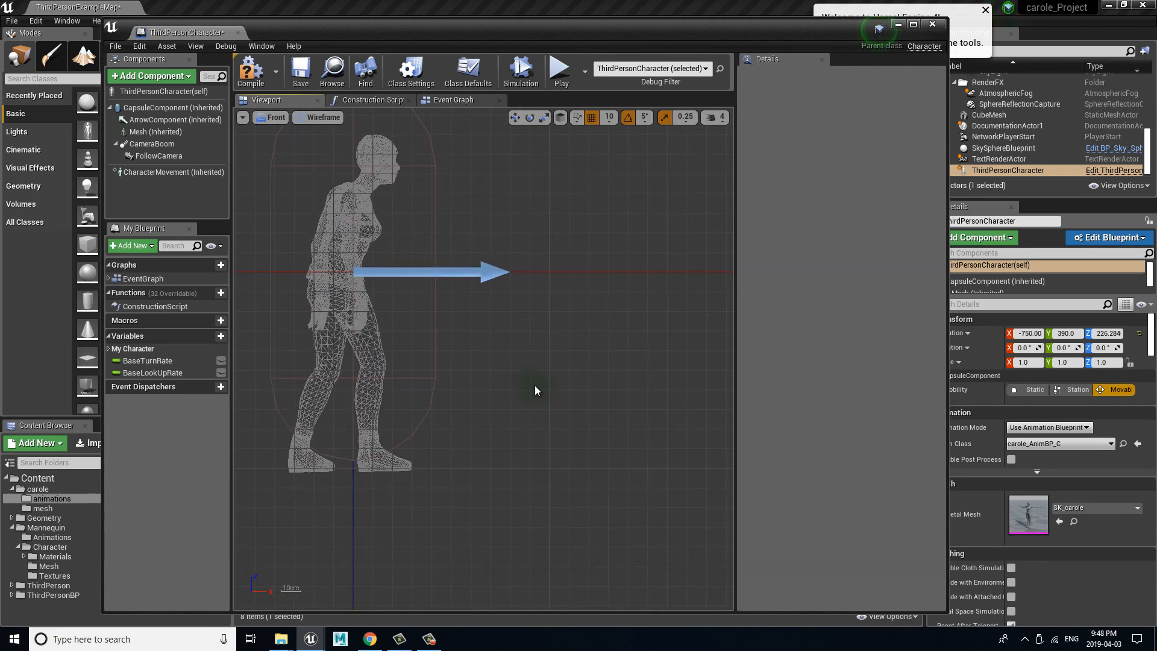
right_click_drag(524, 384, 496, 390)
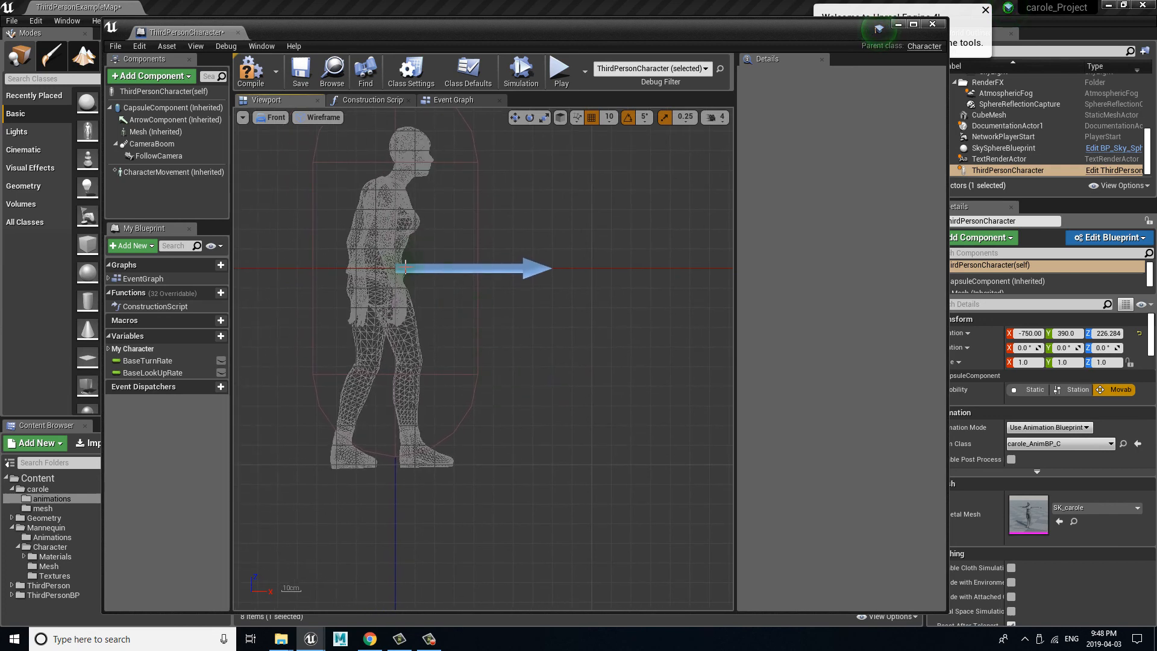
left_click(417, 269)
right_click_drag(562, 311, 519, 312)
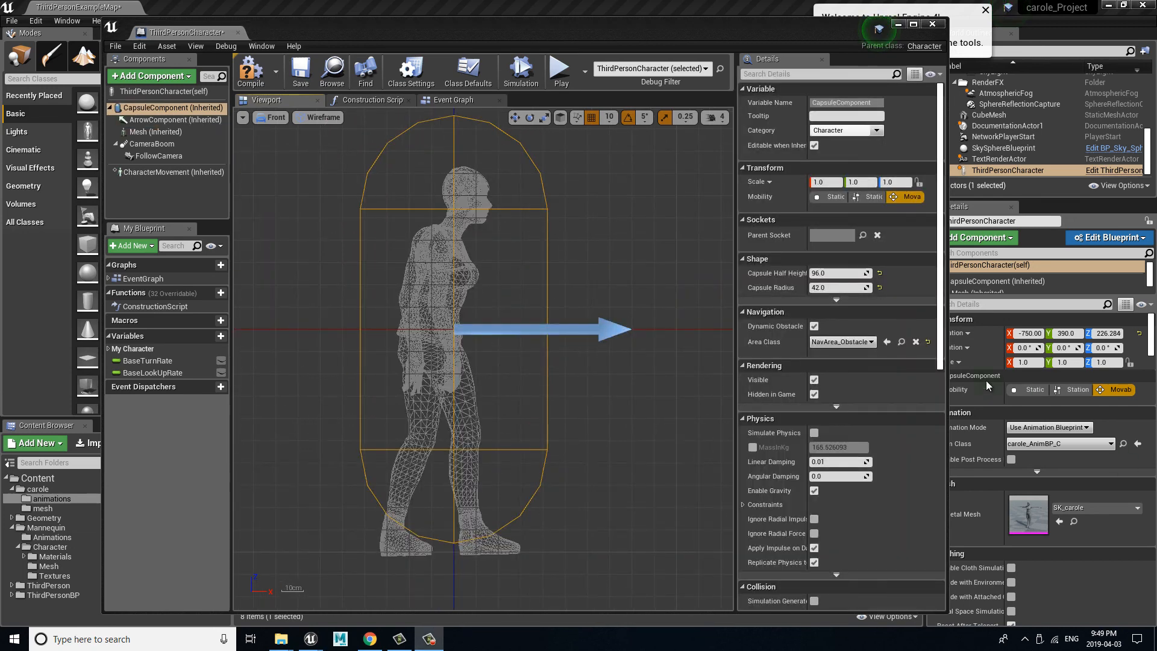
Step: Try to nudge the Mesh component vertically against the capsule's base with the grid snap size at 10
left_click(463, 388)
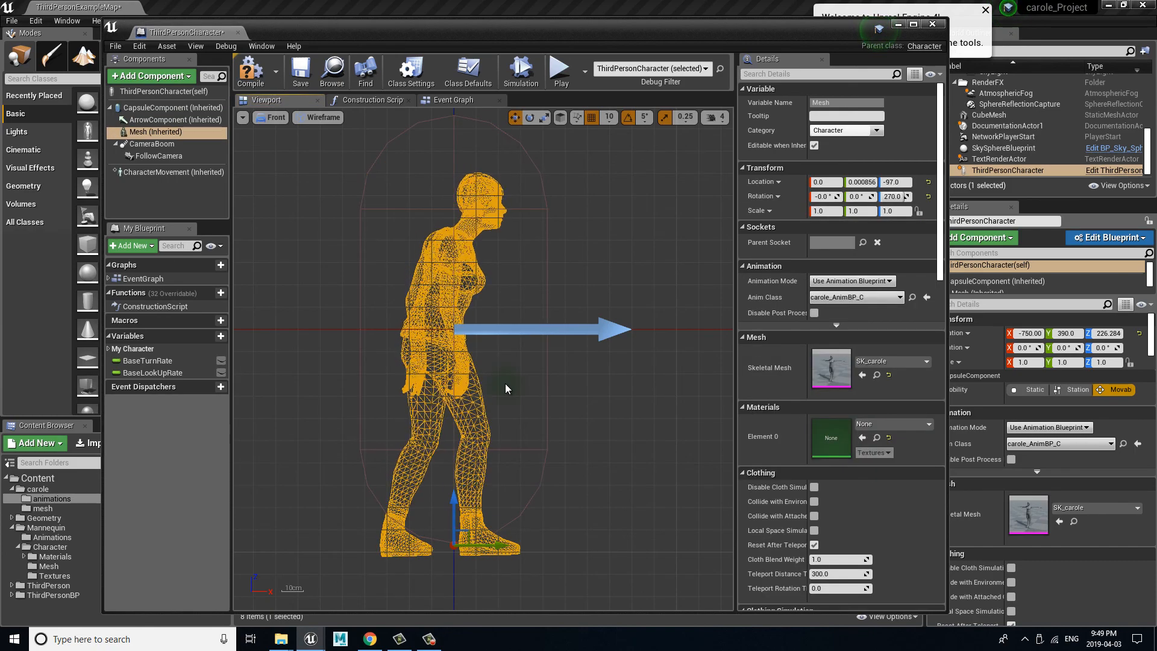
left_click_drag(453, 494, 452, 493)
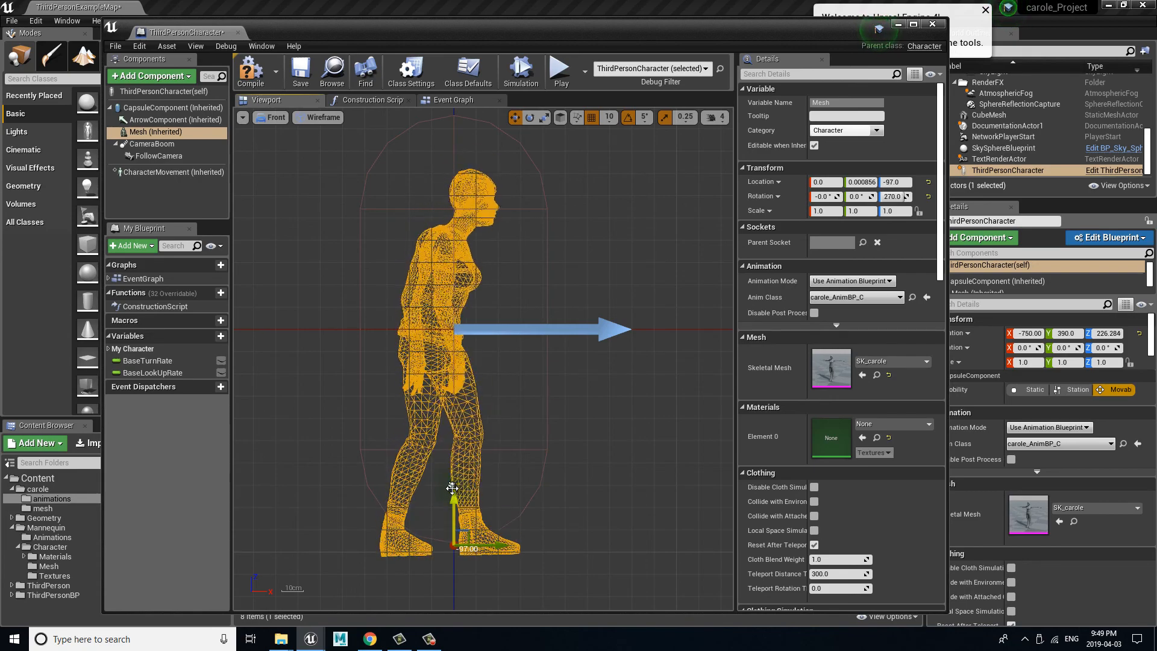
left_click_drag(451, 488, 458, 484)
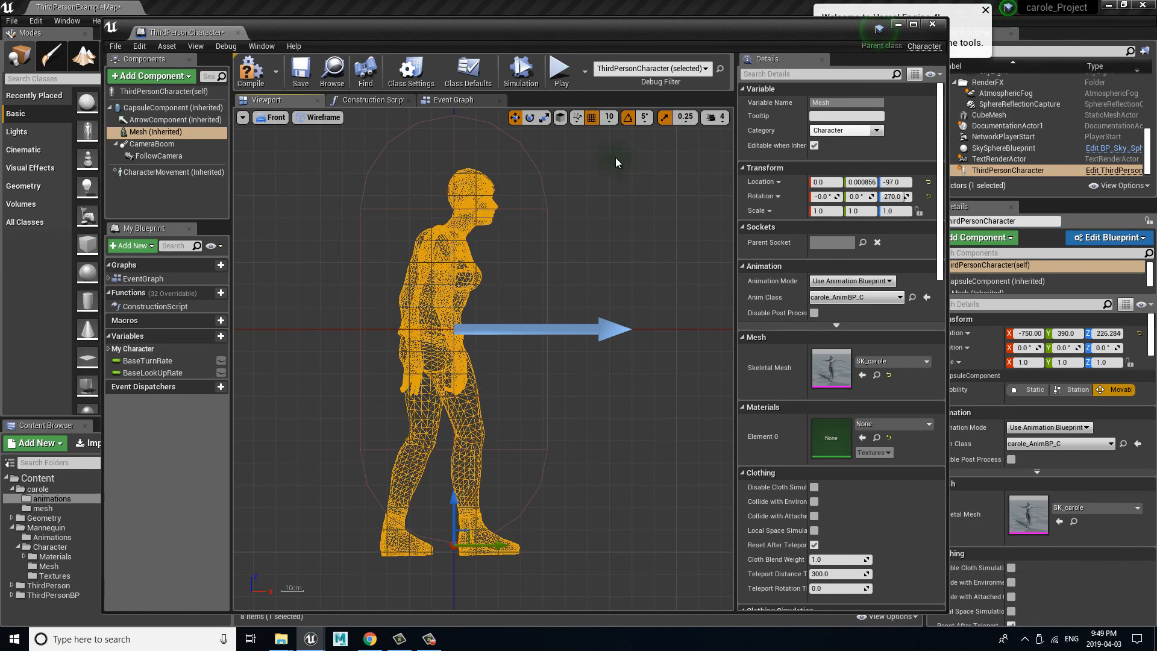
Step: Set the blueprint viewport's grid snap size to 1 and raise the Mesh component to a Z location of -93
left_click(609, 118)
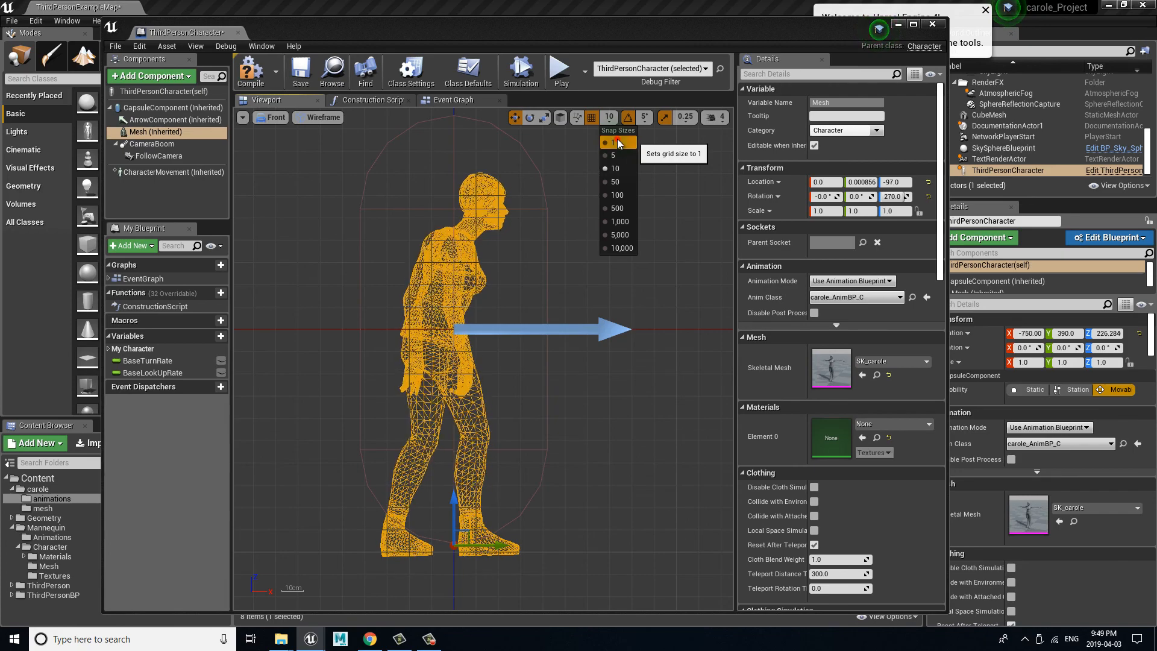
left_click(614, 142)
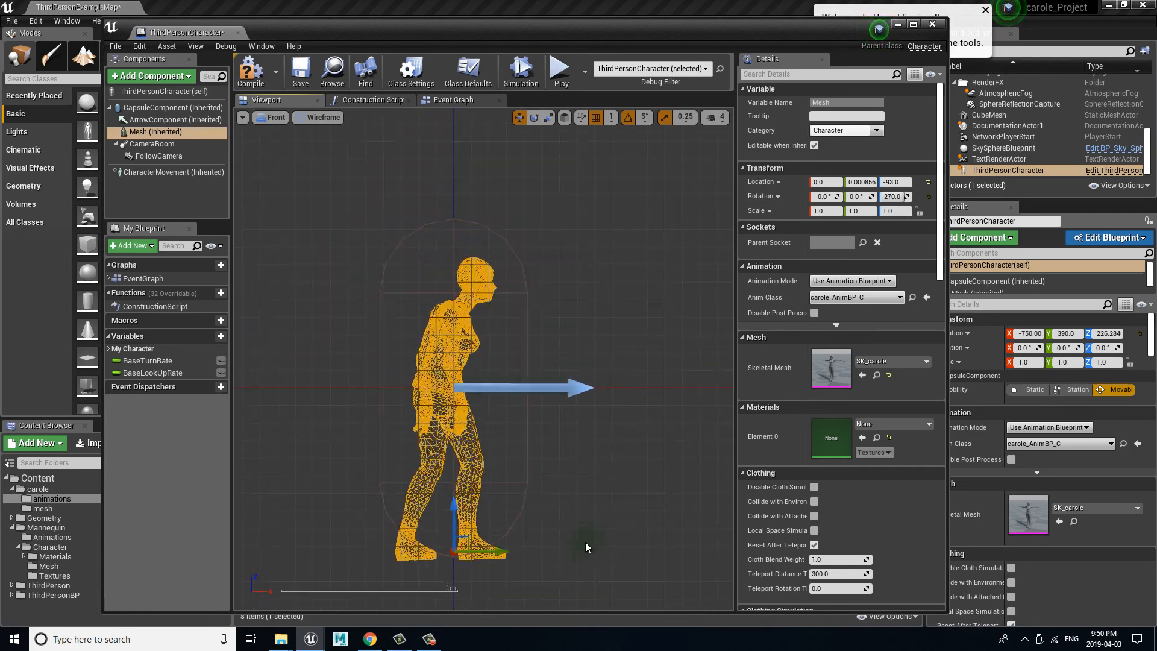
scroll(584, 541, "up", 2)
scroll(584, 534, "up", 2)
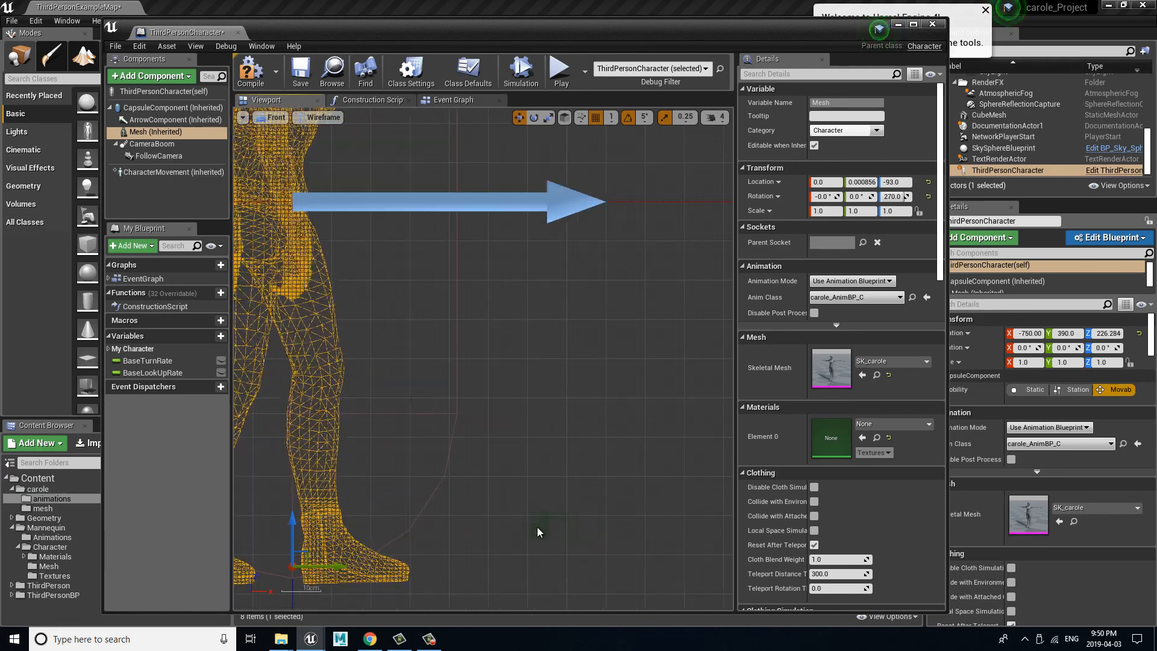
right_click_drag(604, 505, 445, 527)
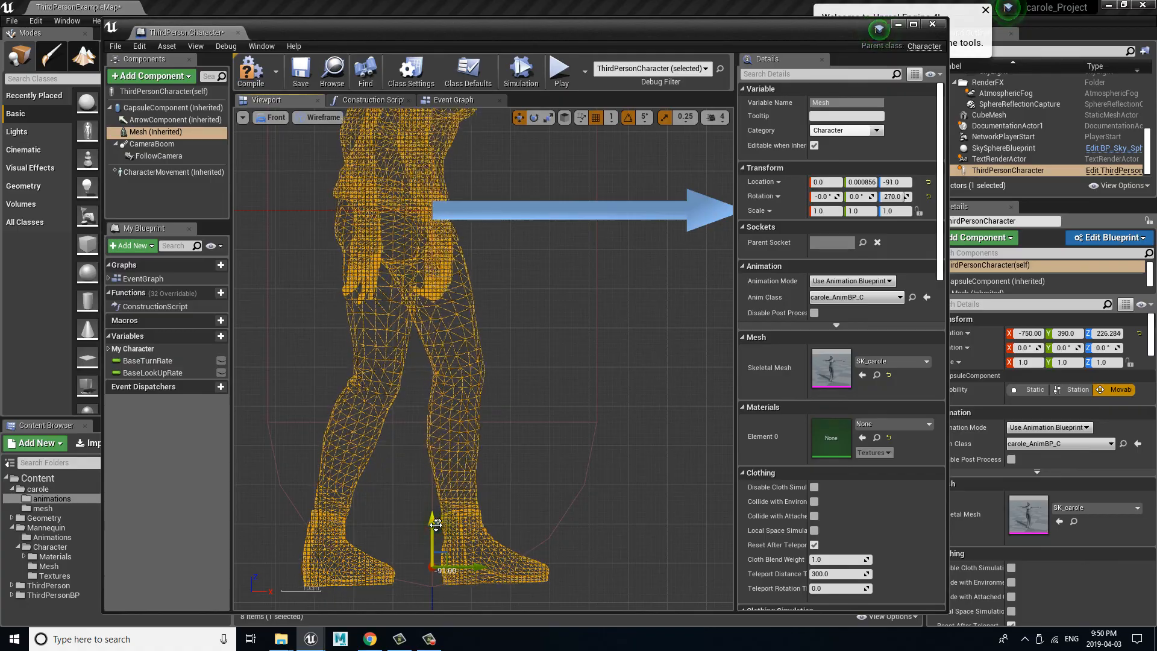
left_click_drag(436, 523, 437, 528)
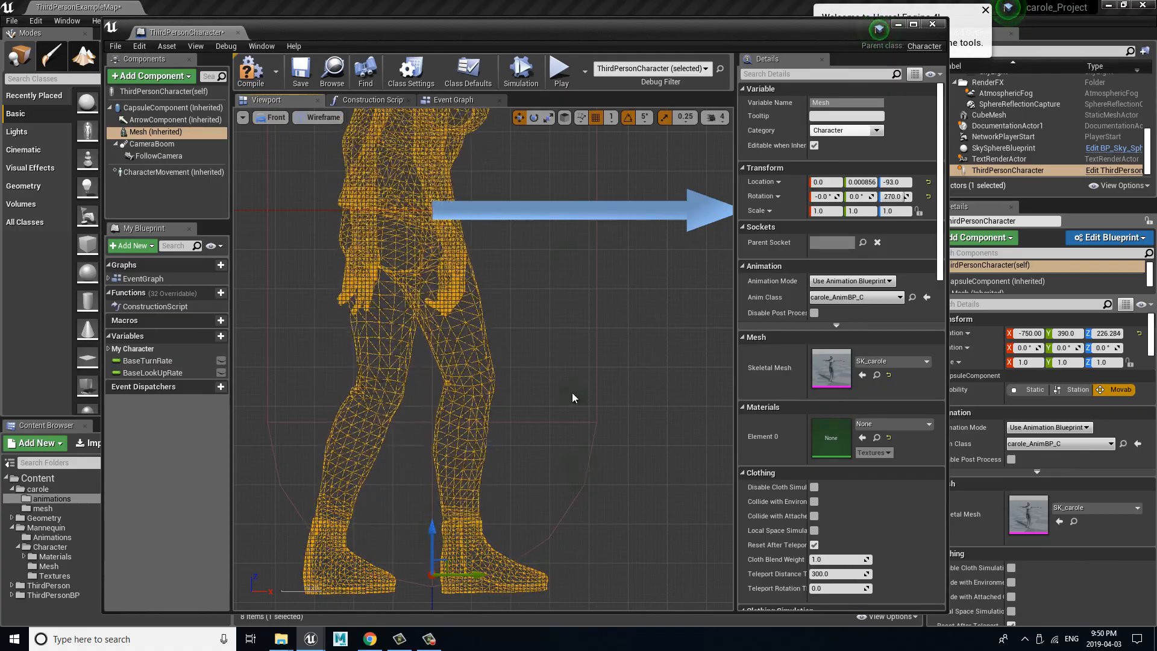
Step: Compile and save the ThirdPersonCharacter blueprint, and close its editor to return to the level
left_click(249, 74)
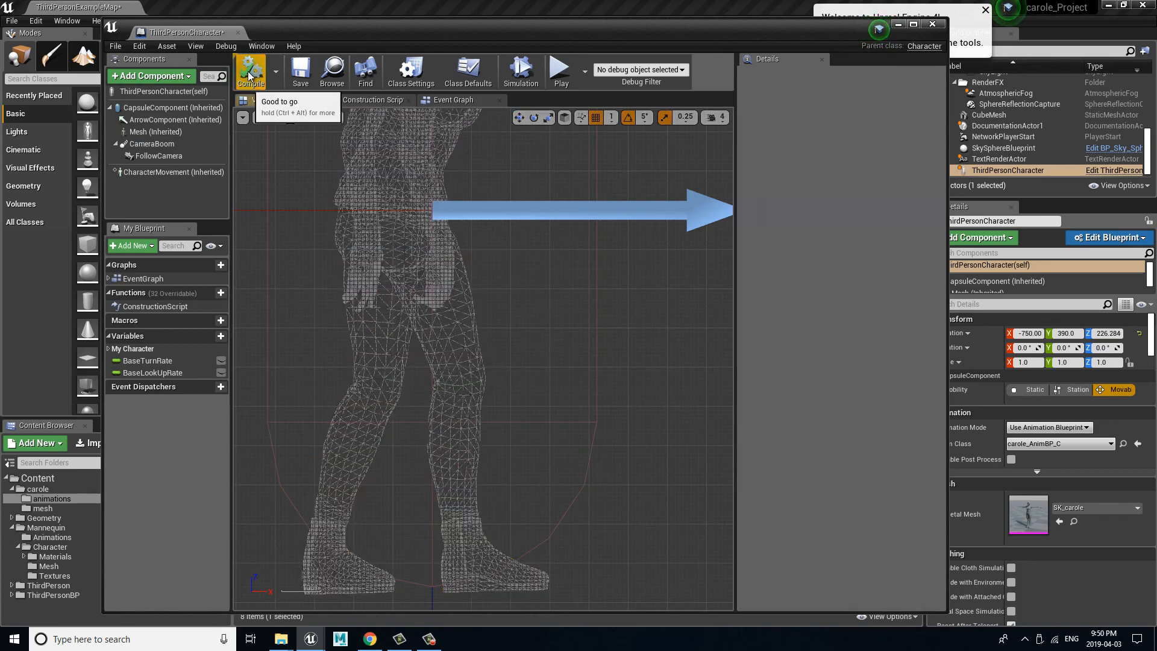
left_click(300, 87)
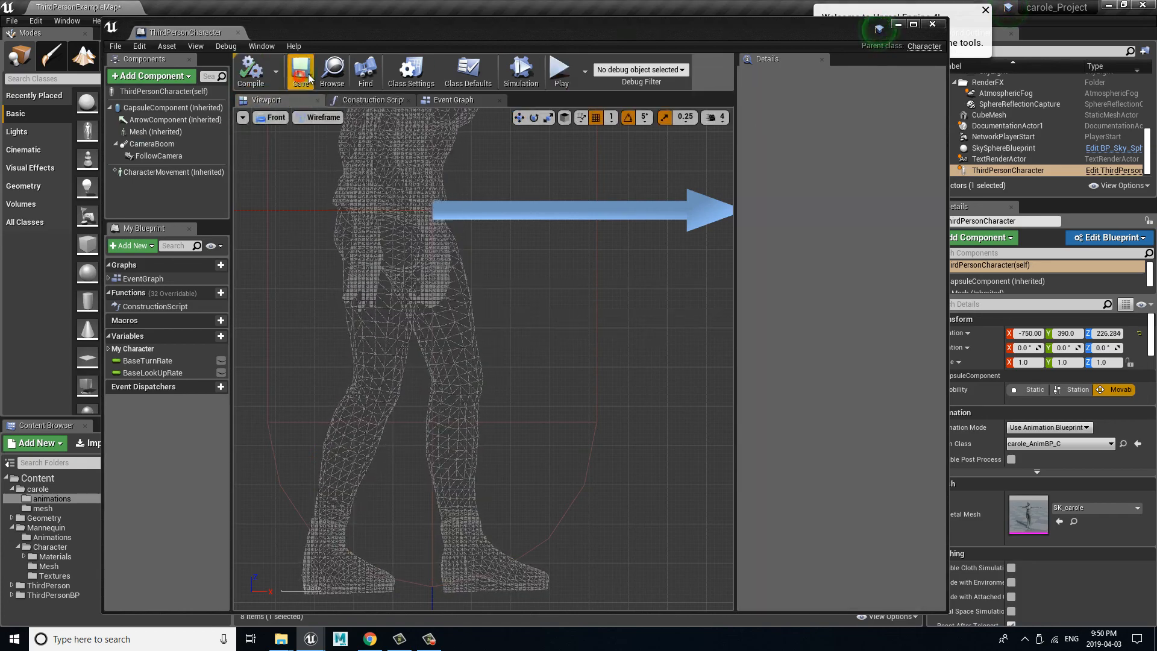
left_click(931, 25)
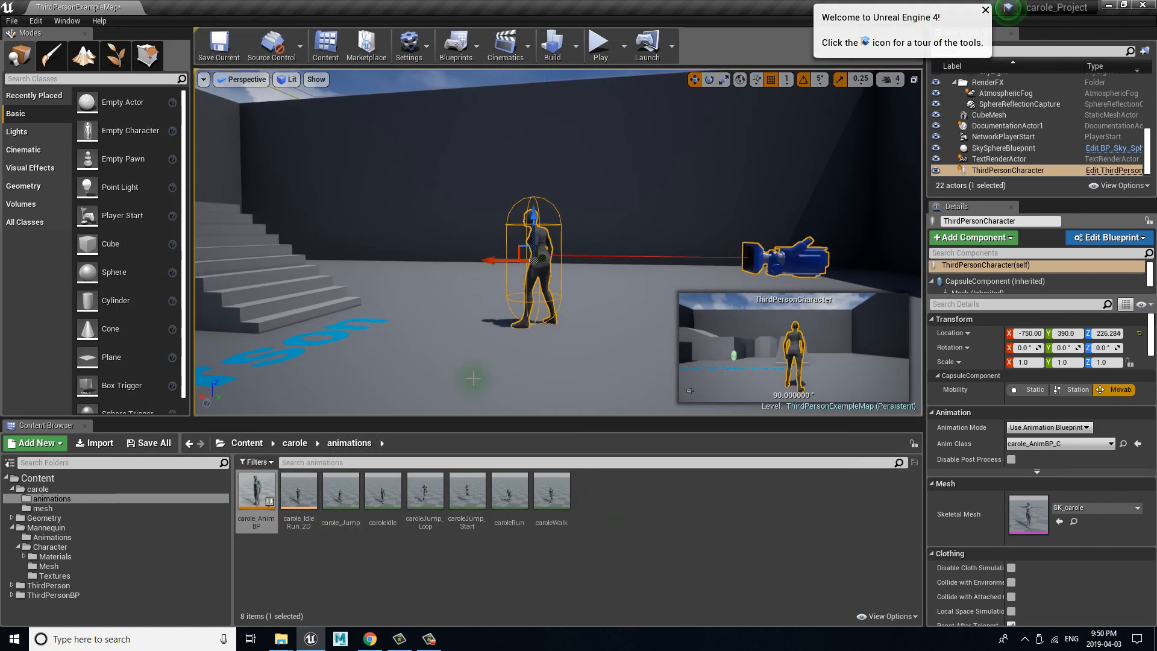
Step: Play the level in the editor and run carole around to check her idle and run animations
left_click(598, 47)
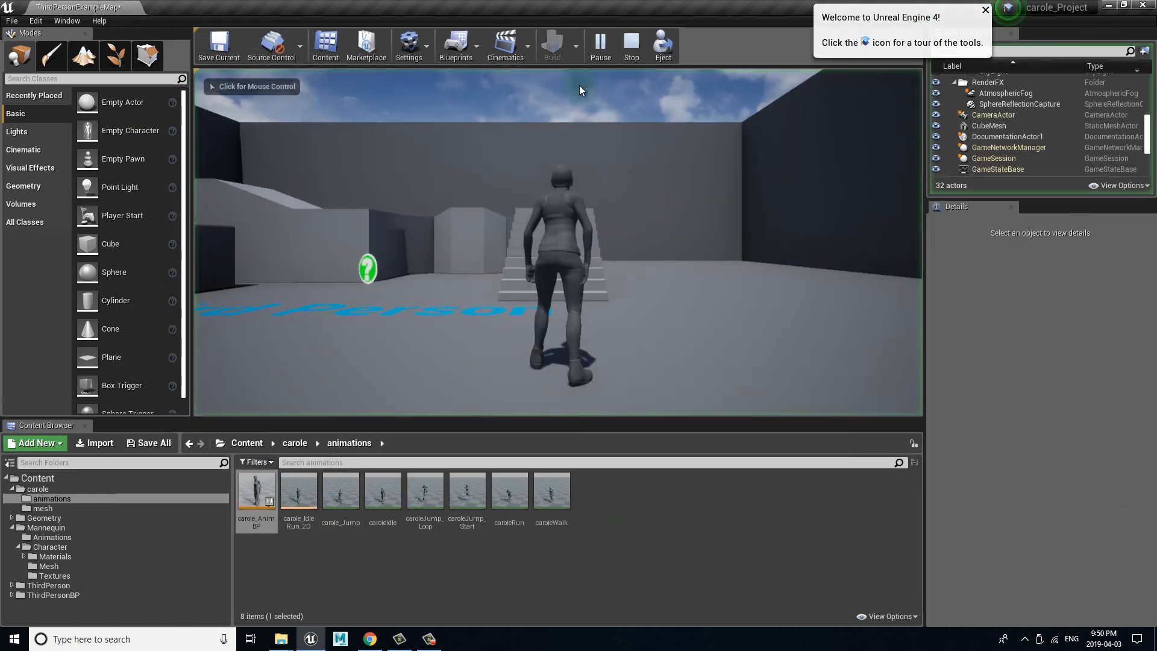
left_click(591, 238)
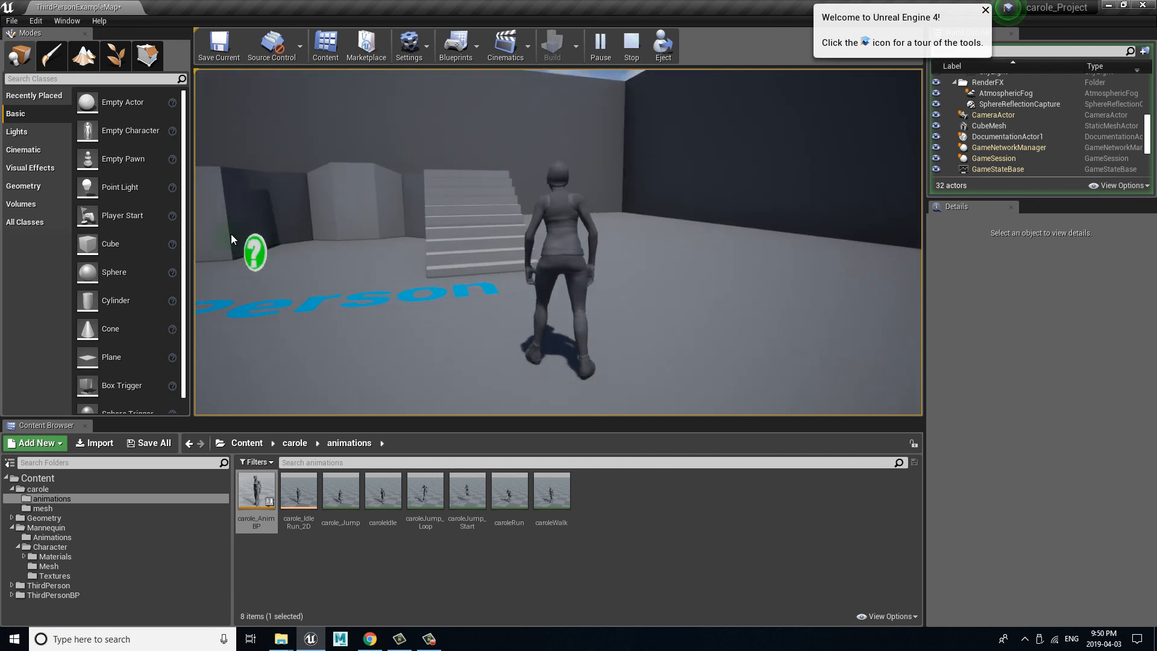
key("w")
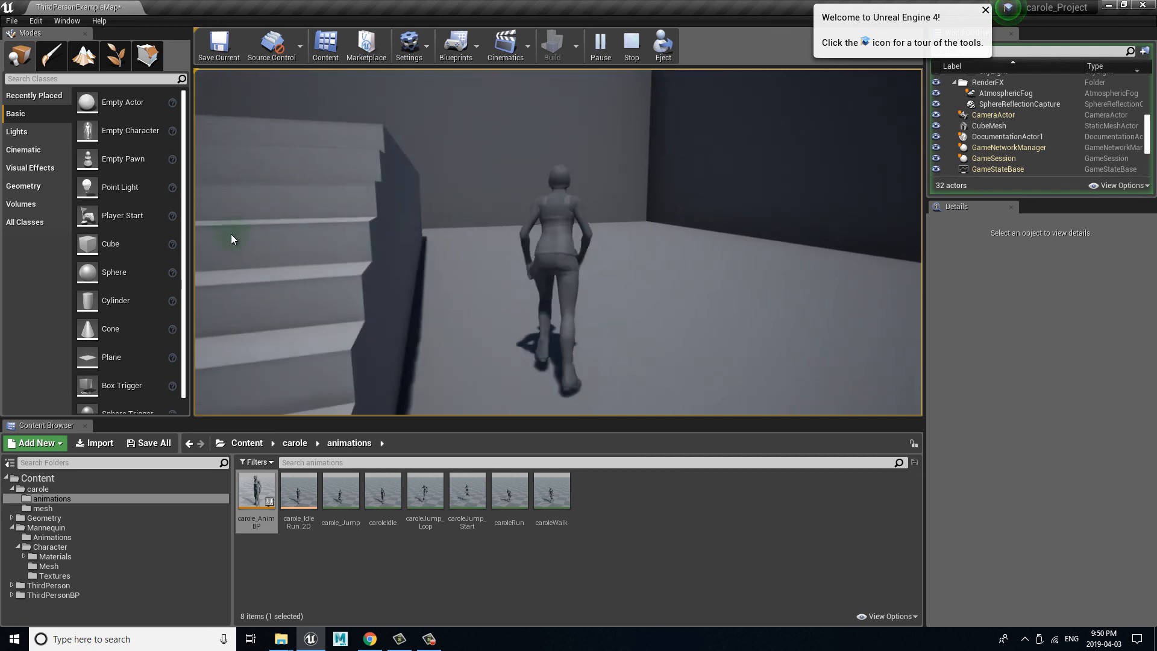
key("s")
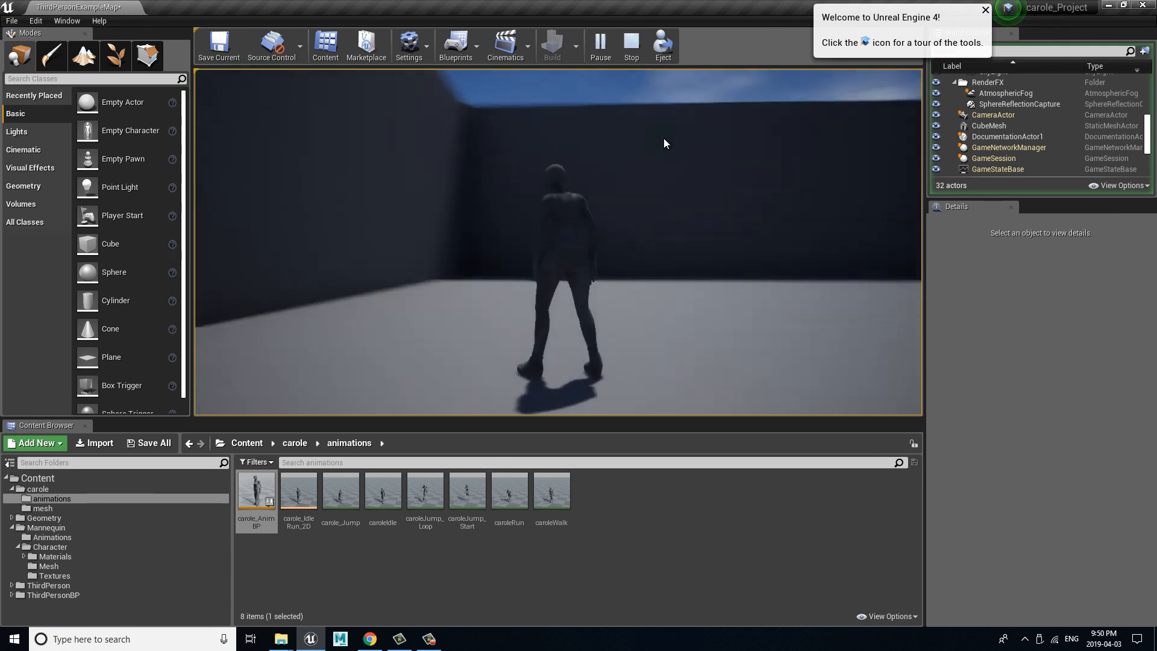
key("w")
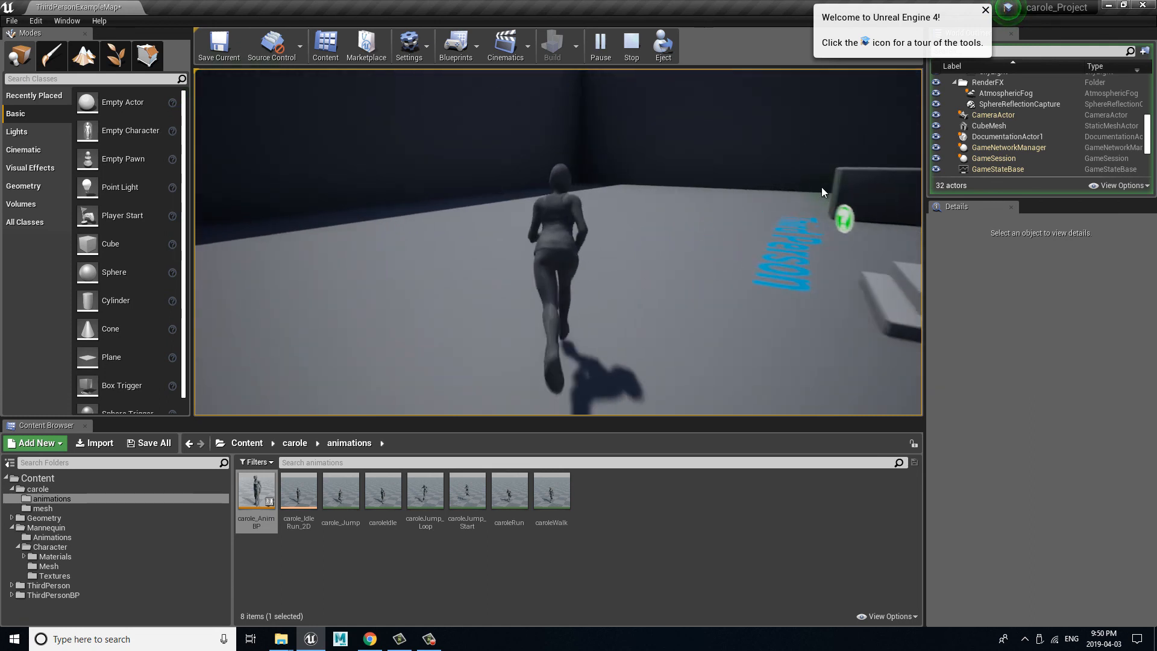
Step: Test carole's jump animation with repeated jumps around the level, and end the play session
key("space")
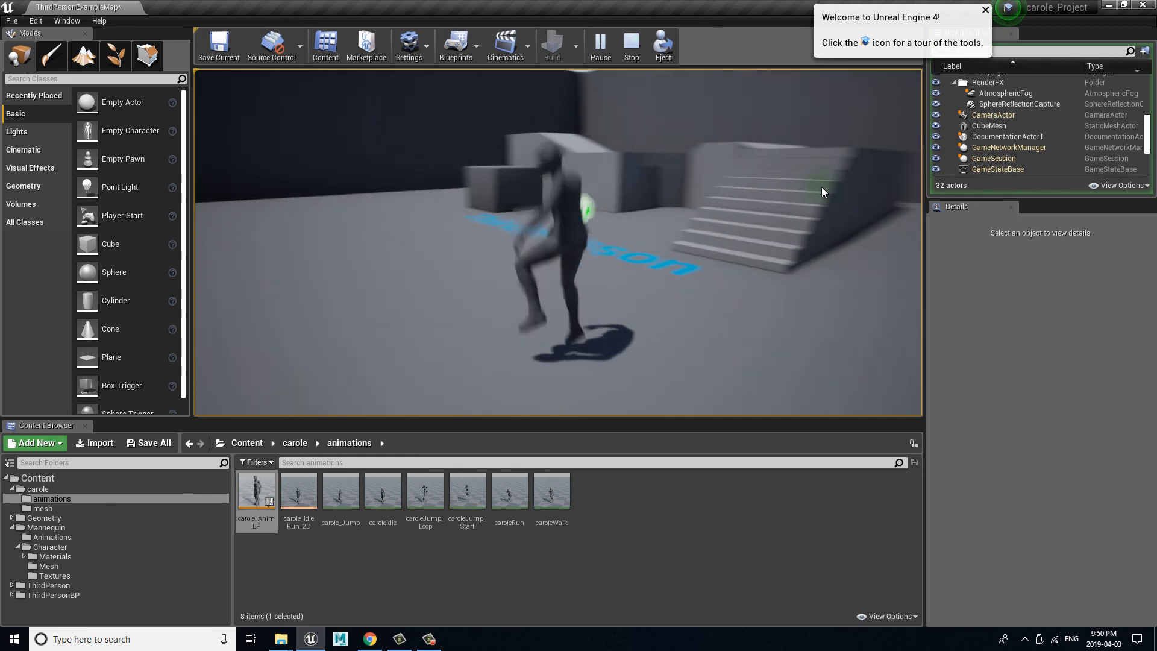
key("space")
key("space")
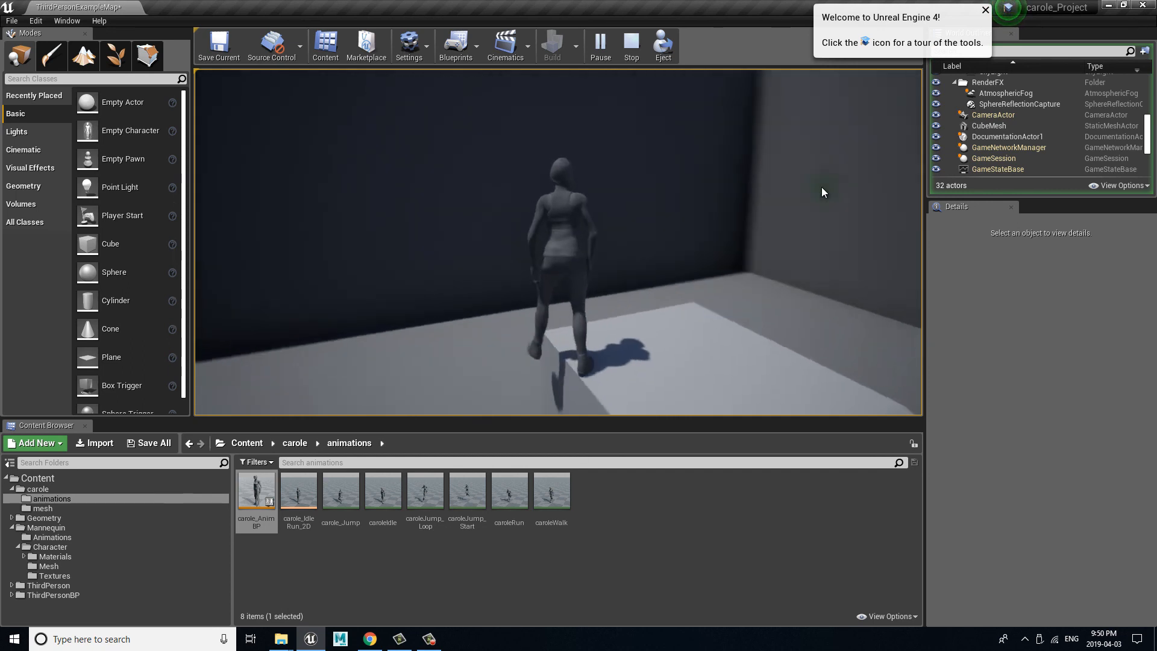
key("a")
key("space")
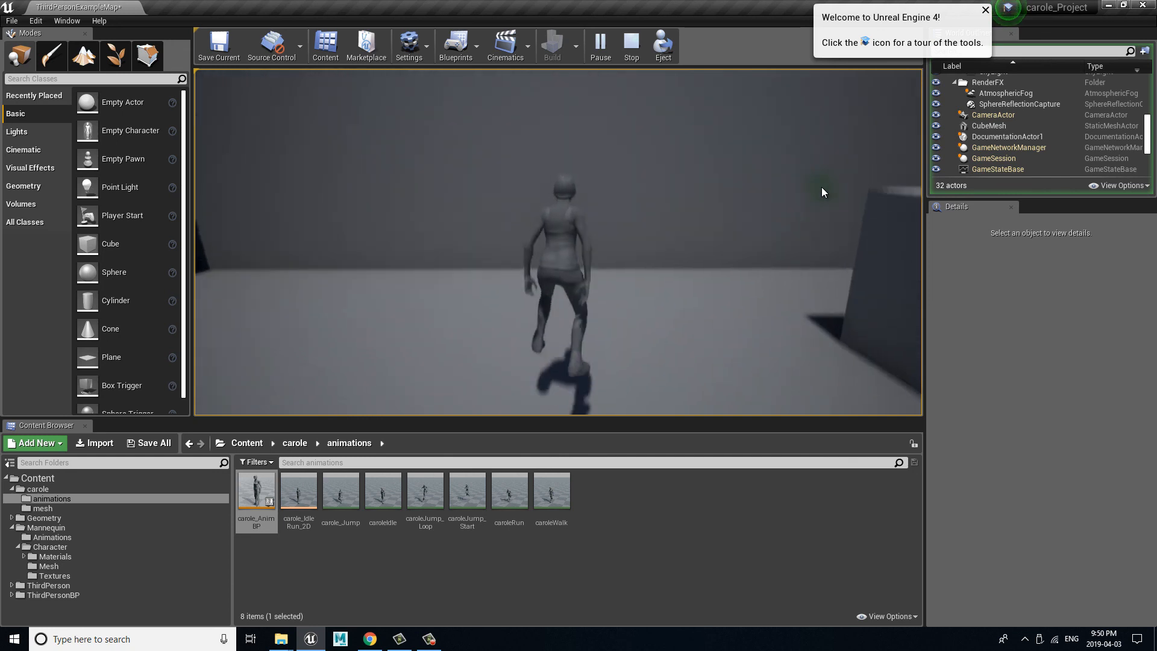
key("space")
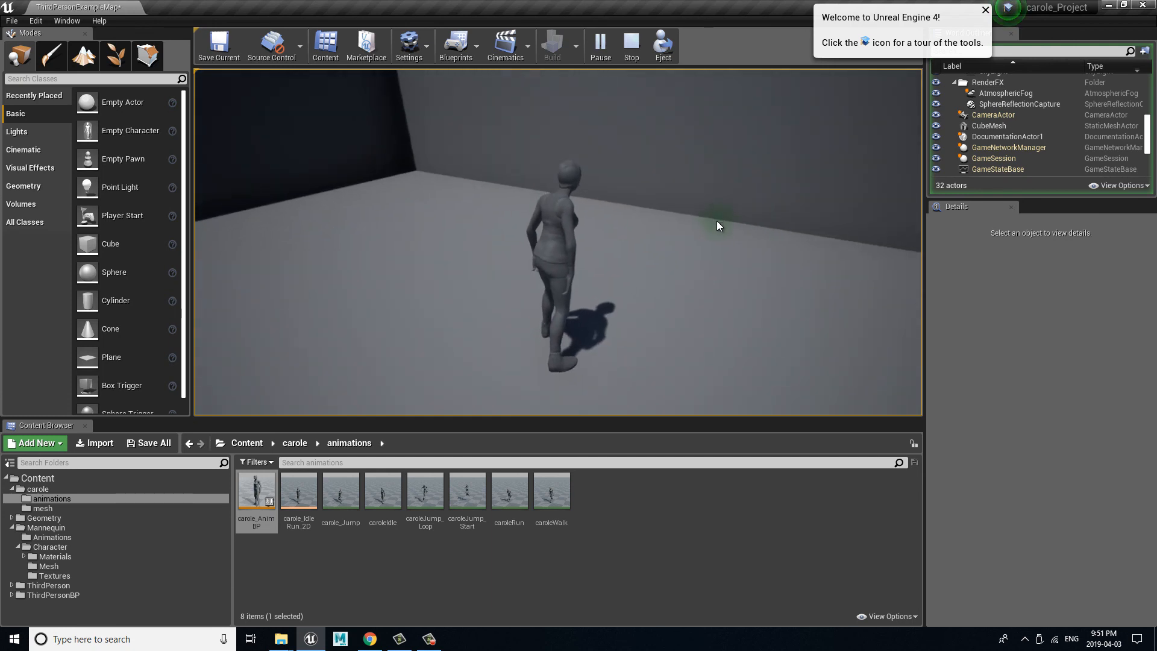
key("Escape")
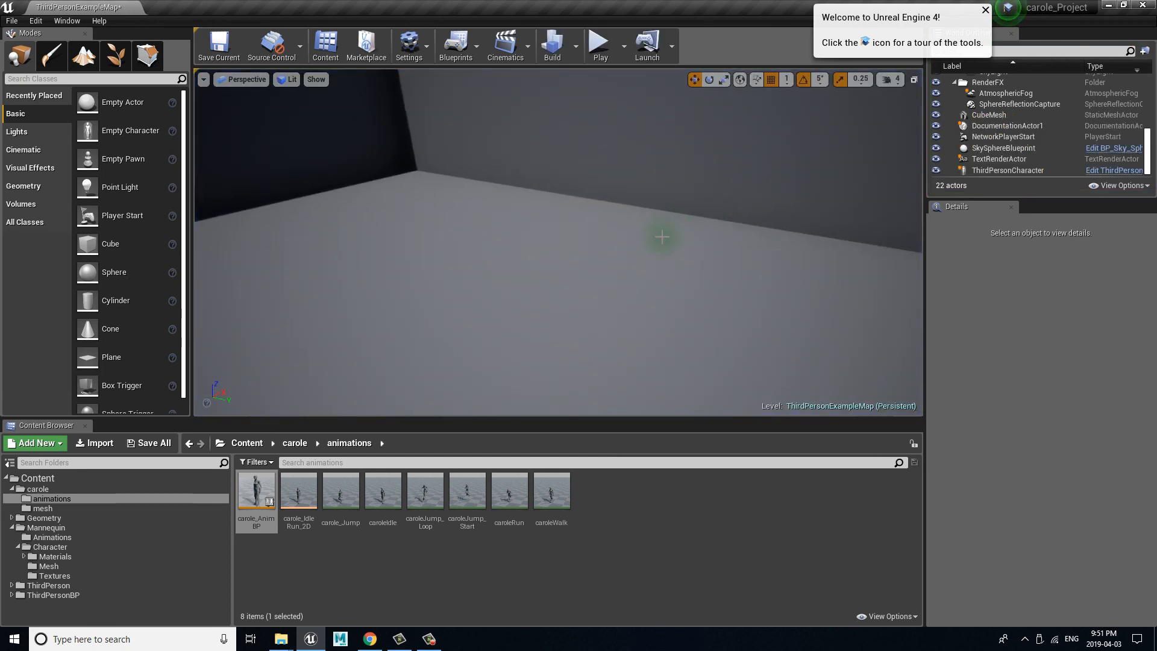
Step: Bring the placed ThirdPersonCharacter beside the Third Person floor text back into view in the level
right_click_drag(662, 237, 241, 152, "alt")
left_click_drag(898, 283, 639, 355, "alt")
mouse_move(793, 243)
right_mouse_down("alt")
mouse_move(835, 244)
mouse_move(728, 251)
right_mouse_up("alt")
right_click_drag(498, 258, 1000, 320, "alt")
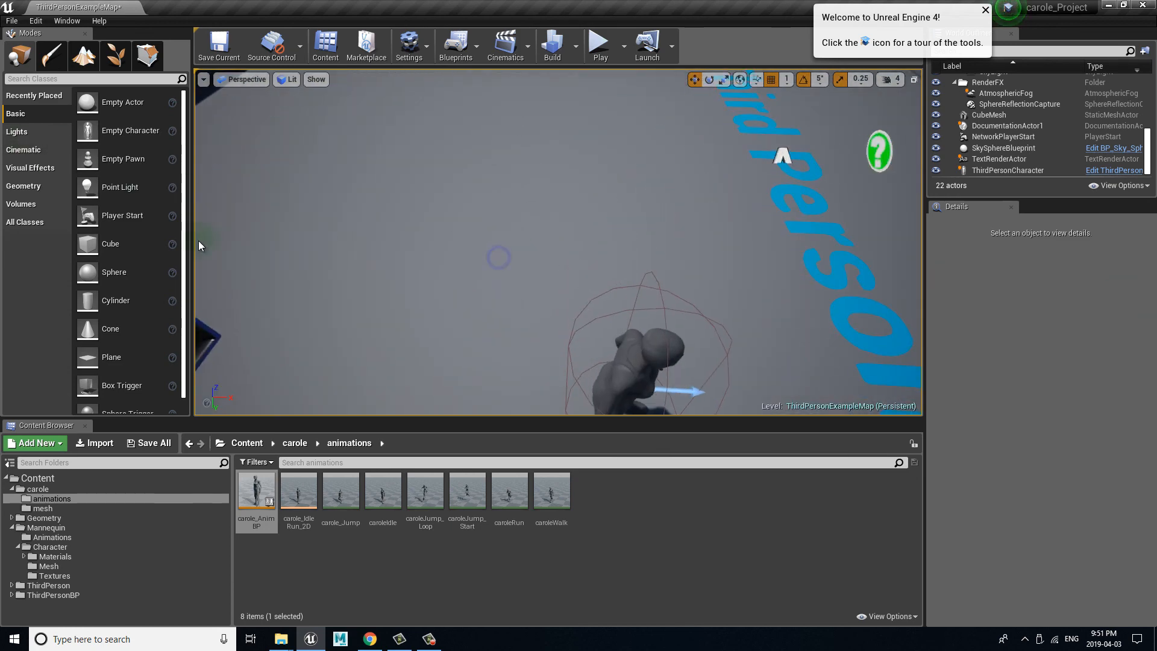
left_click_drag(255, 243, 287, 188, "alt")
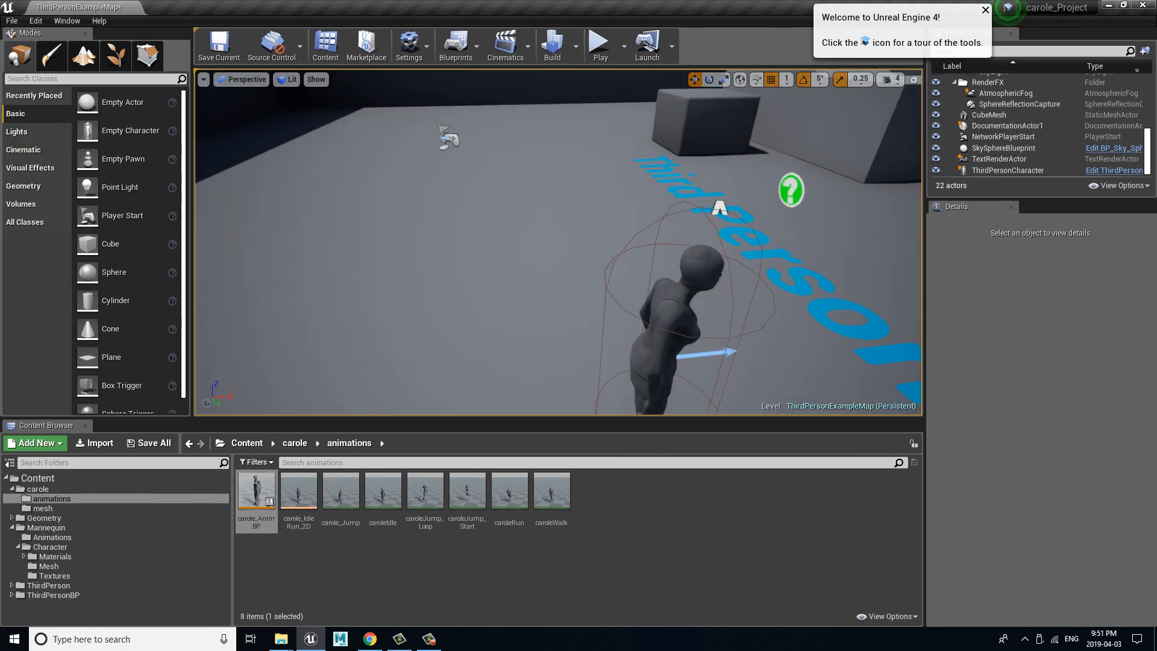